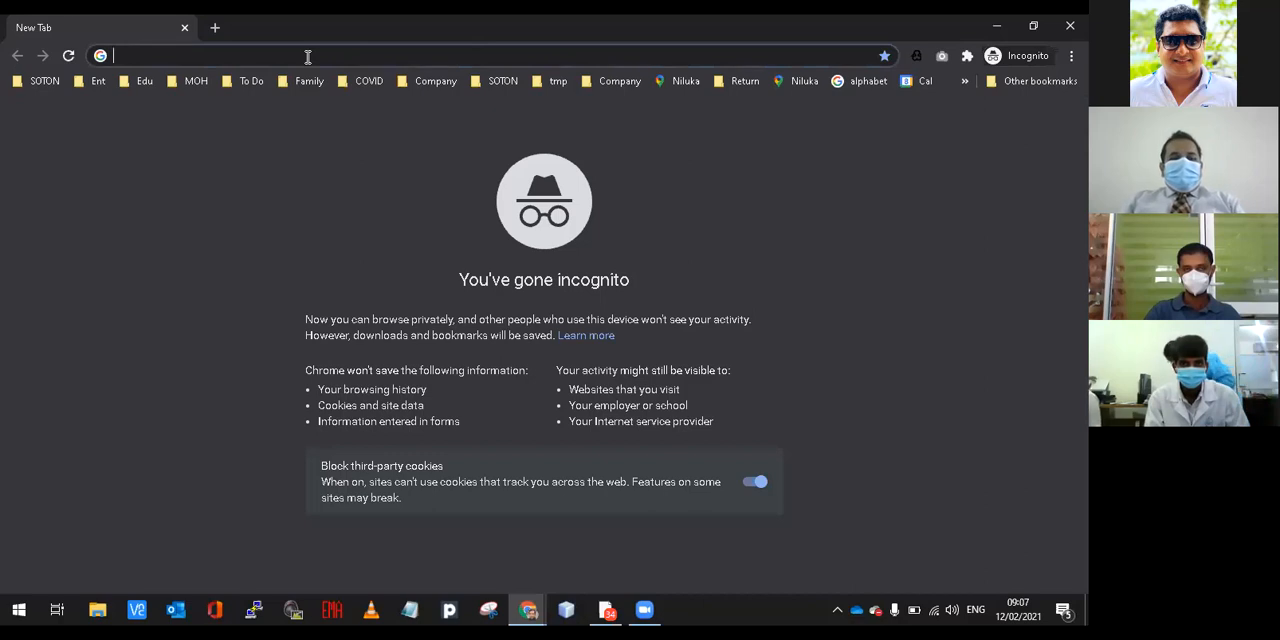
pyautogui.write('tps:')
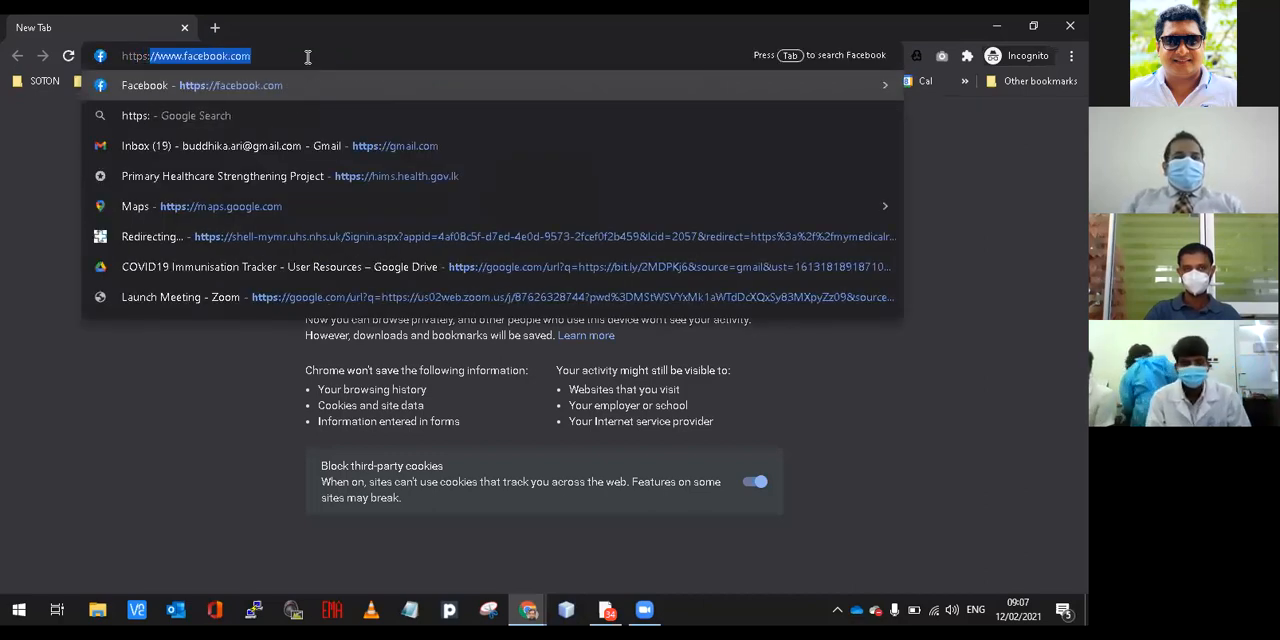
pyautogui.write('//')
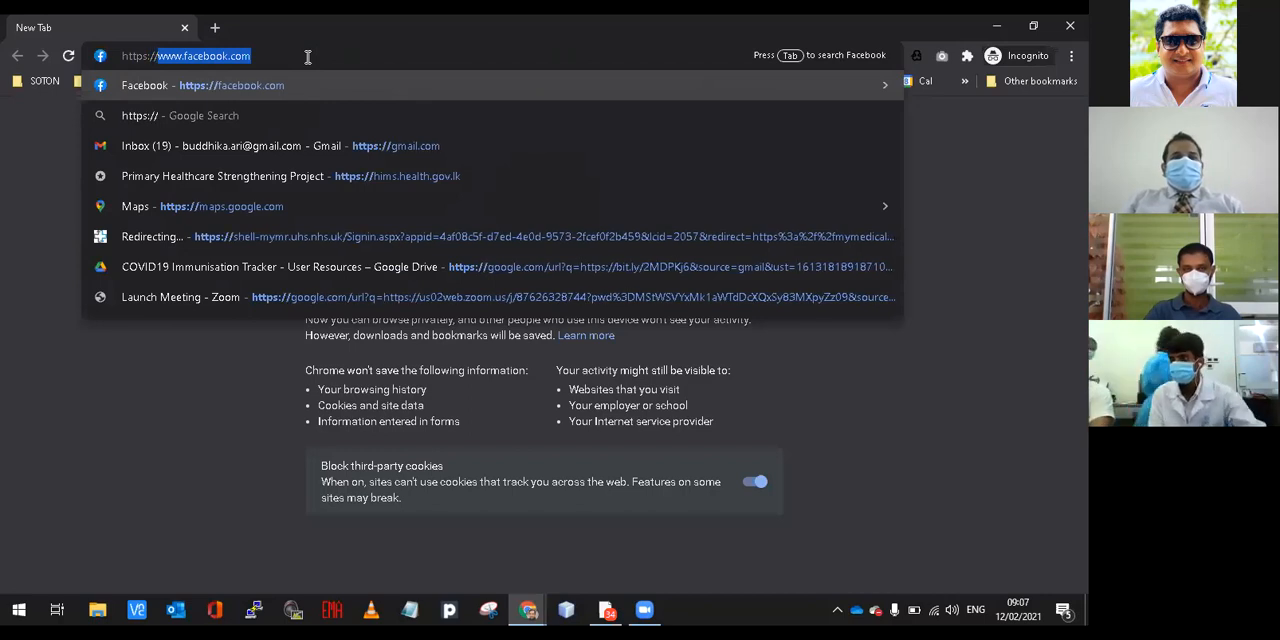
pyautogui.write('co')
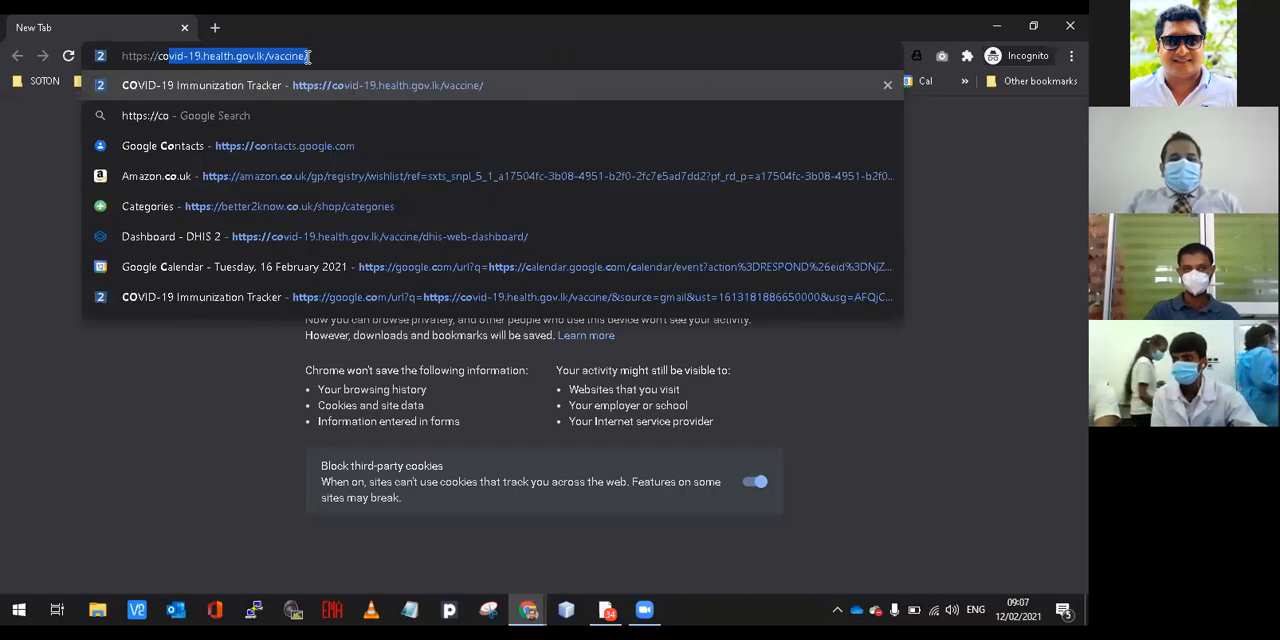
pyautogui.write('vid-19.')
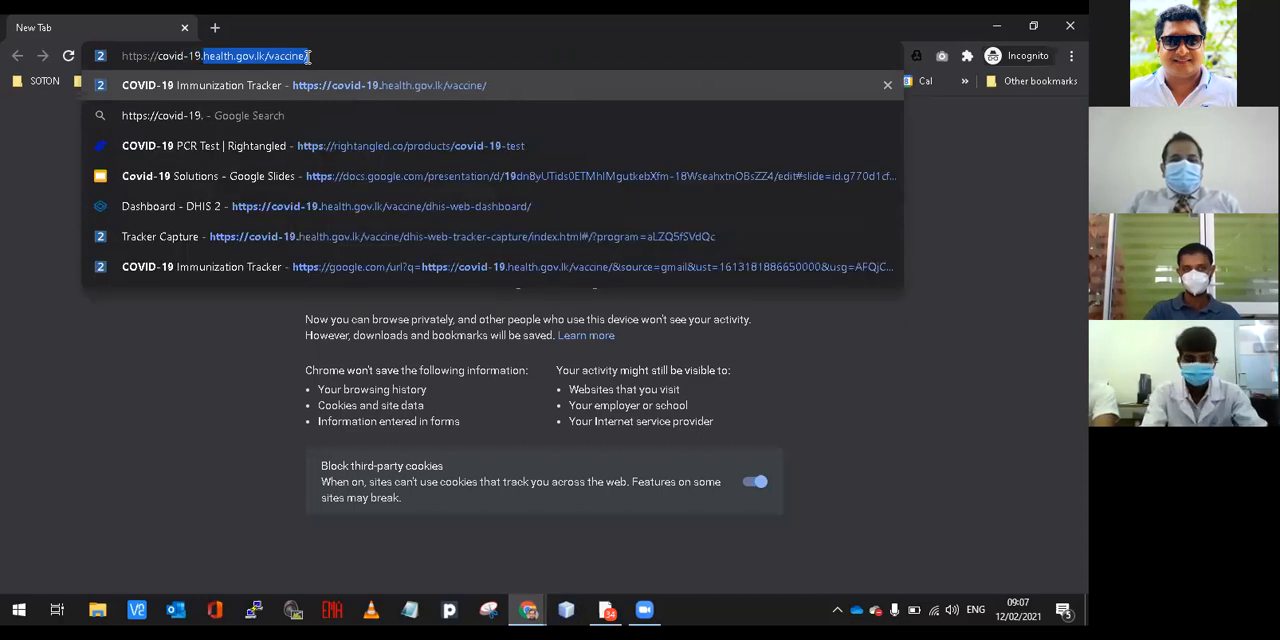
pyautogui.write('health.gov.lk/')
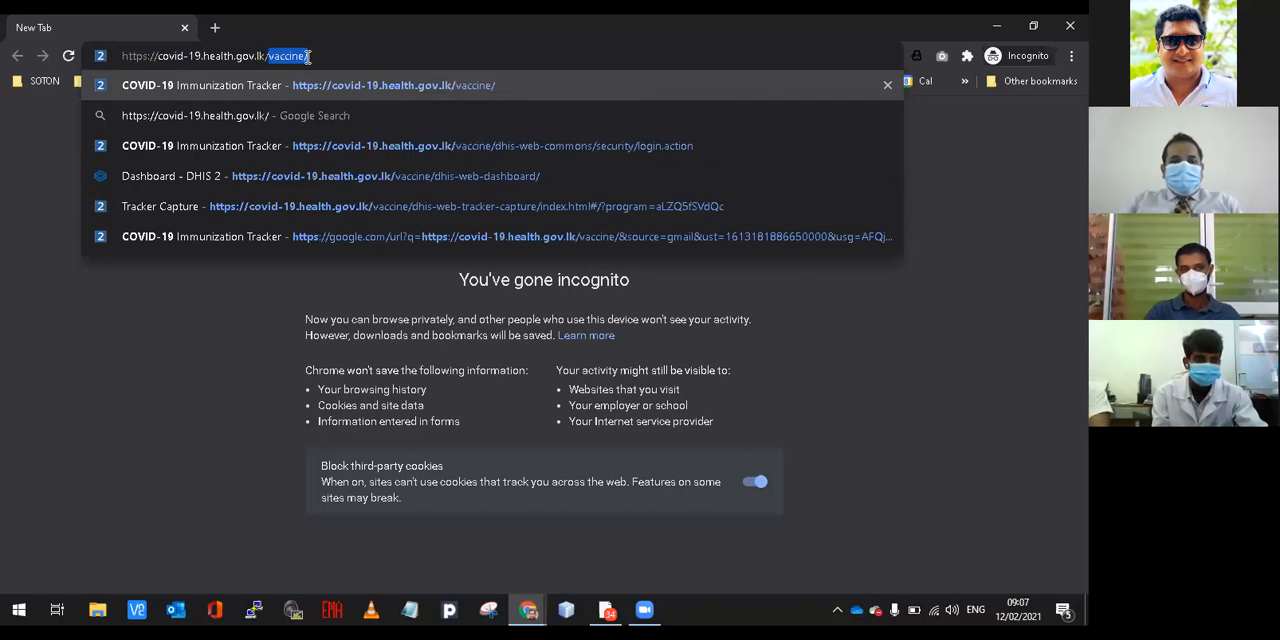
pyautogui.write('vacci')
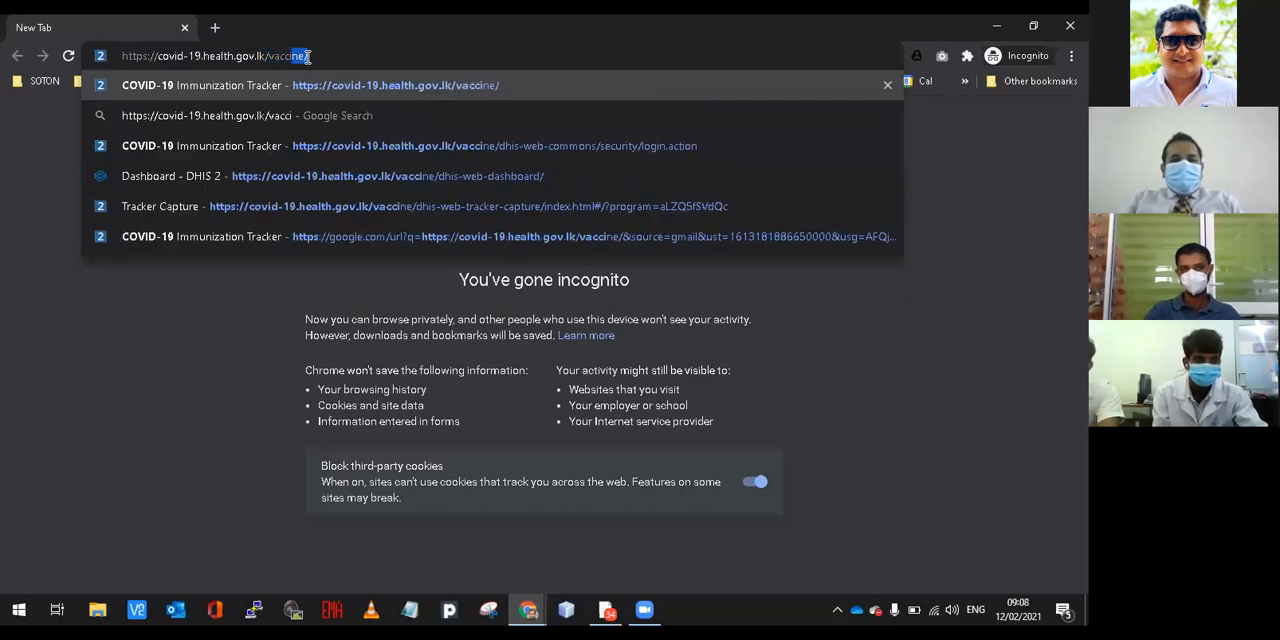
pyautogui.write('ne/')
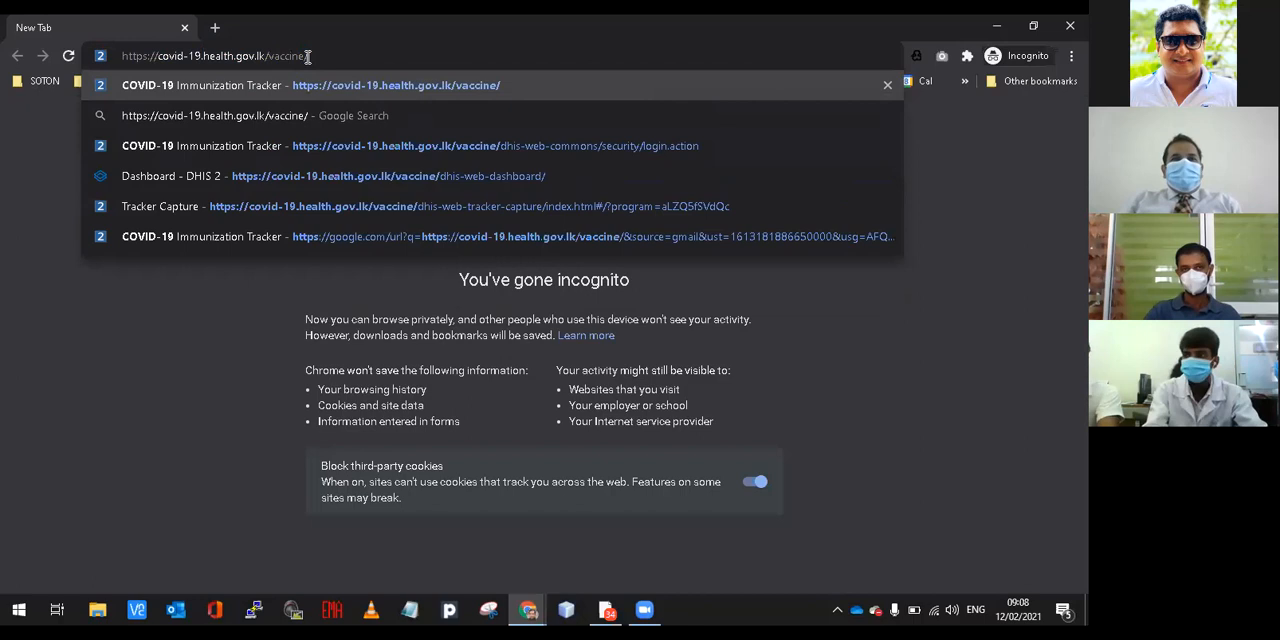
pyautogui.press('Return')
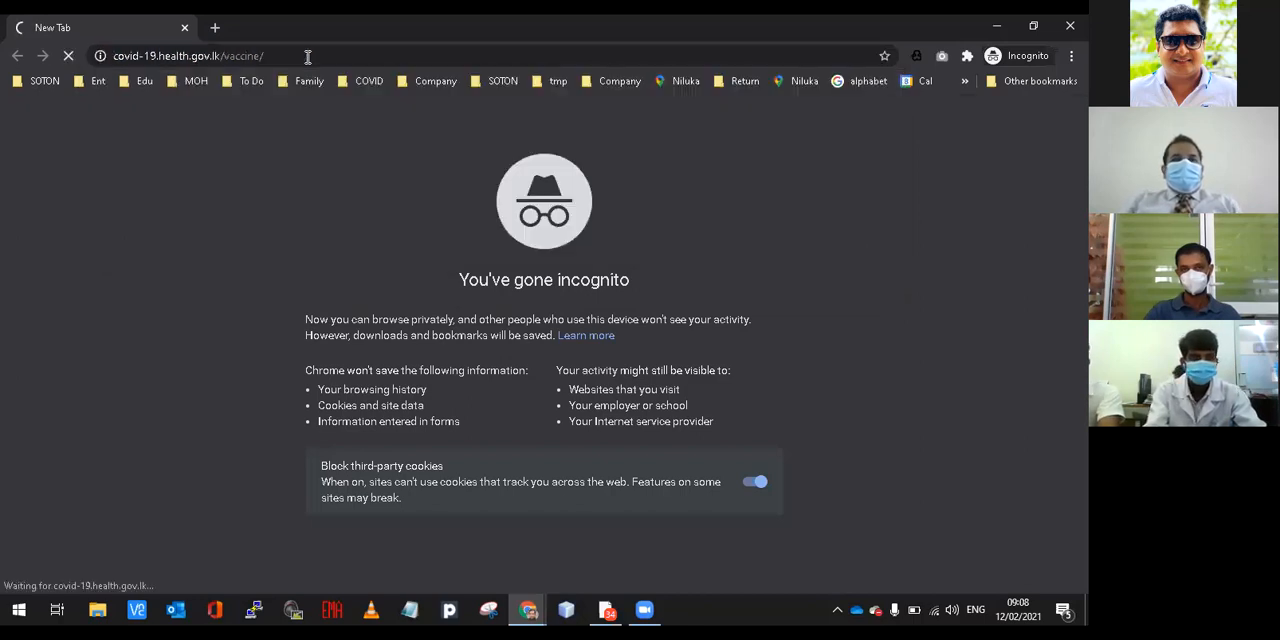
pyautogui.click(306, 57)
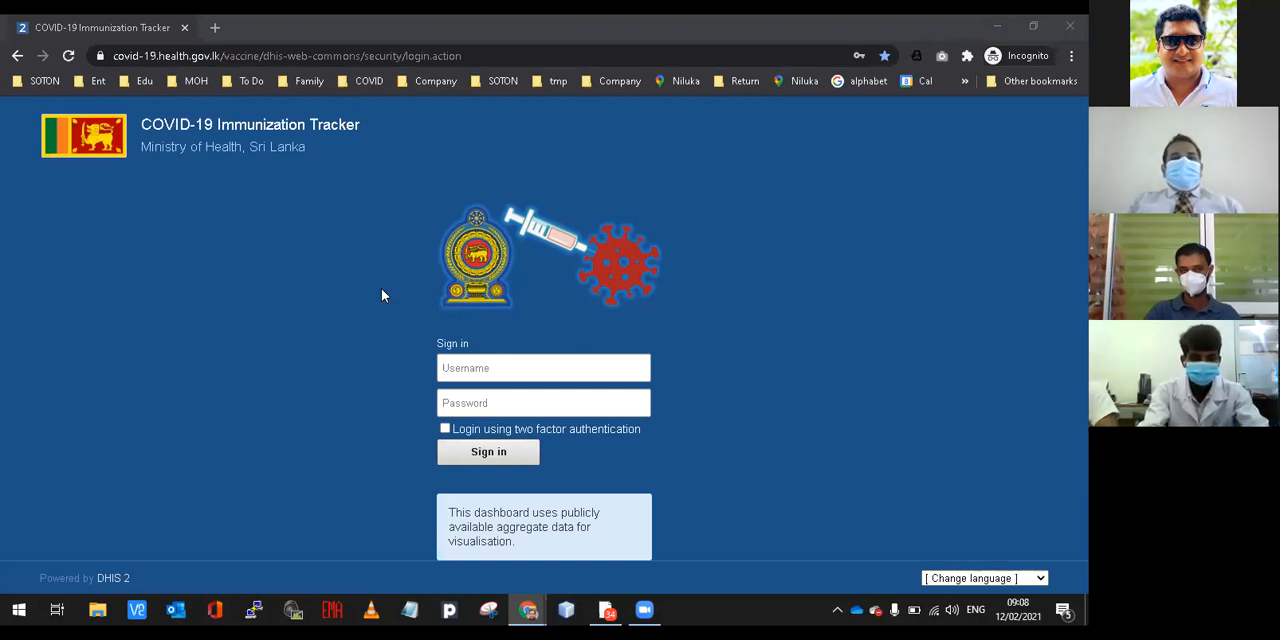
pyautogui.hotkey('alt', 'Tab')
pyautogui.hotkey('ctrl', 'shift', 't')
pyautogui.hotkey('ctrl', 'shift', 't')
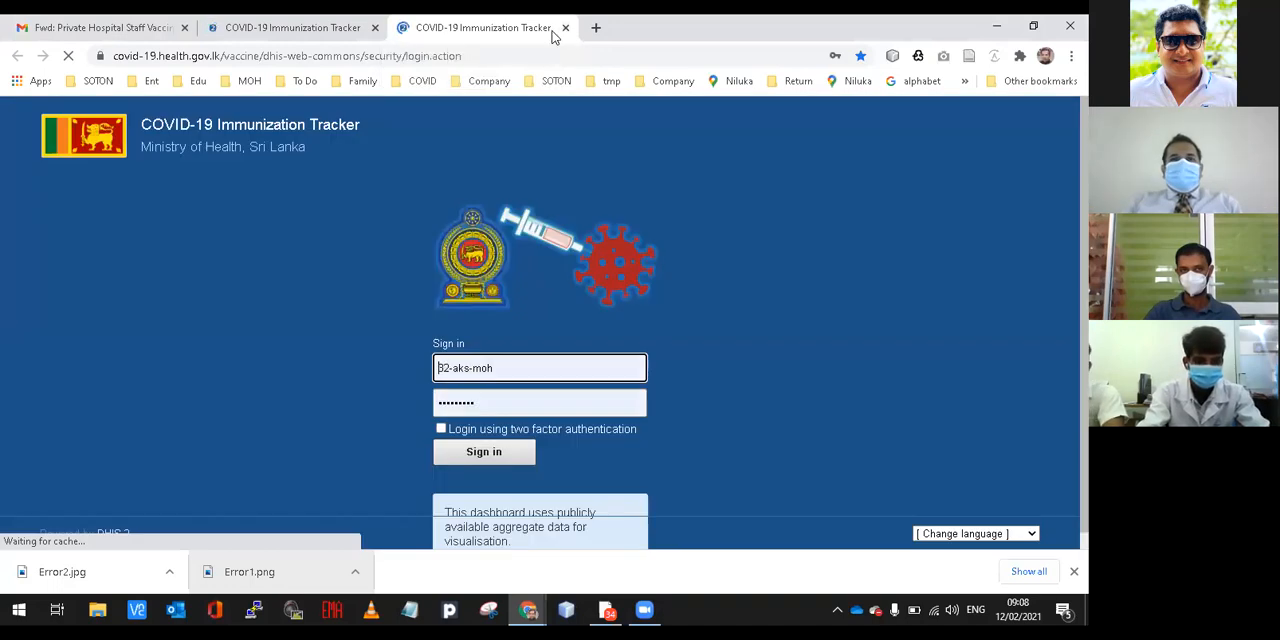
pyautogui.click(565, 28)
pyautogui.click(375, 28)
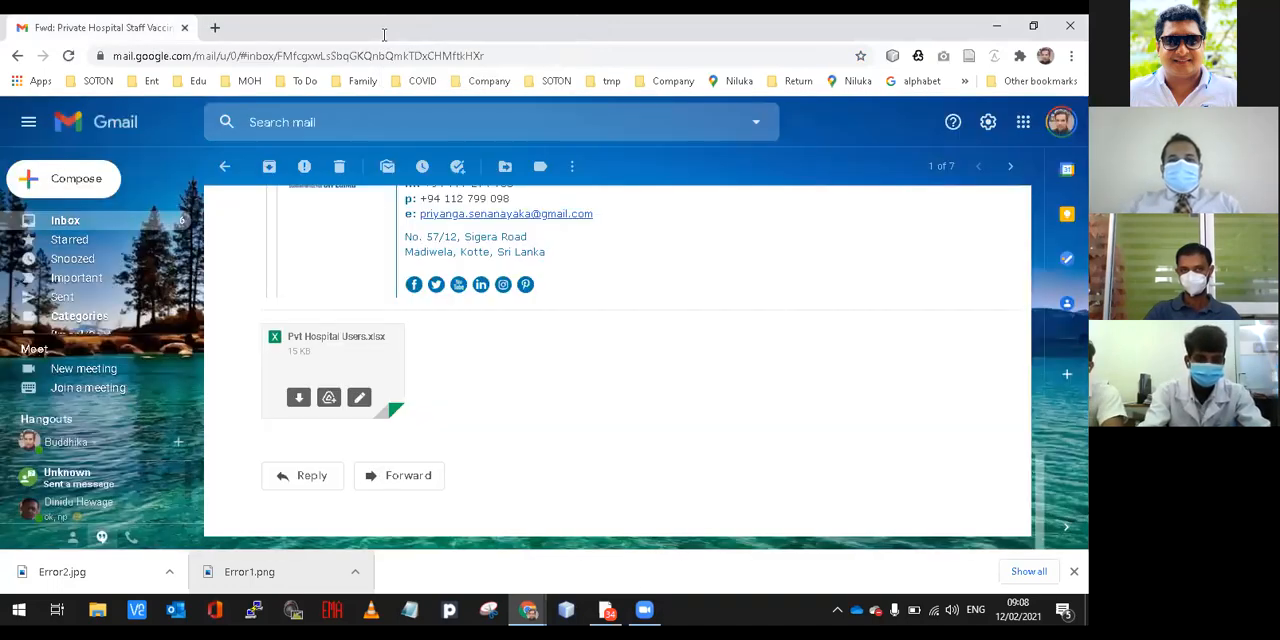
pyautogui.click(528, 610)
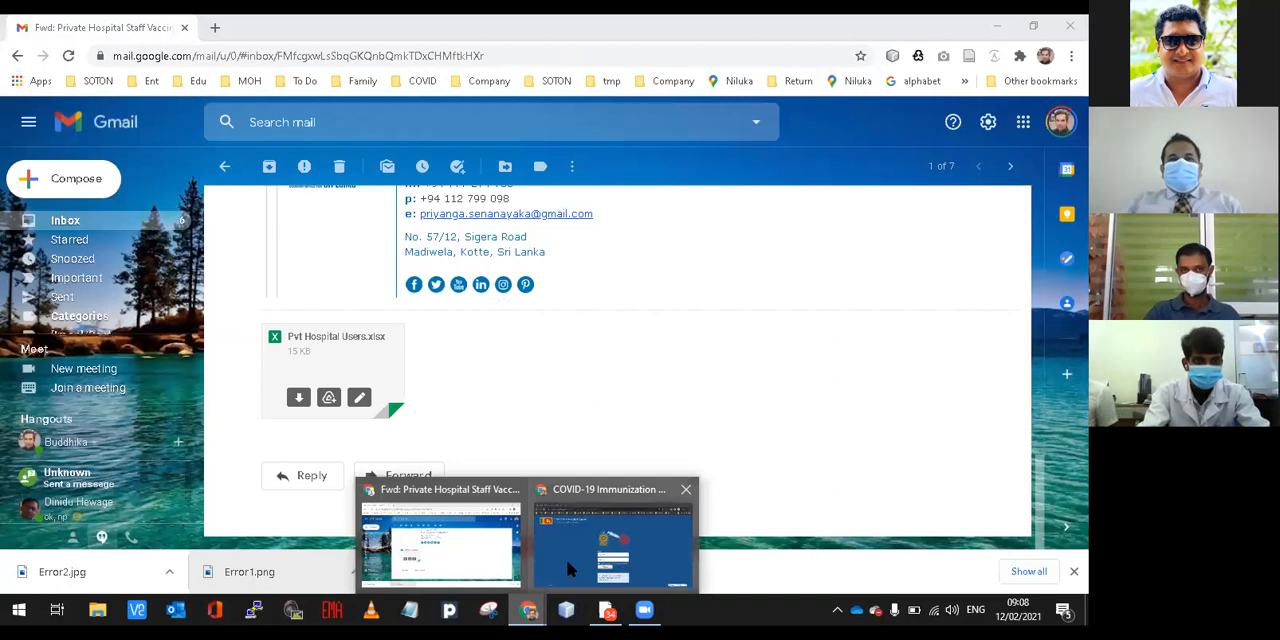
pyautogui.click(569, 566)
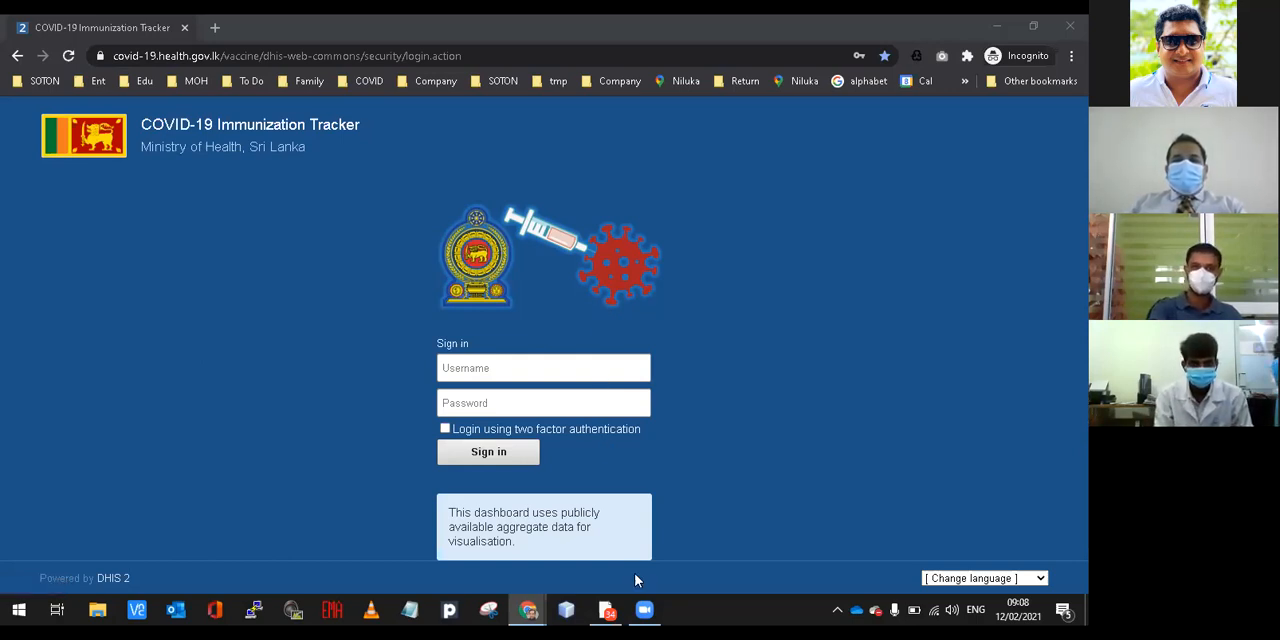
pyautogui.moveTo(643, 608)
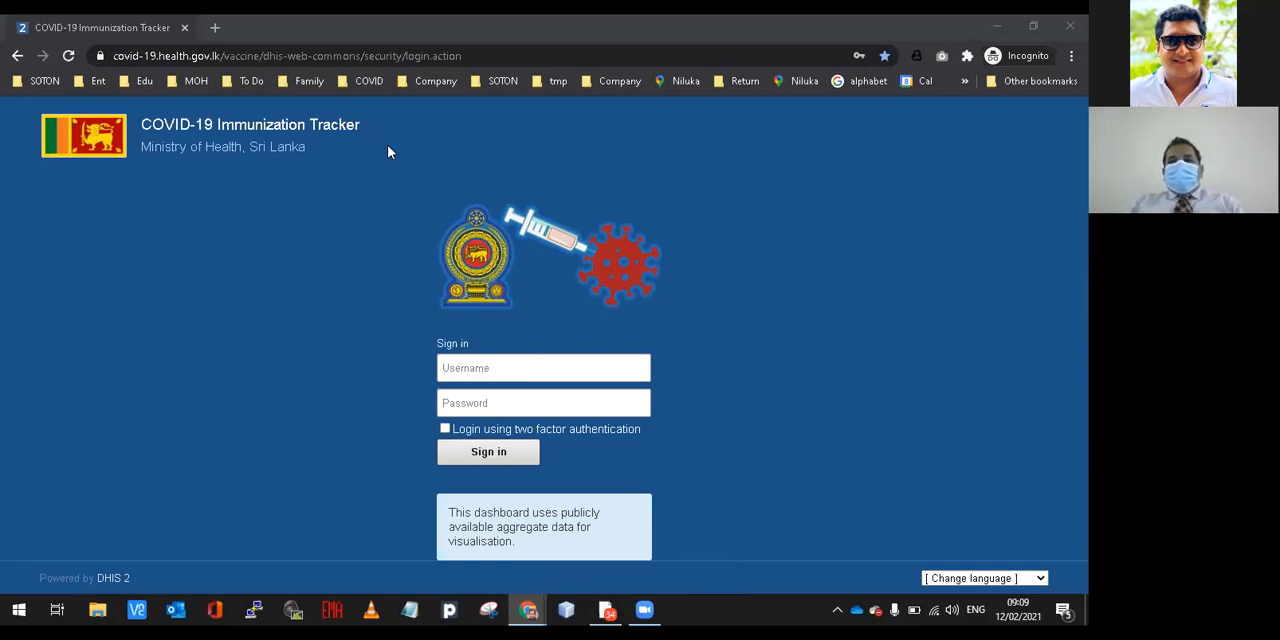
# Switch to the regular browser window showing Gmail and open forms.google.com in a new tab.
pyautogui.click(215, 27)
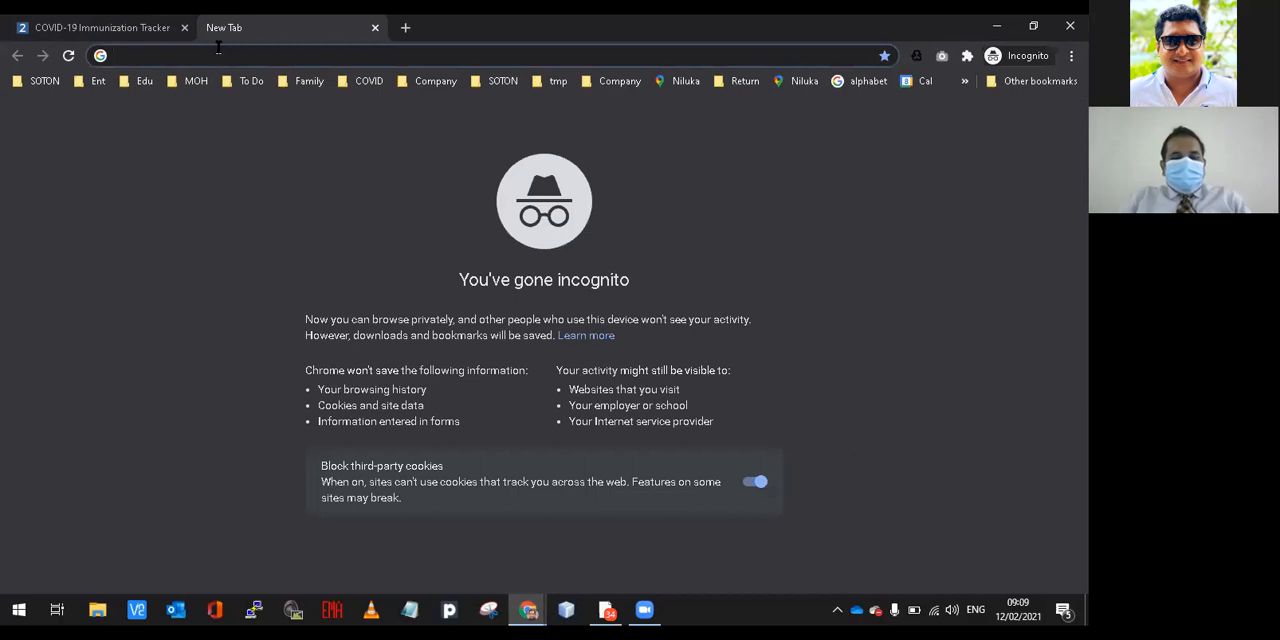
pyautogui.click(527, 610)
pyautogui.click(497, 568)
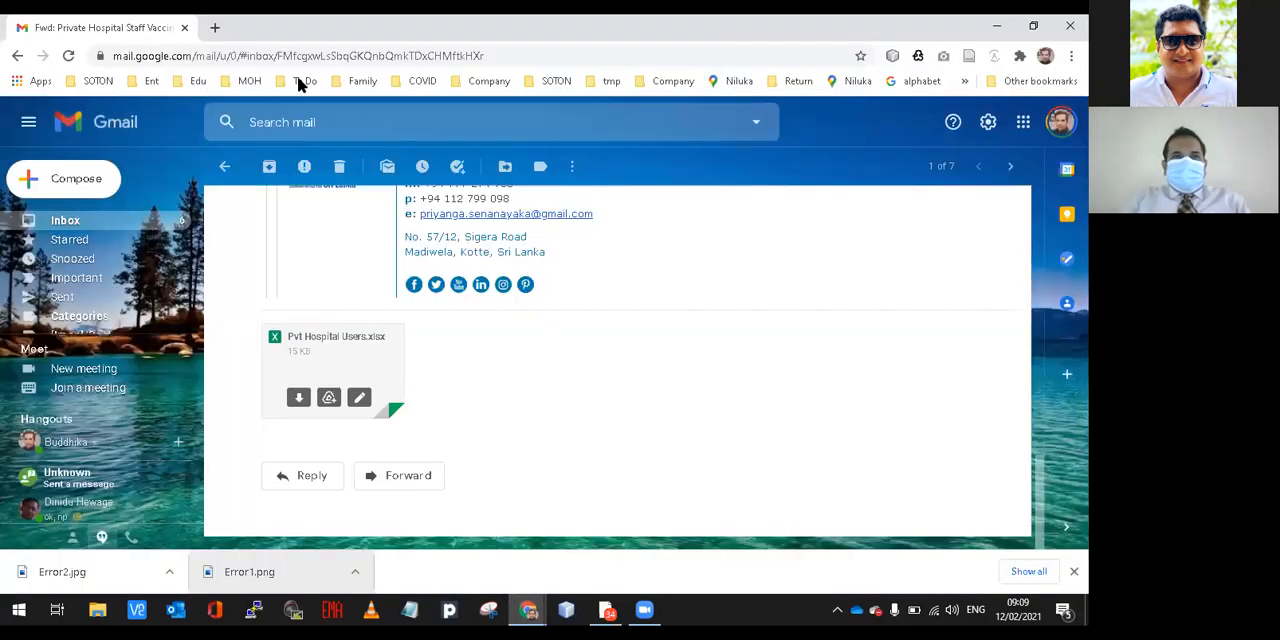
pyautogui.click(215, 28)
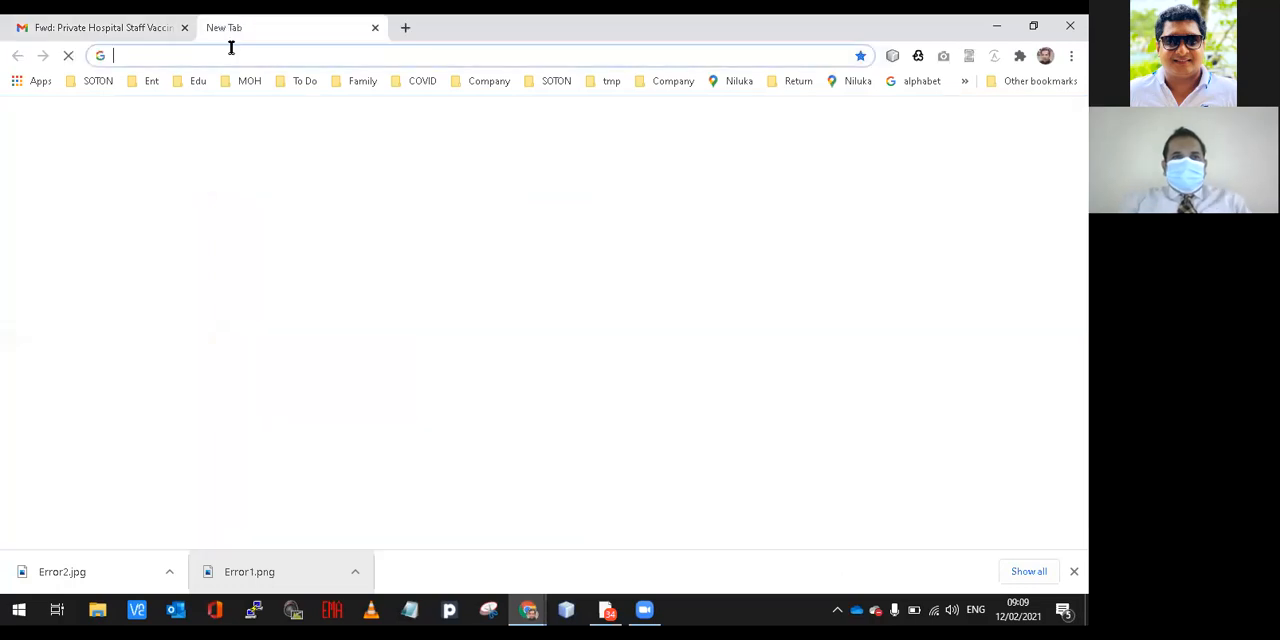
pyautogui.click(230, 49)
pyautogui.write('forms.google.com')
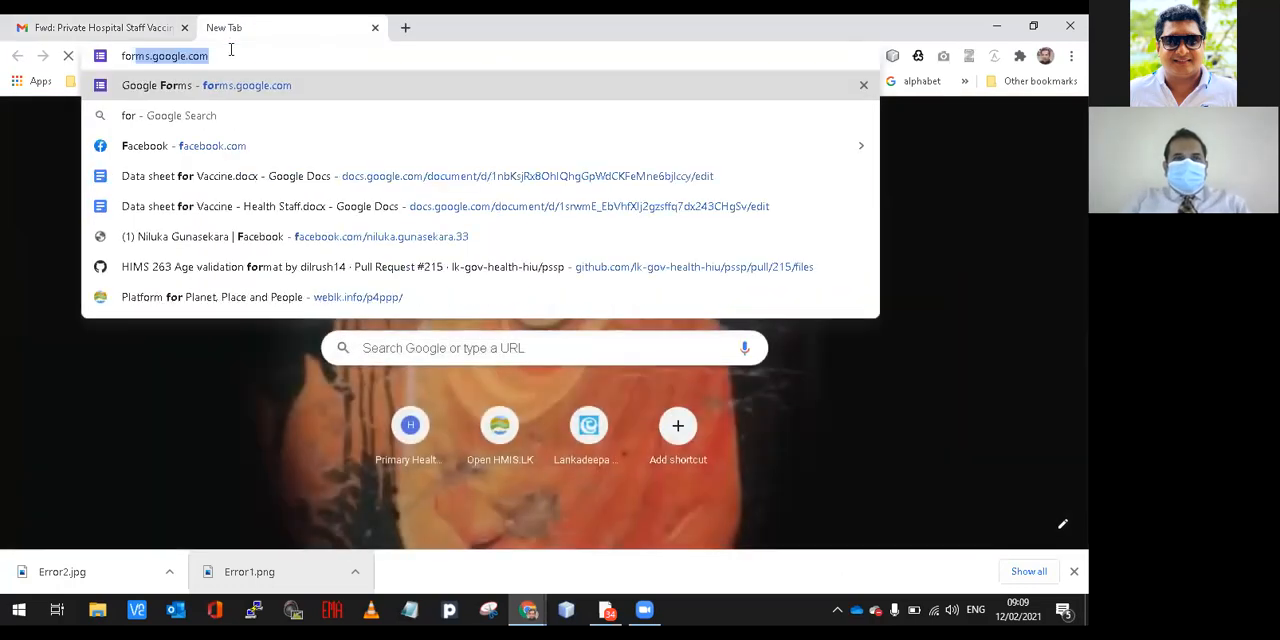
pyautogui.press('Return')
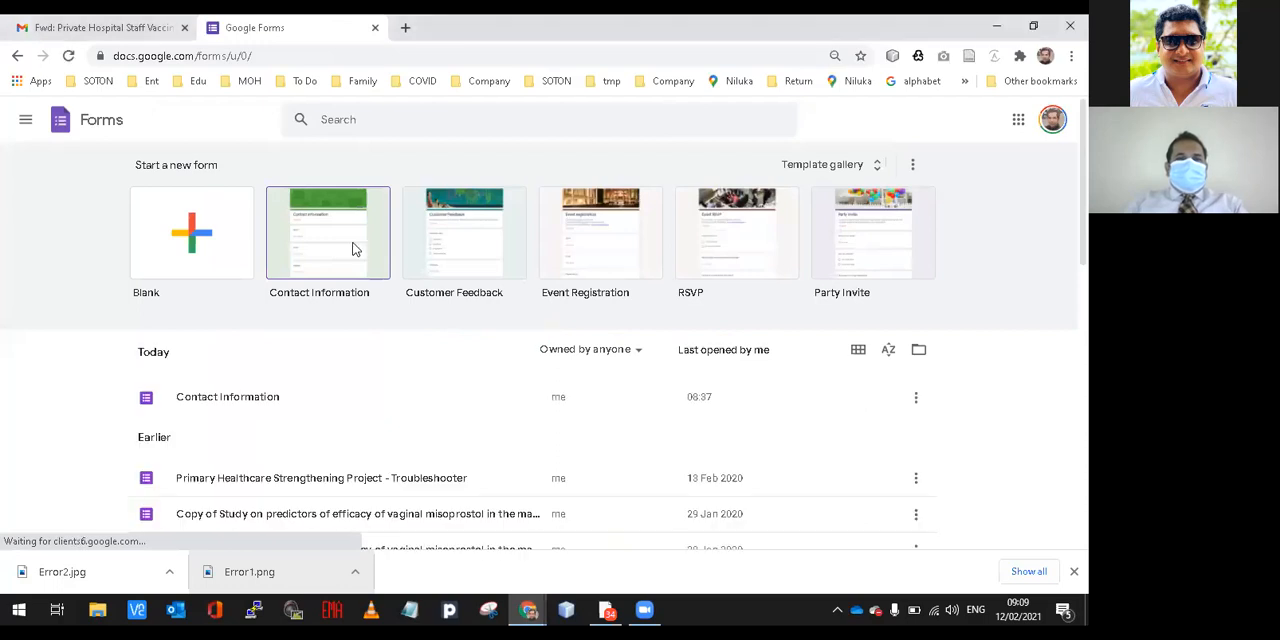
# Create a form from the Contact Information template and title it "Contact information for COVID-19 Vaccine Tracker User Account Creation".
pyautogui.click(352, 249)
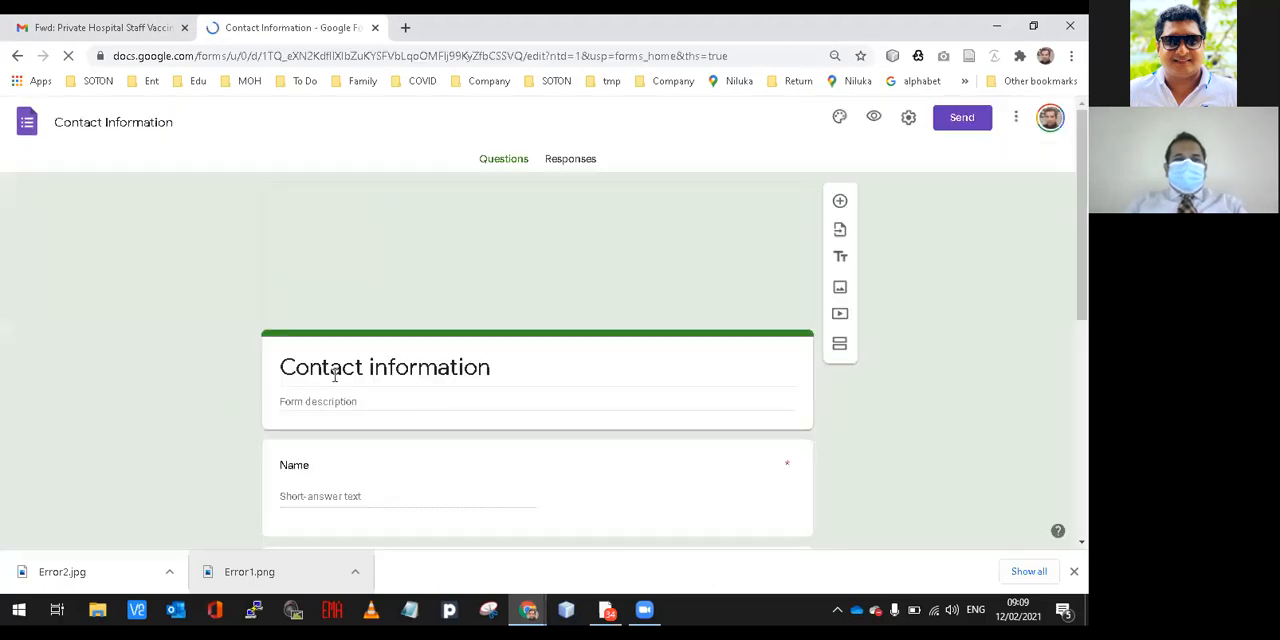
pyautogui.click(498, 370)
pyautogui.write('f')
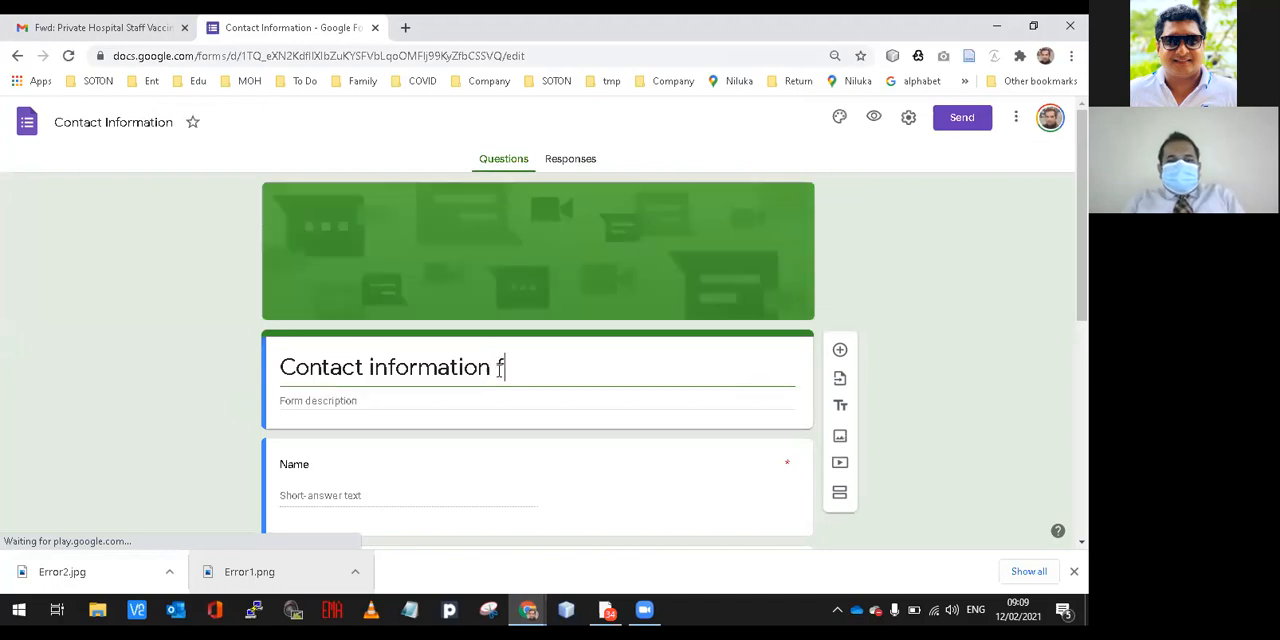
pyautogui.write('or COVID-19 Vaccine Tracker')
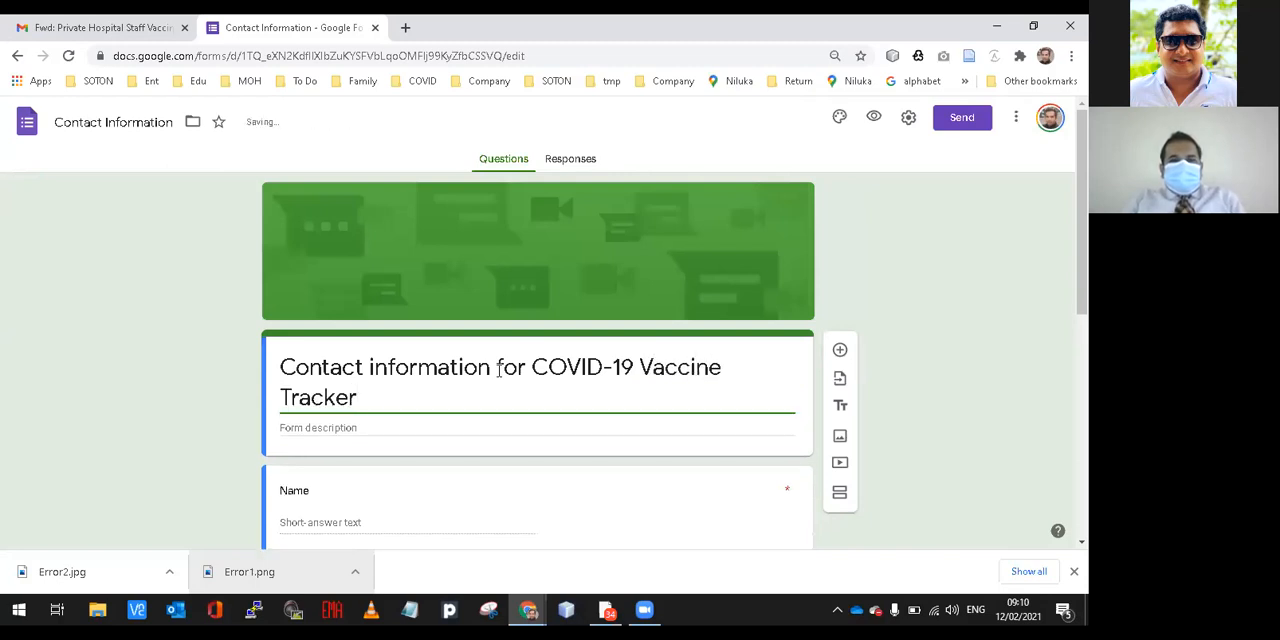
pyautogui.write(' User Account Cr')
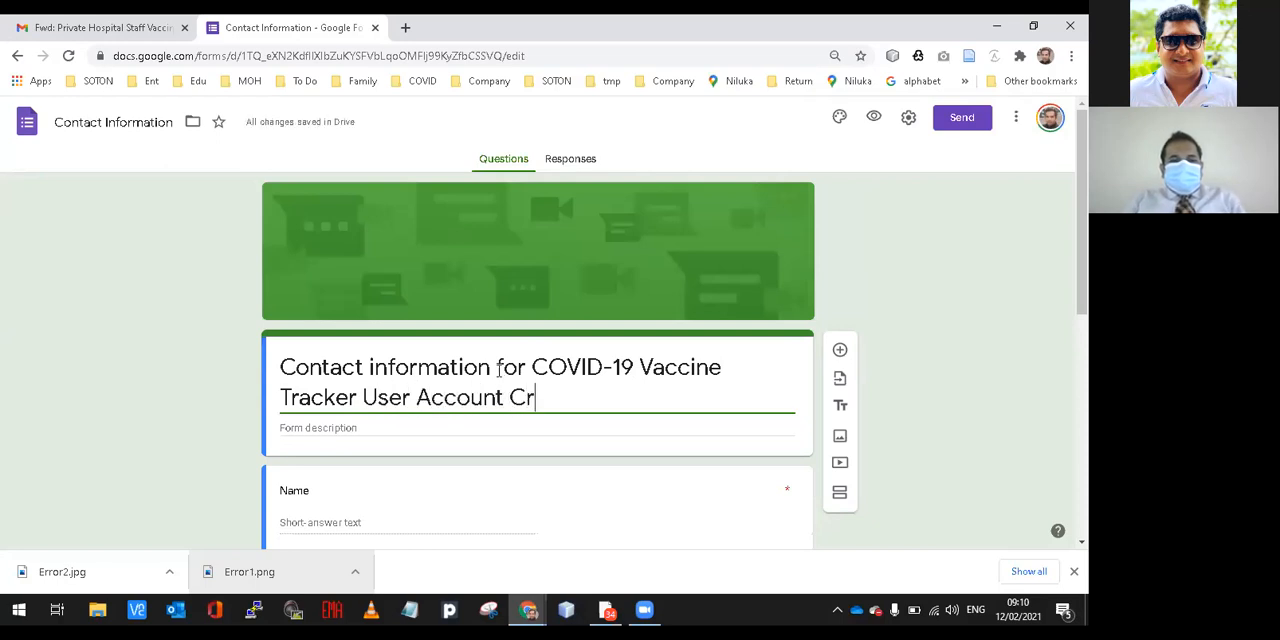
pyautogui.write('eation')
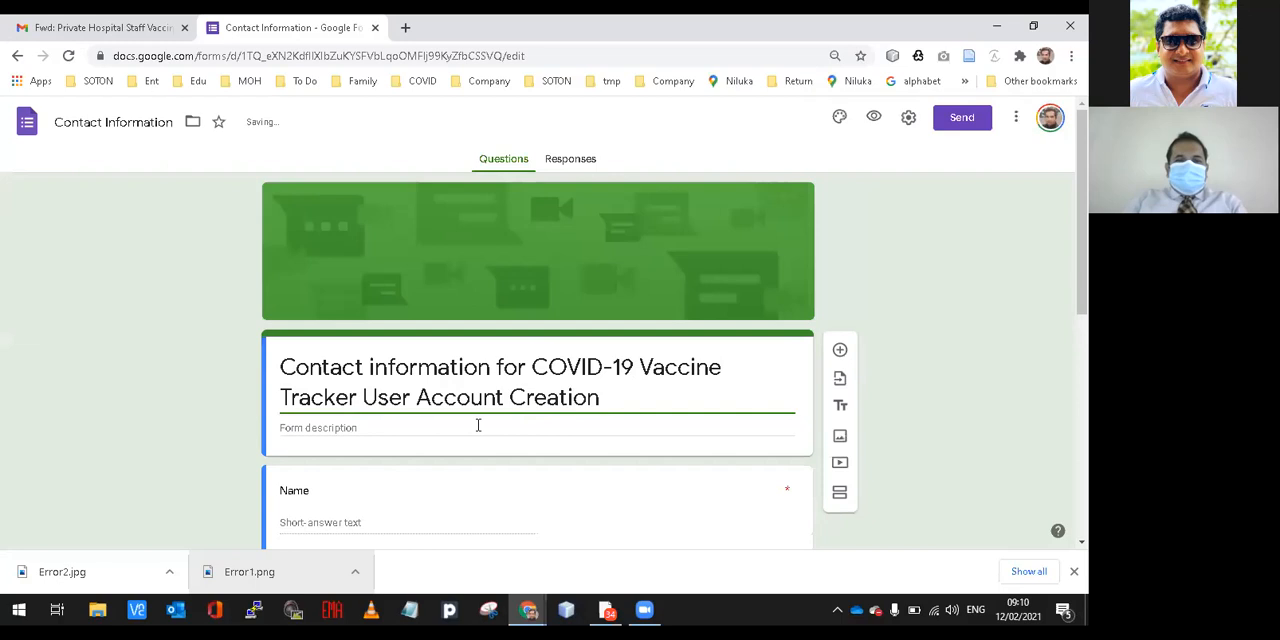
# Change the text of the form's first question, Name, to "Name of the Institution".
pyautogui.click(314, 491)
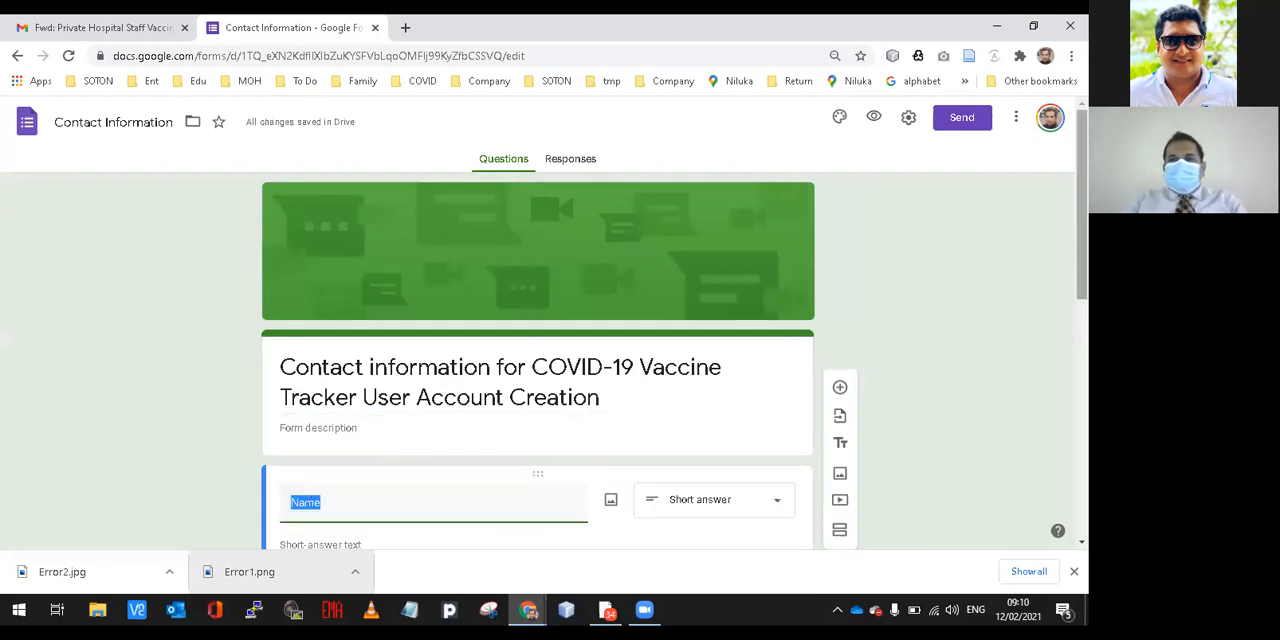
pyautogui.scroll(-3, 538, 340)
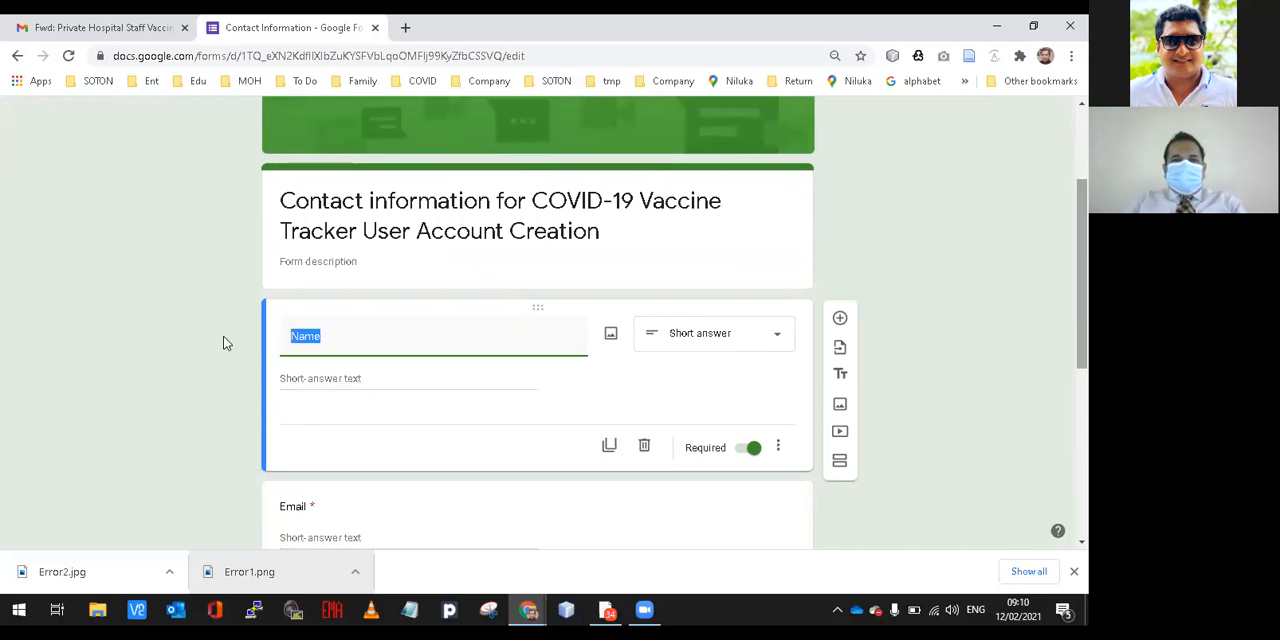
pyautogui.click(288, 336)
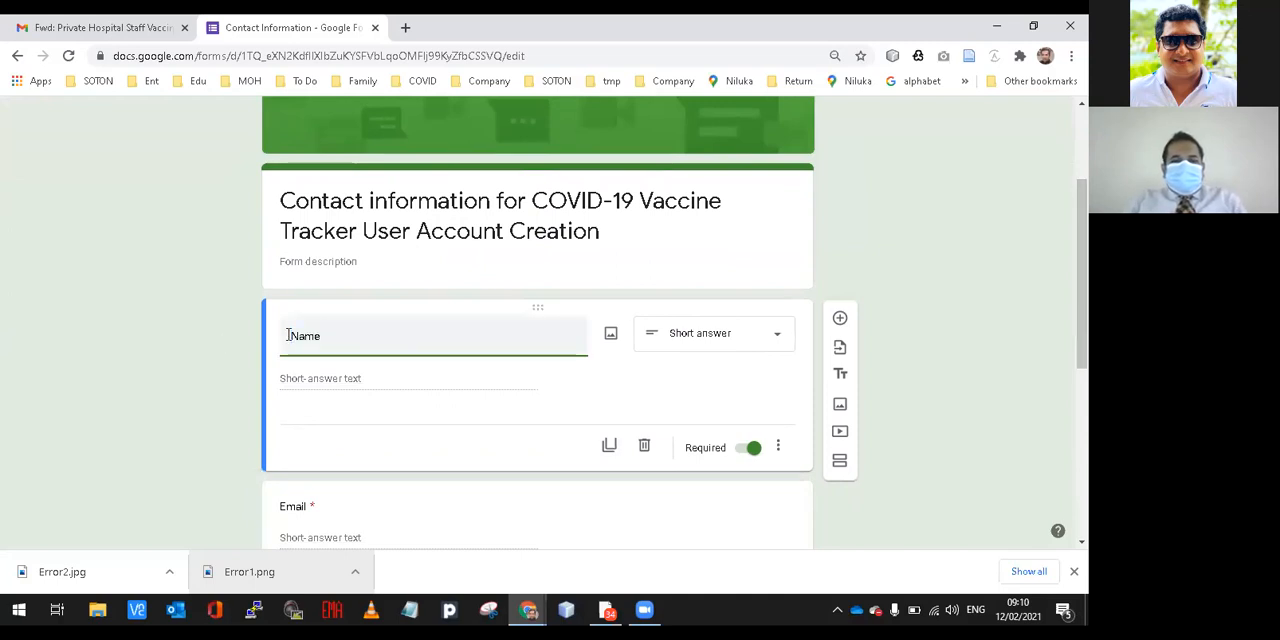
pyautogui.write('of the Institution')
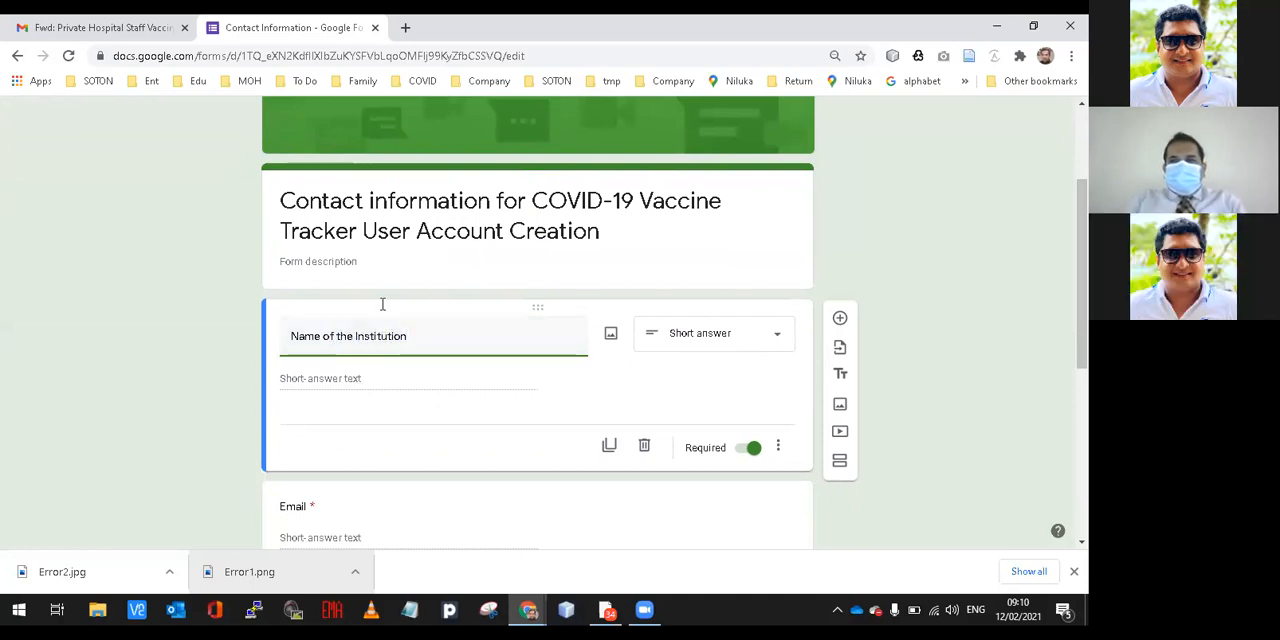
# Add a new question to the form and place it between Name of the Institution and Email.
pyautogui.scroll(-2, 674, 323)
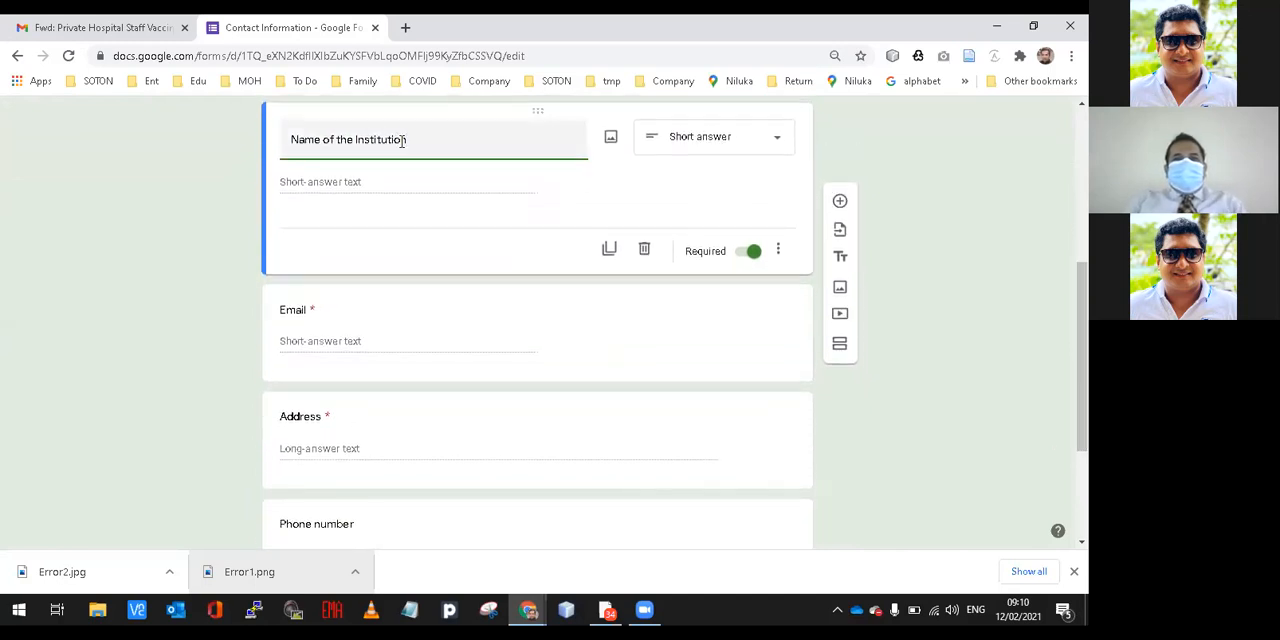
pyautogui.click(282, 310)
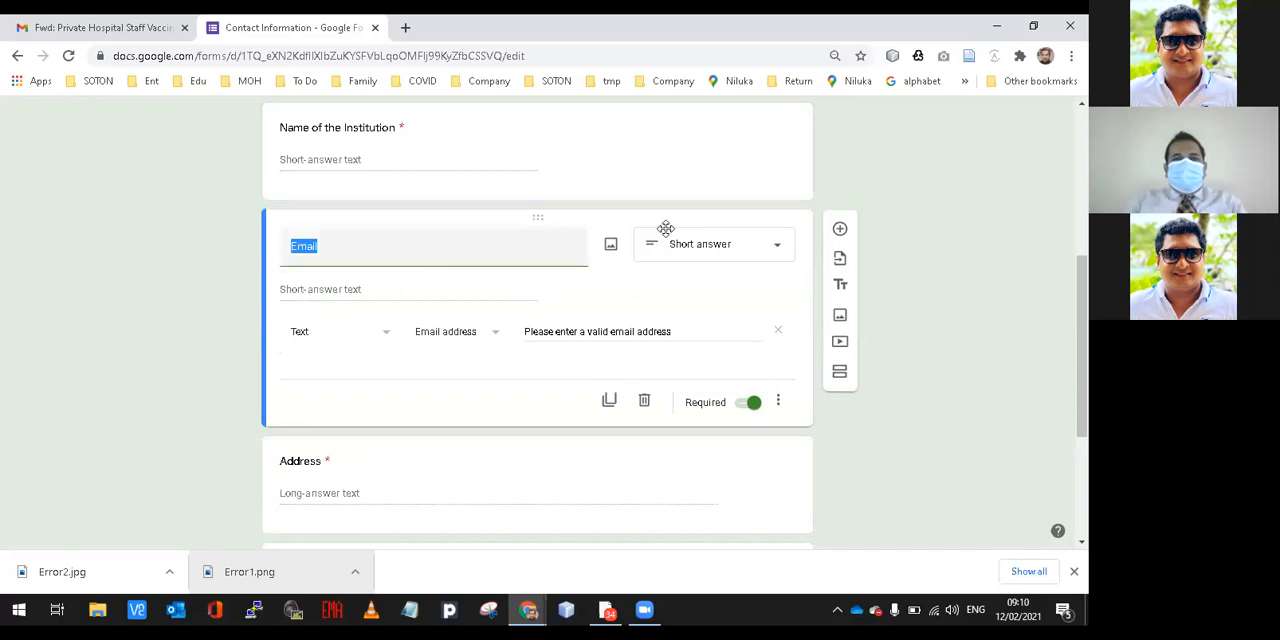
pyautogui.click(833, 158)
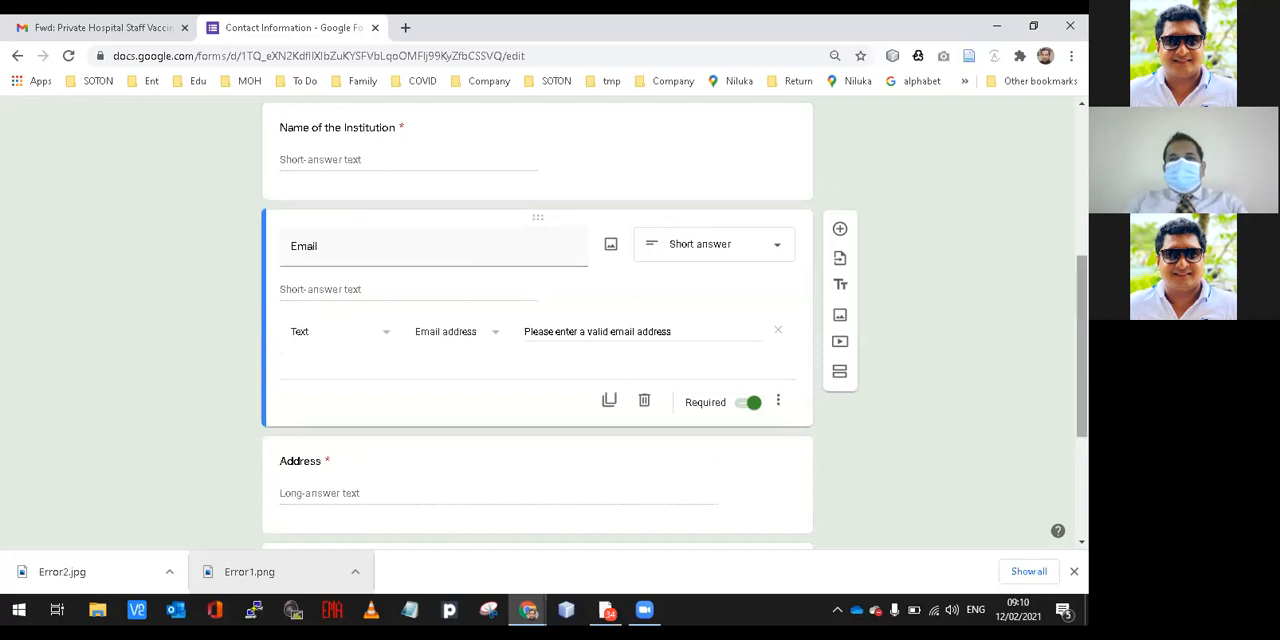
pyautogui.scroll(2, 857, 342)
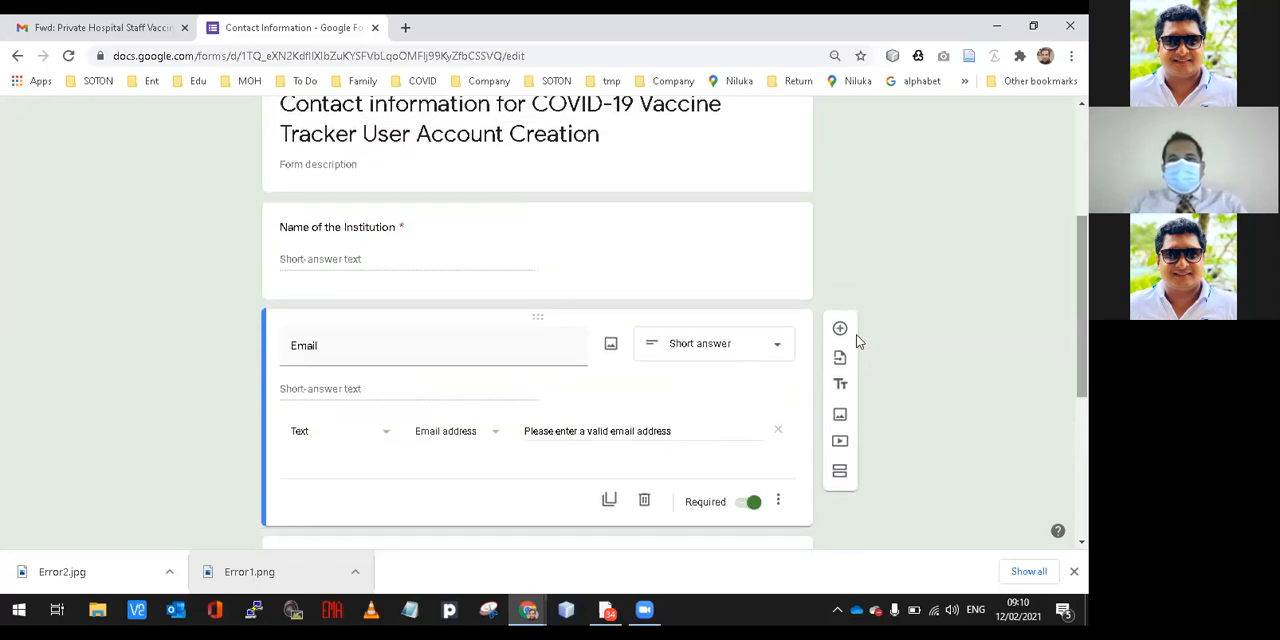
pyautogui.click(840, 329)
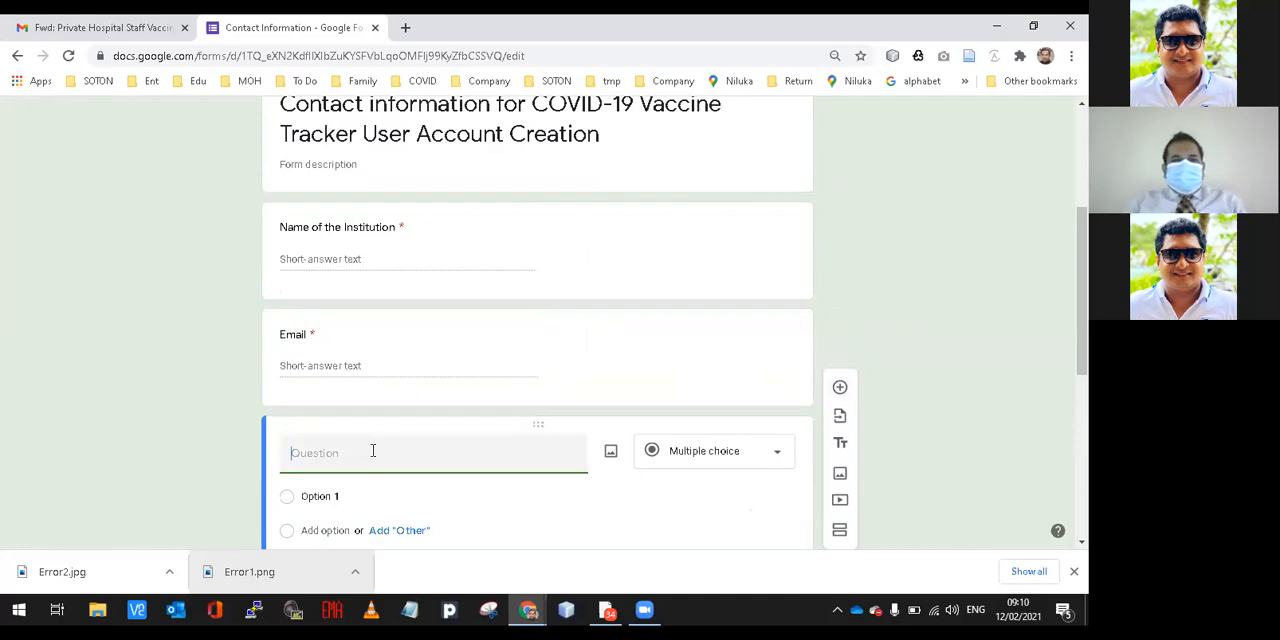
pyautogui.moveTo(374, 429); pyautogui.dragTo(371, 298)
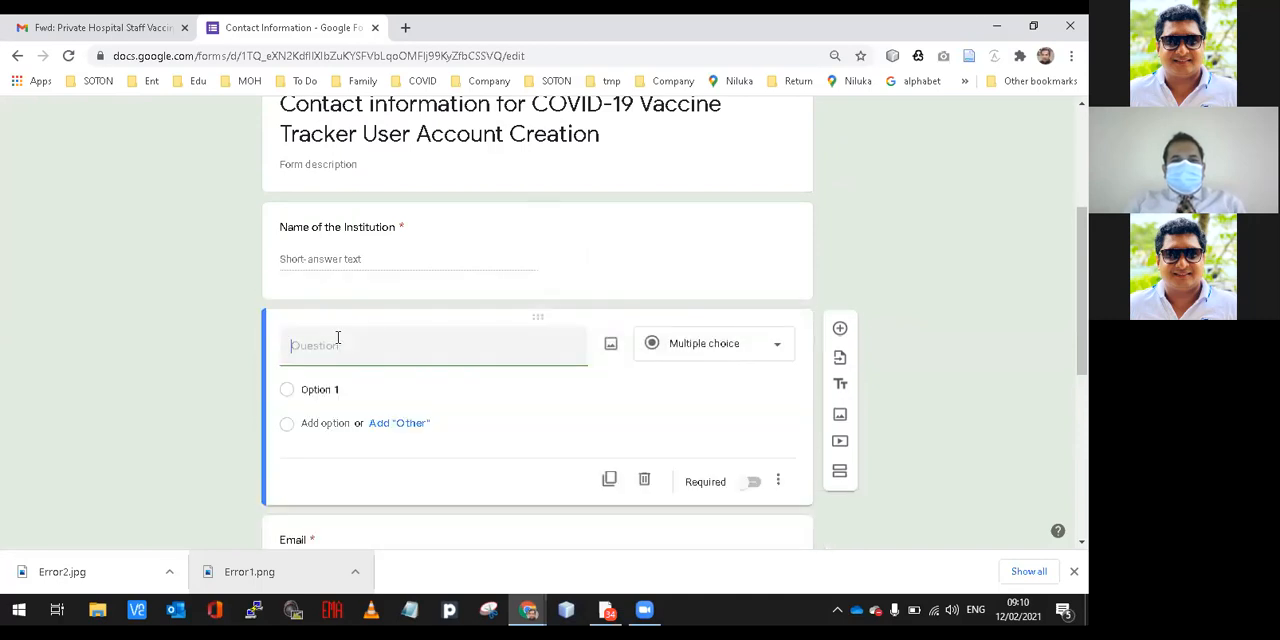
# Make the new question a required short-answer question titled "Name of the Person".
pyautogui.click(686, 347)
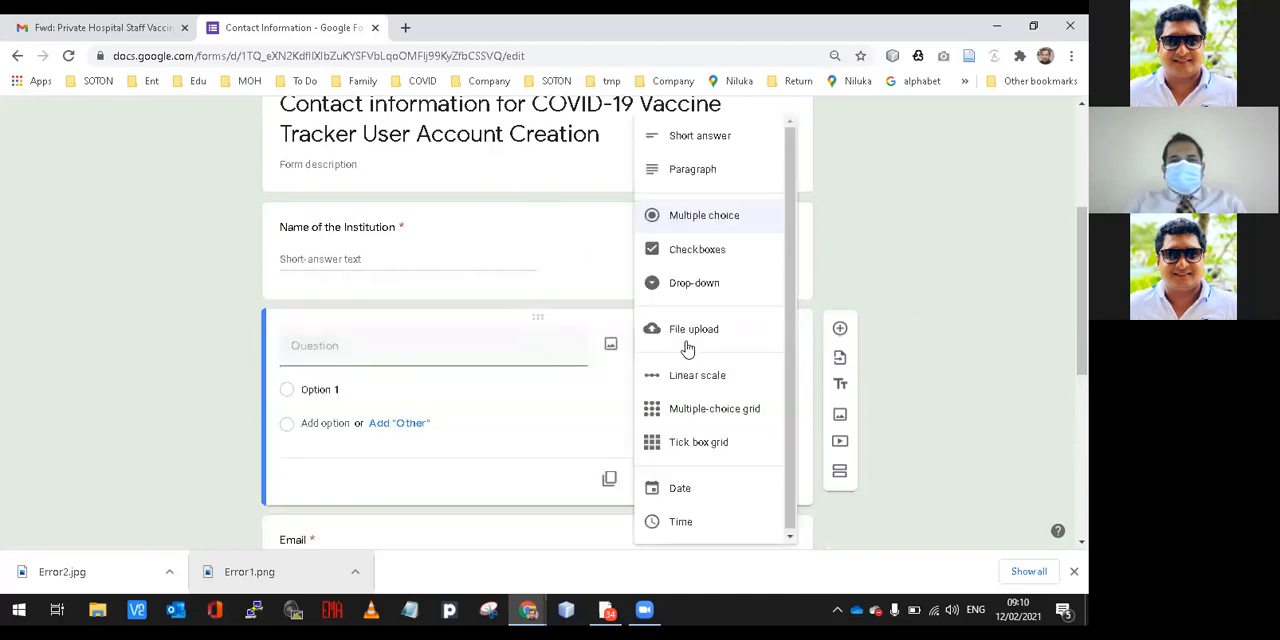
pyautogui.click(711, 152)
pyautogui.click(389, 336)
pyautogui.write('Name of t')
pyautogui.write('he Person')
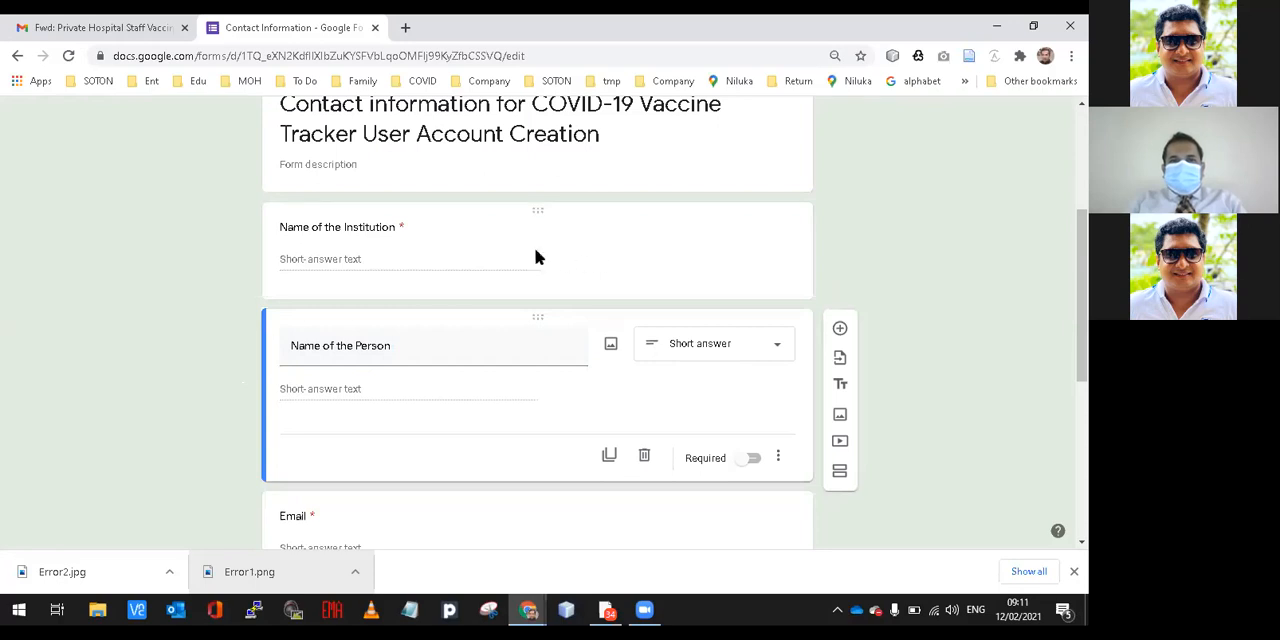
pyautogui.click(750, 462)
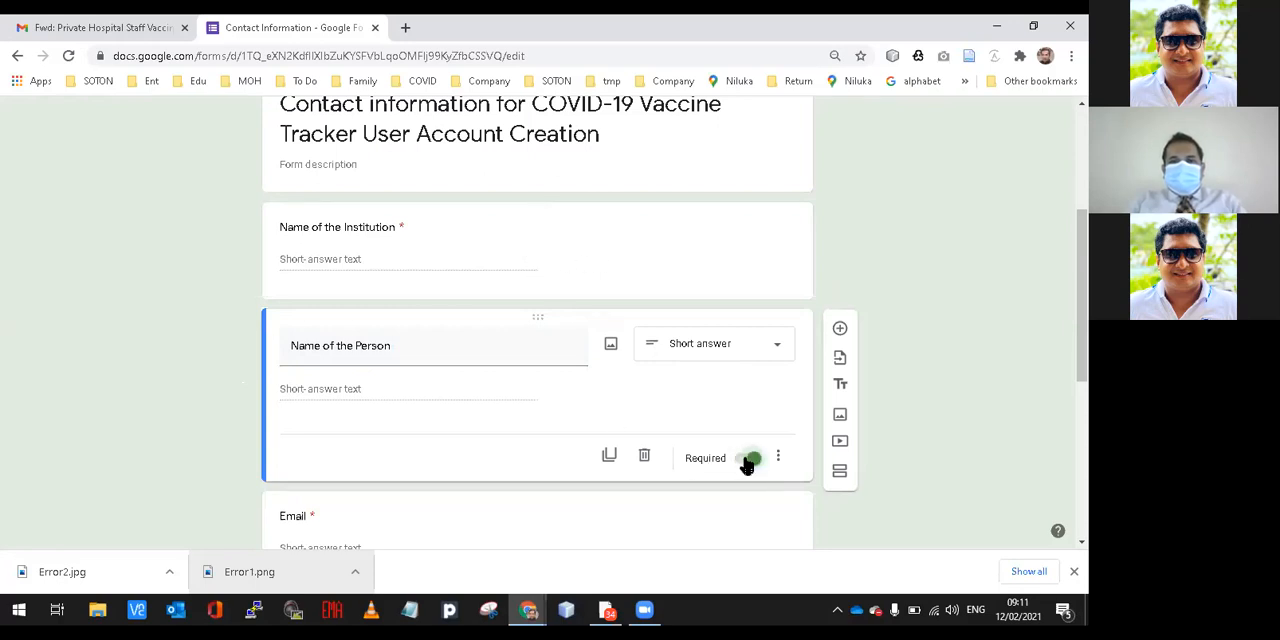
# Make the Phone number question required.
pyautogui.click(408, 245)
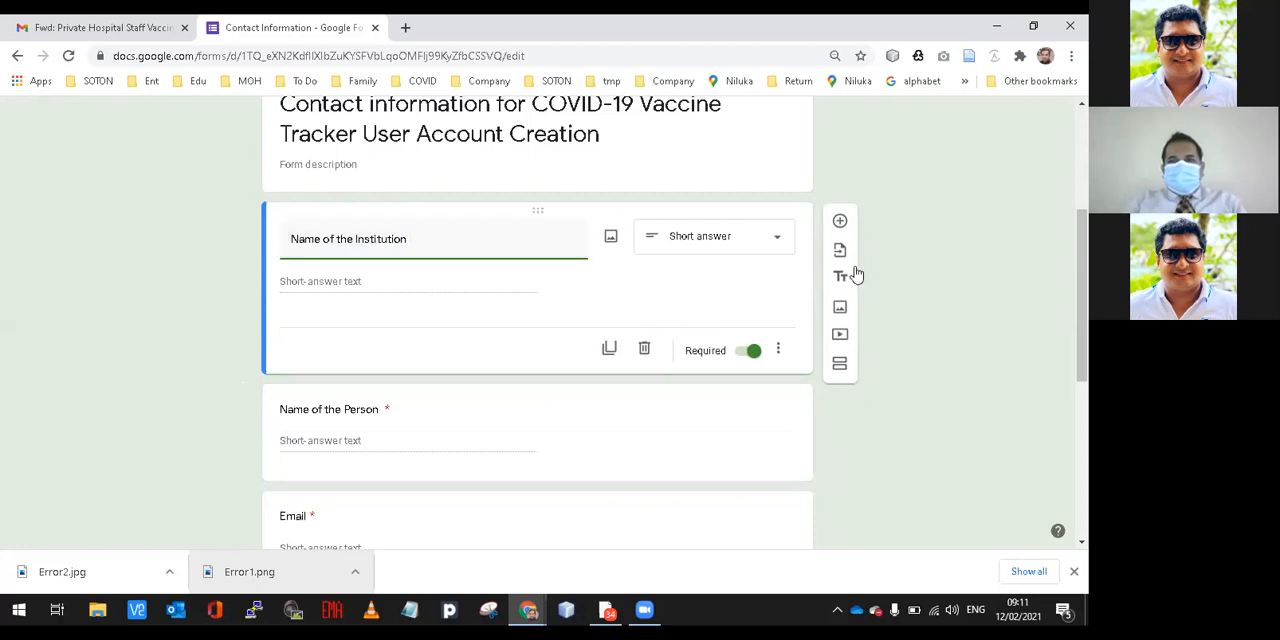
pyautogui.scroll(-5, 674, 323)
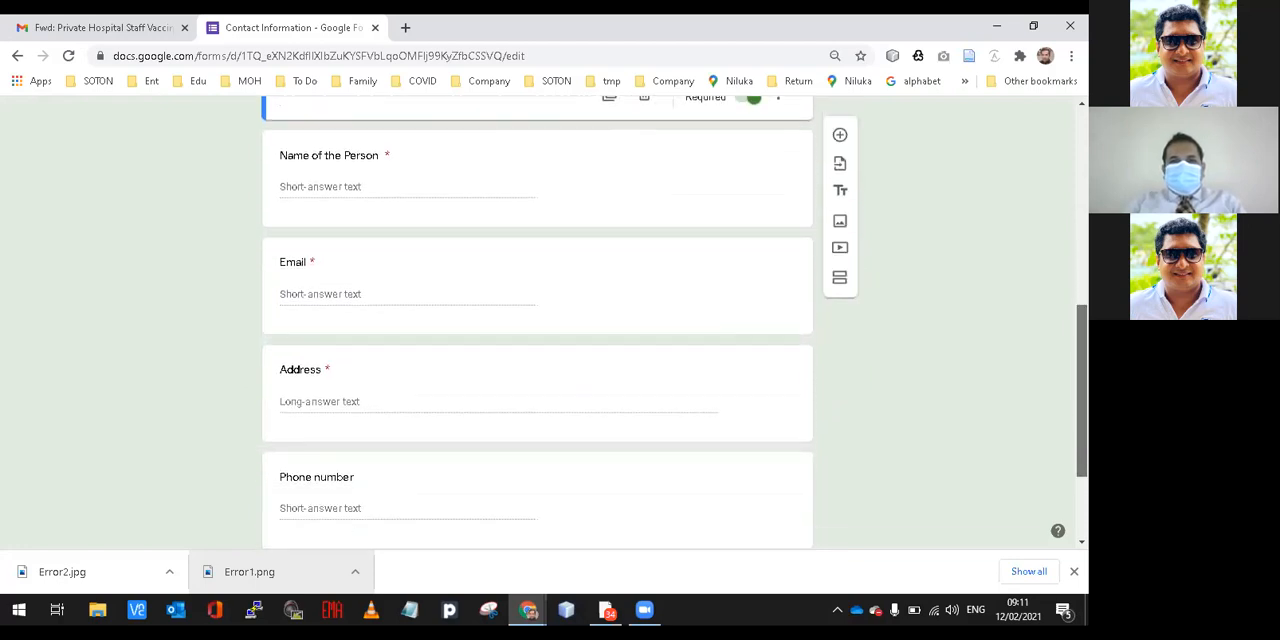
pyautogui.scroll(-1, 674, 323)
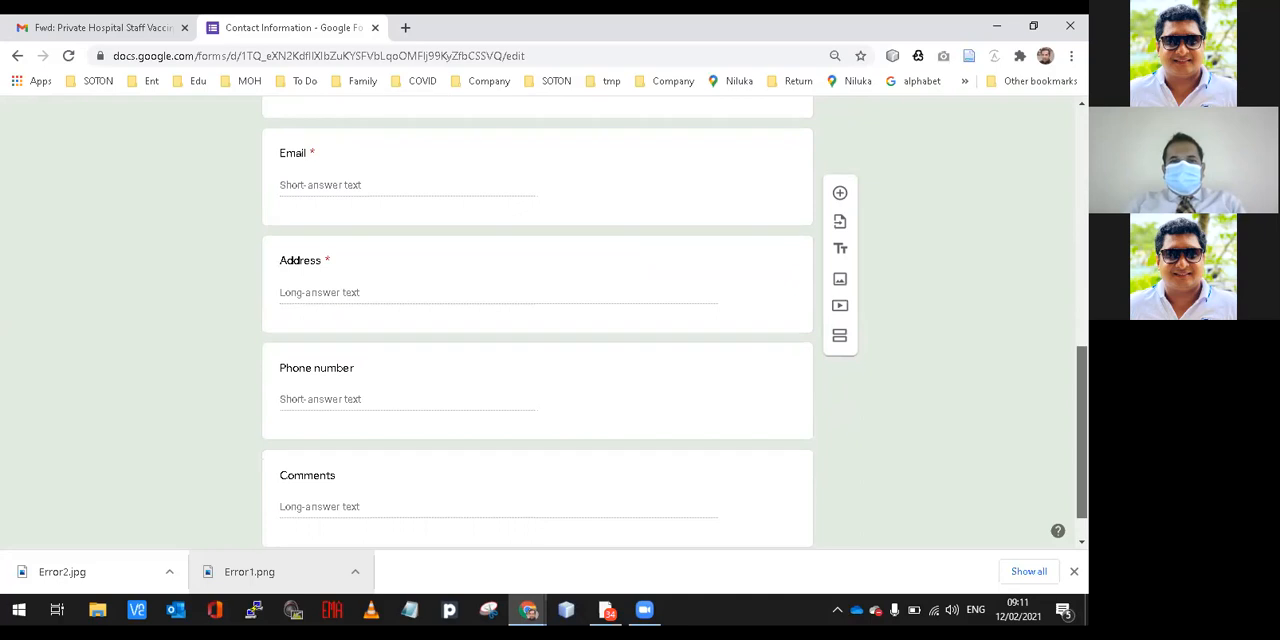
pyautogui.click(631, 352)
pyautogui.click(751, 372)
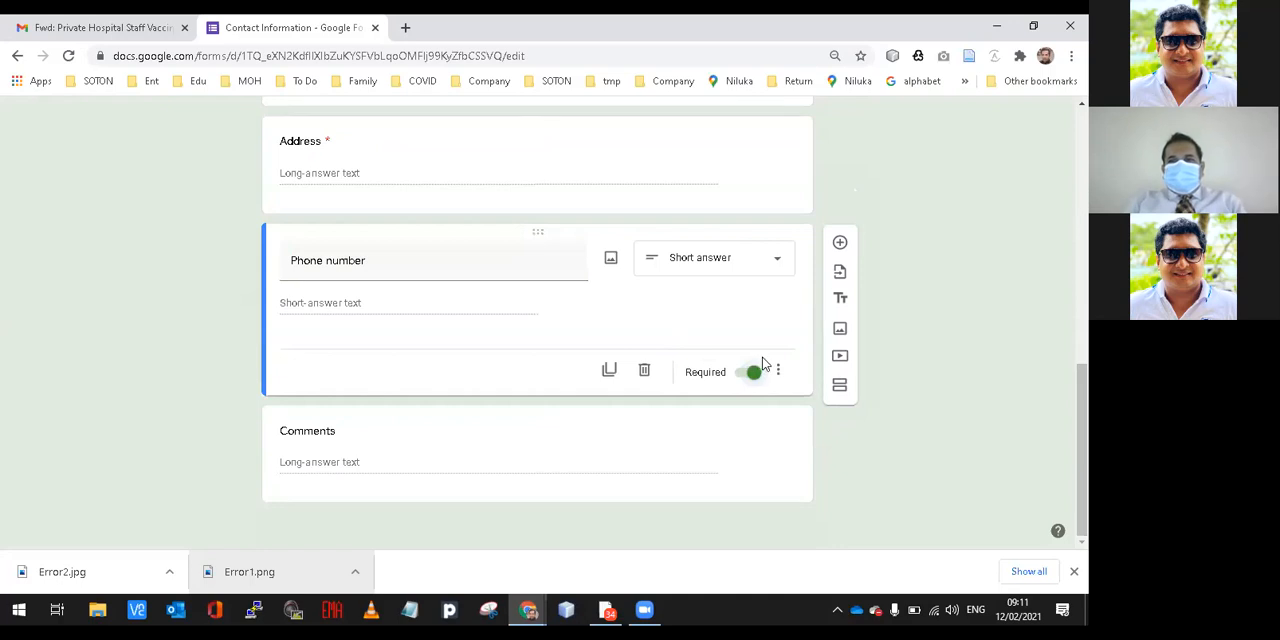
# Copy the form's shortened sharing link to the clipboard and close the send dialog.
pyautogui.moveTo(1082, 425); pyautogui.dragTo(1082, 170)
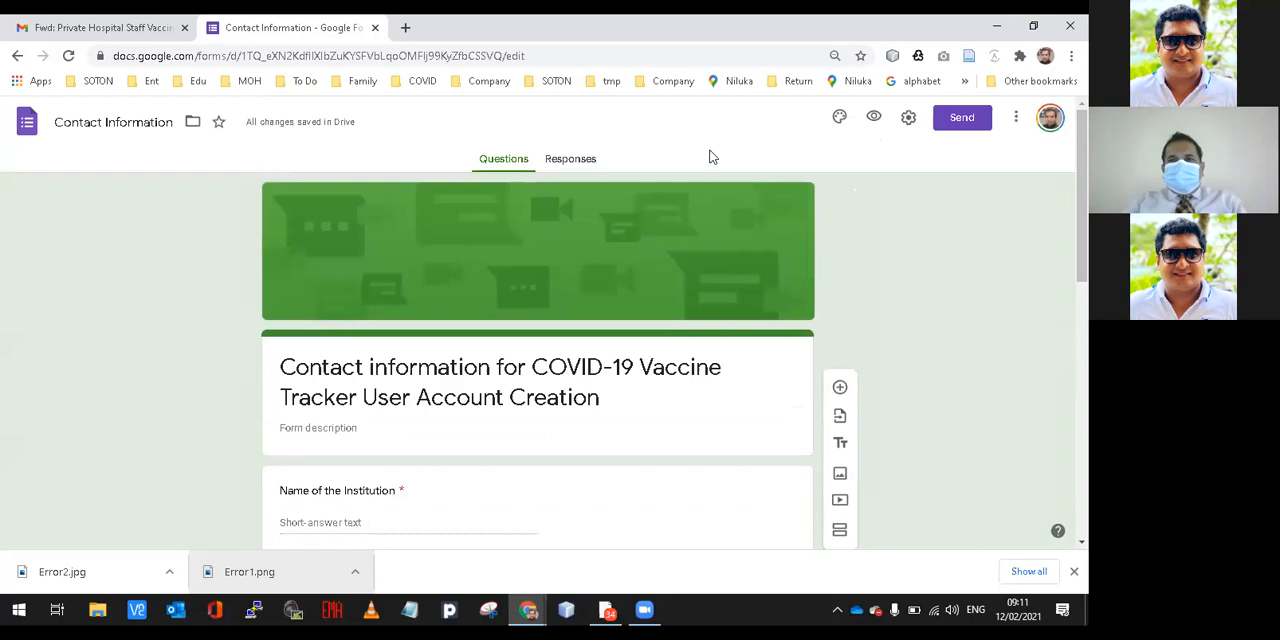
pyautogui.click(950, 120)
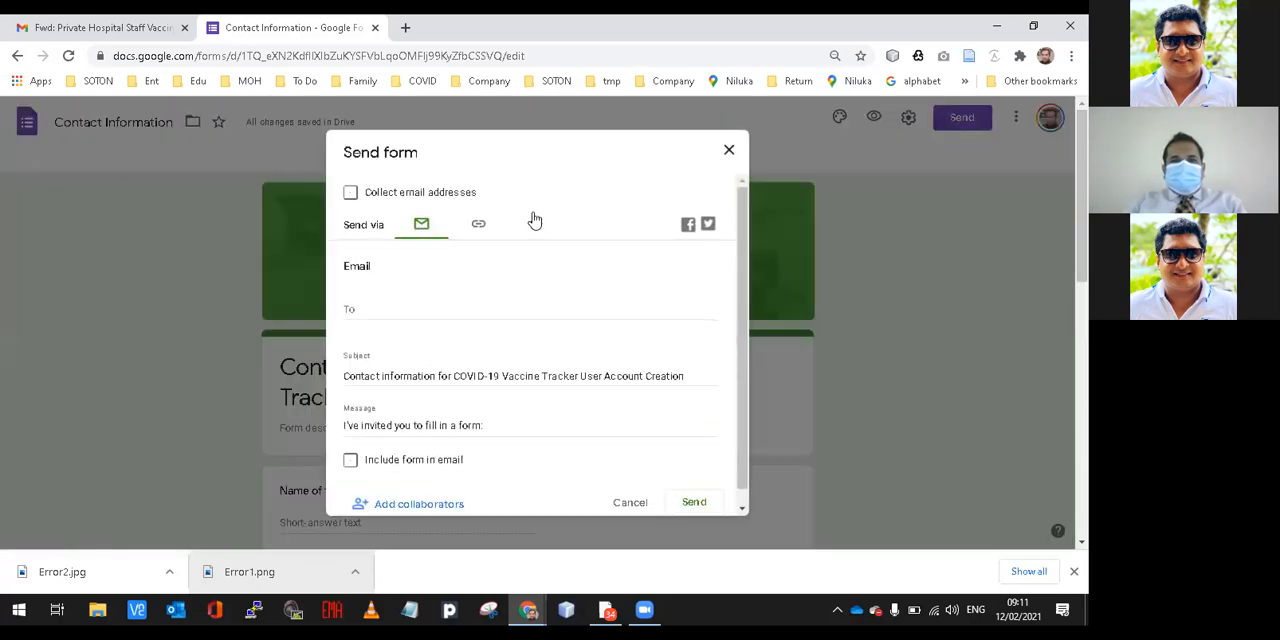
pyautogui.click(482, 227)
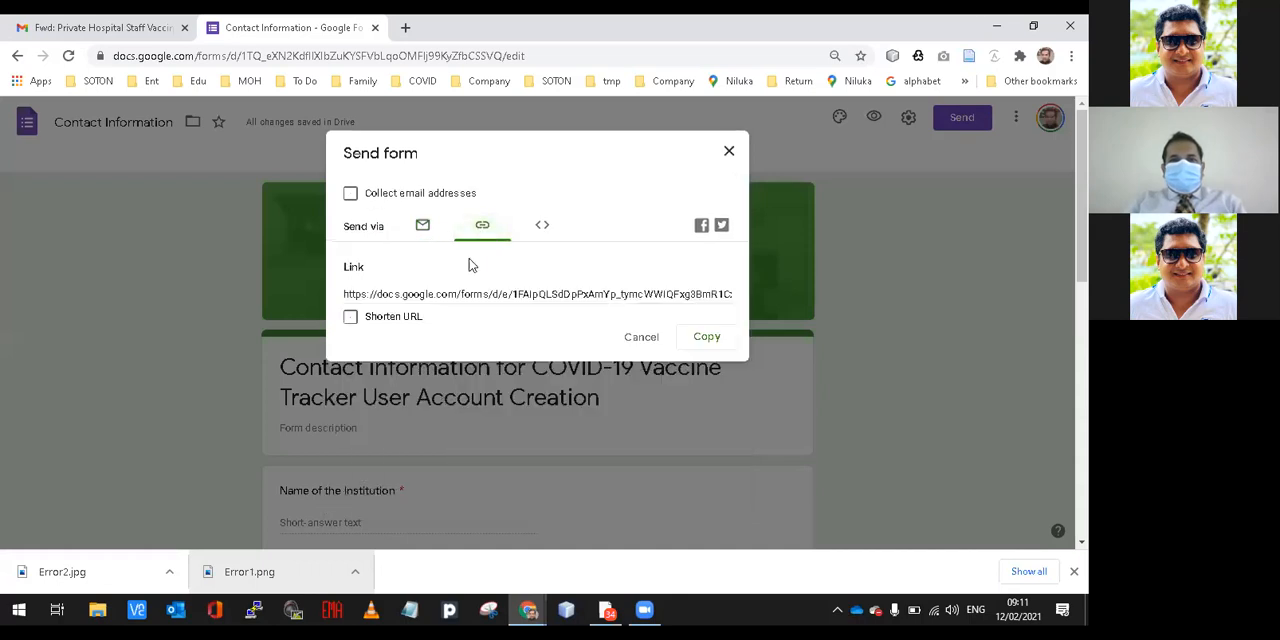
pyautogui.click(459, 294)
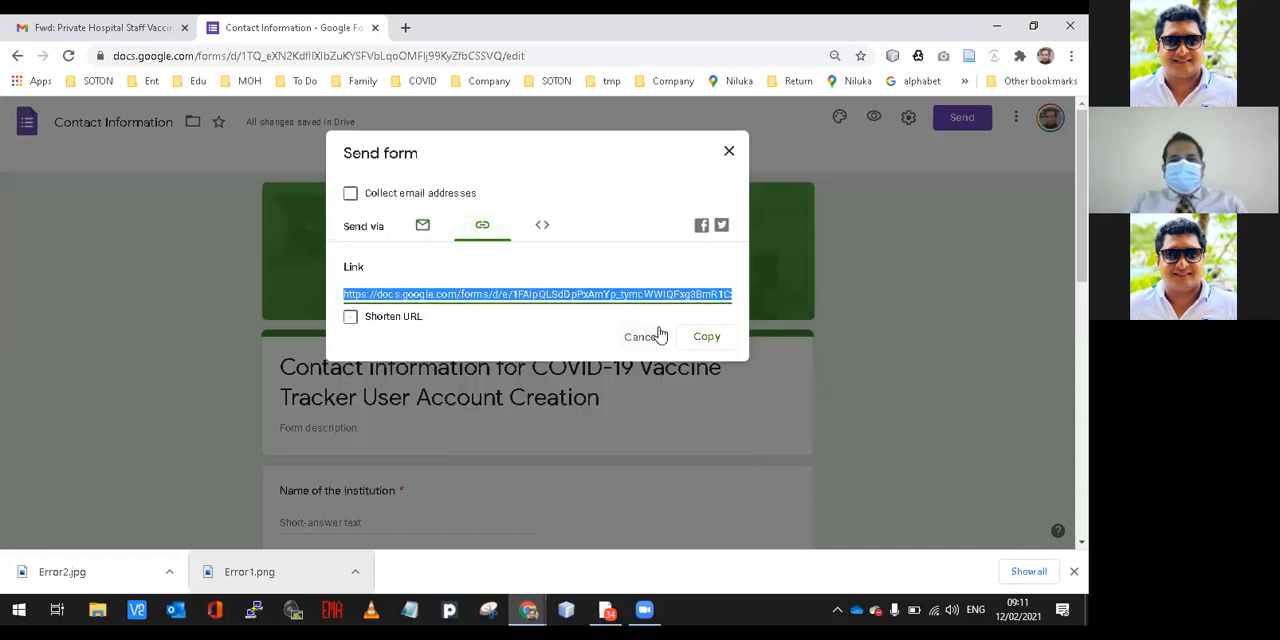
pyautogui.click(420, 318)
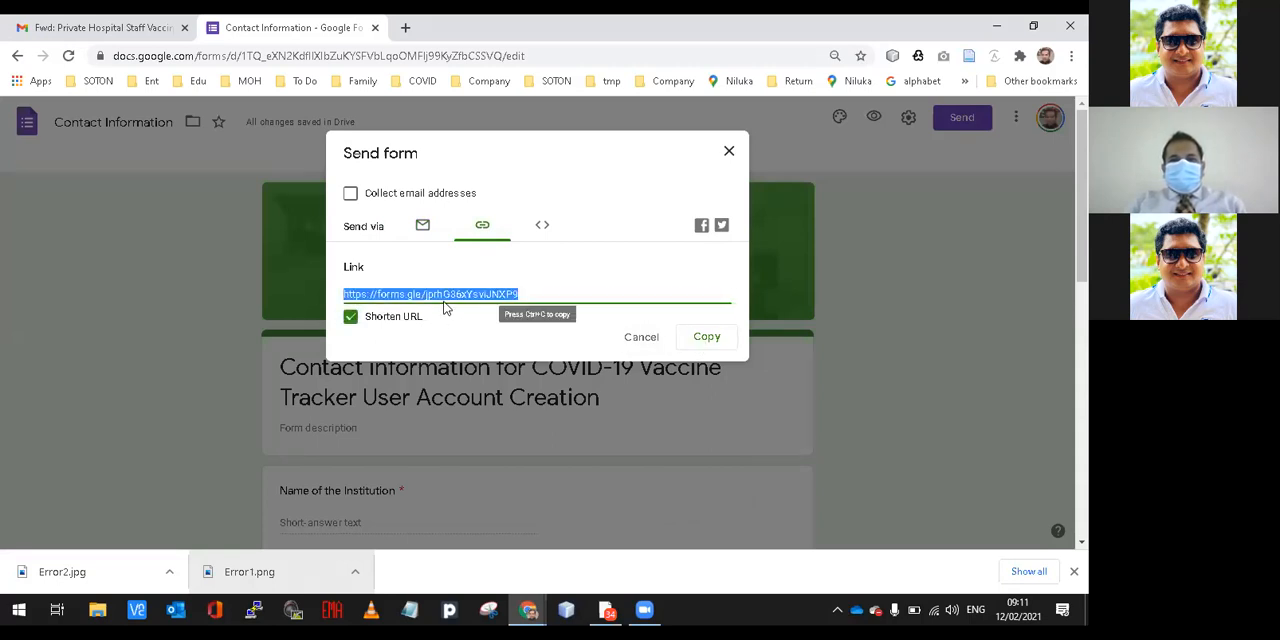
pyautogui.click(689, 342)
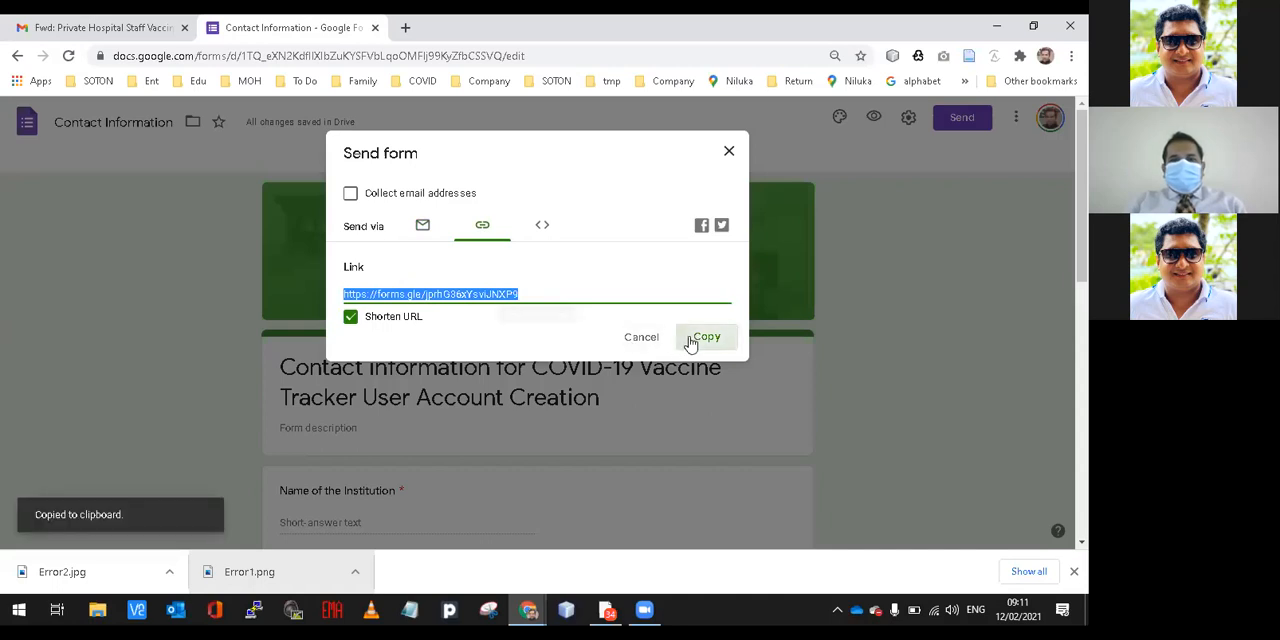
pyautogui.click(729, 153)
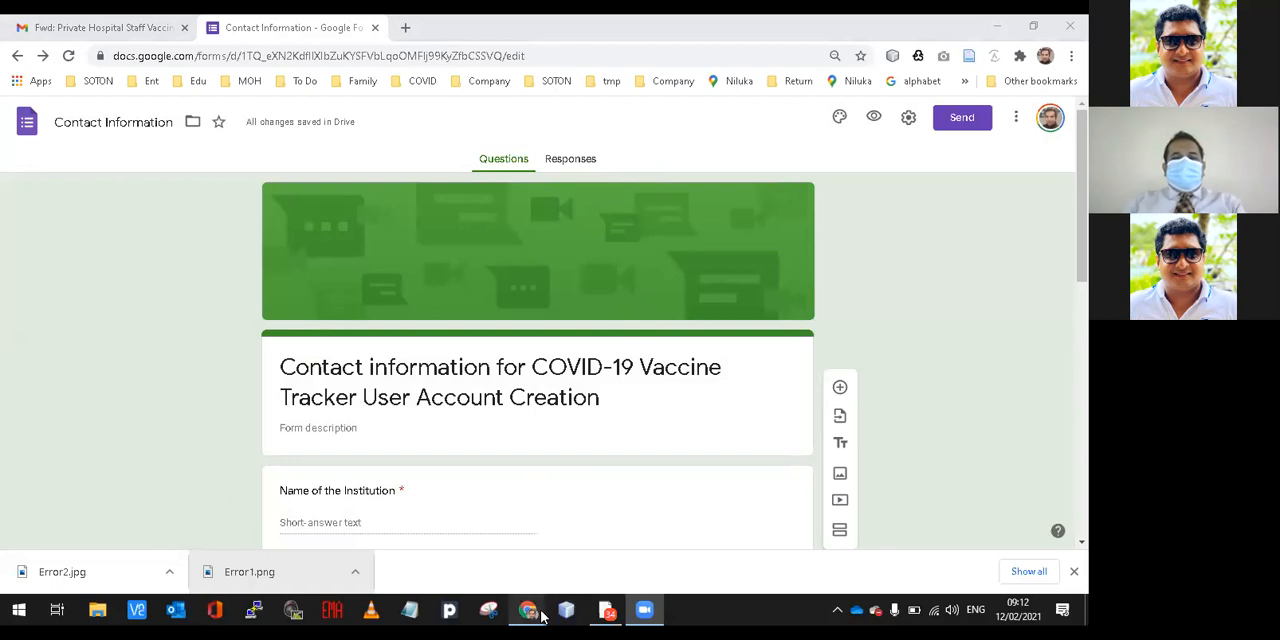
# Switch to the incognito window and sign in to the COVID-19 Immunization Tracker with a saved data-entry username and password.
pyautogui.moveTo(540, 617)
pyautogui.click(579, 562)
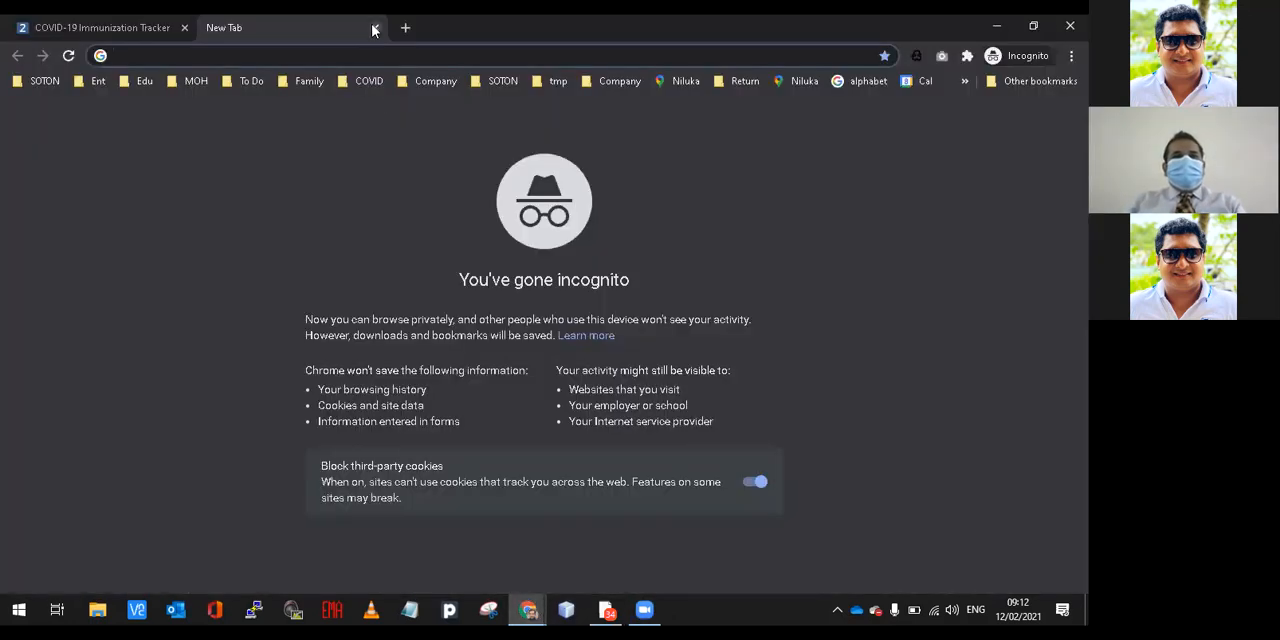
pyautogui.click(375, 28)
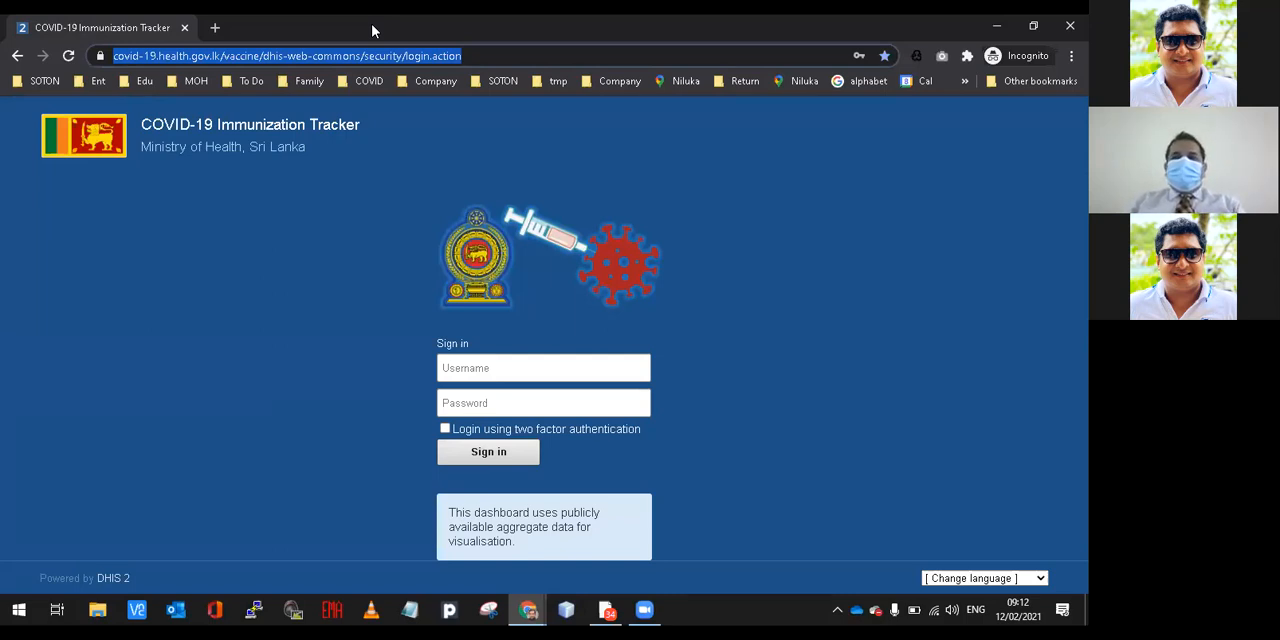
pyautogui.click(468, 364)
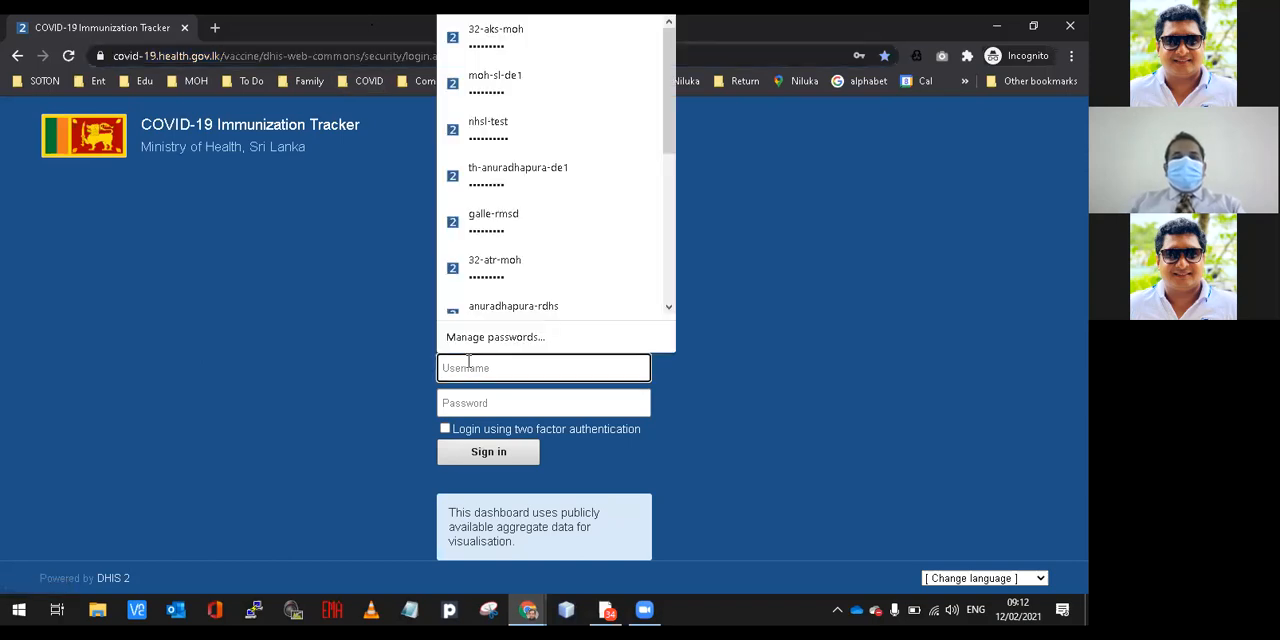
pyautogui.click(513, 79)
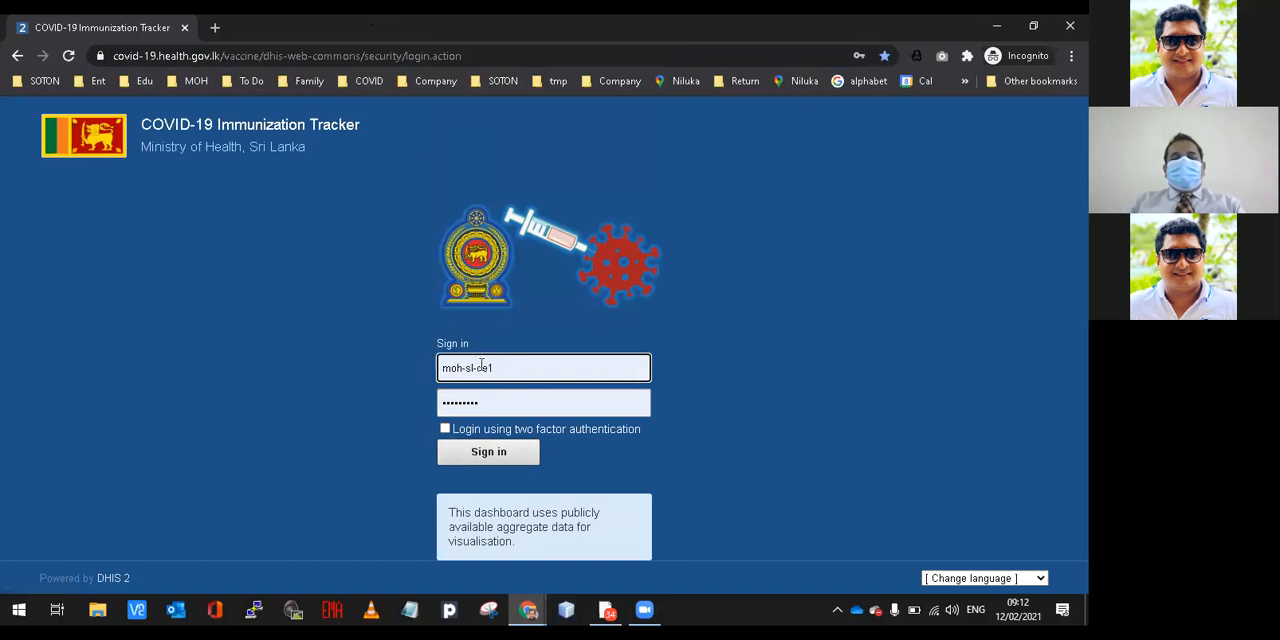
pyautogui.click(473, 453)
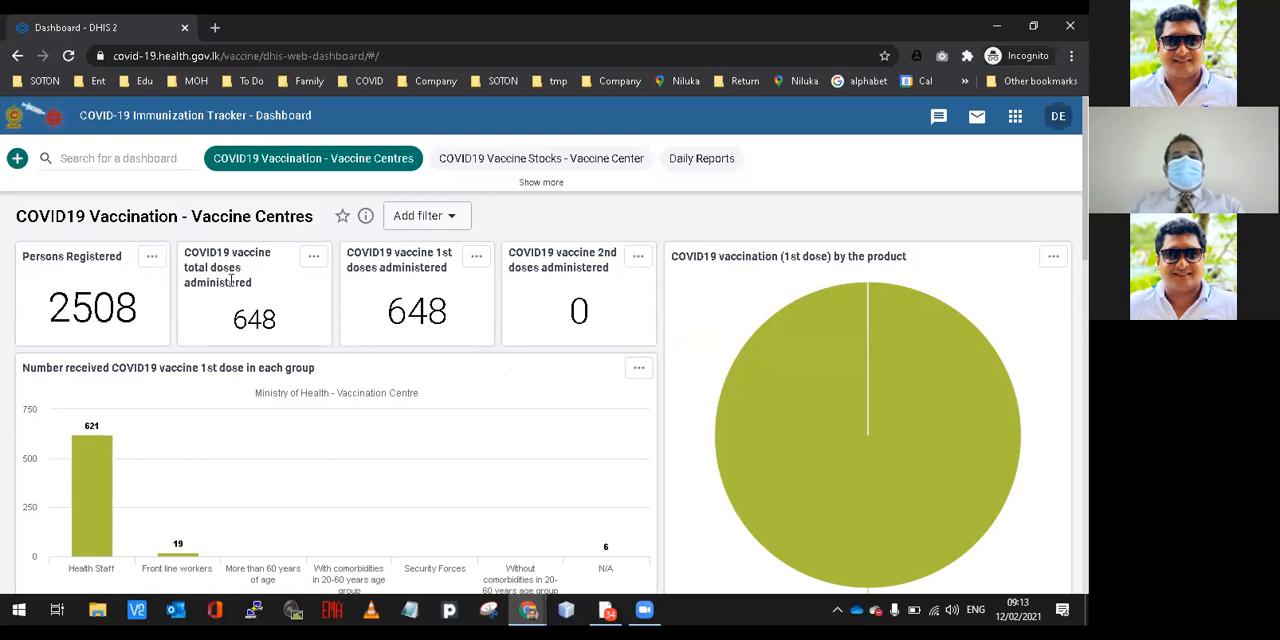
# Switch back to the regular browser window and create a blank Google Docs document through doc.new in a new tab.
pyautogui.click(215, 28)
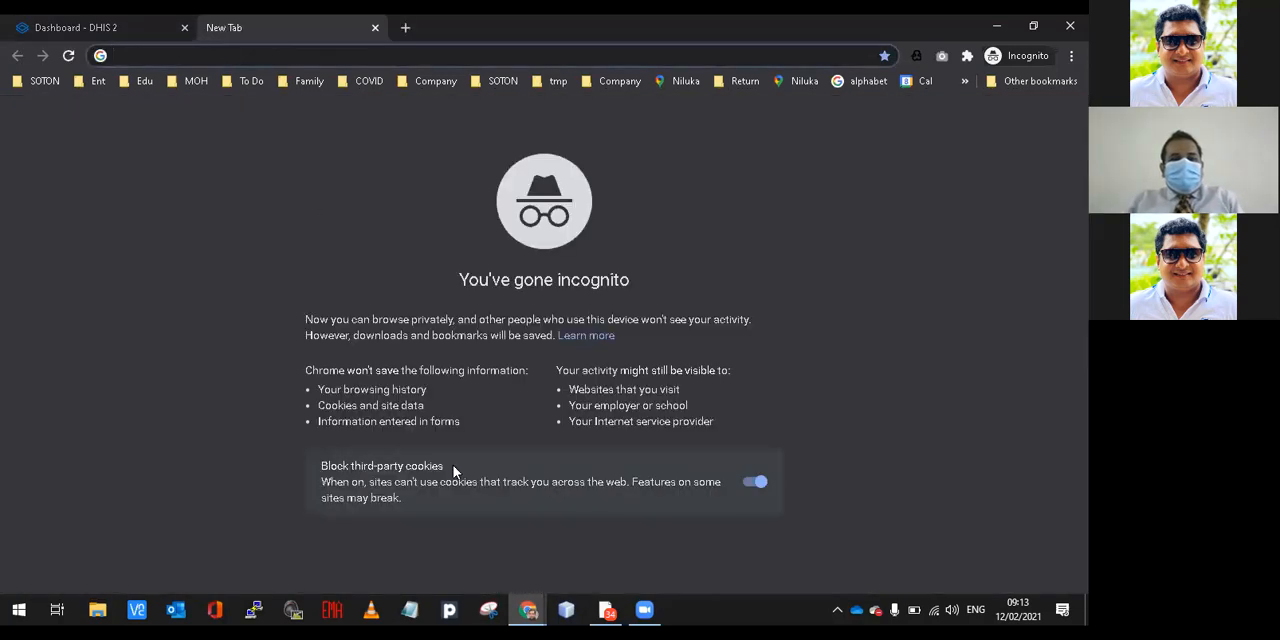
pyautogui.moveTo(527, 612)
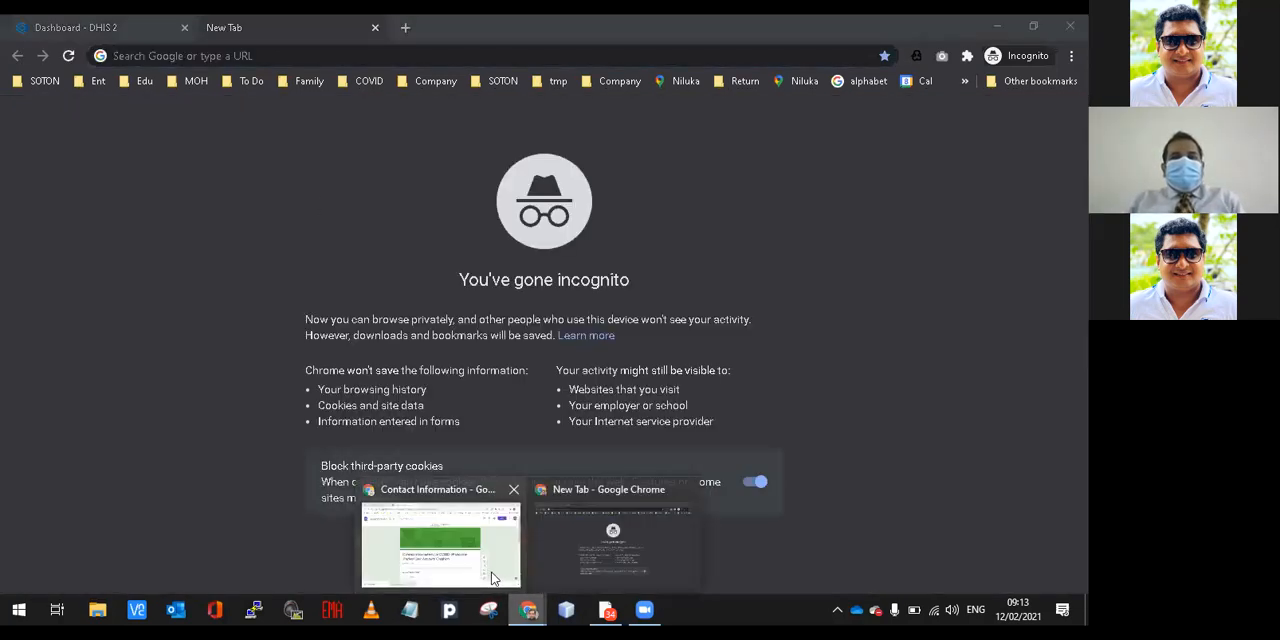
pyautogui.click(440, 545)
pyautogui.click(405, 27)
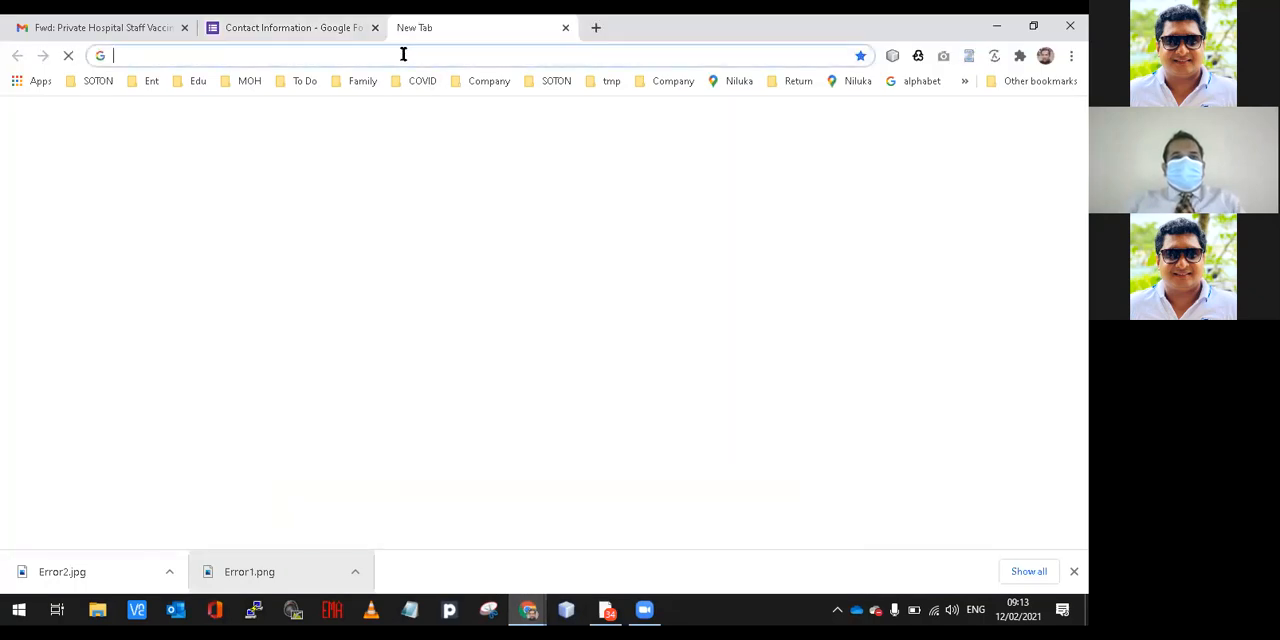
pyautogui.write('doc.new')
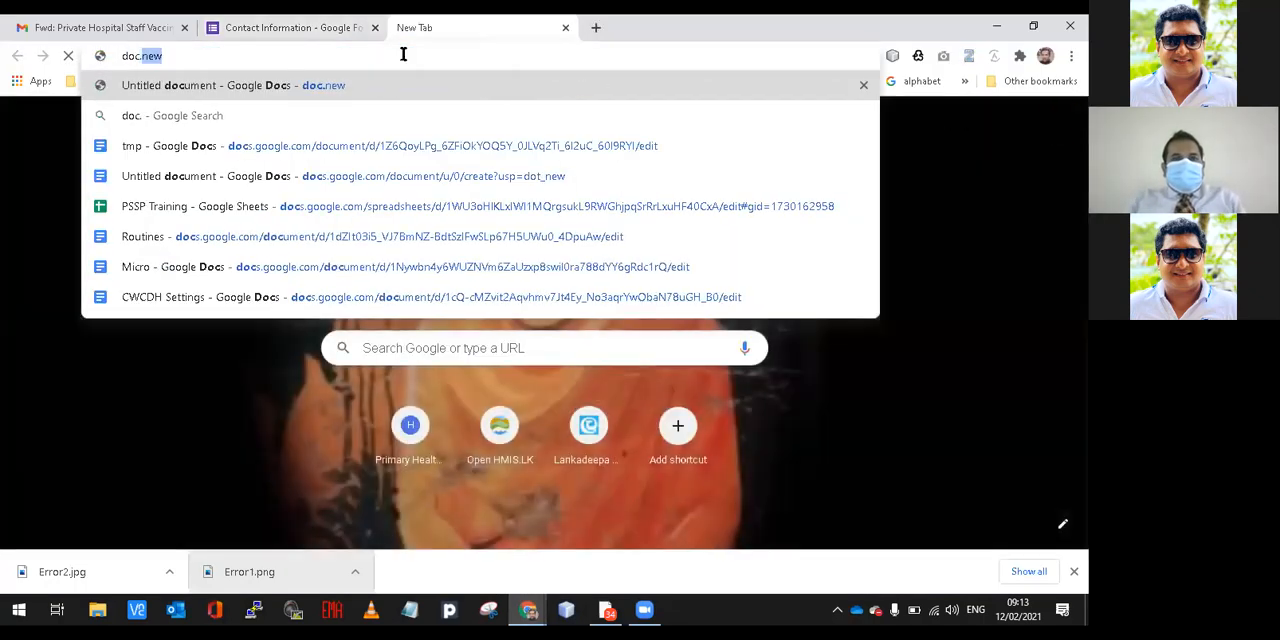
pyautogui.press('Return')
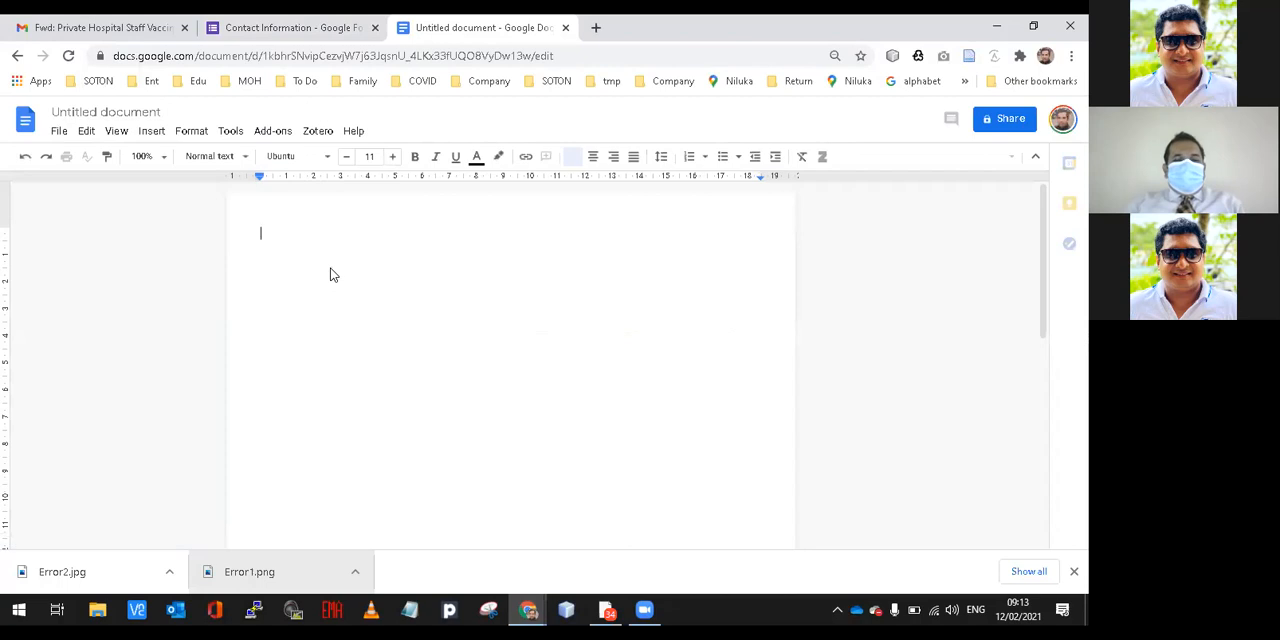
# Enter "Registration" and "Mark 1st Dose Details" as the first two lines of the blank document.
pyautogui.write('Registrat')
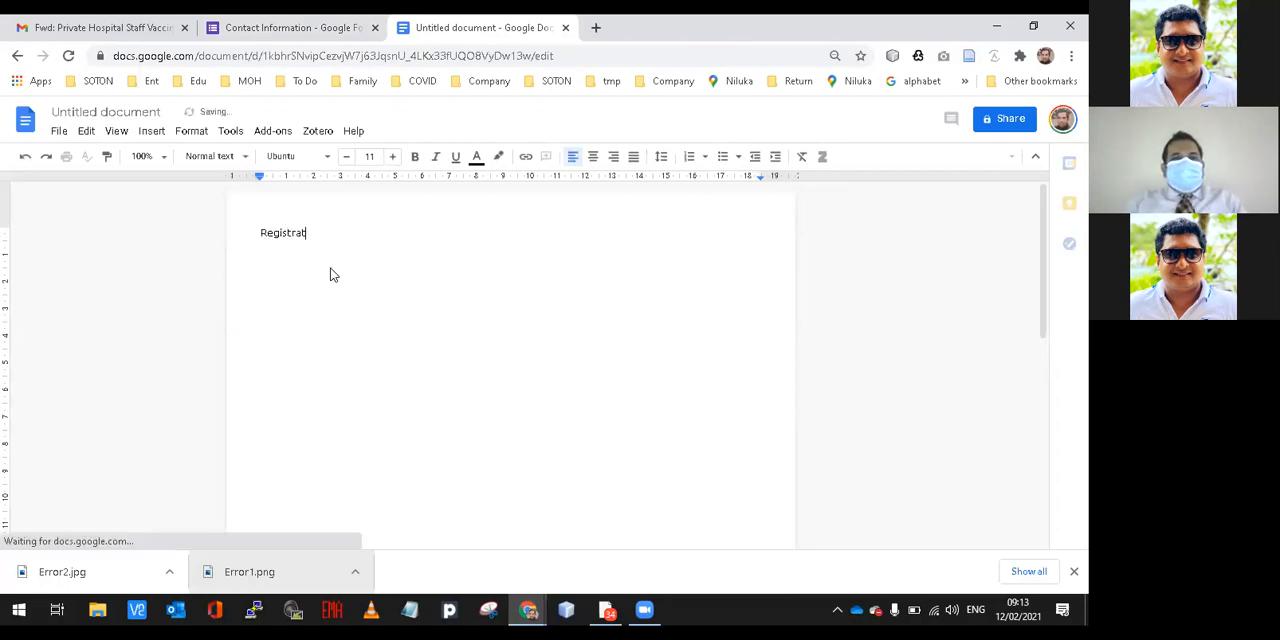
pyautogui.write('ion')
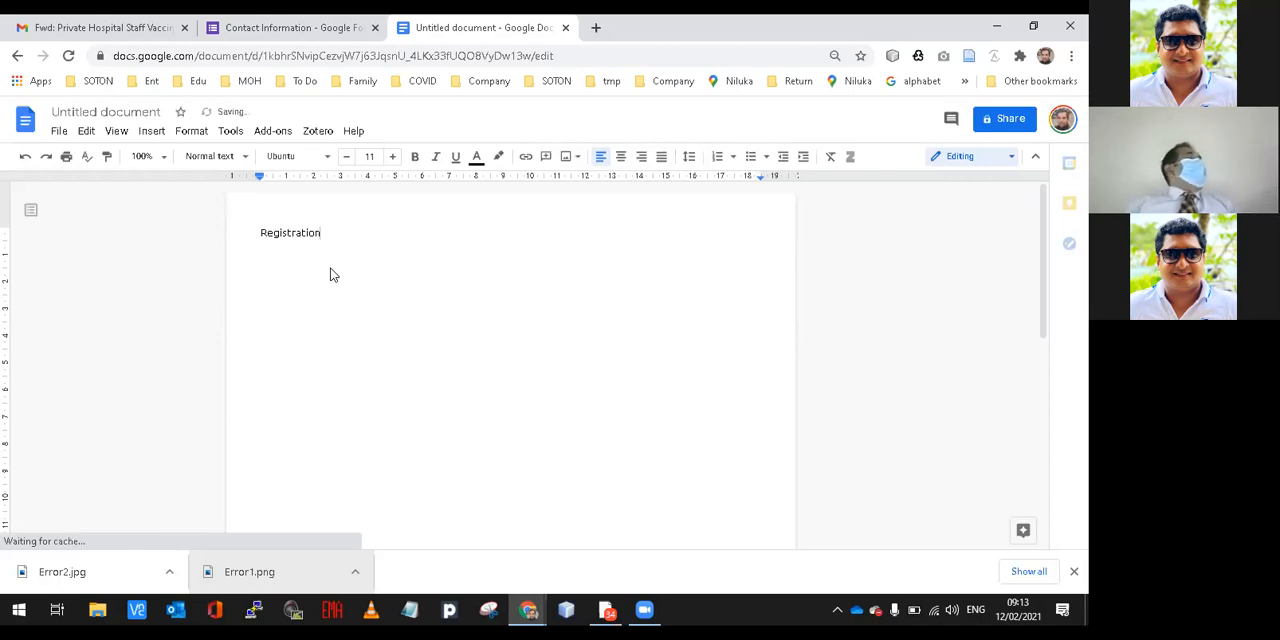
pyautogui.press('Return')
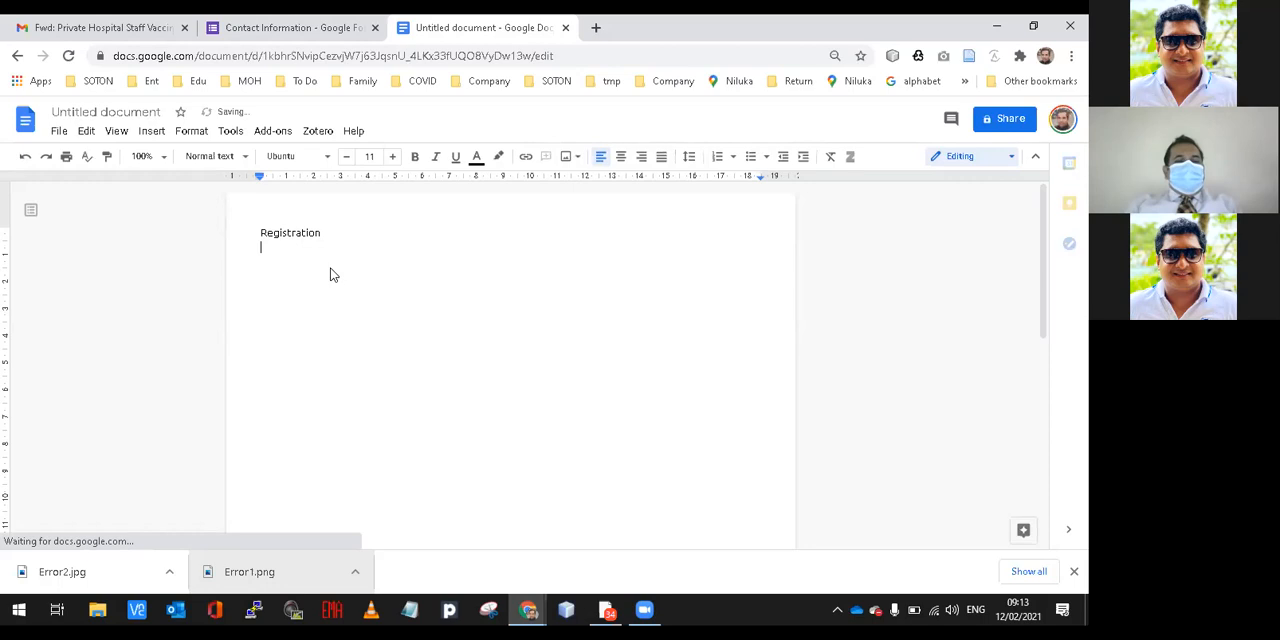
pyautogui.write('Ma')
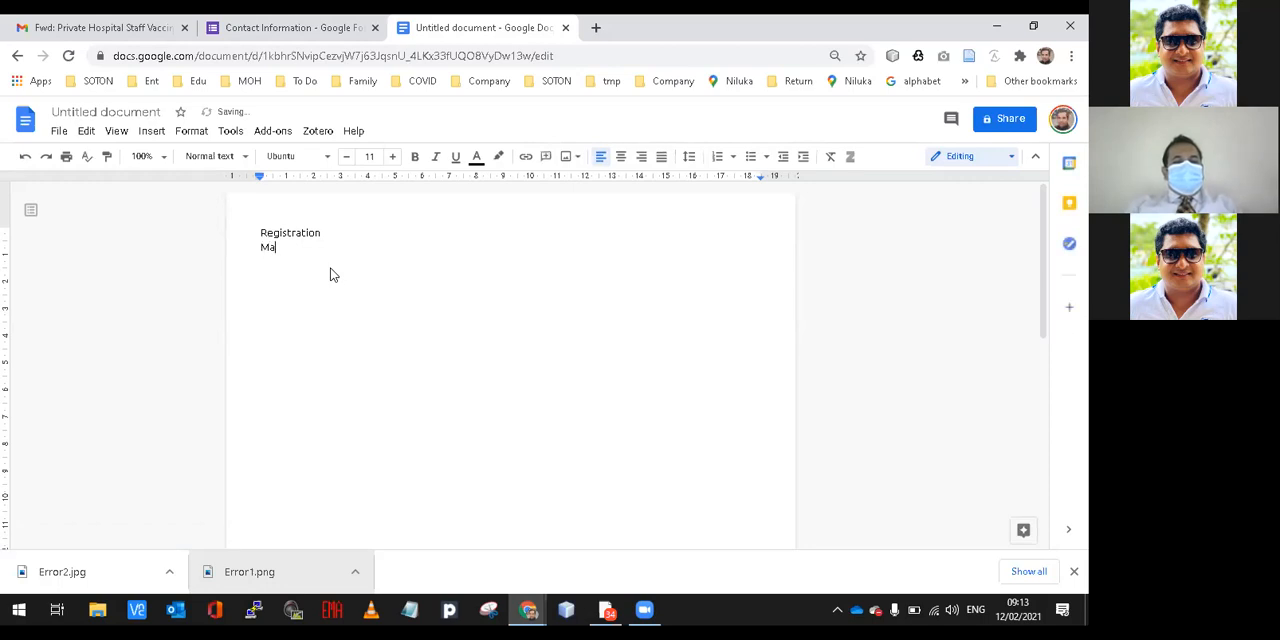
pyautogui.write('rk 1st Dose')
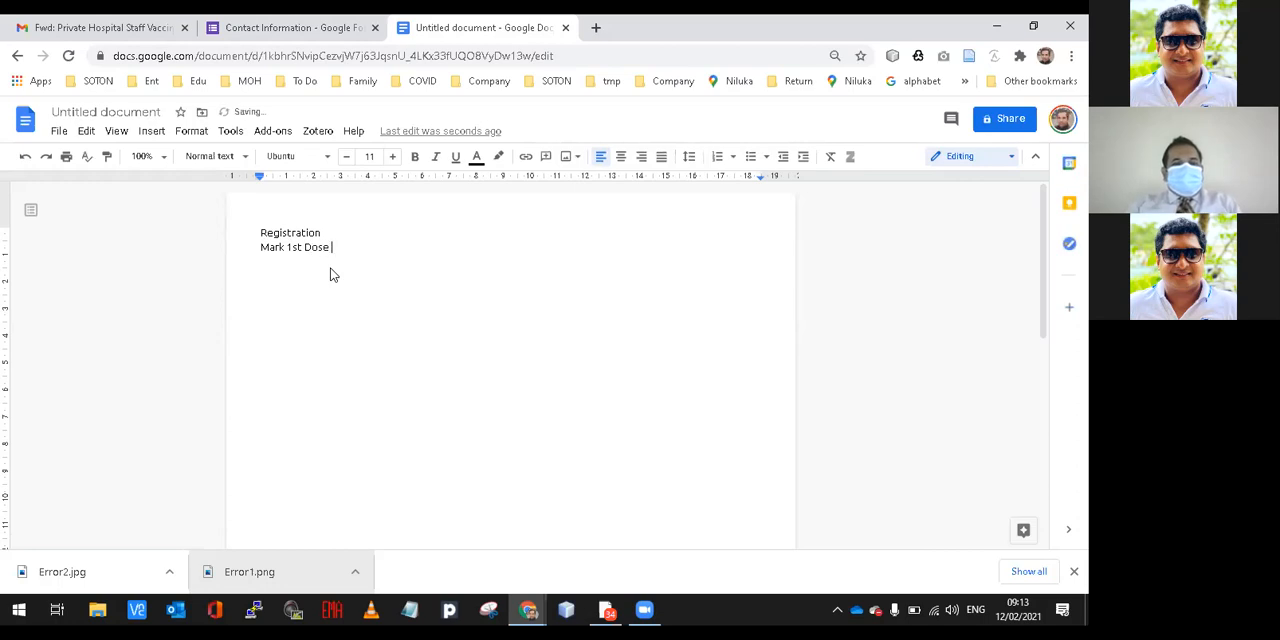
pyautogui.write(' Details')
pyautogui.press('Return')
# Add the lines "Makr 2nd Dose Details" and "Record AEFI" below the first-dose line.
pyautogui.write('Makr 2nd Dose')
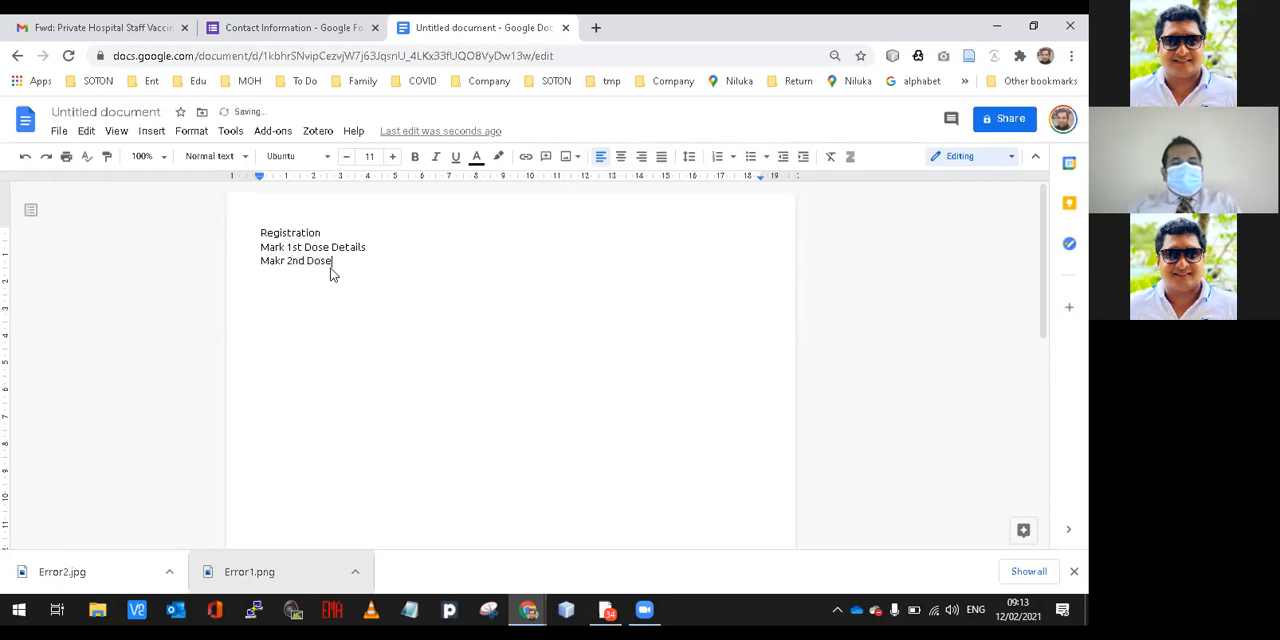
pyautogui.write(' Details')
pyautogui.press('Return')
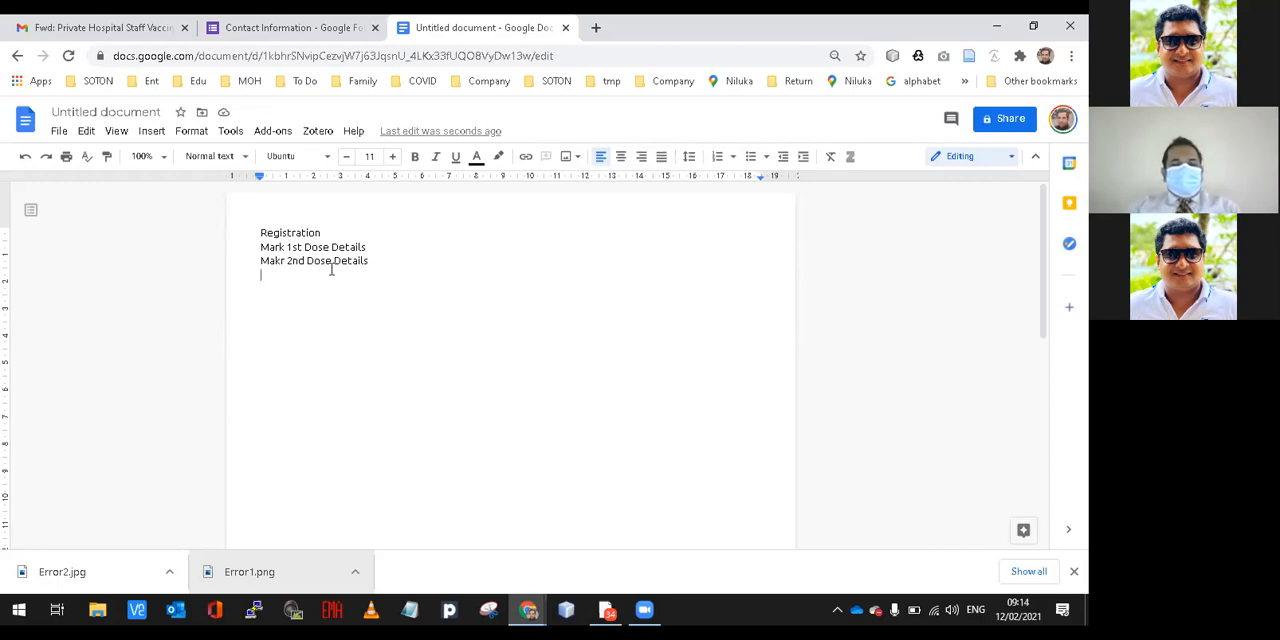
pyautogui.write('Record A')
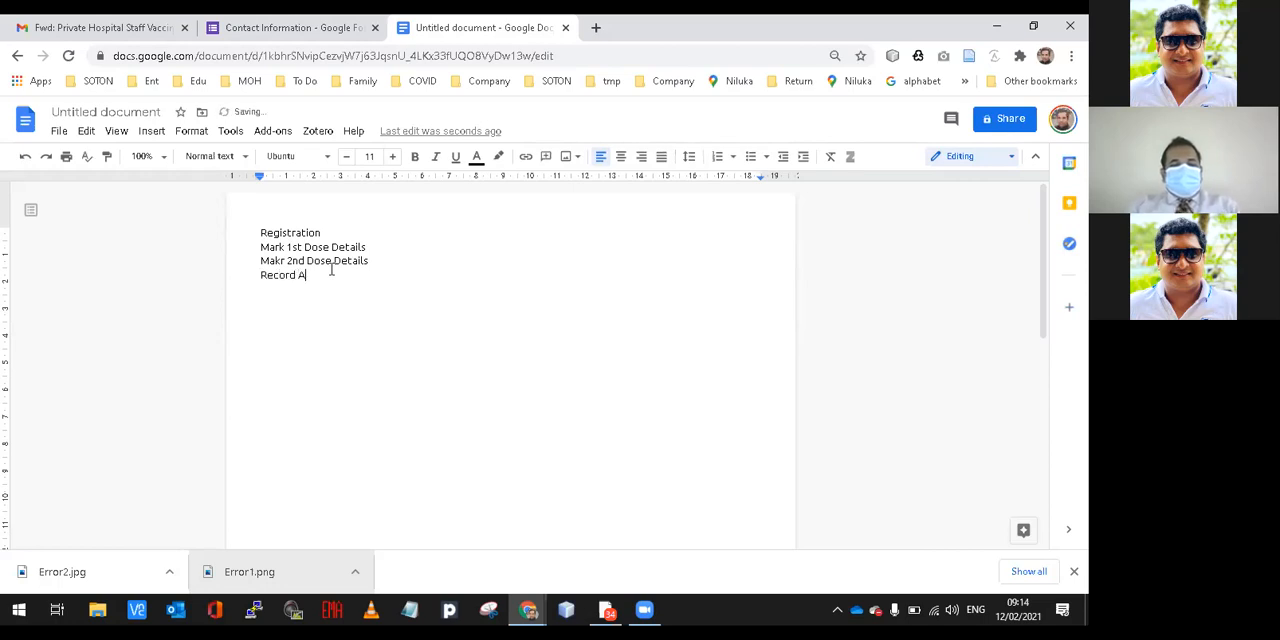
pyautogui.write('EFI')
pyautogui.press('Return')
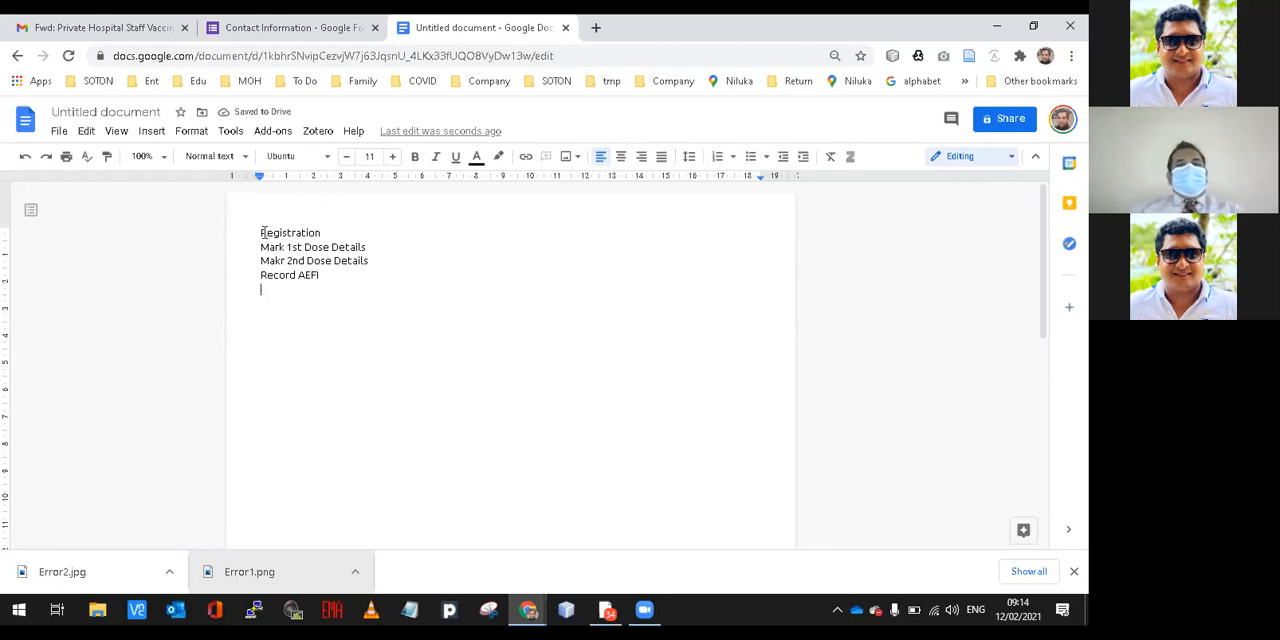
pyautogui.moveTo(262, 232); pyautogui.dragTo(329, 274)
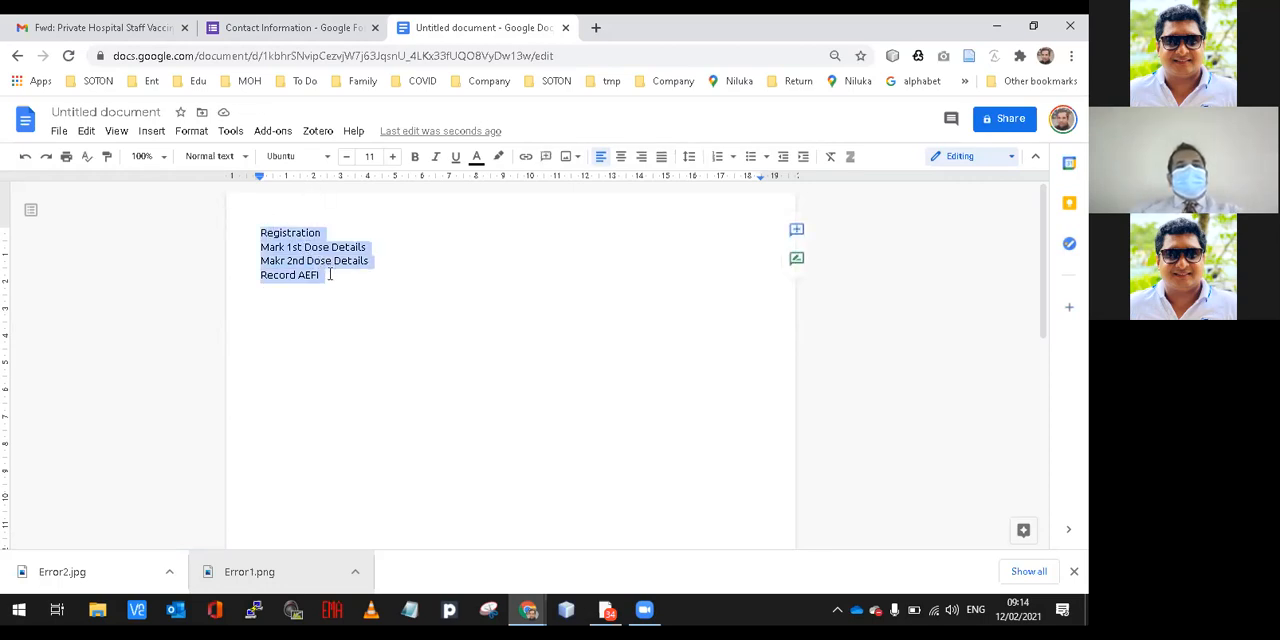
pyautogui.click(329, 274)
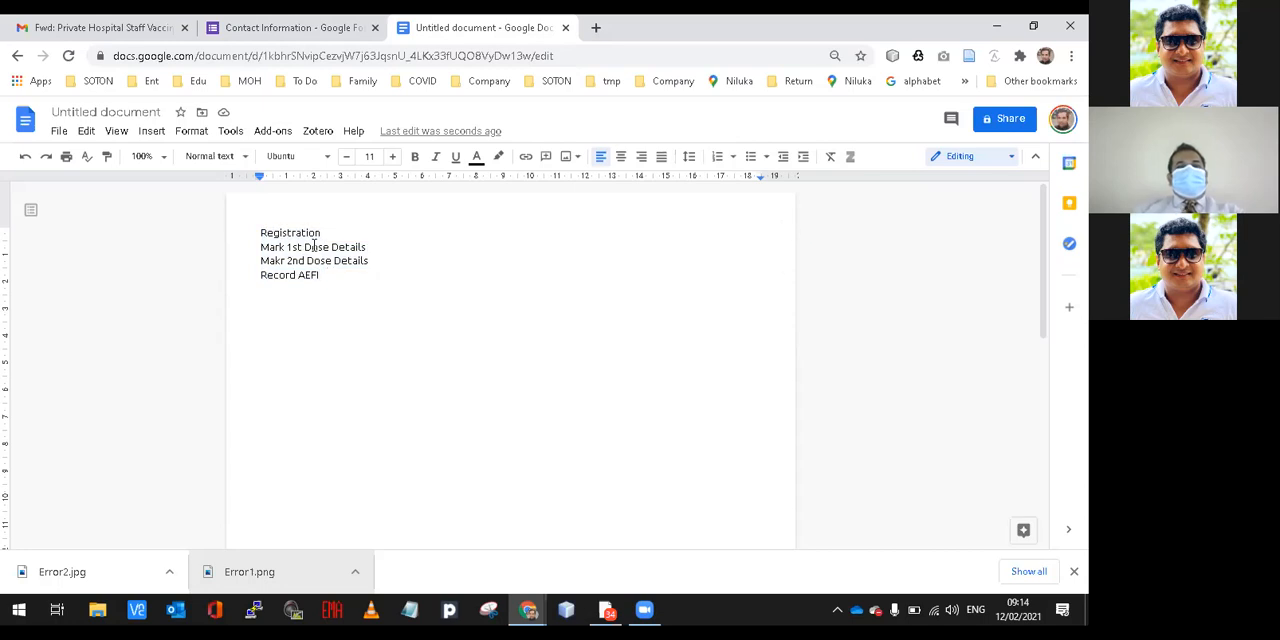
pyautogui.doubleClick(314, 232)
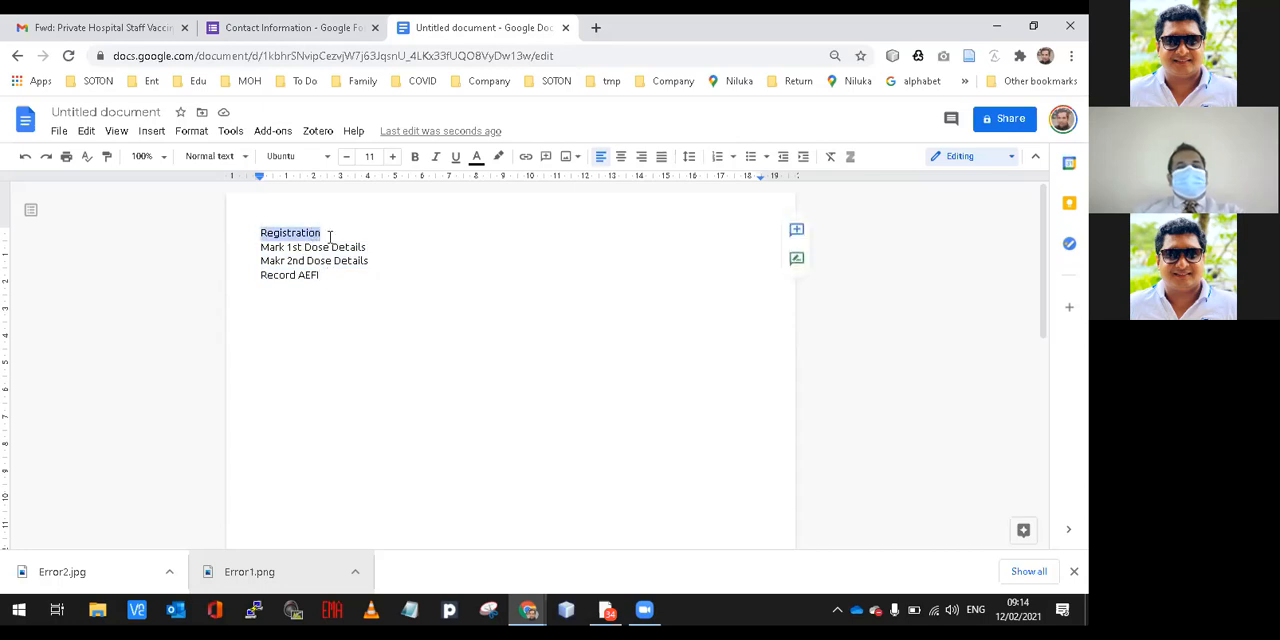
pyautogui.doubleClick(355, 246)
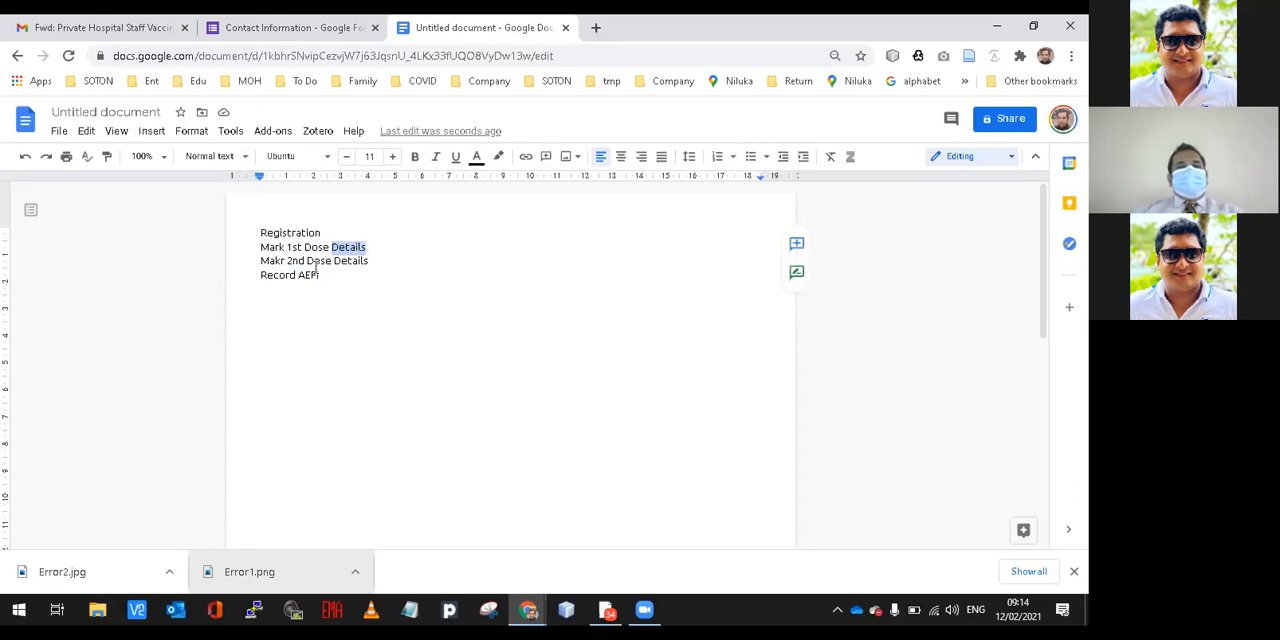
# Start a numbered list one blank line below "Record AEFI" with the first item "Register > Add 1 st dose Details".
pyautogui.press('Return')
pyautogui.press('Return')
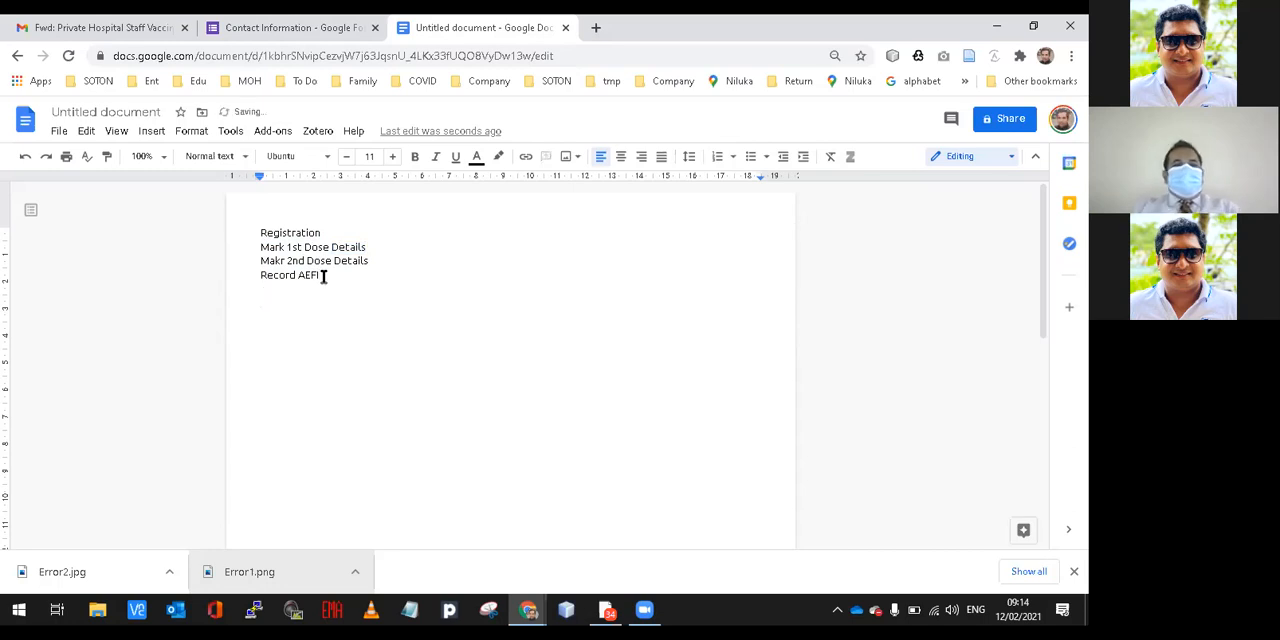
pyautogui.write('1. ')
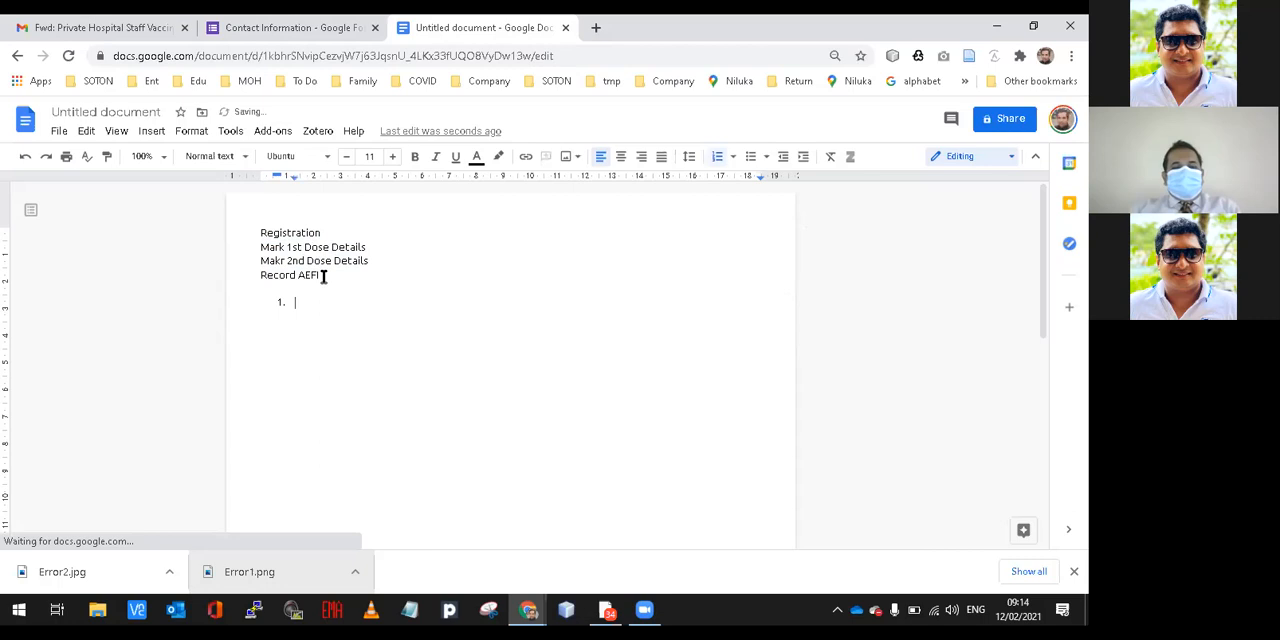
pyautogui.write('Register ')
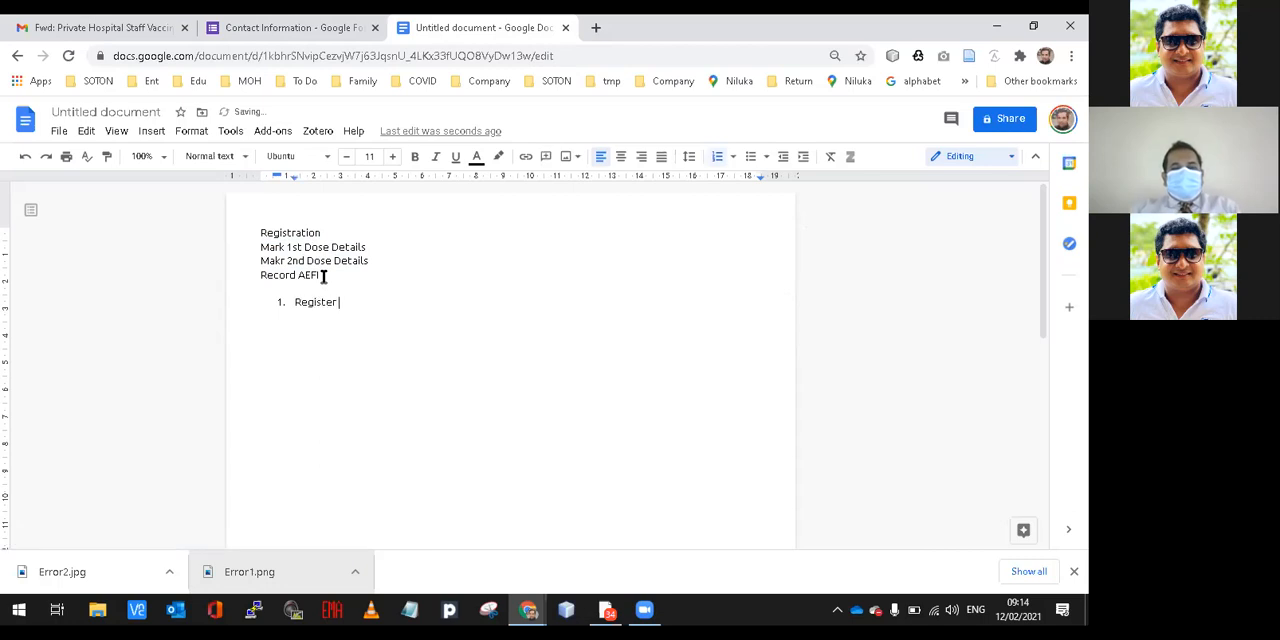
pyautogui.write('> Add ')
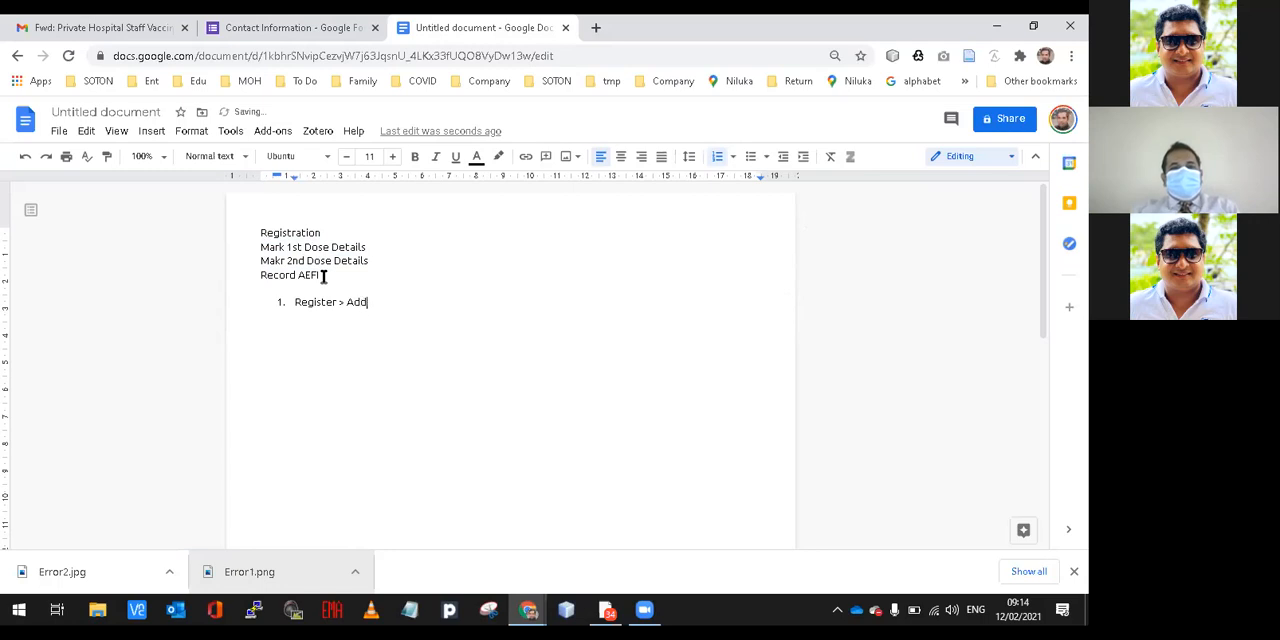
pyautogui.write('1')
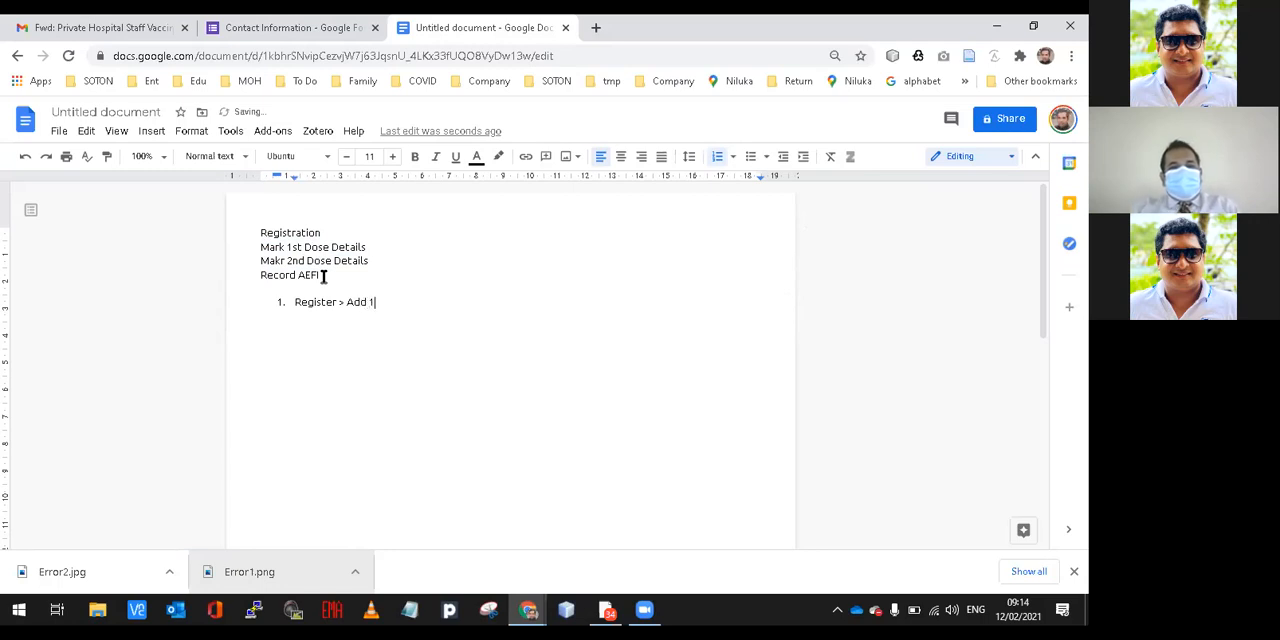
pyautogui.write(' st dose')
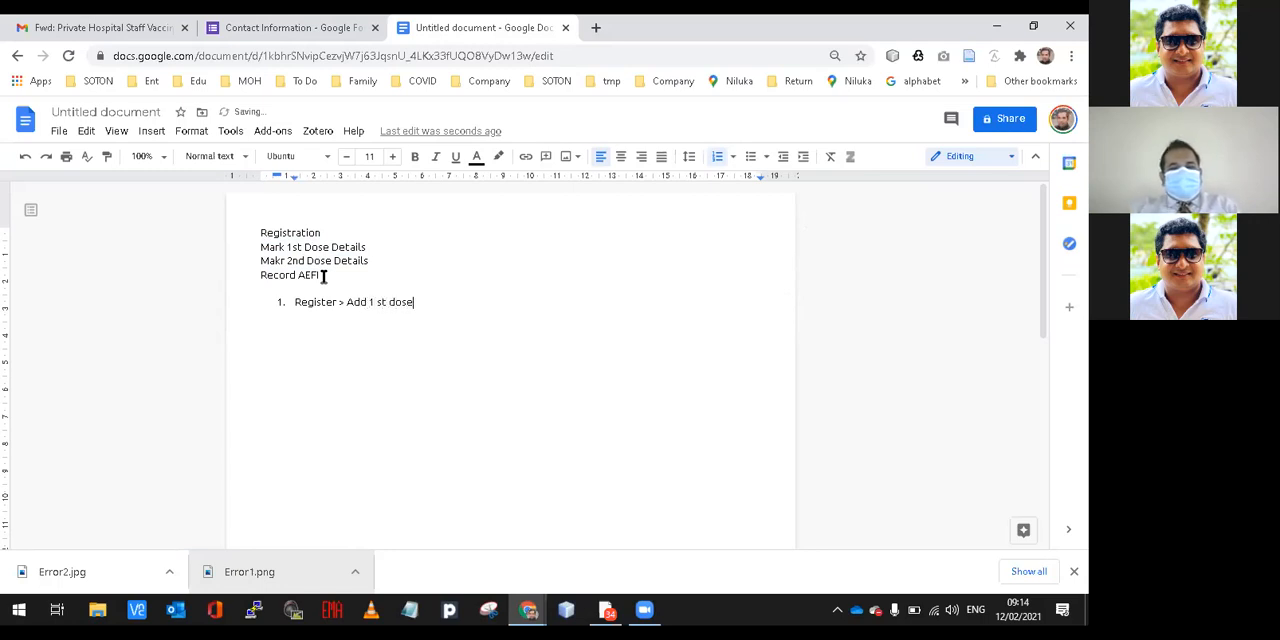
pyautogui.write(' Details')
pyautogui.press('Return')
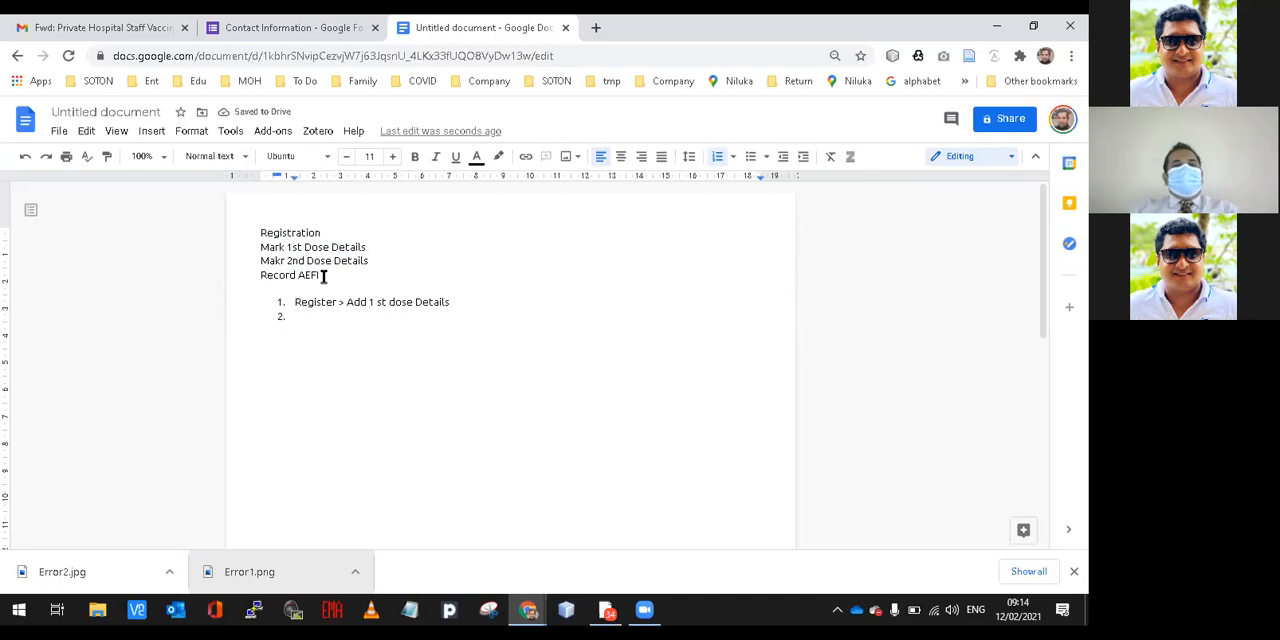
# Add "Register" as the second numbered item, with an indented sub-item "Addd first dose details" and an empty sub-item below it.
pyautogui.write('Re')
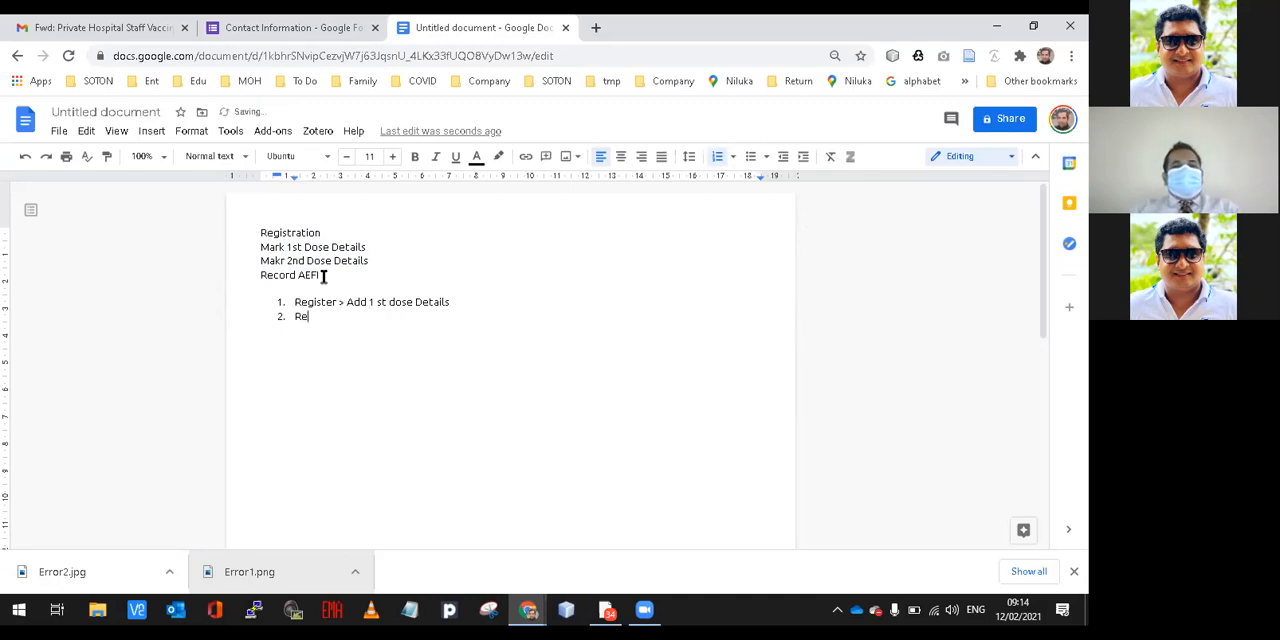
pyautogui.write('gister')
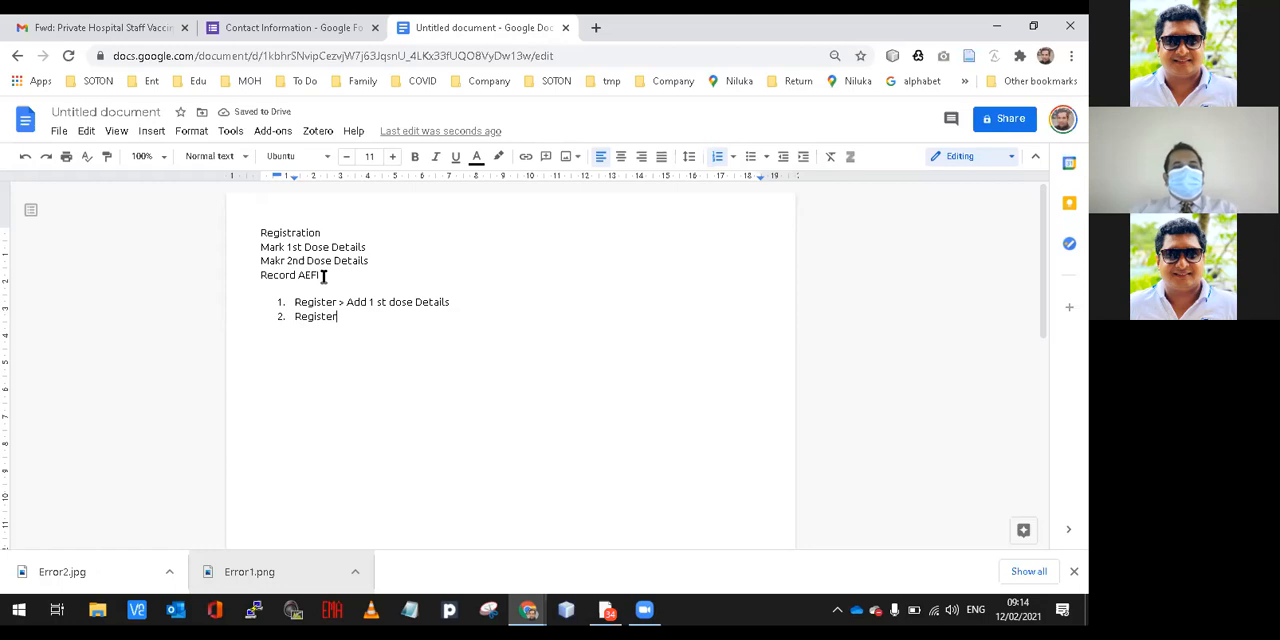
pyautogui.press('Return')
pyautogui.press('Tab')
pyautogui.write('Addd')
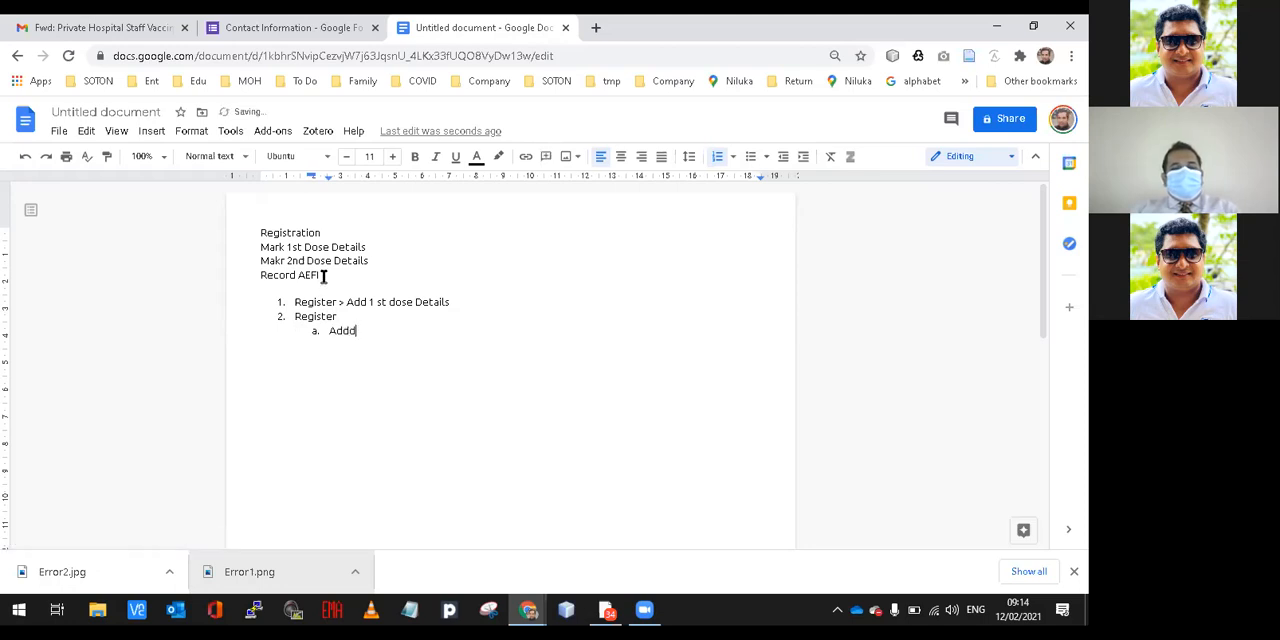
pyautogui.write(' first d')
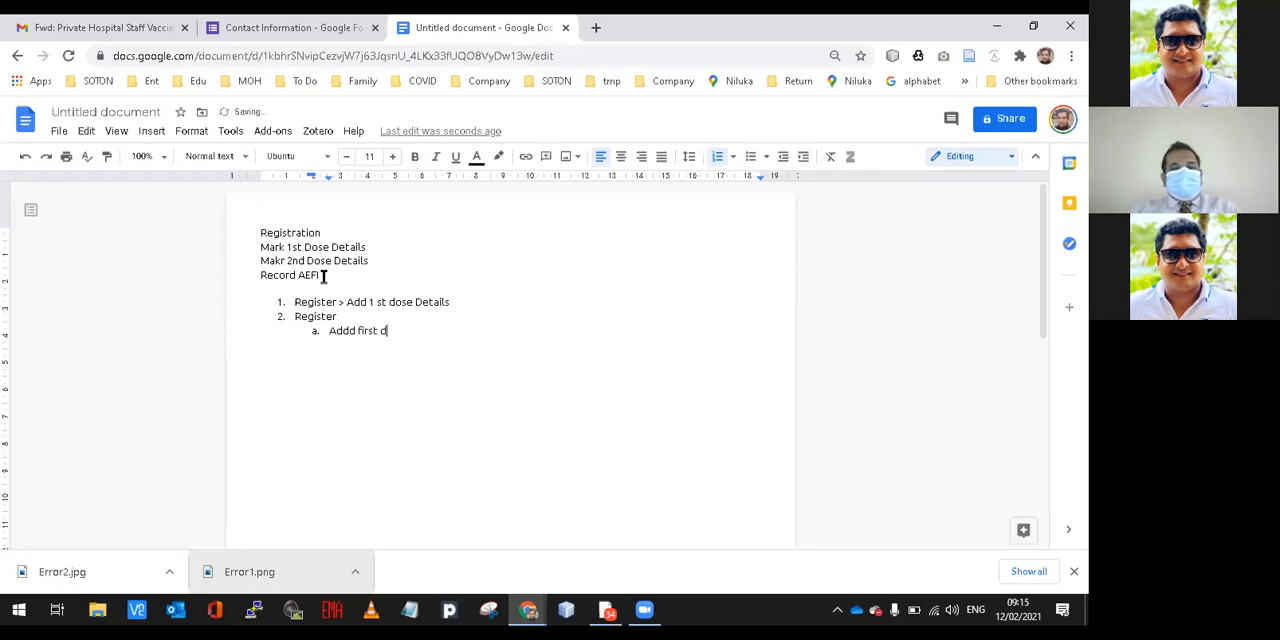
pyautogui.write('ose details')
pyautogui.press('Return')
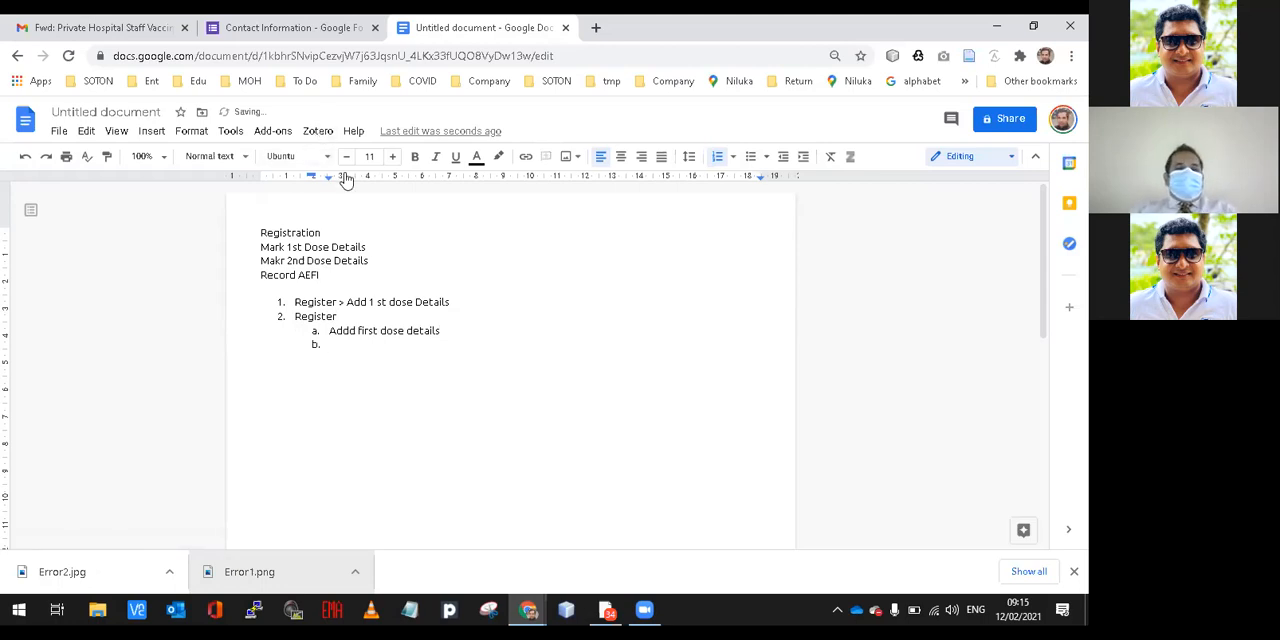
# Switch to the DHIS 2 dashboard in the incognito window and open the Tracker Capture app with its registered persons list.
pyautogui.hotkey('alt', 'Tab')
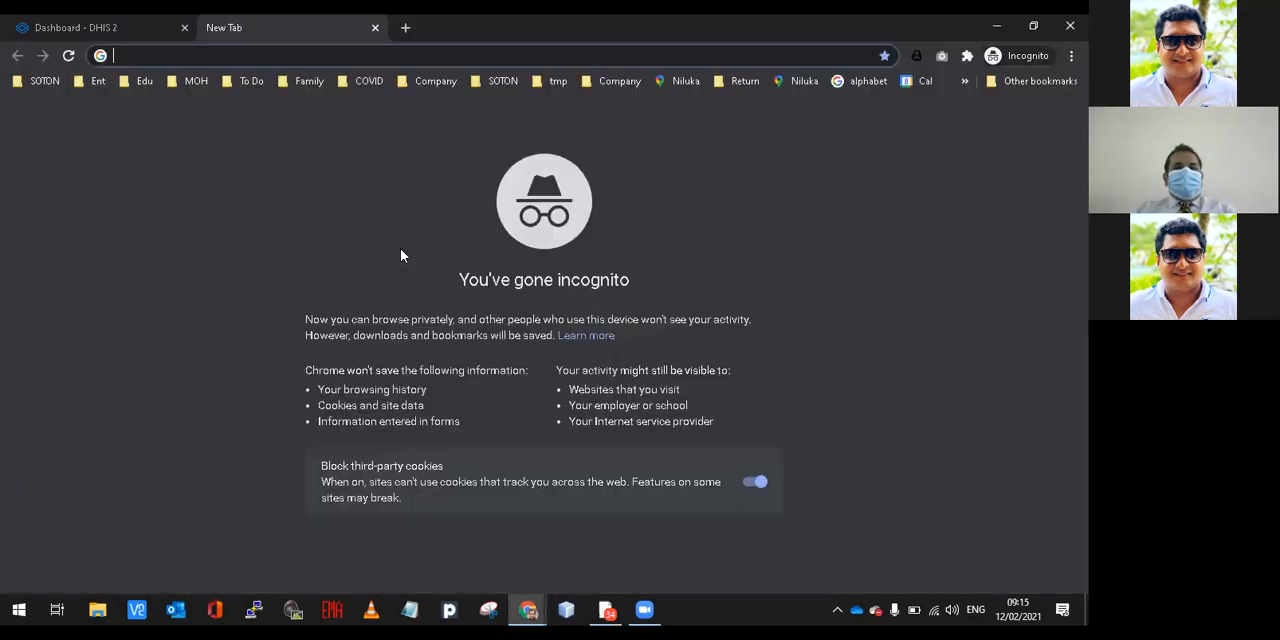
pyautogui.click(142, 27)
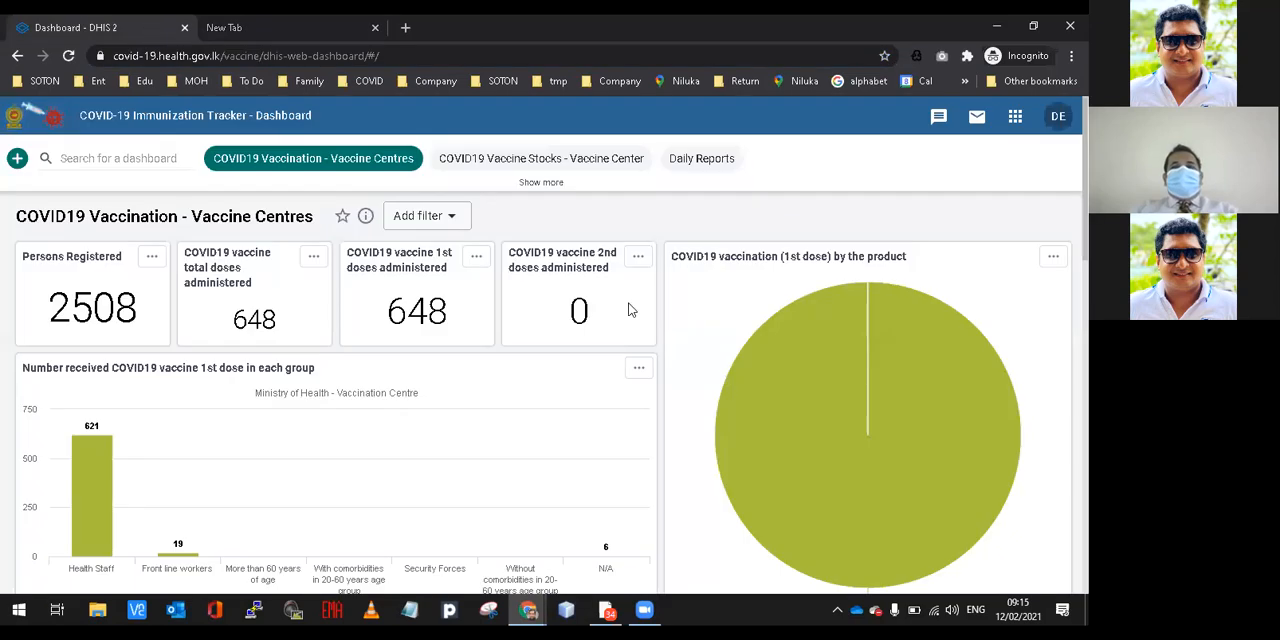
pyautogui.click(1016, 120)
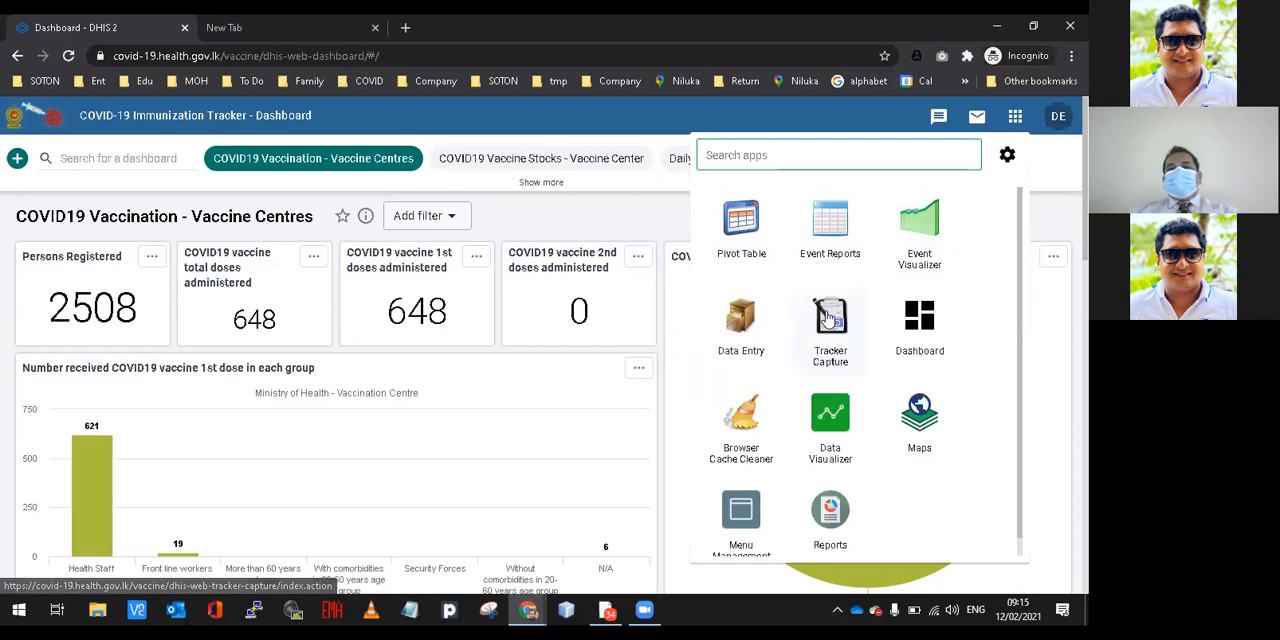
pyautogui.click(820, 350)
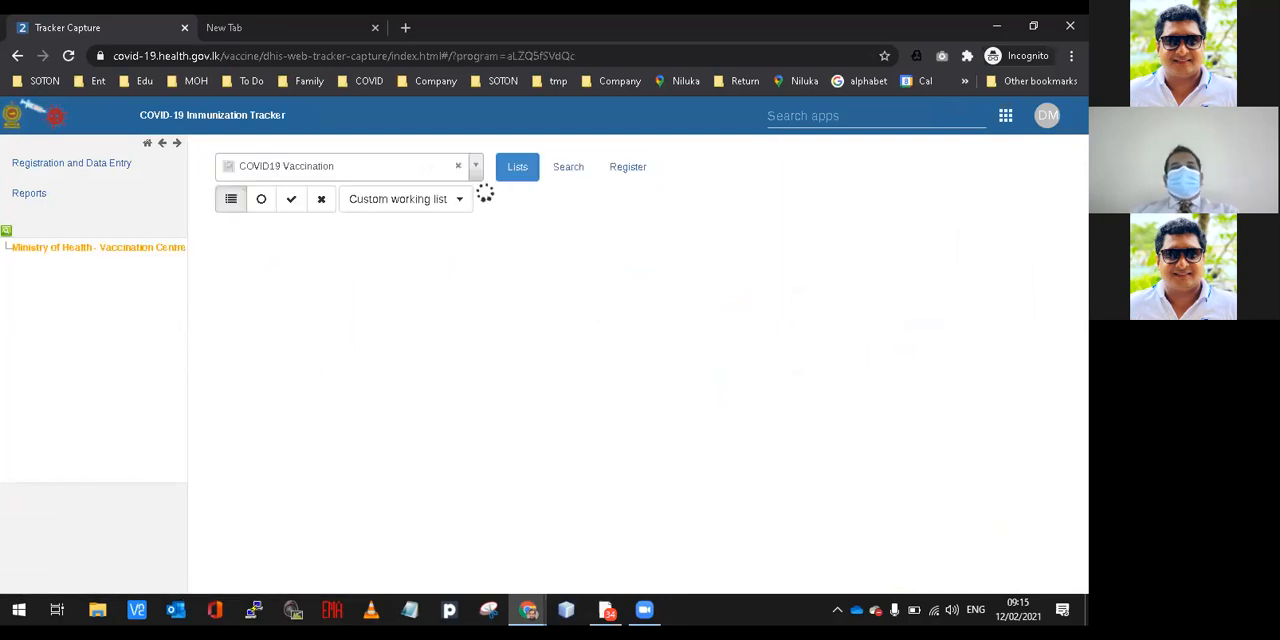
pyautogui.scroll(-2, 637, 400)
pyautogui.scroll(2, 637, 400)
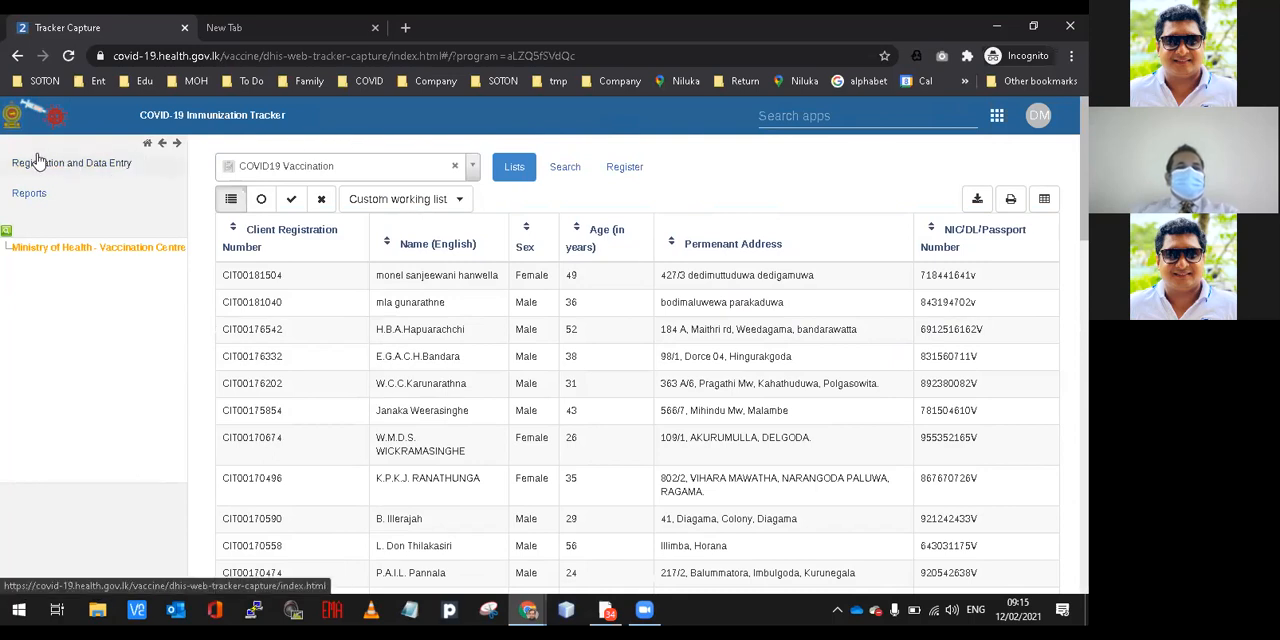
# Select the Ministry of Health - Vaccination Centre unit and check which programs are available for it.
pyautogui.click(33, 247)
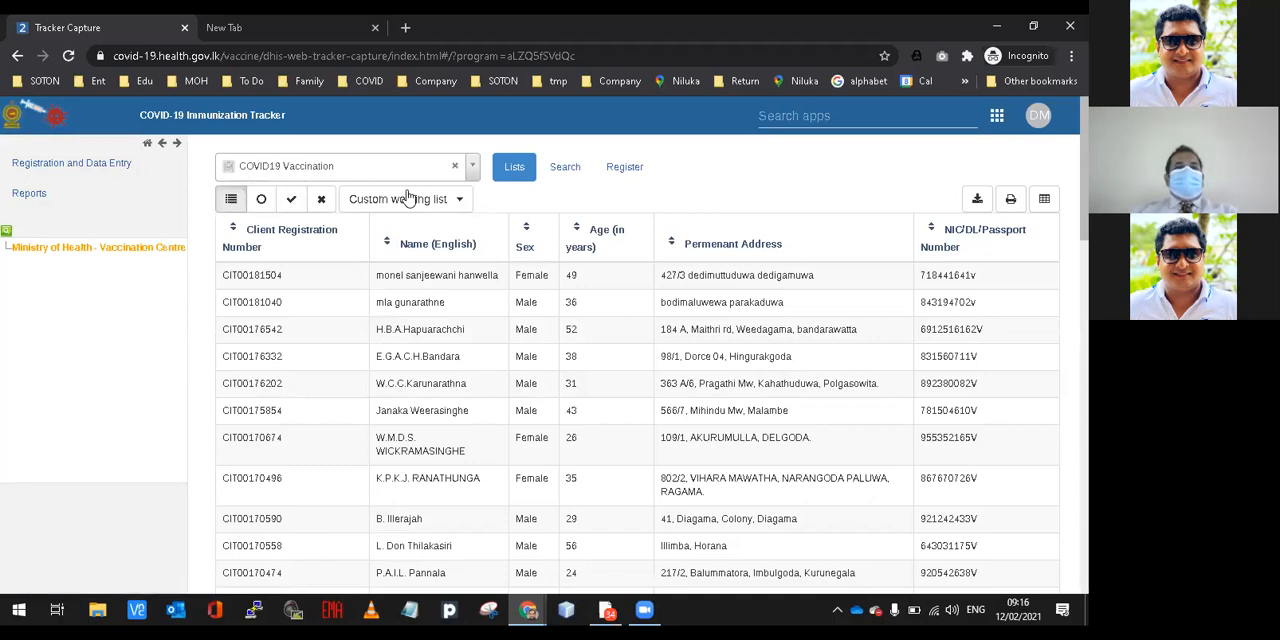
pyautogui.click(472, 170)
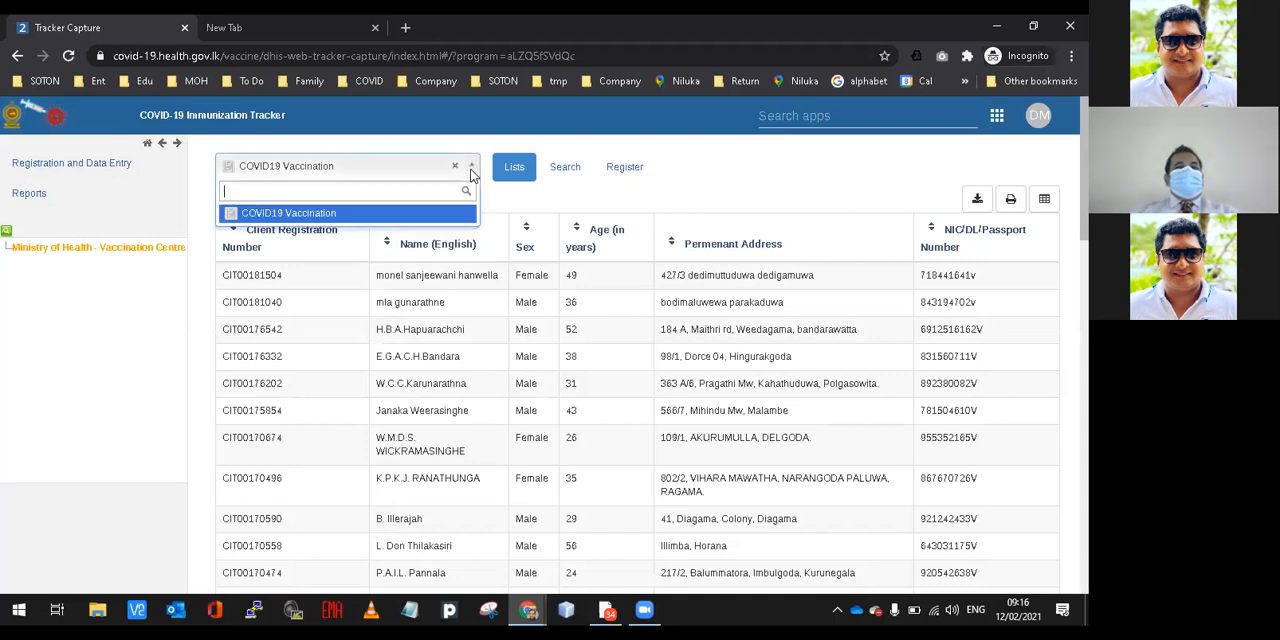
pyautogui.click(472, 170)
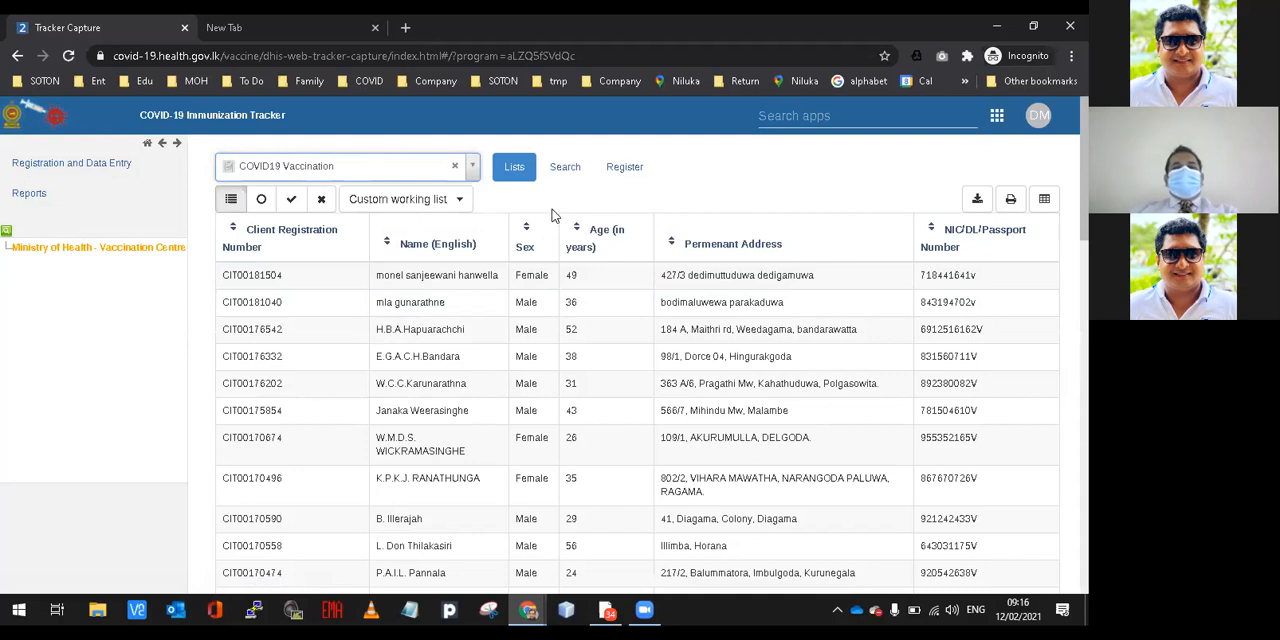
# View the Register page of the COVID19 Vaccination program, followed by its Search page.
pyautogui.click(614, 172)
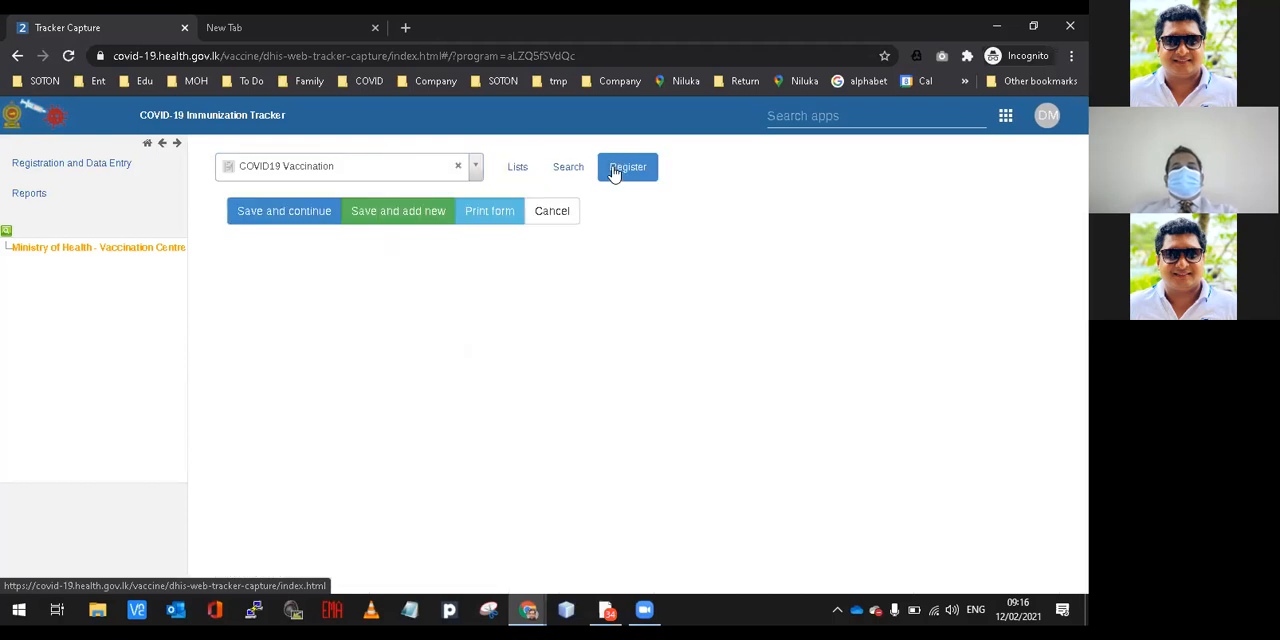
pyautogui.click(575, 172)
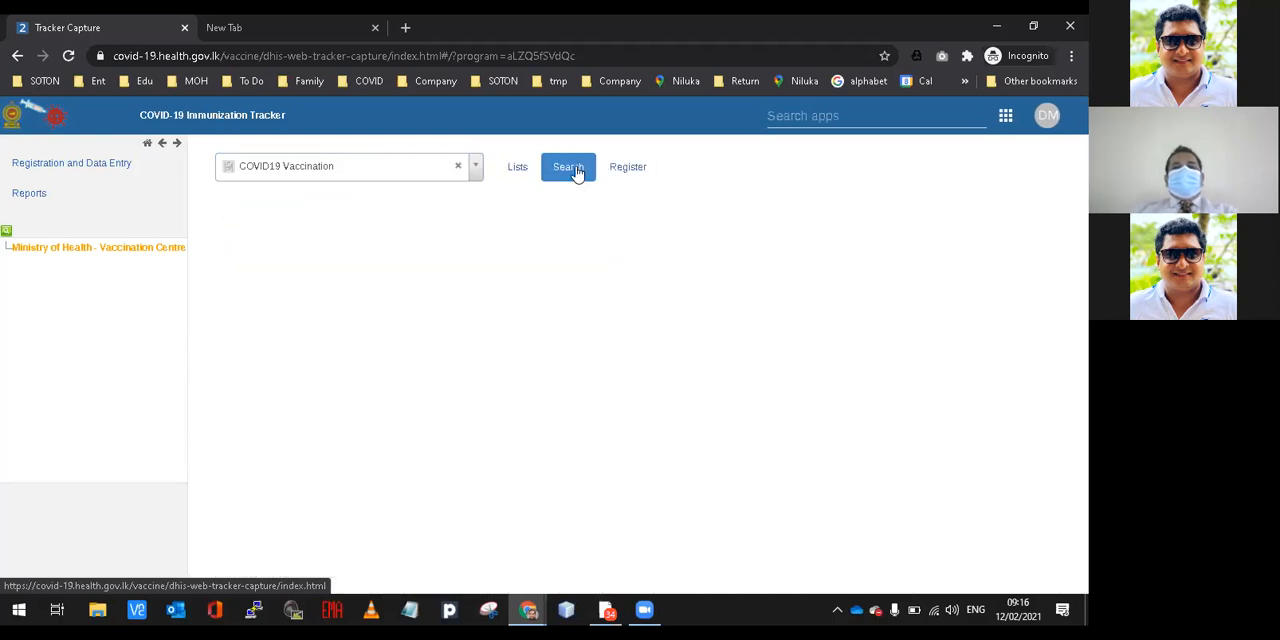
# Compare the Lists, Search and Register pages of the COVID19 Vaccination program.
pyautogui.click(515, 168)
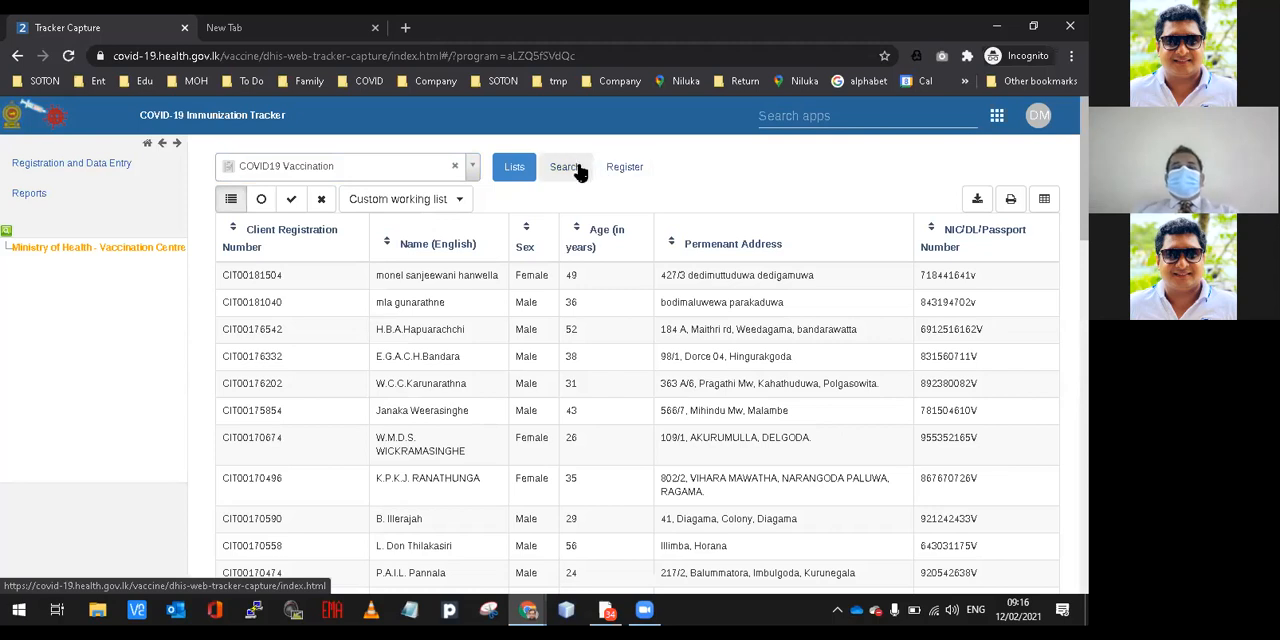
pyautogui.click(579, 174)
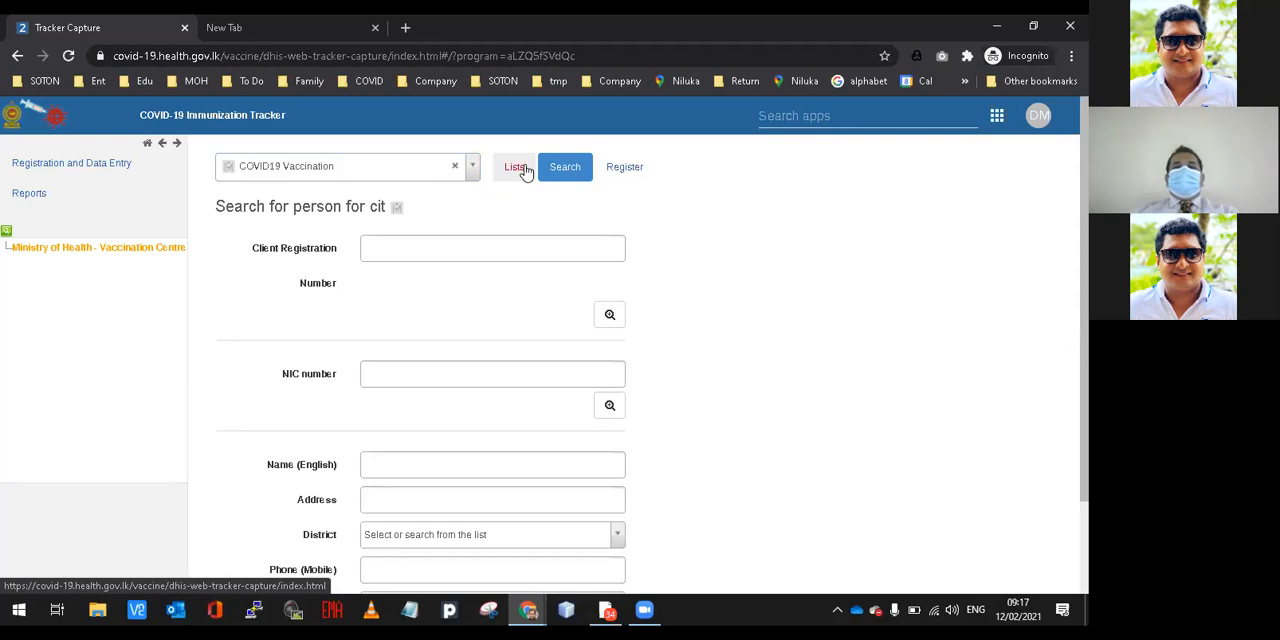
pyautogui.click(516, 168)
pyautogui.click(623, 168)
pyautogui.click(582, 170)
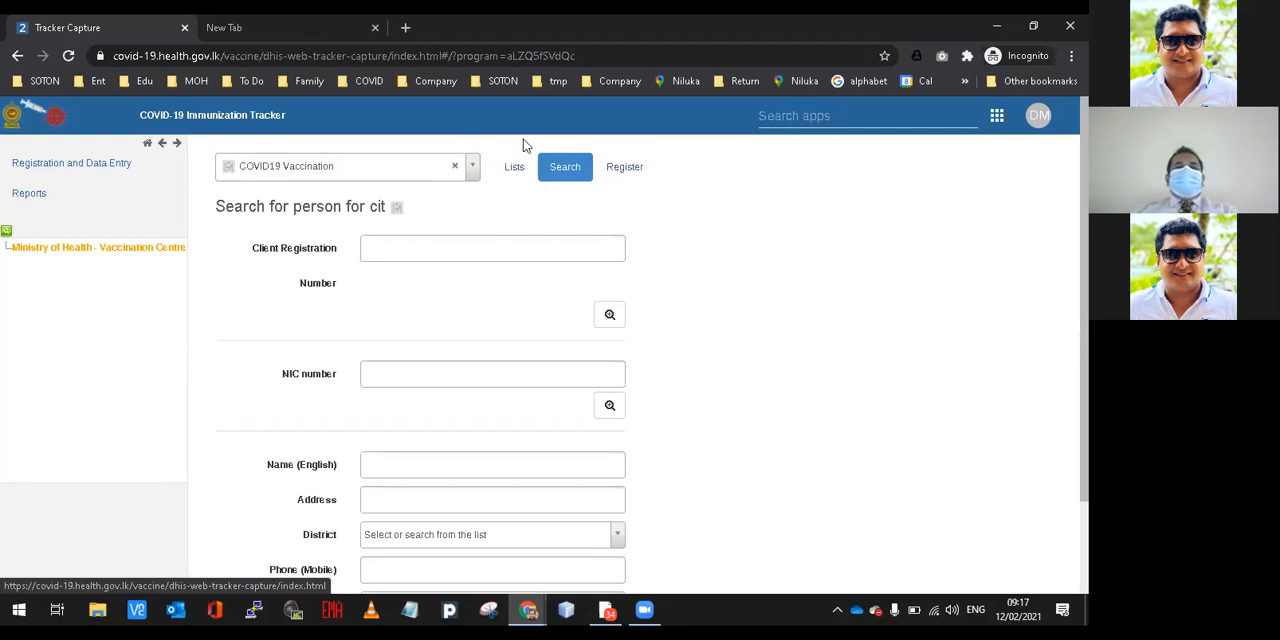
# Open the registration form and examine its Enrollment section, including the calendar for the date of registration.
pyautogui.click(619, 171)
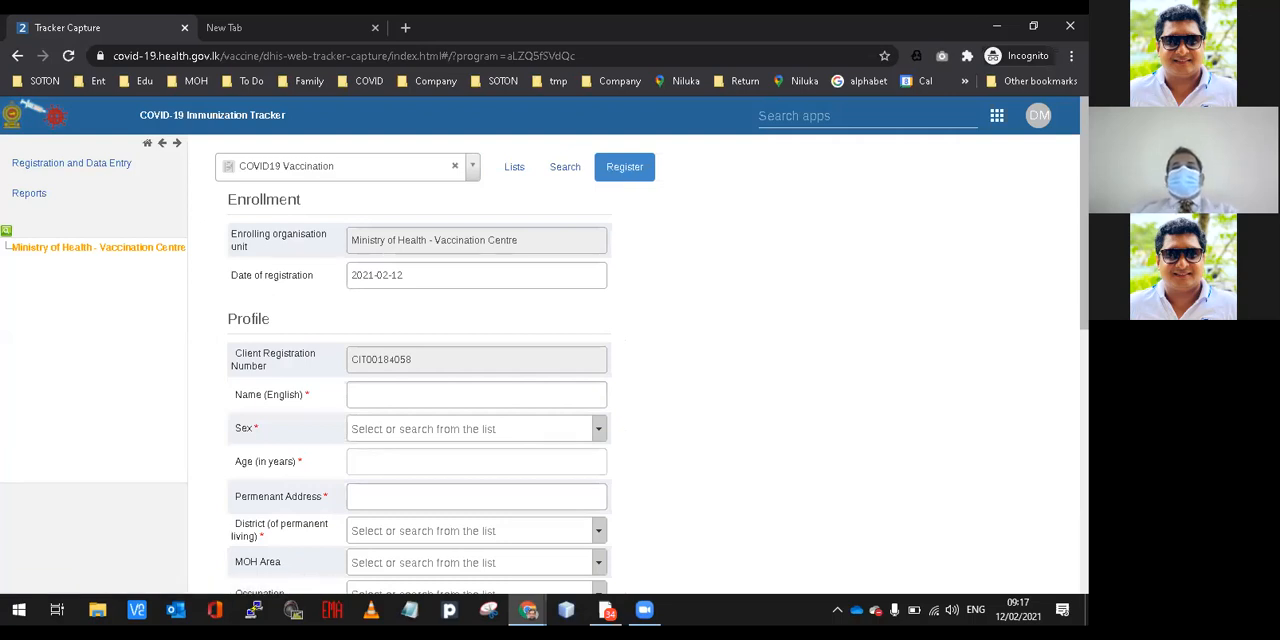
pyautogui.scroll(-1, 652, 346)
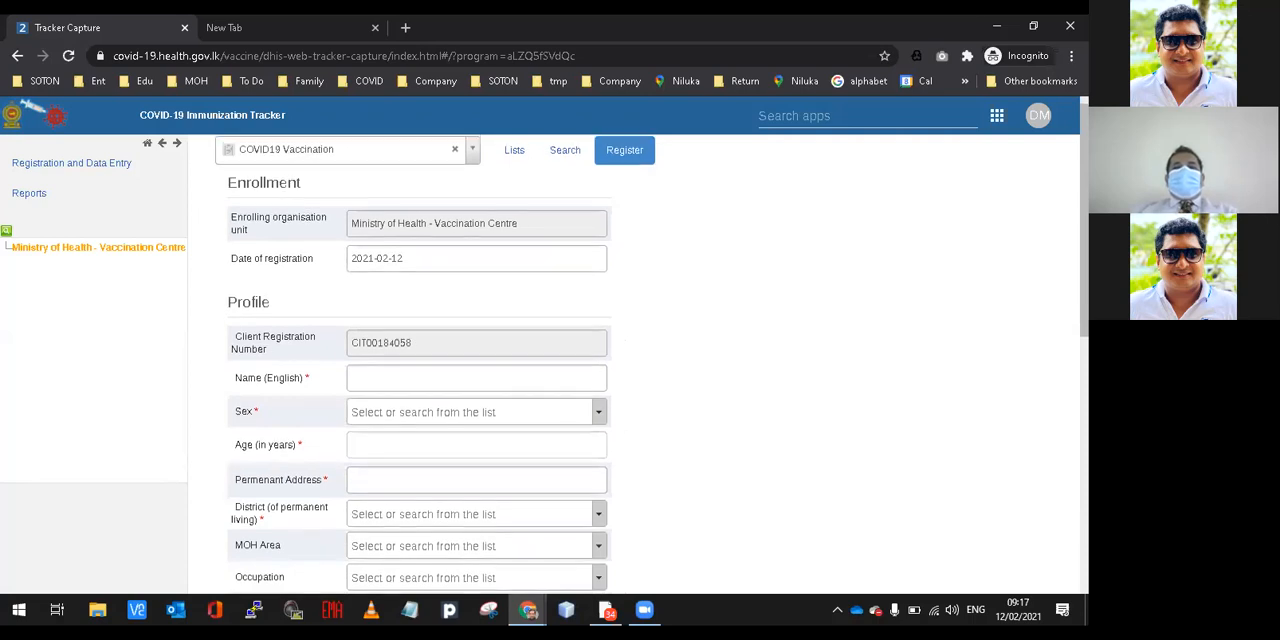
pyautogui.scroll(1, 652, 346)
pyautogui.scroll(-1, 435, 369)
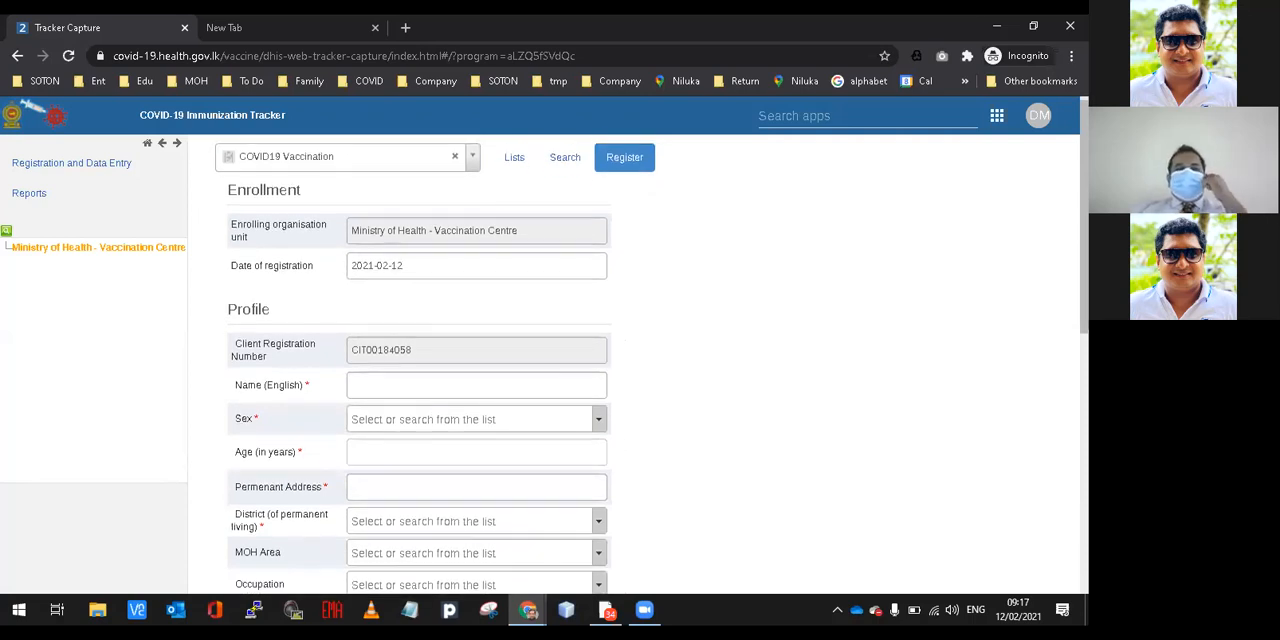
pyautogui.moveTo(246, 190); pyautogui.dragTo(238, 190)
pyautogui.doubleClick(242, 190)
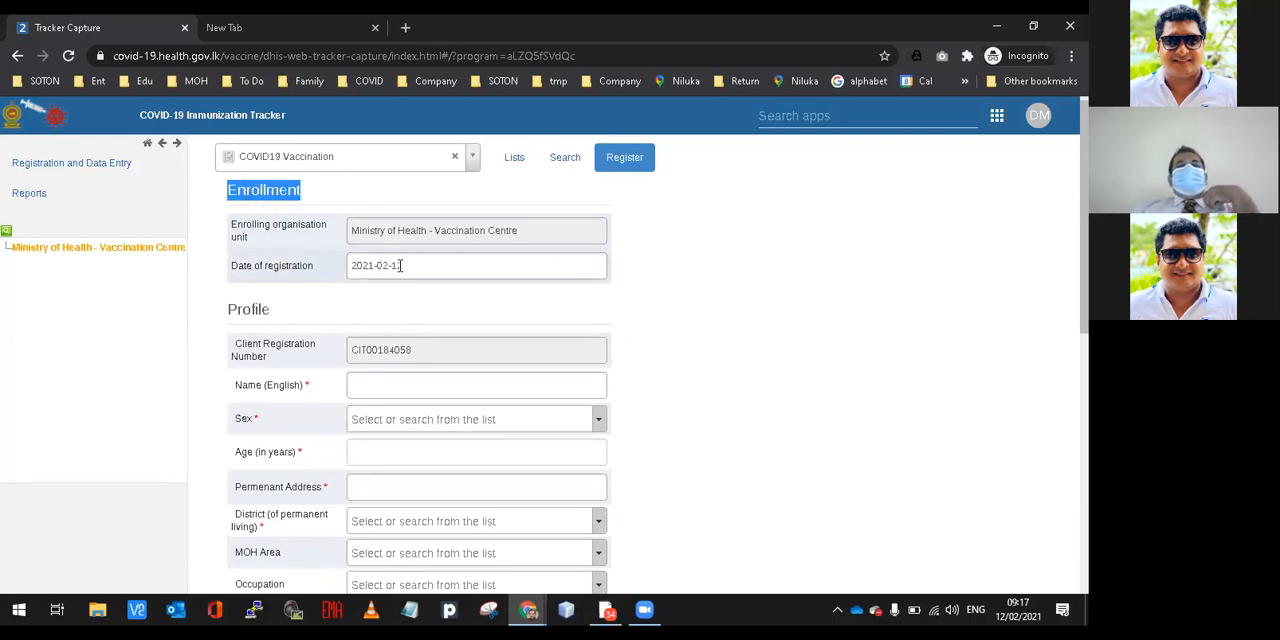
pyautogui.click(400, 265)
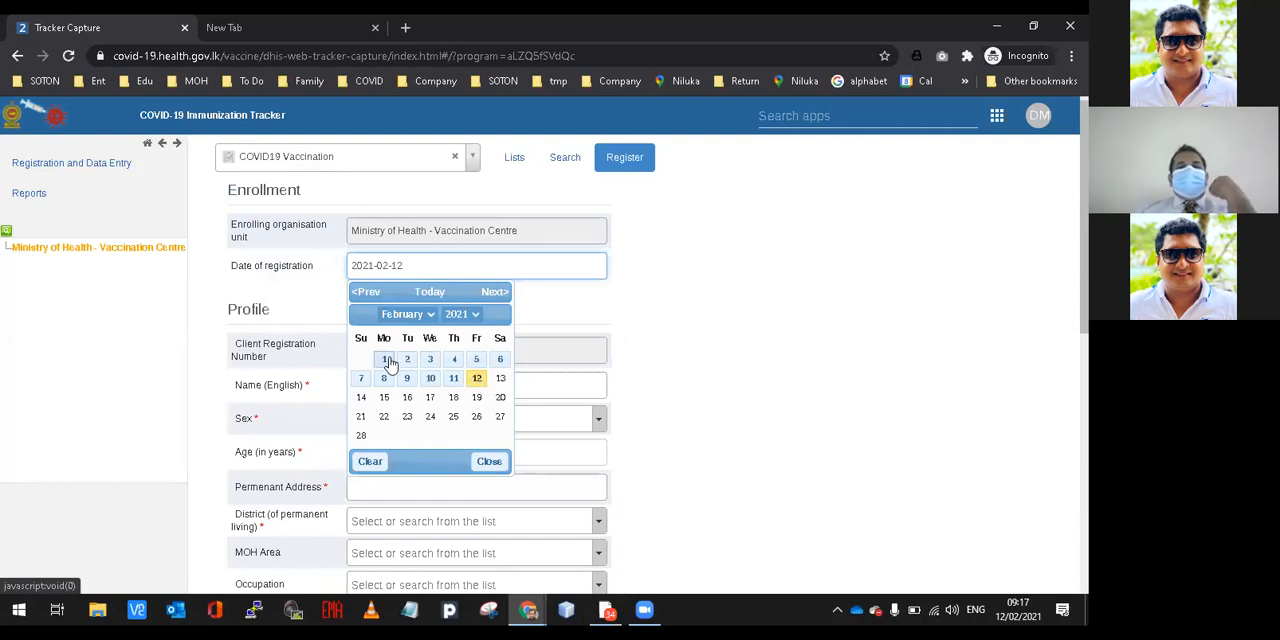
pyautogui.click(576, 305)
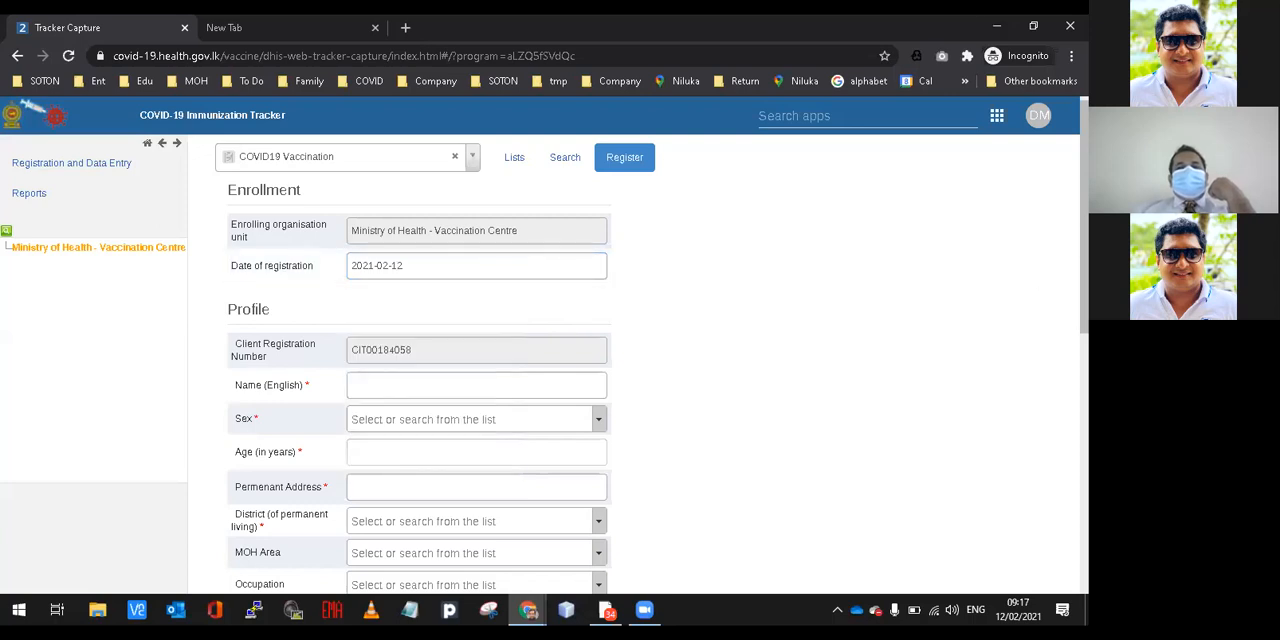
# Enter the person's full name in English in the Profile section of the registration form.
pyautogui.scroll(-3, 650, 350)
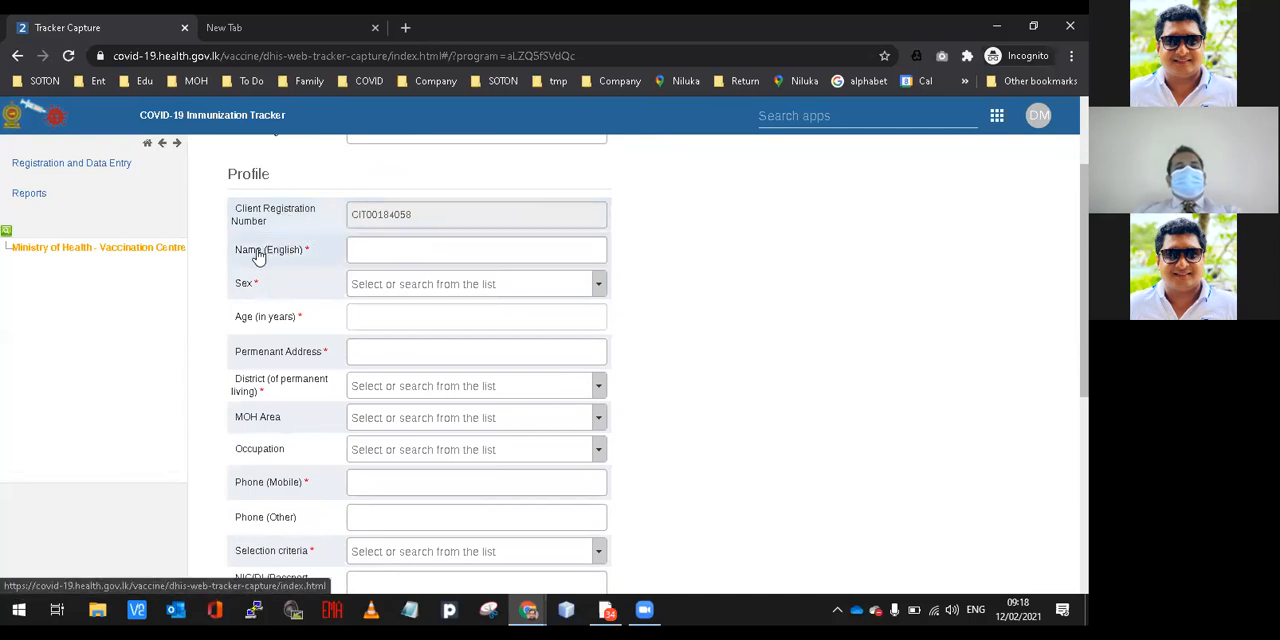
pyautogui.click(360, 248)
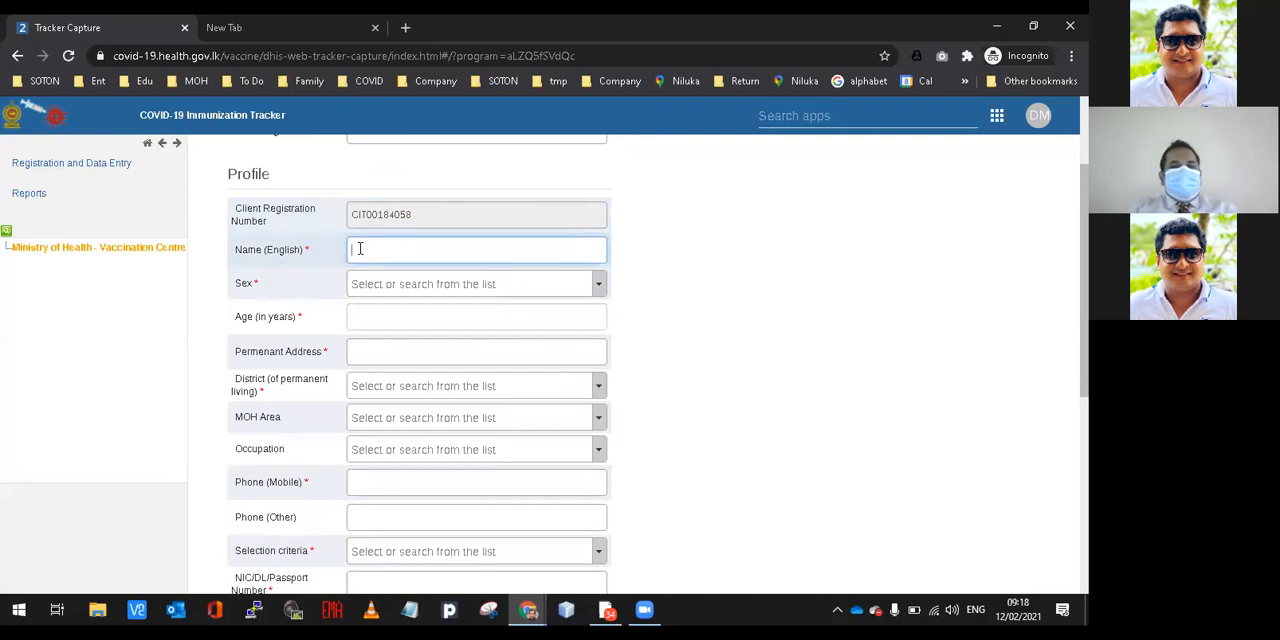
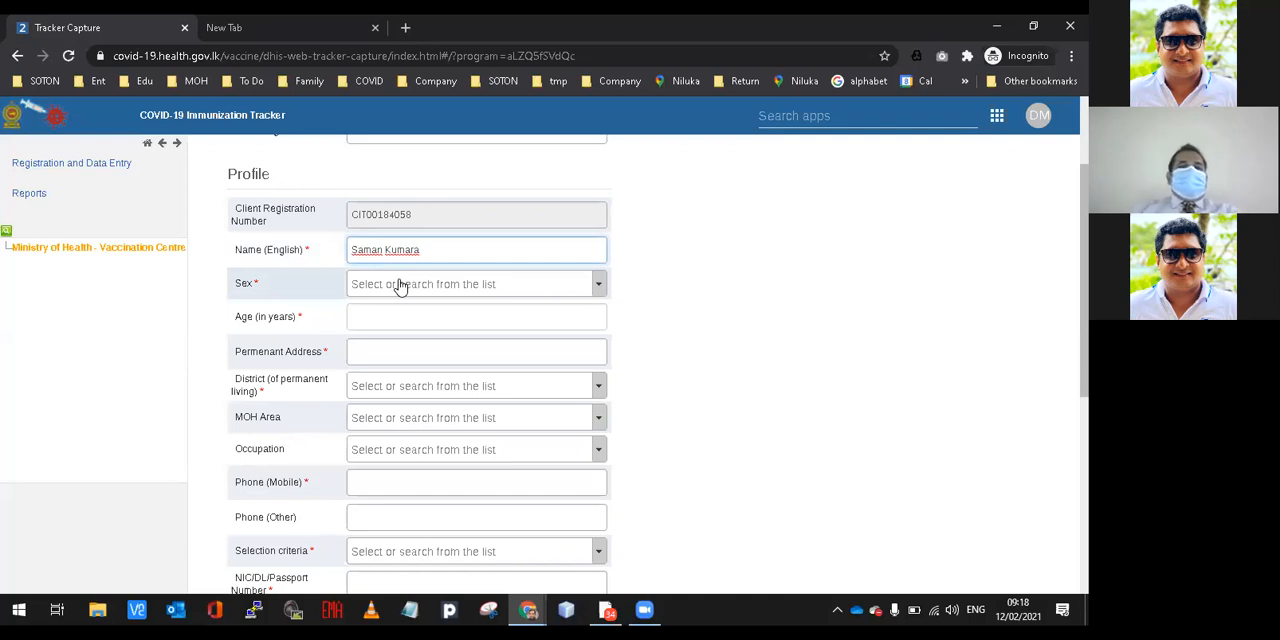
# Set the person's sex to Male and the age to 65 years.
pyautogui.click(400, 287)
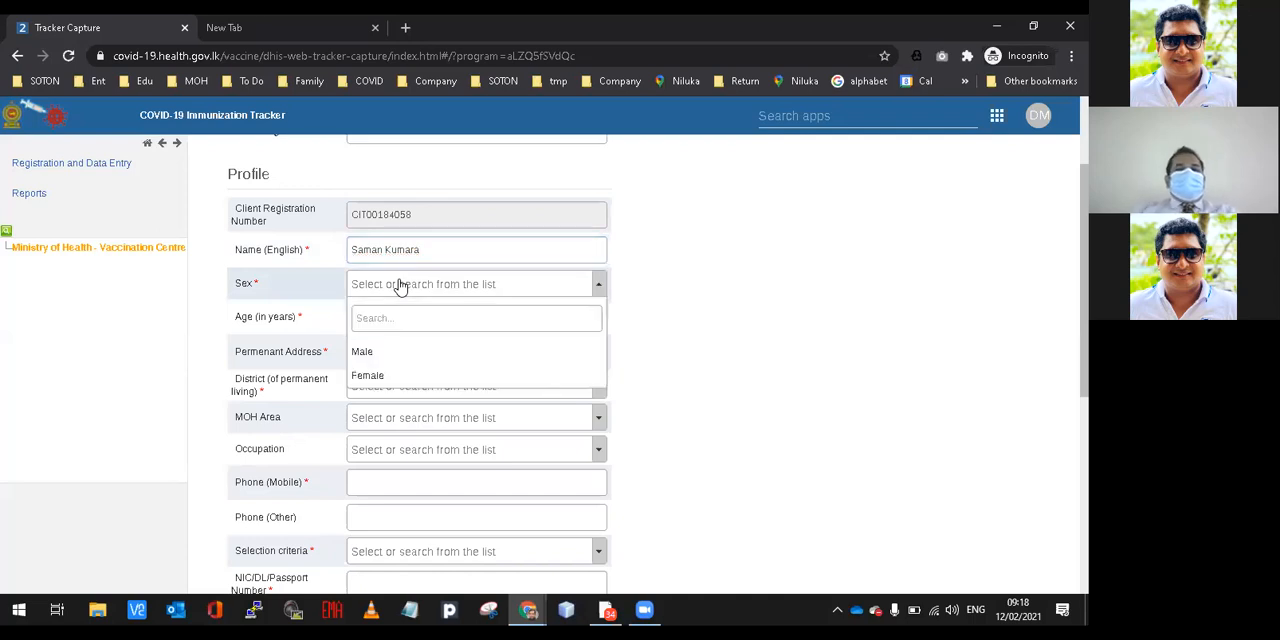
pyautogui.click(382, 352)
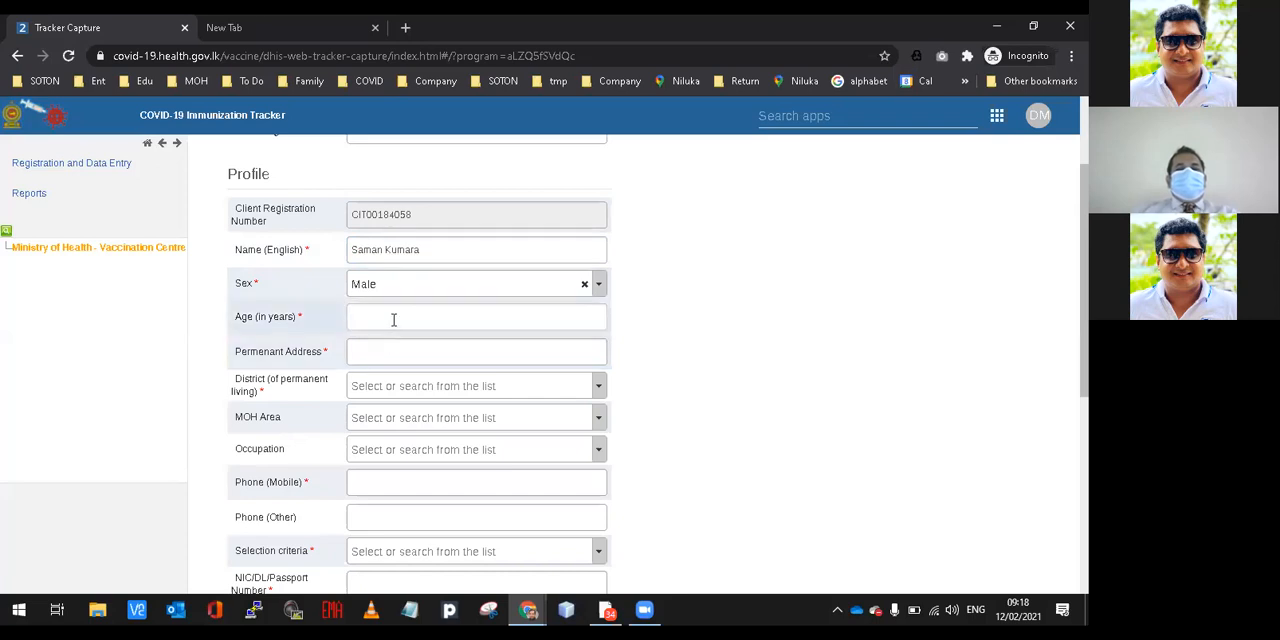
pyautogui.click(394, 319)
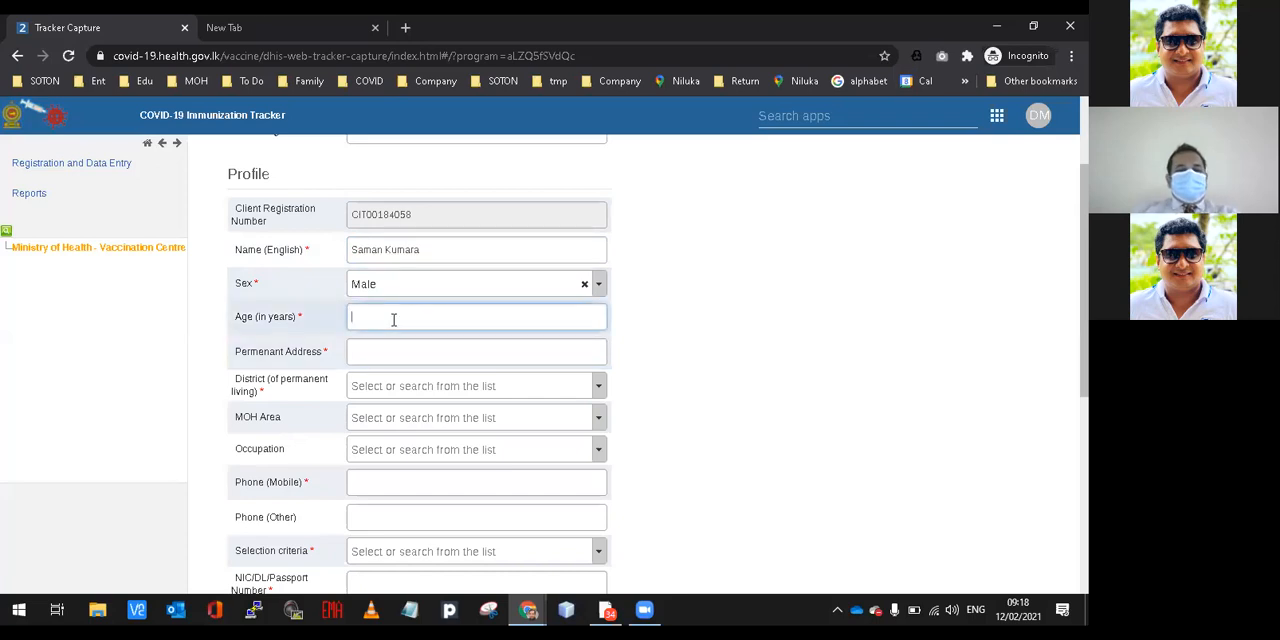
pyautogui.write('65')
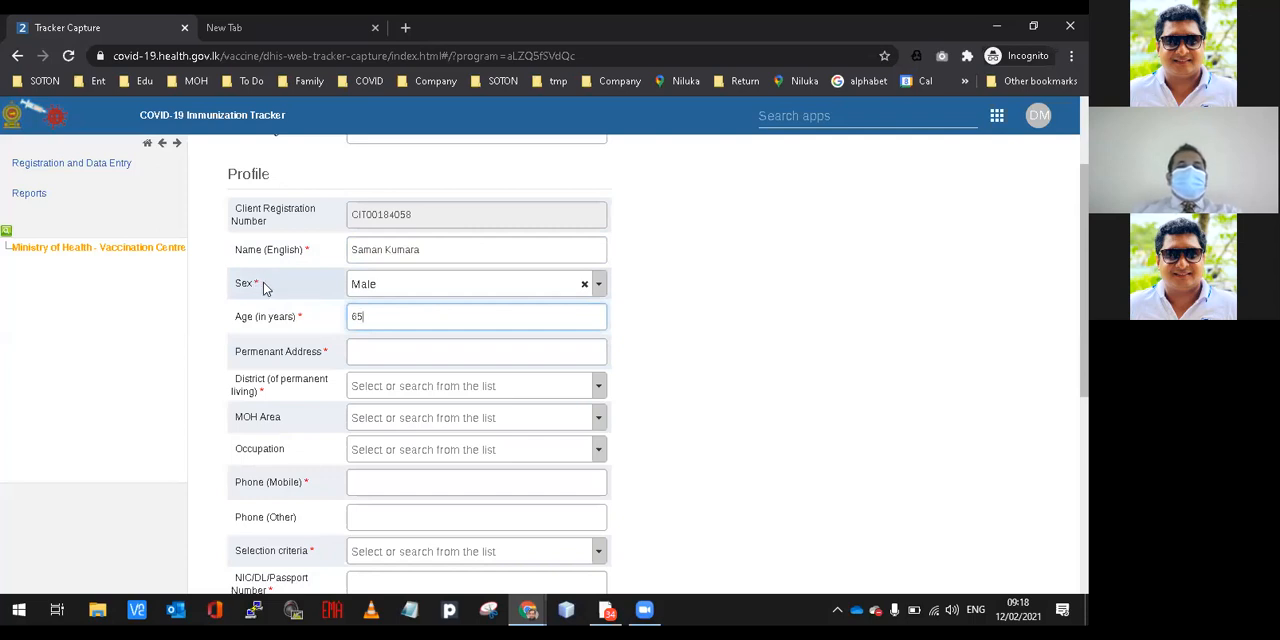
# Enter the person's permanent address in the profile.
pyautogui.click(375, 251)
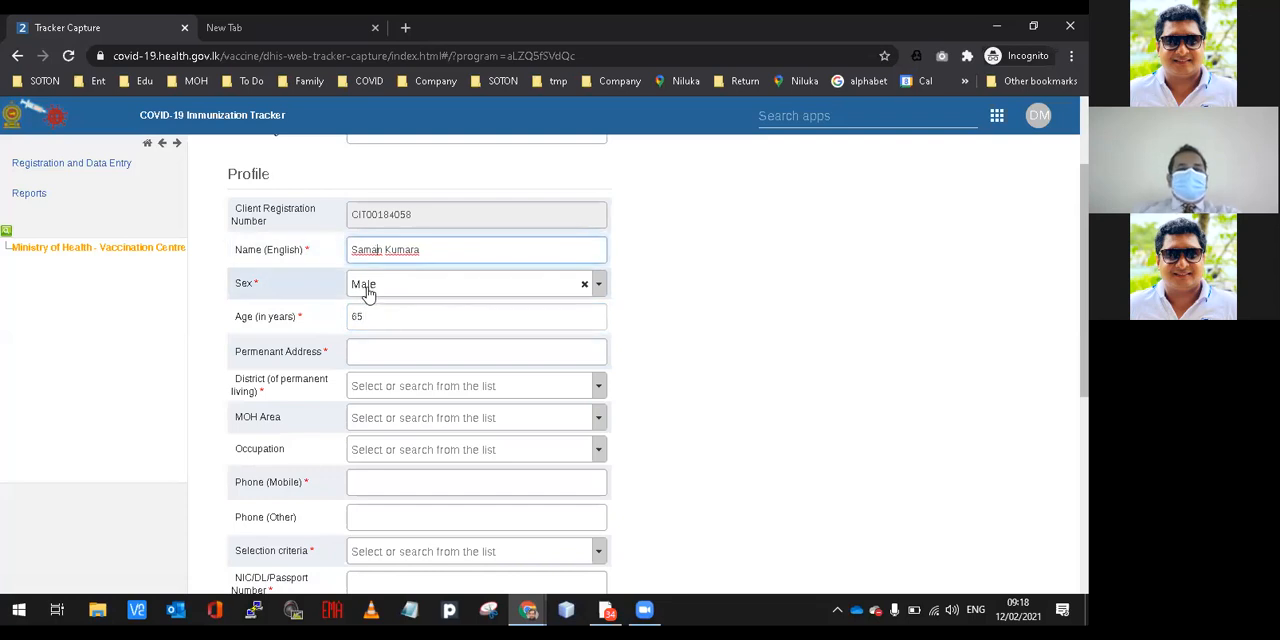
pyautogui.click(369, 350)
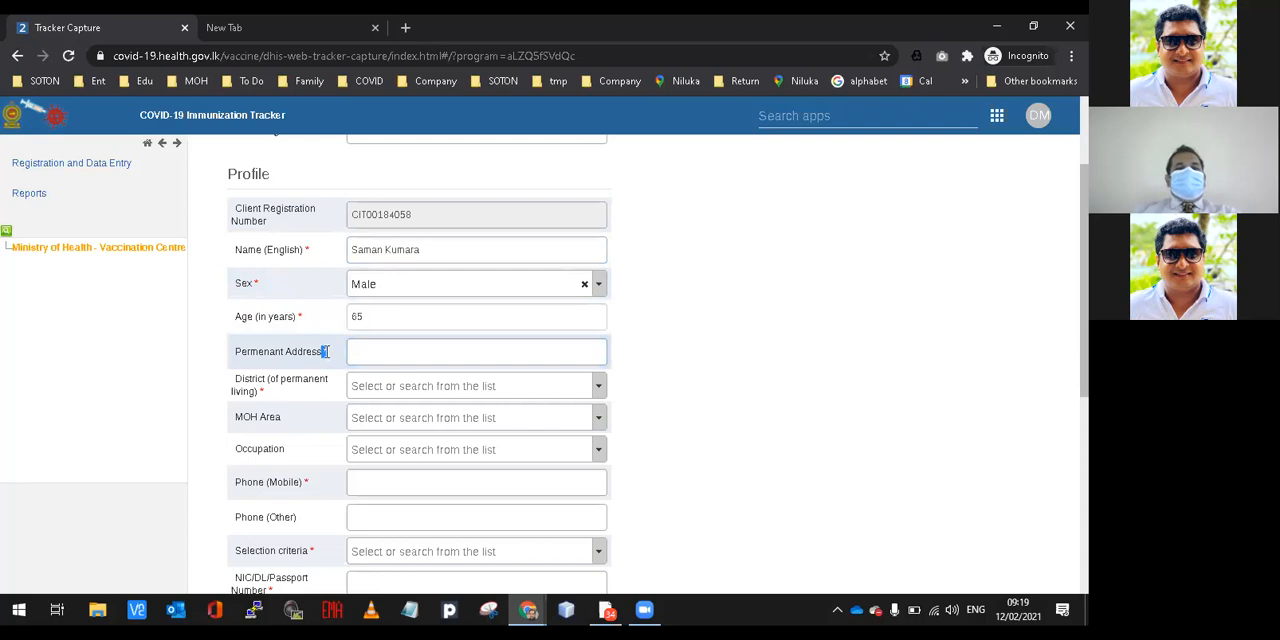
pyautogui.click(358, 351)
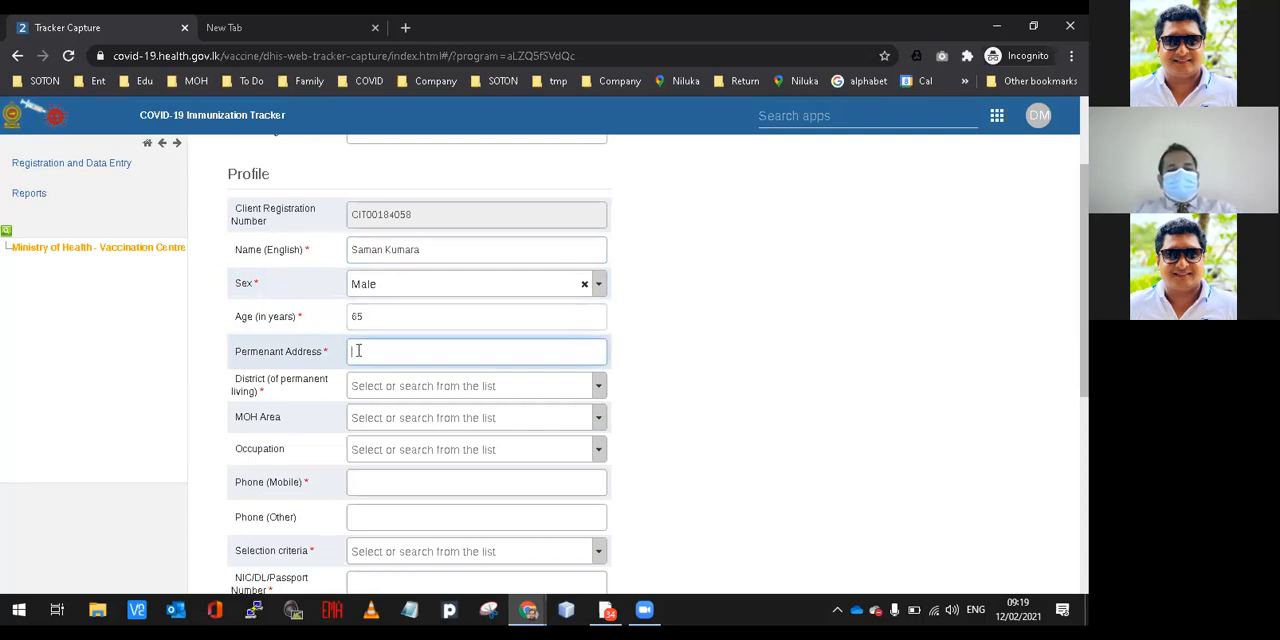
pyautogui.write('Bataganw')
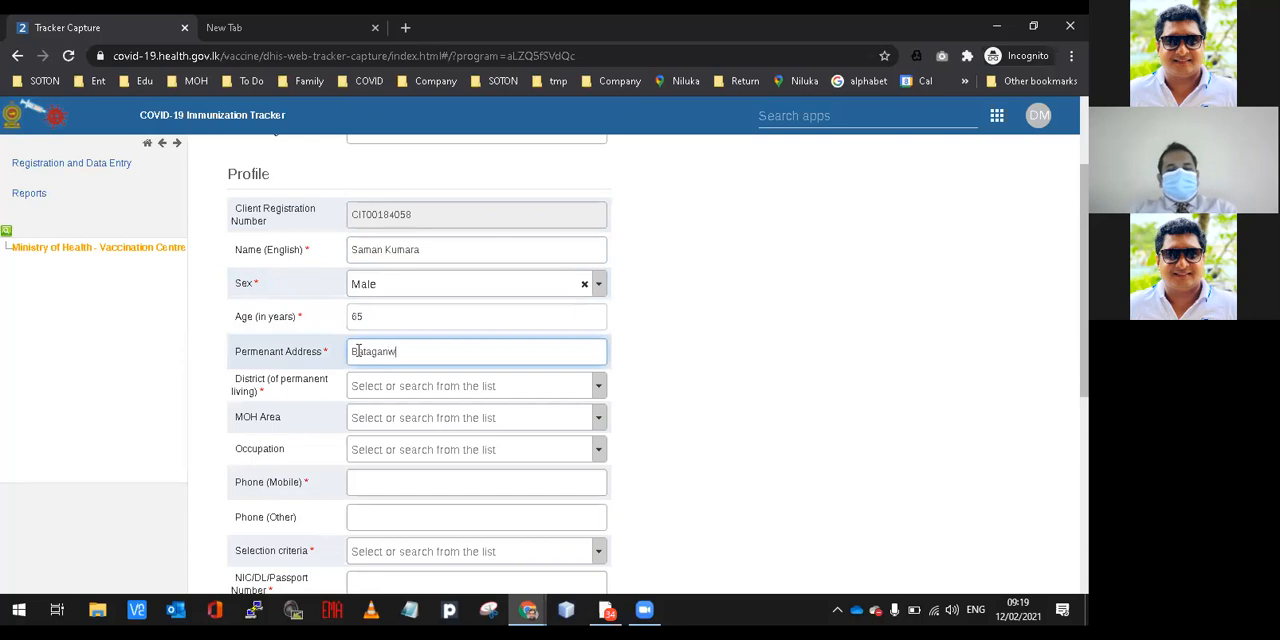
pyautogui.write('ila, Galle')
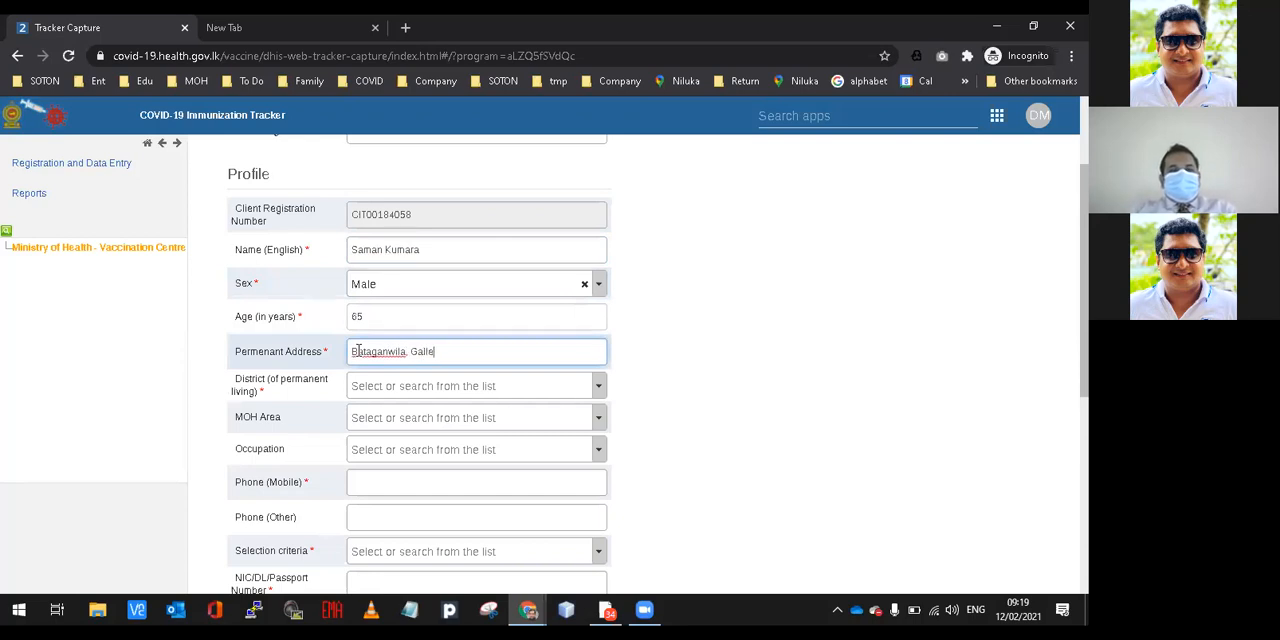
# Search the district list for "gall" and set the district of permanent living to Galle.
pyautogui.click(397, 387)
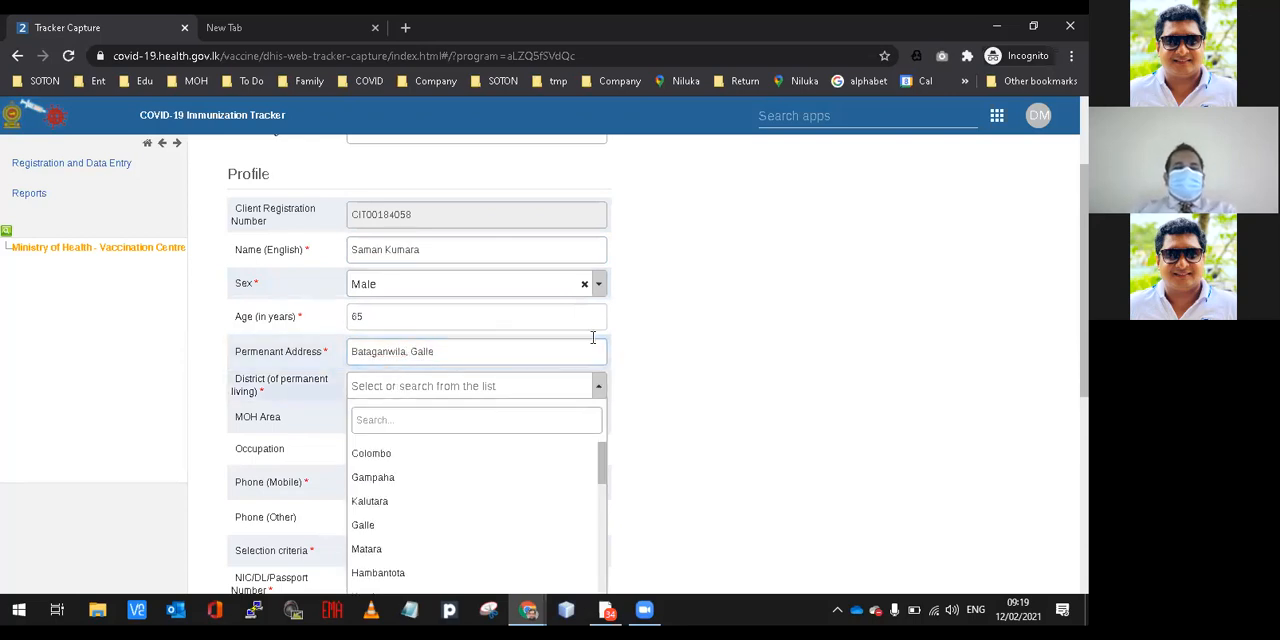
pyautogui.scroll(-3, 700, 265)
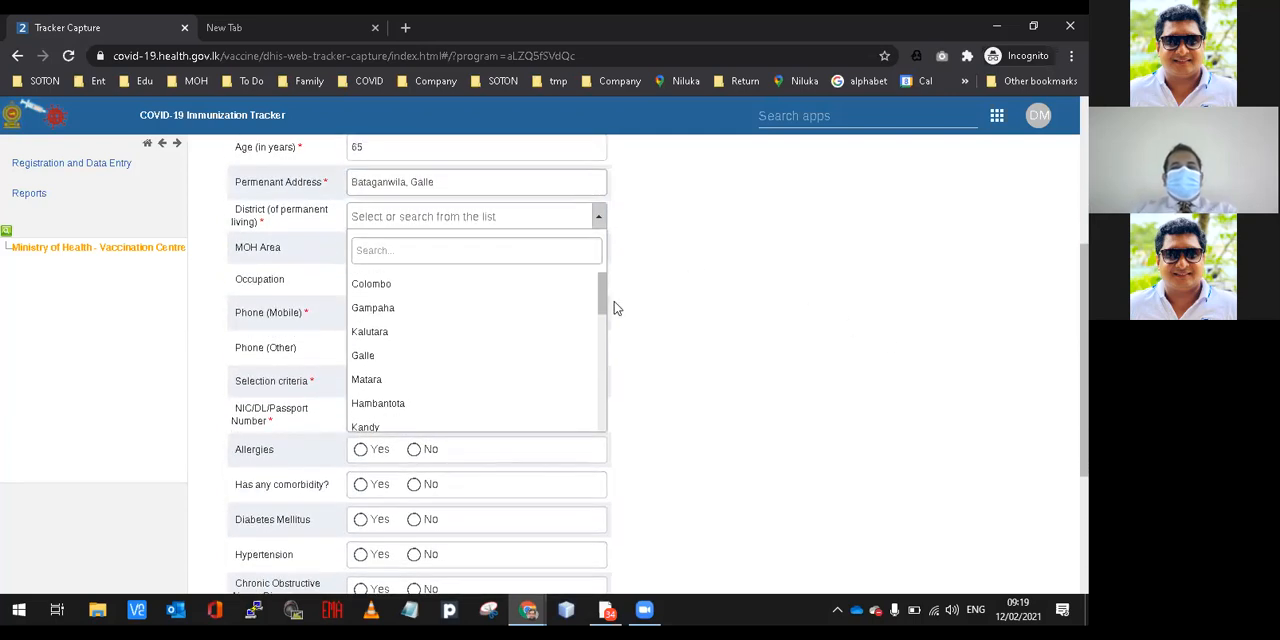
pyautogui.moveTo(603, 297)
pyautogui.mouseDown()
pyautogui.moveTo(612, 410)
pyautogui.moveTo(600, 283)
pyautogui.mouseUp()
pyautogui.click(554, 257)
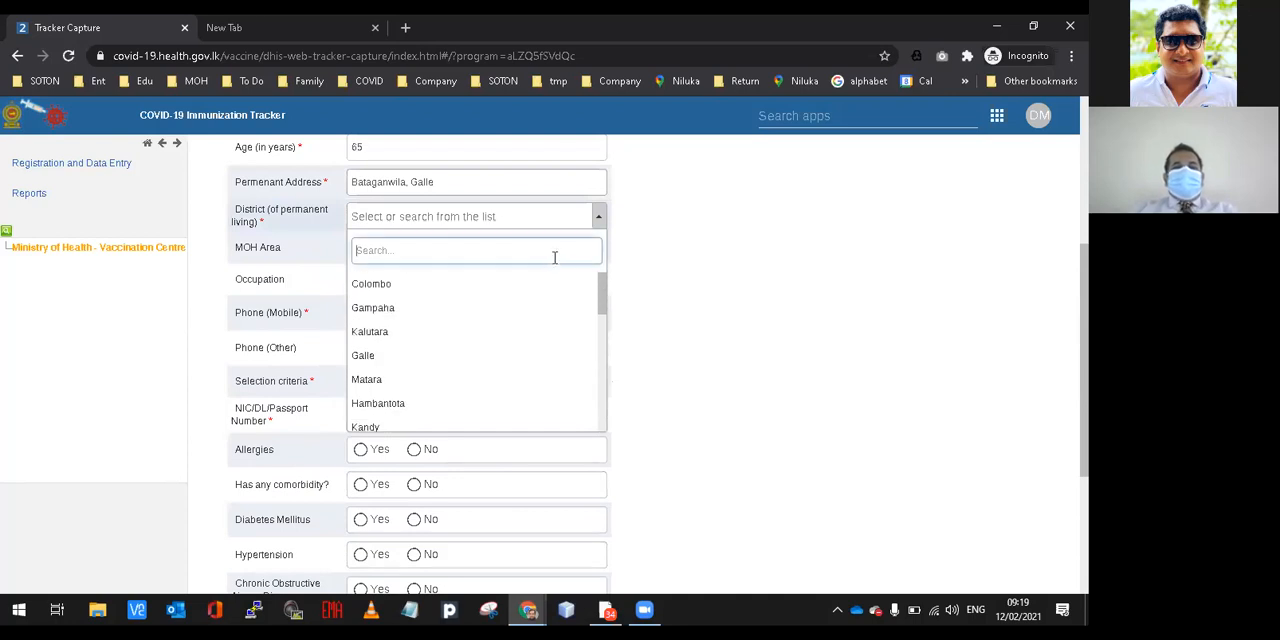
pyautogui.write('gall')
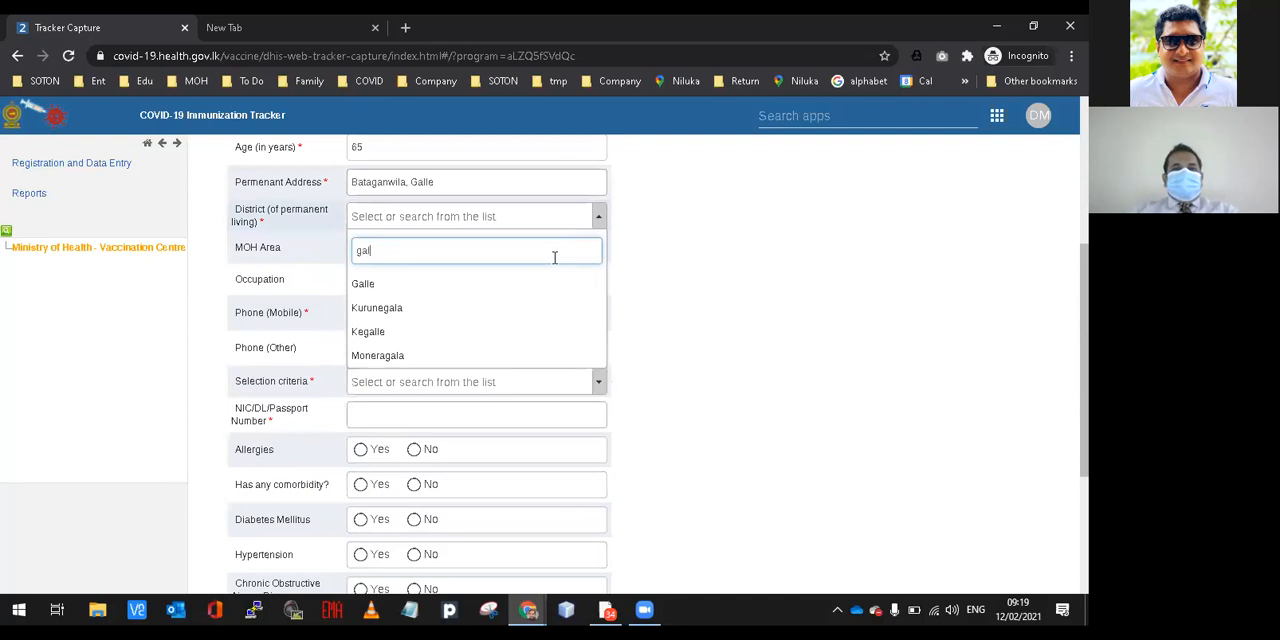
pyautogui.click(440, 287)
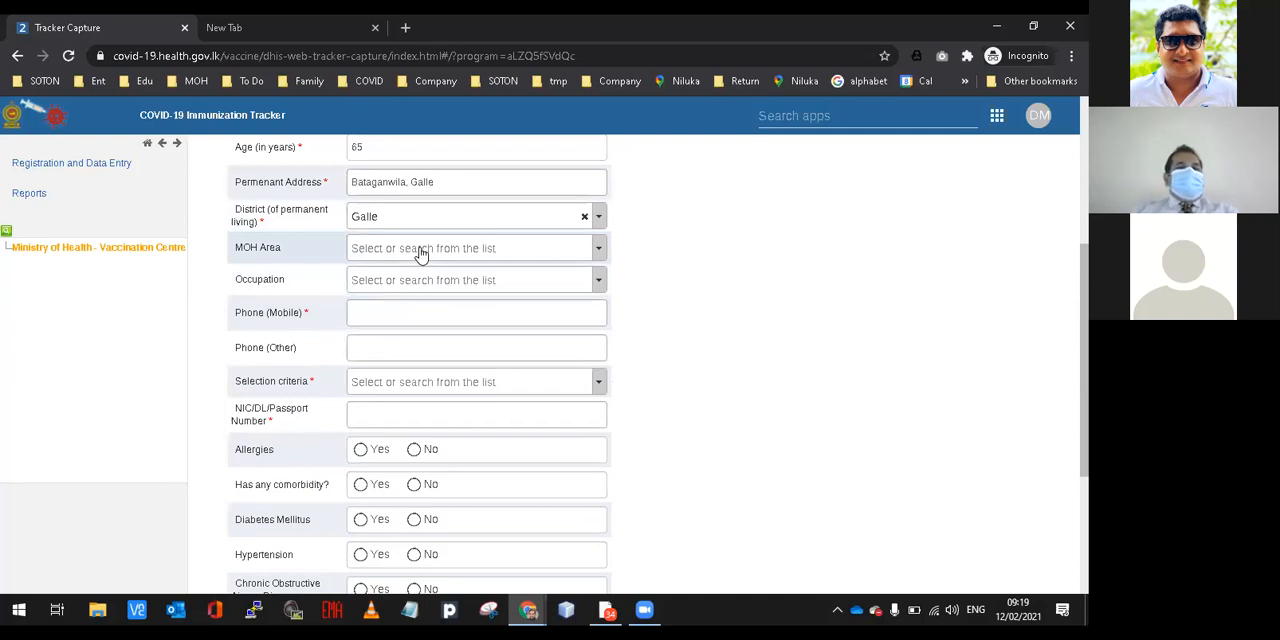
# Examine the options offered for MOH Area and Occupation without choosing any.
pyautogui.click(421, 255)
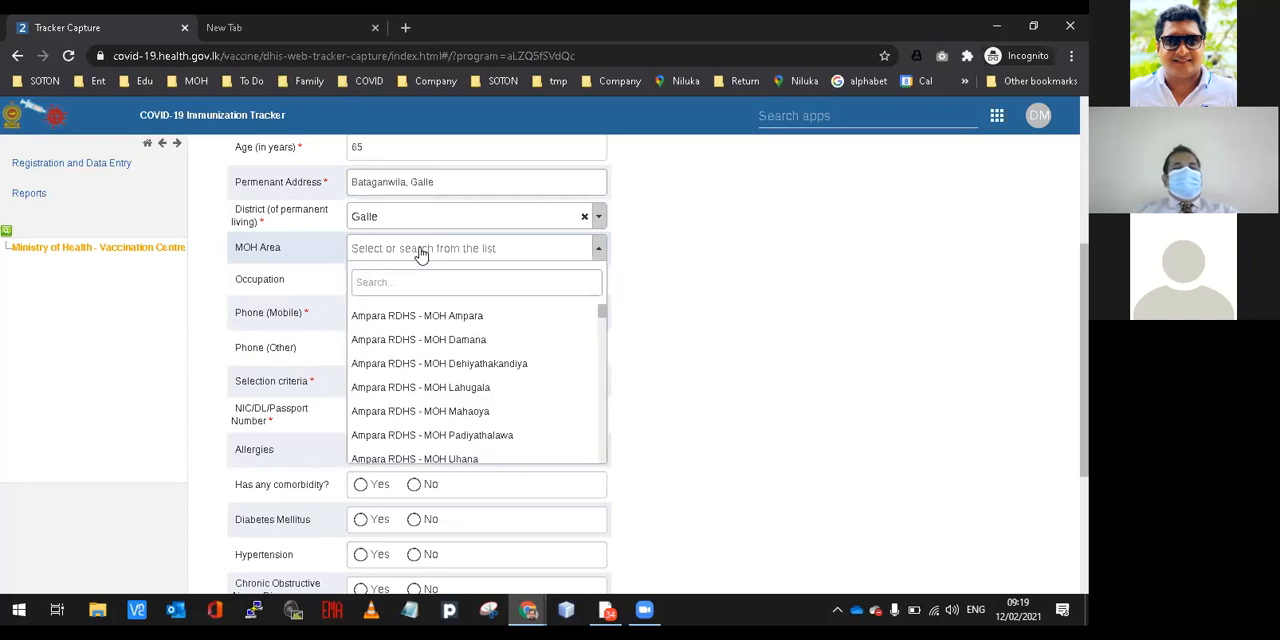
pyautogui.click(421, 255)
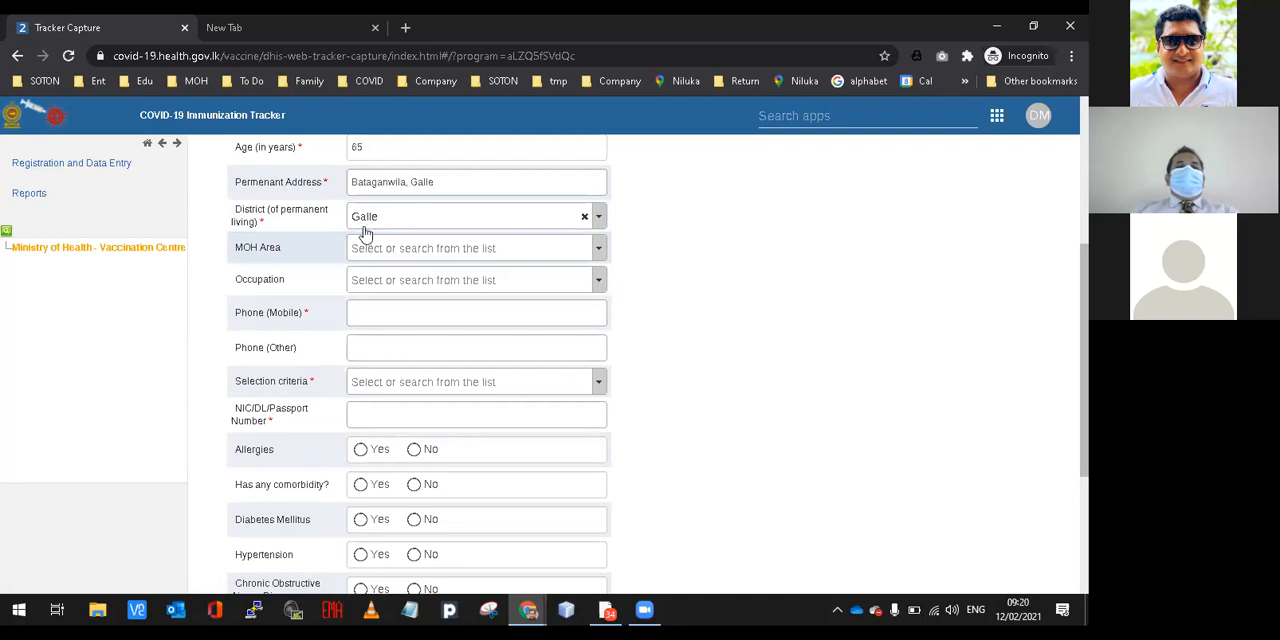
pyautogui.click(378, 285)
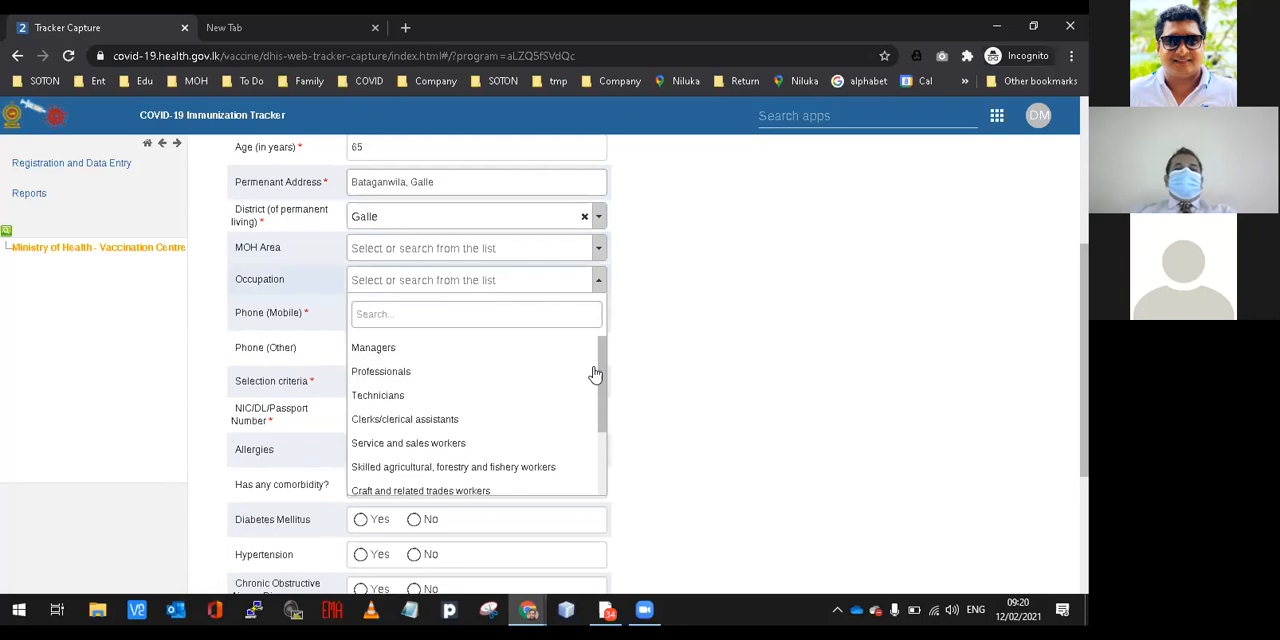
pyautogui.moveTo(600, 378); pyautogui.dragTo(613, 459)
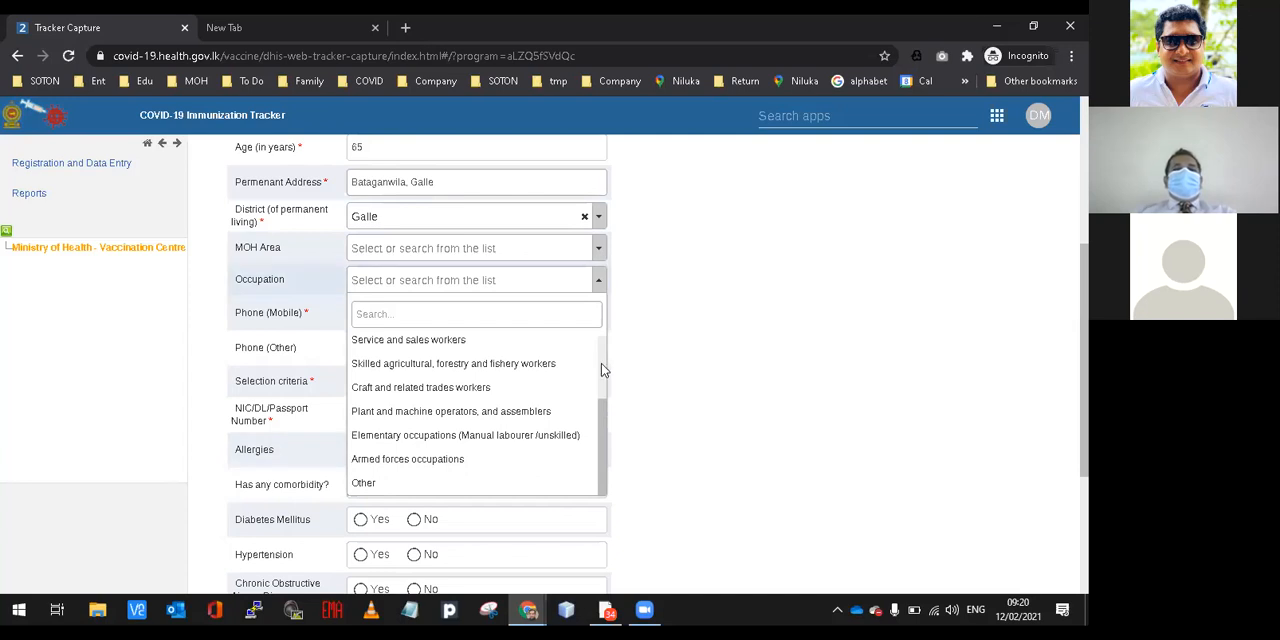
pyautogui.scroll(2, 601, 363)
pyautogui.click(645, 364)
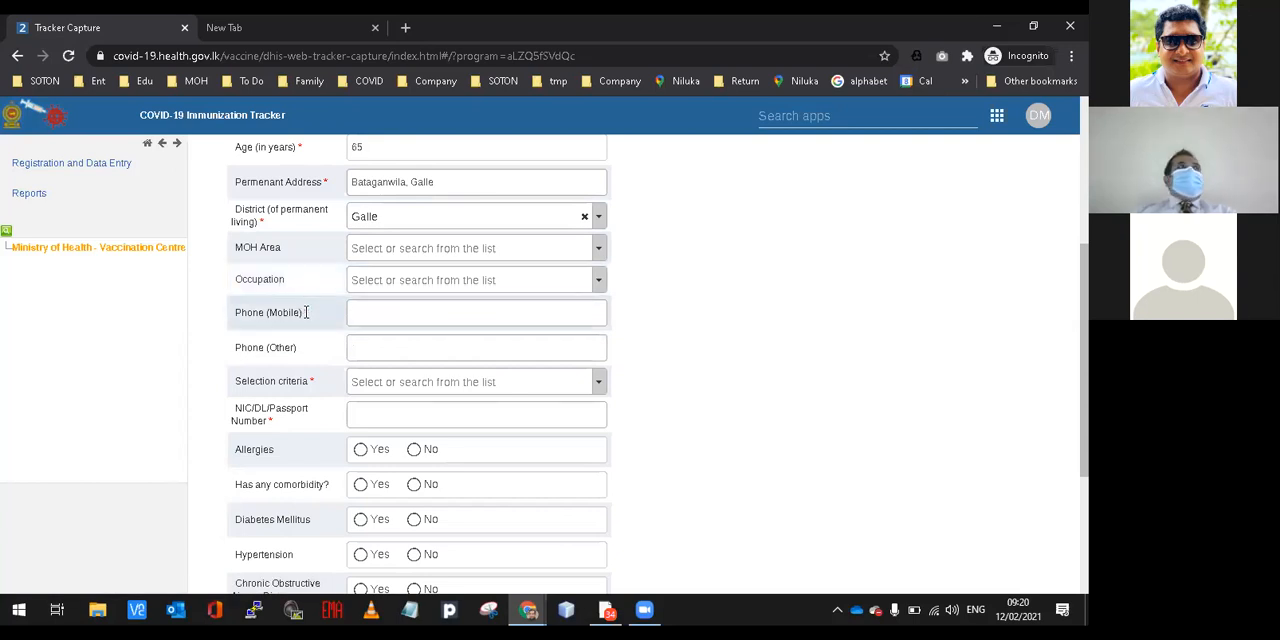
# Point out the mobile and other phone number fields, leaving both empty.
pyautogui.click(359, 315)
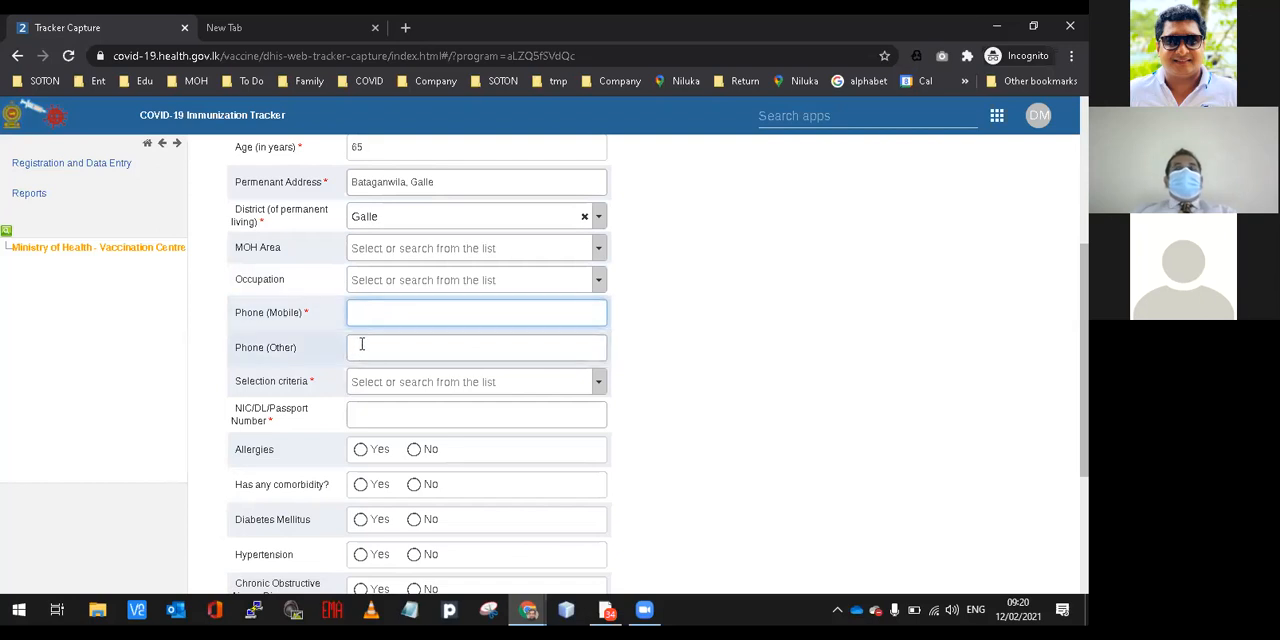
pyautogui.click(362, 346)
pyautogui.click(748, 362)
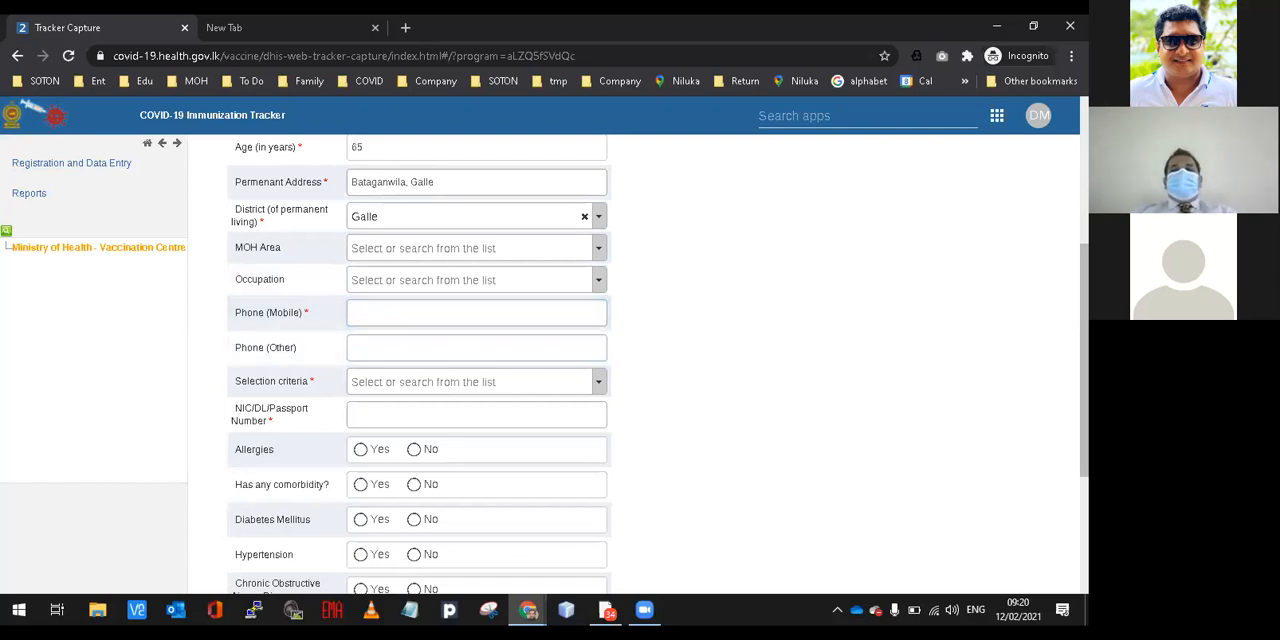
# Set the selection criteria in the profile to Health Staff.
pyautogui.scroll(-3, 658, 364)
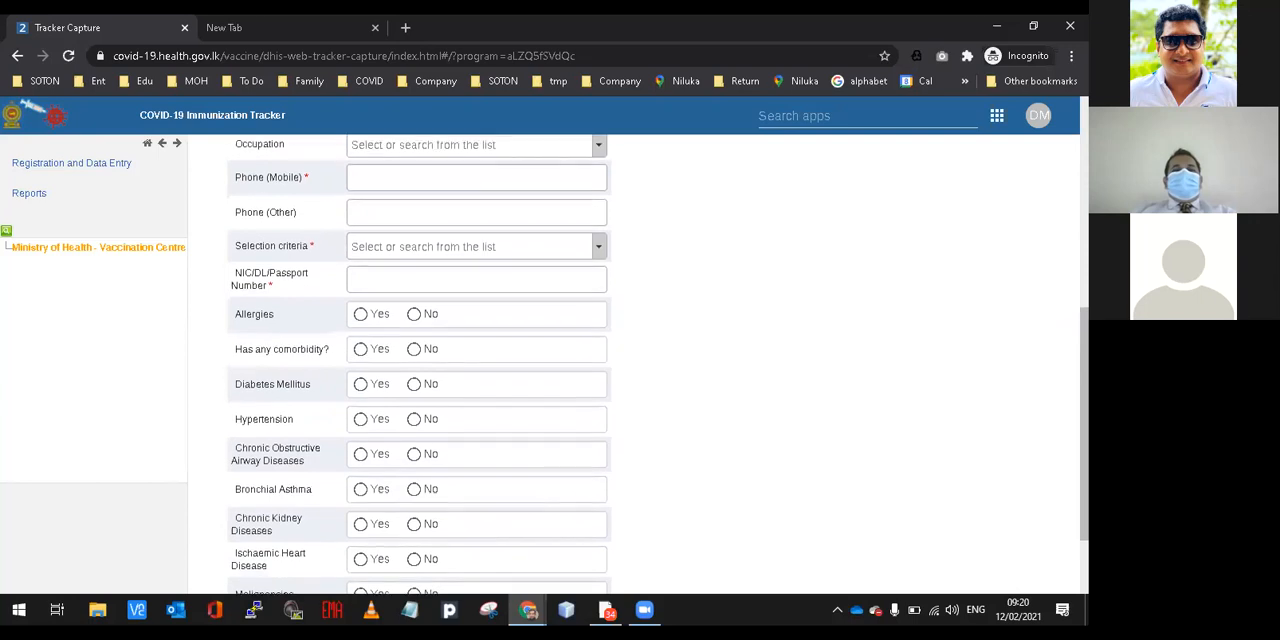
pyautogui.click(600, 231)
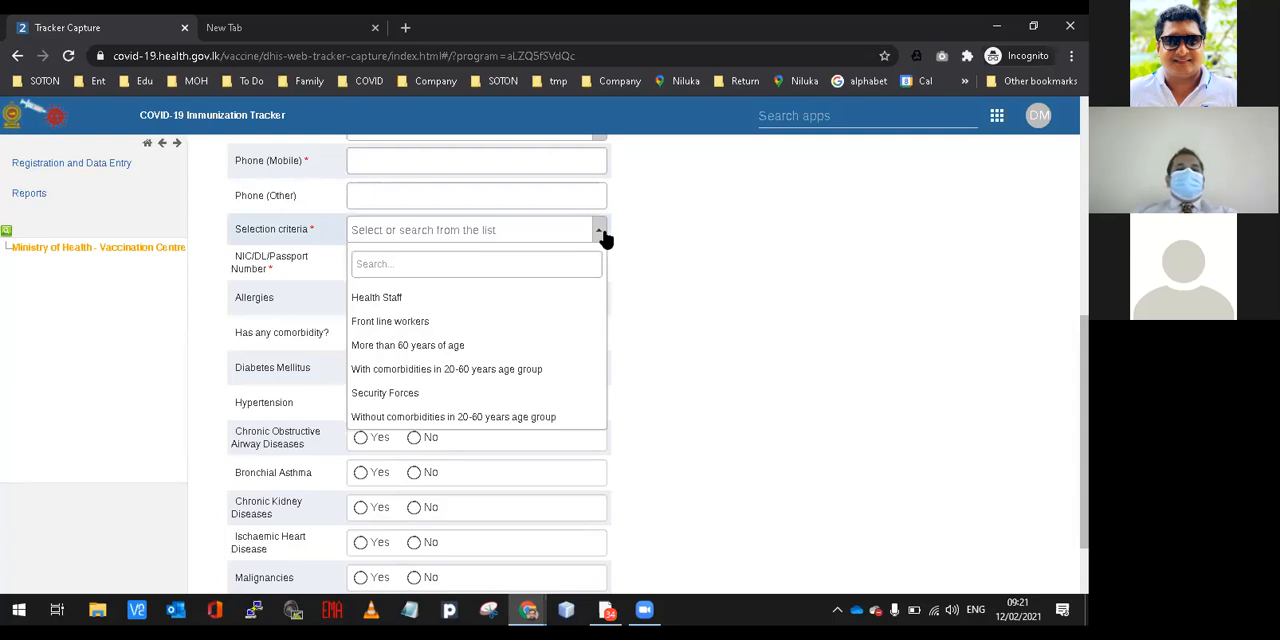
pyautogui.click(477, 300)
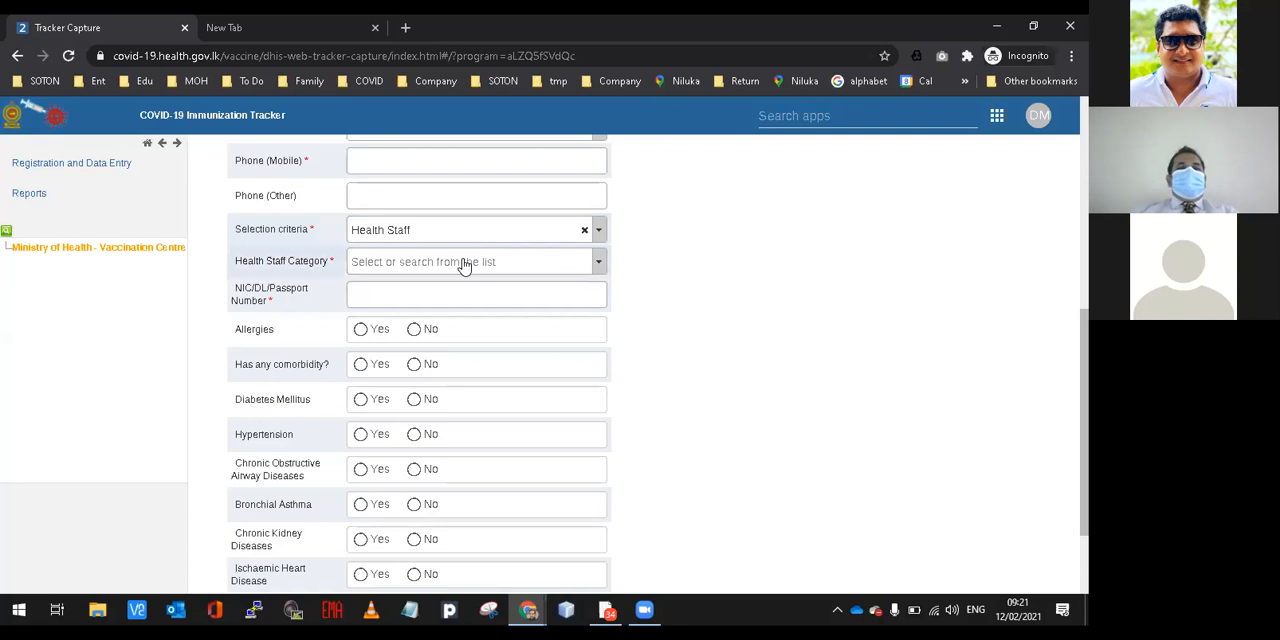
# Examine the options offered for Health Staff Category without choosing any.
pyautogui.click(464, 266)
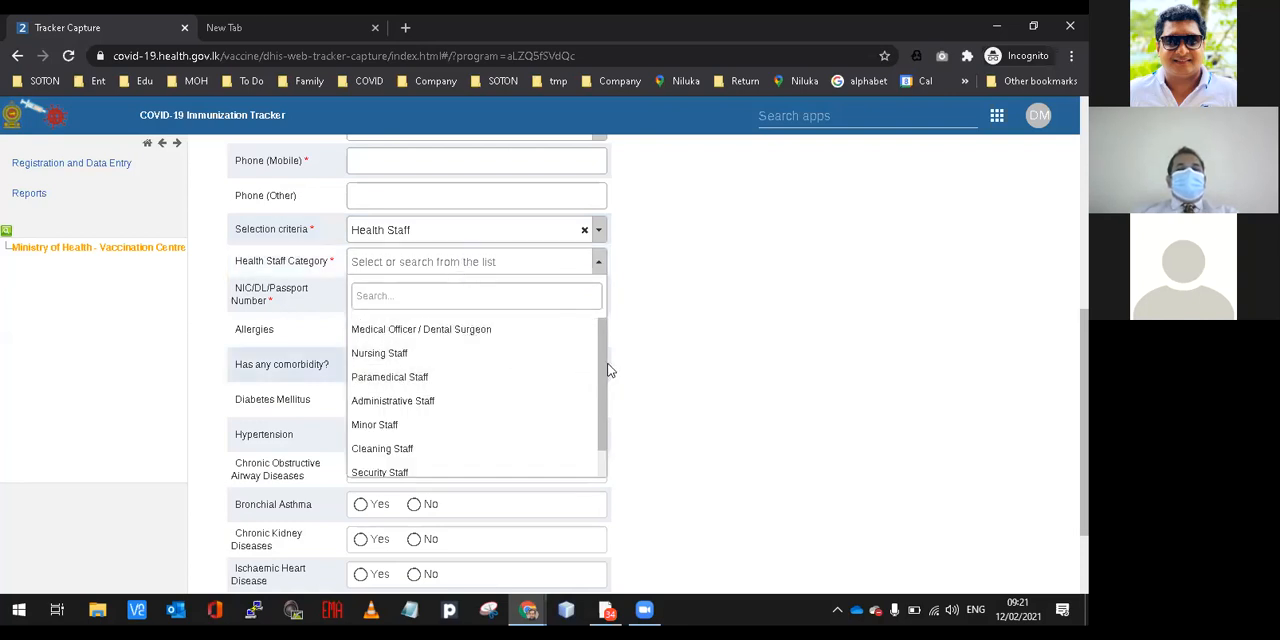
pyautogui.moveTo(603, 371); pyautogui.dragTo(609, 409)
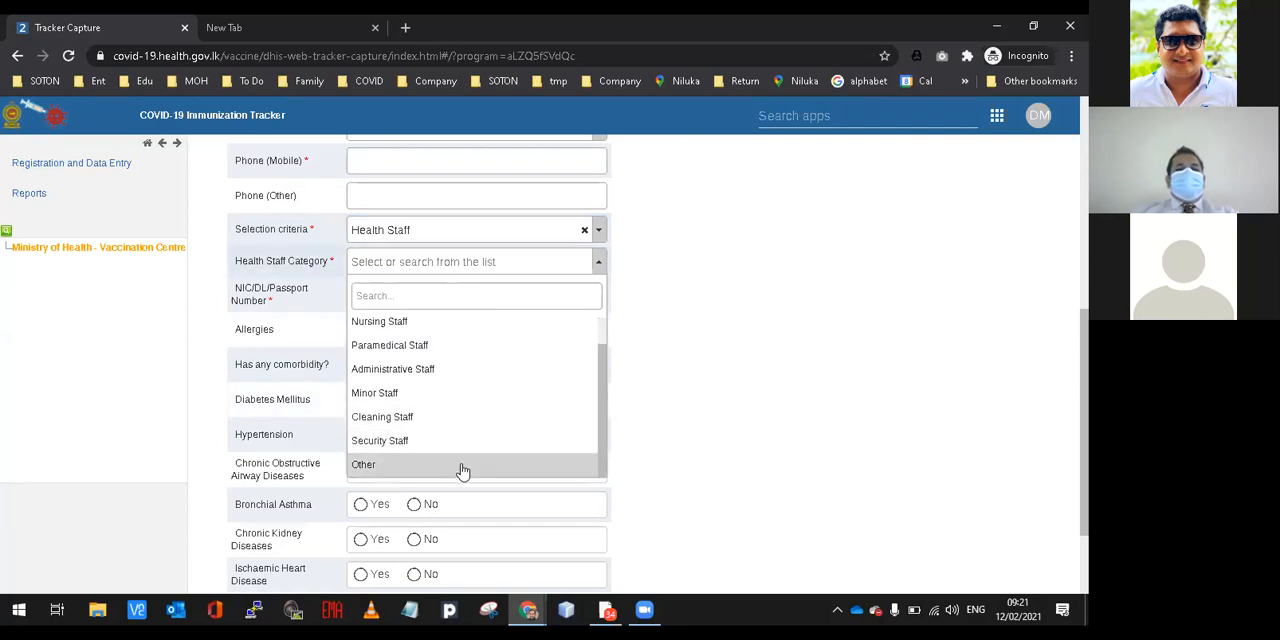
pyautogui.click(676, 294)
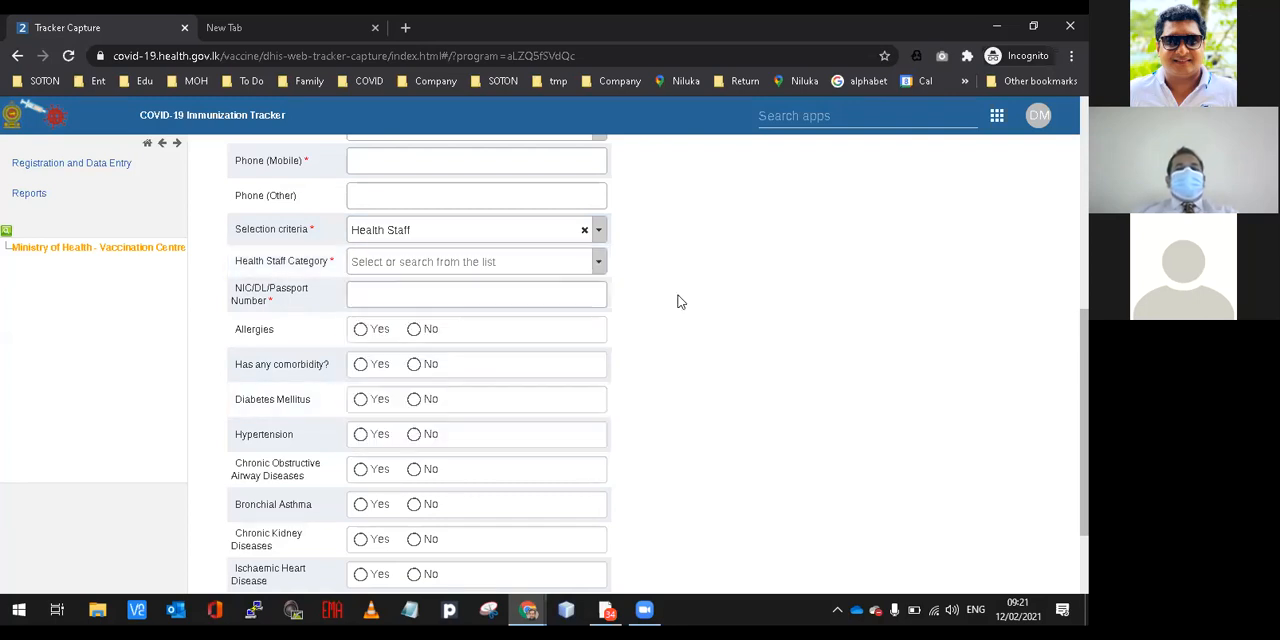
pyautogui.click(602, 262)
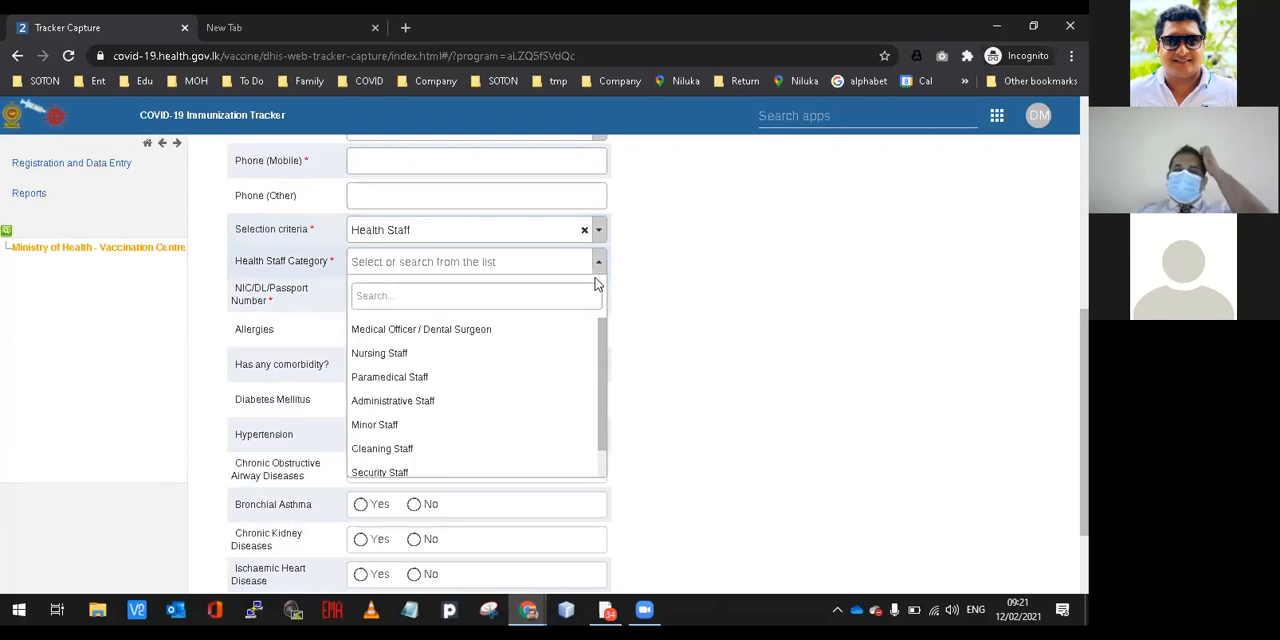
pyautogui.click(650, 279)
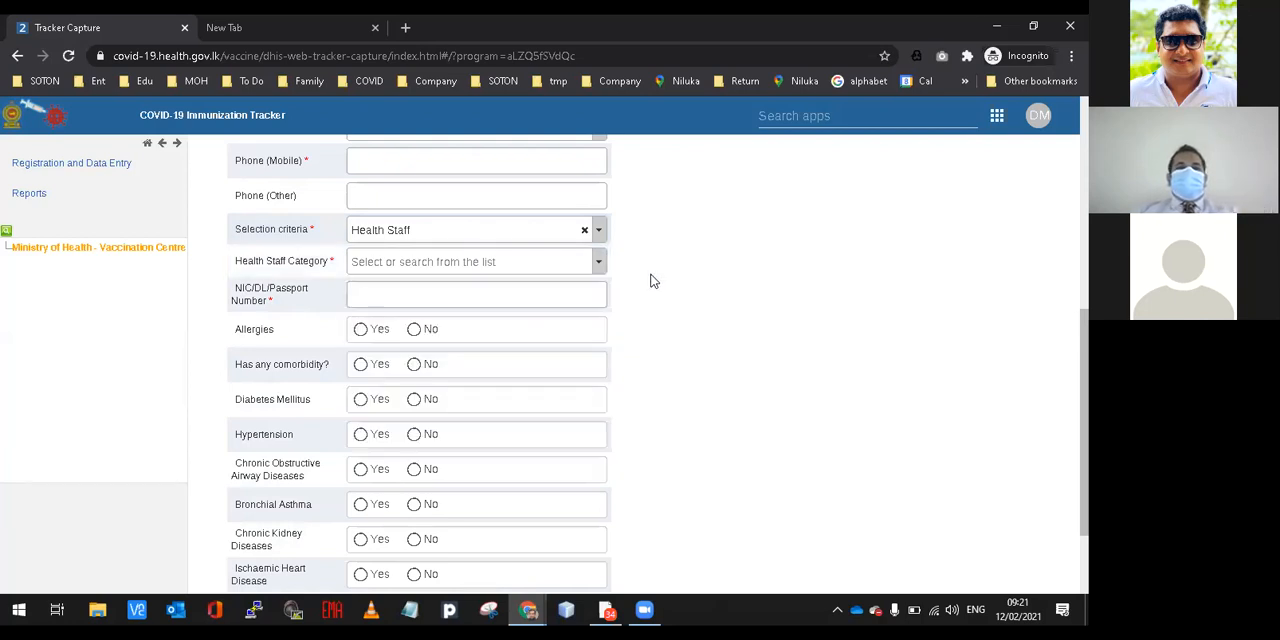
# Try Yes for Allergies to bring up the Allergic to field, leave that field empty, and set Allergies to No.
pyautogui.click(460, 294)
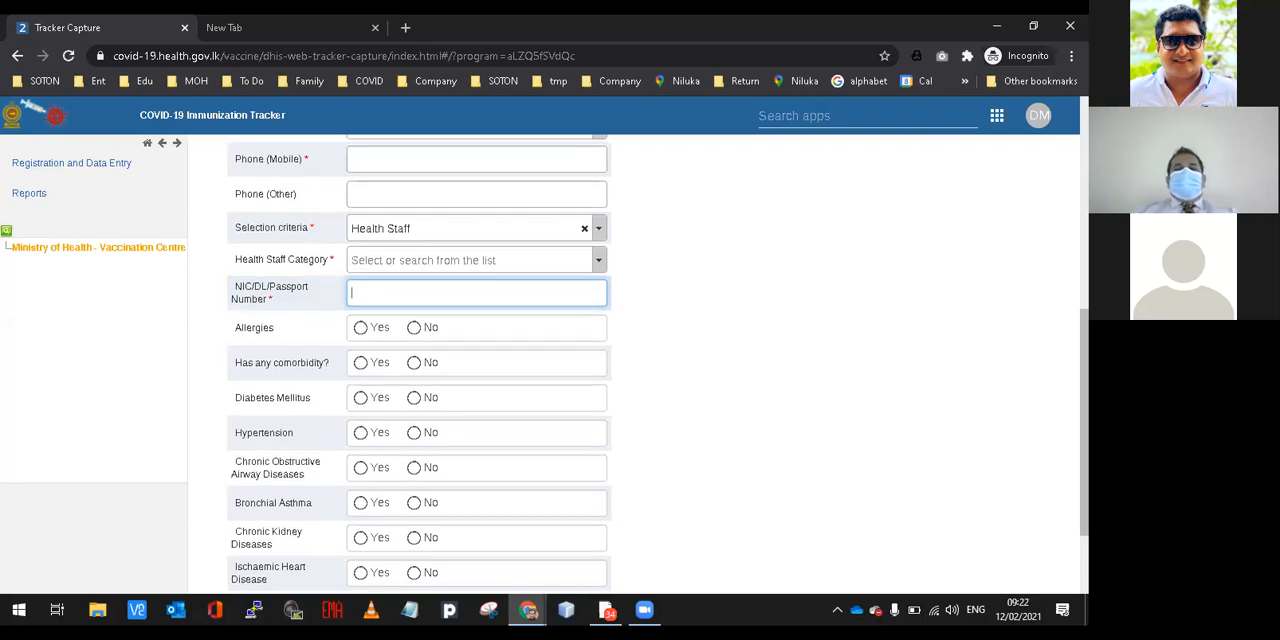
pyautogui.scroll(-2, 650, 365)
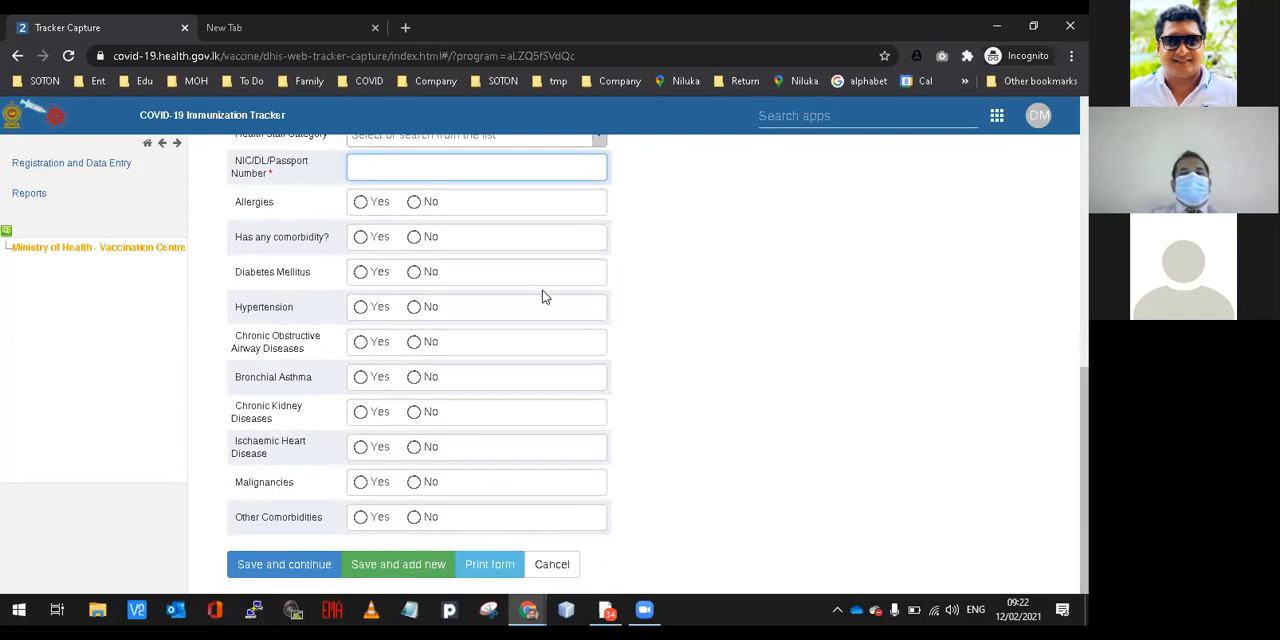
pyautogui.click(368, 205)
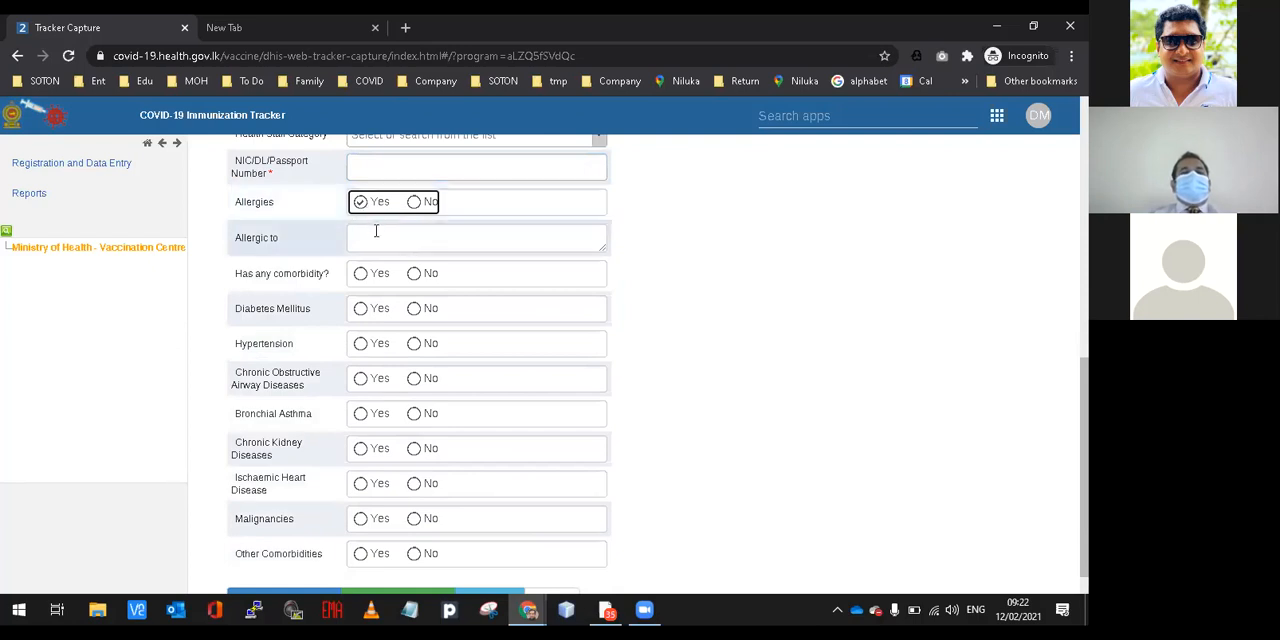
pyautogui.click(376, 231)
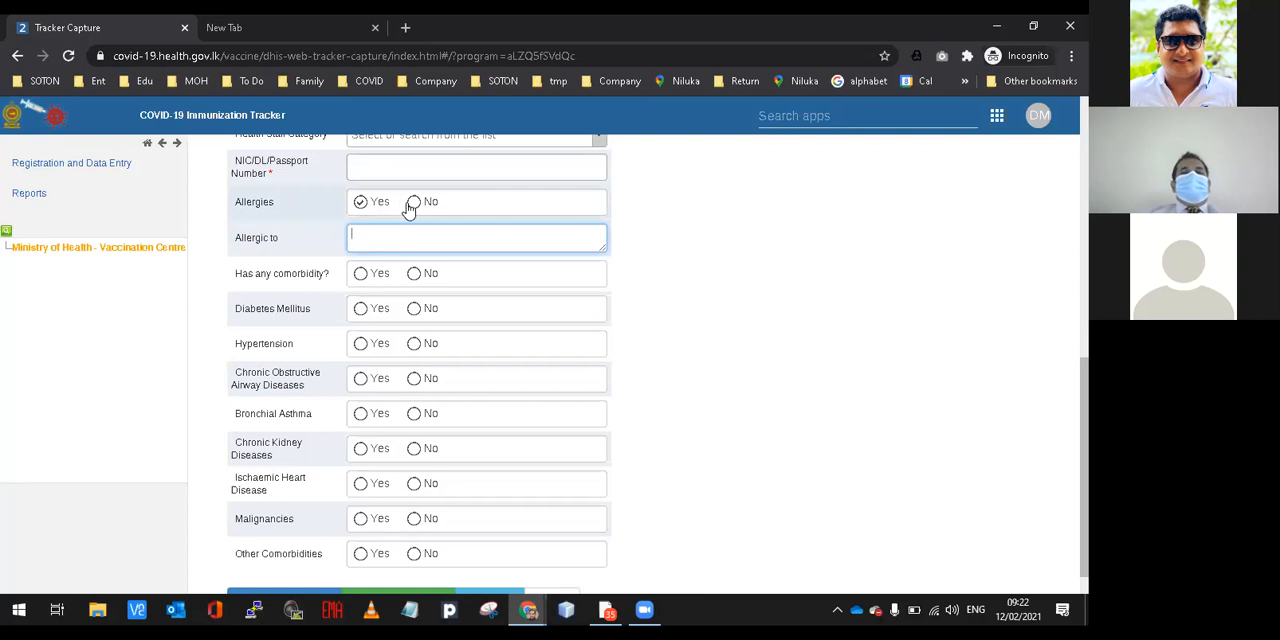
pyautogui.click(414, 202)
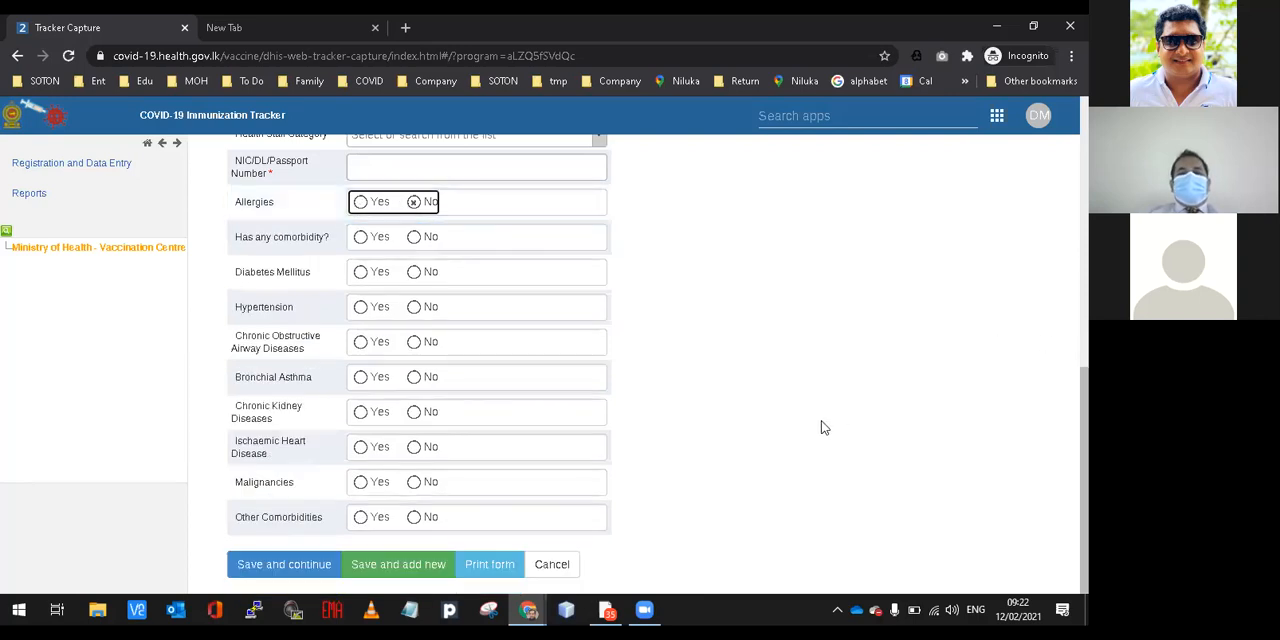
pyautogui.click(703, 489)
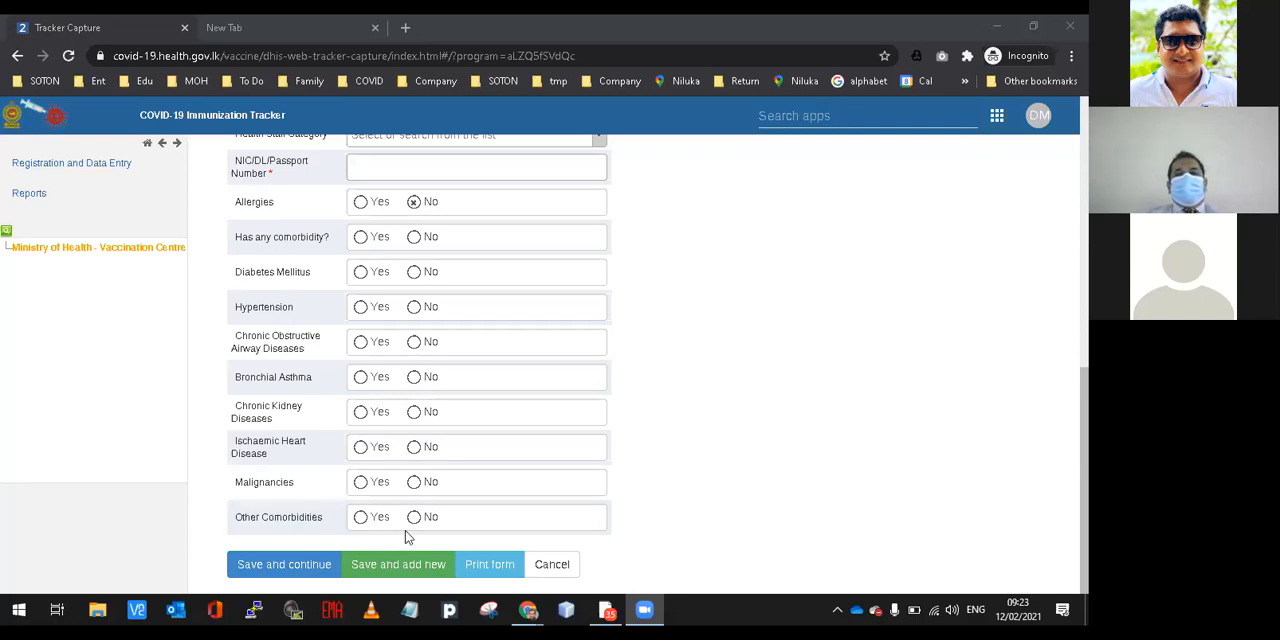
pyautogui.click(695, 290)
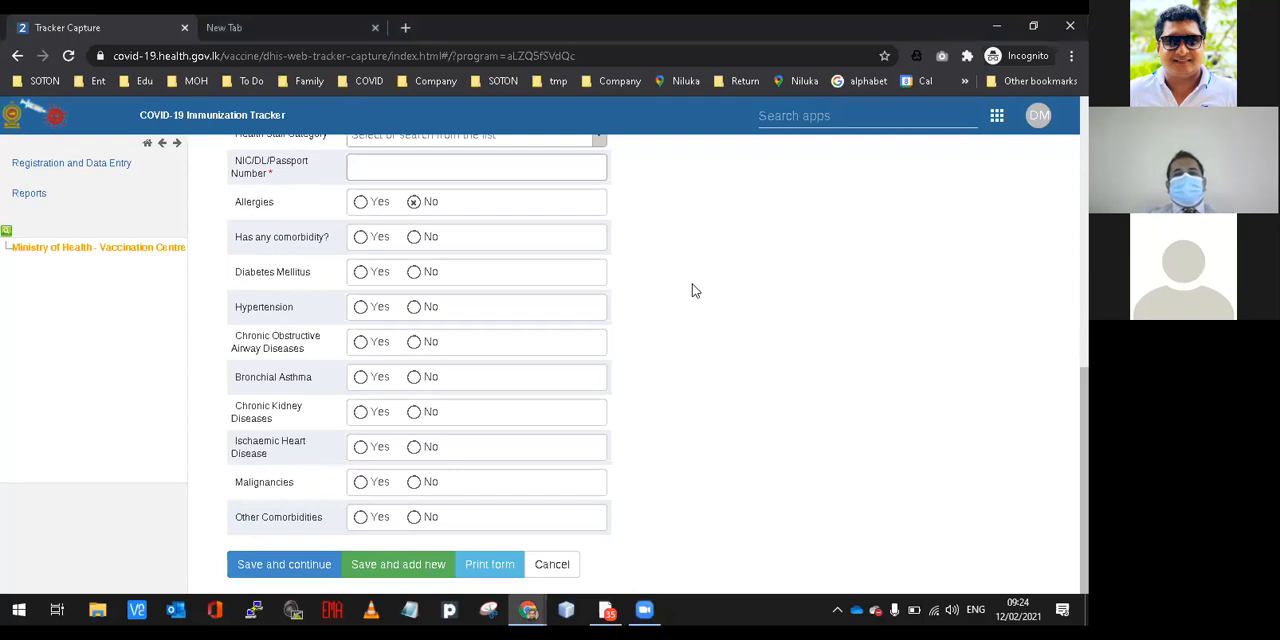
pyautogui.click(606, 174)
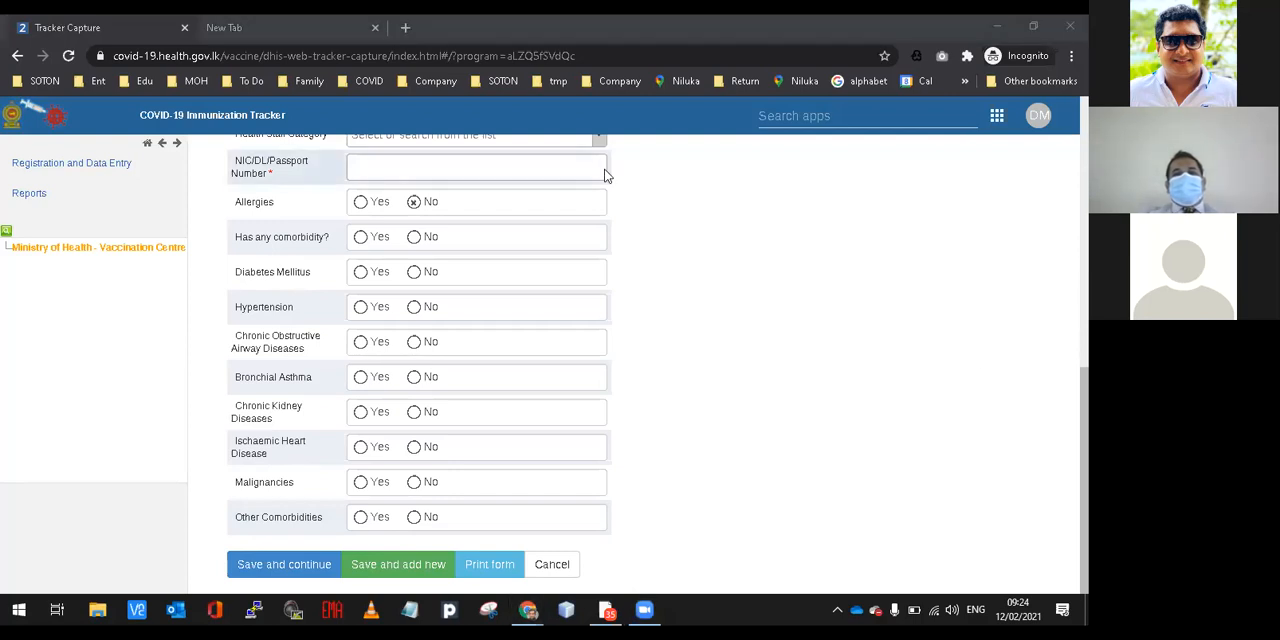
# Search the COVID19 Vaccination program for an already registered person by NIC number and open the matching record.
pyautogui.scroll(4, 418, 360)
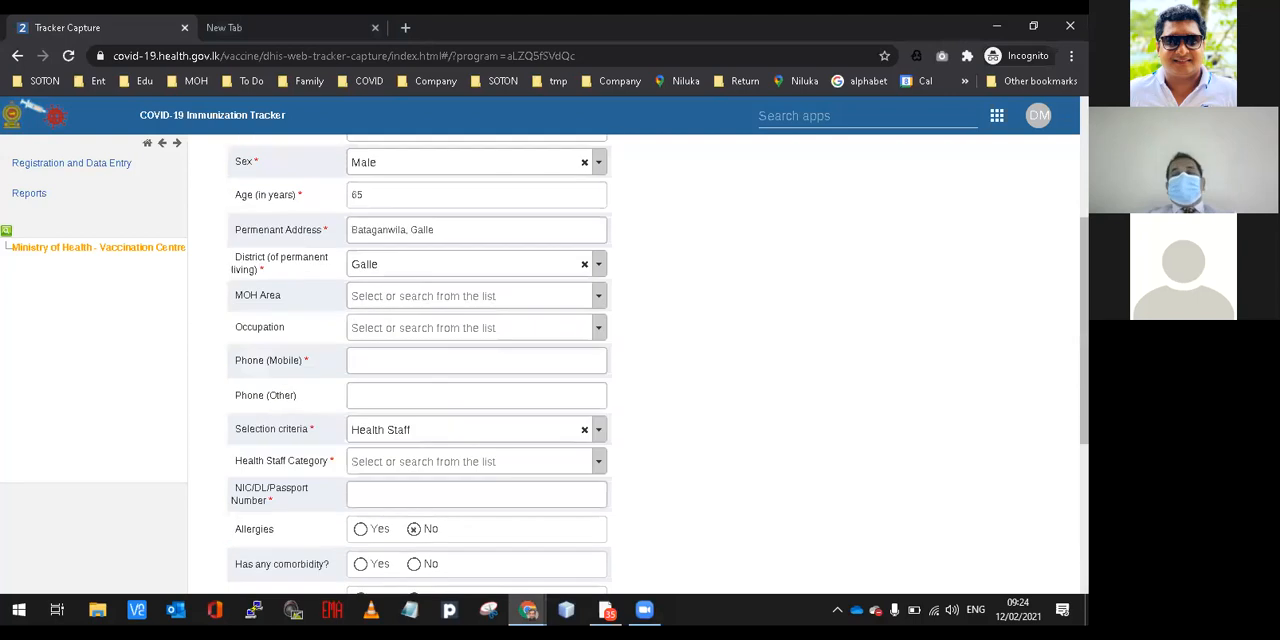
pyautogui.scroll(1, 635, 360)
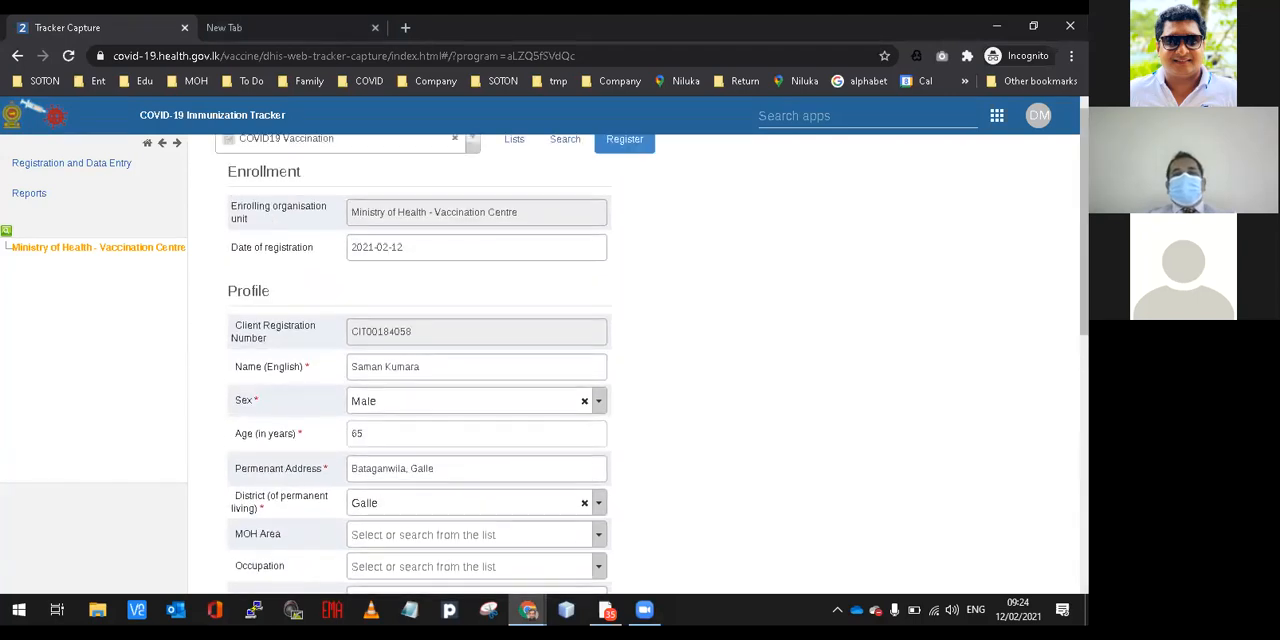
pyautogui.scroll(1, 650, 360)
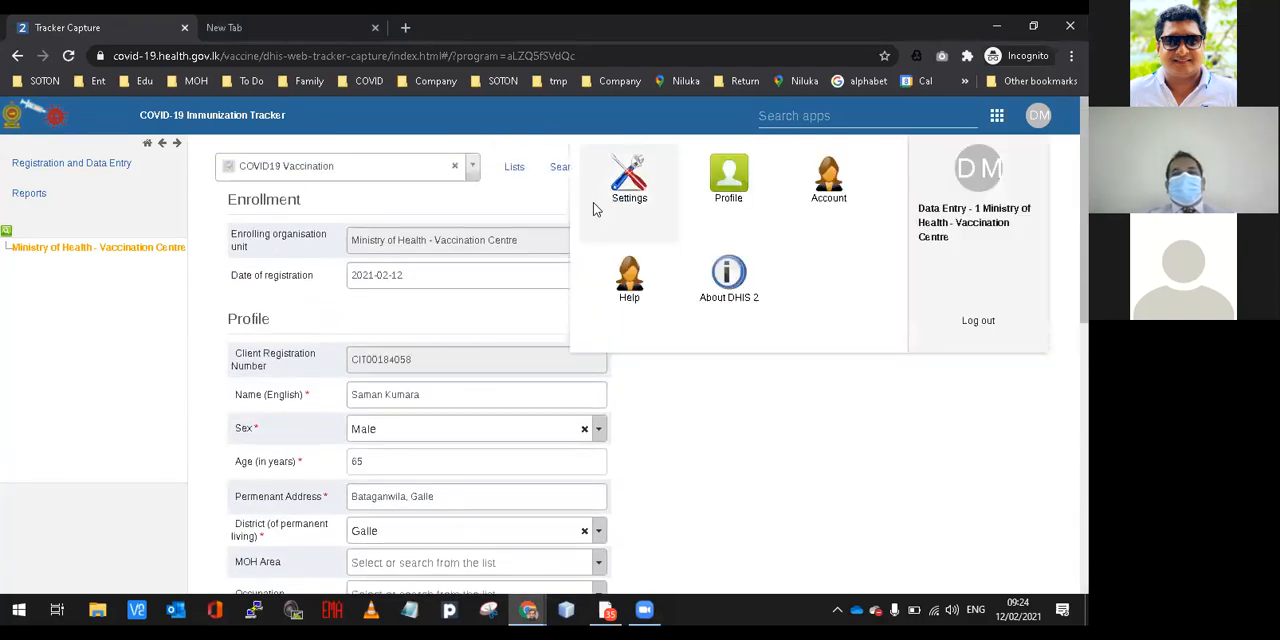
pyautogui.click(550, 177)
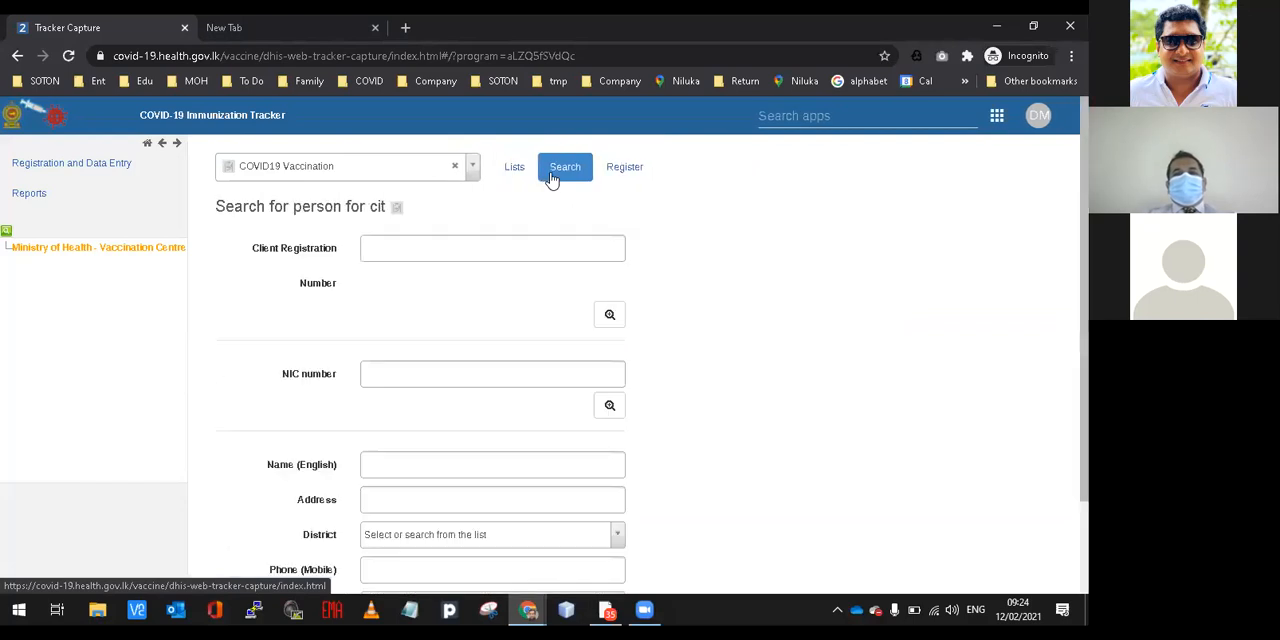
pyautogui.click(421, 364)
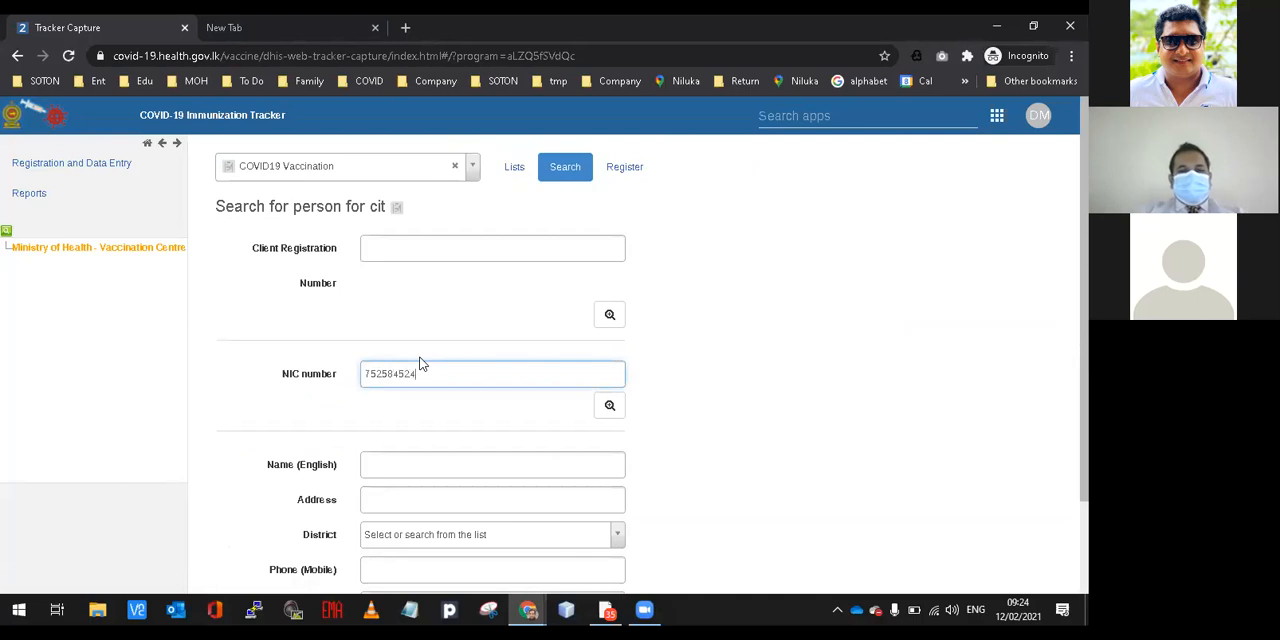
pyautogui.press('Return')
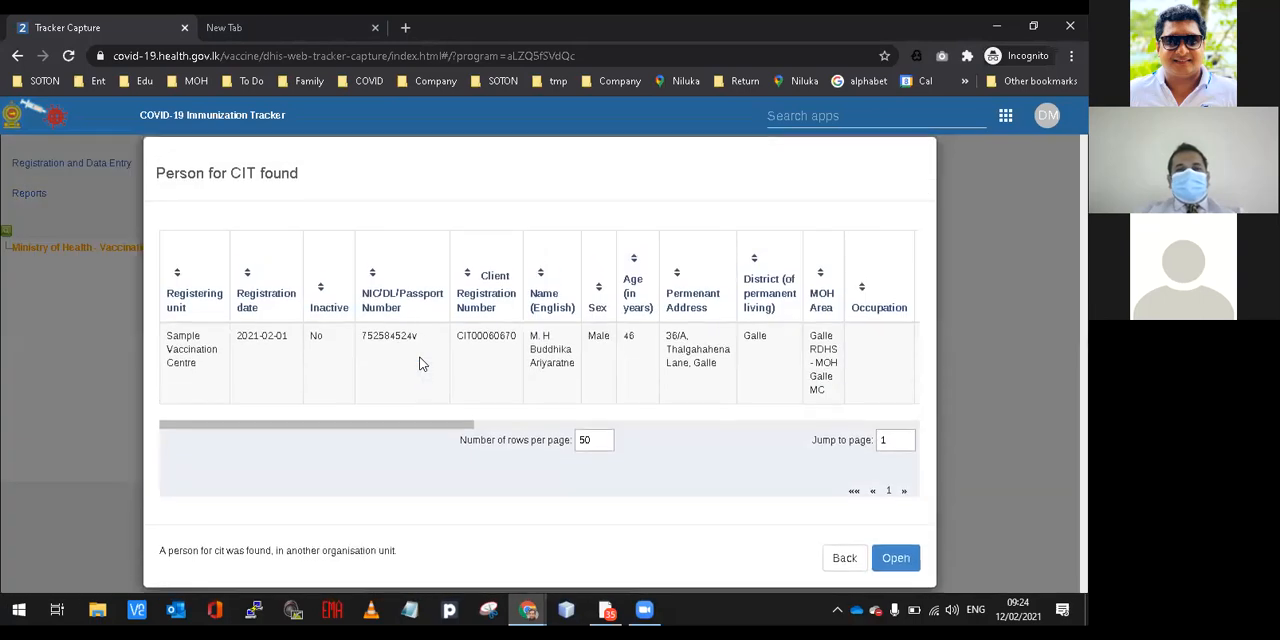
pyautogui.click(536, 358)
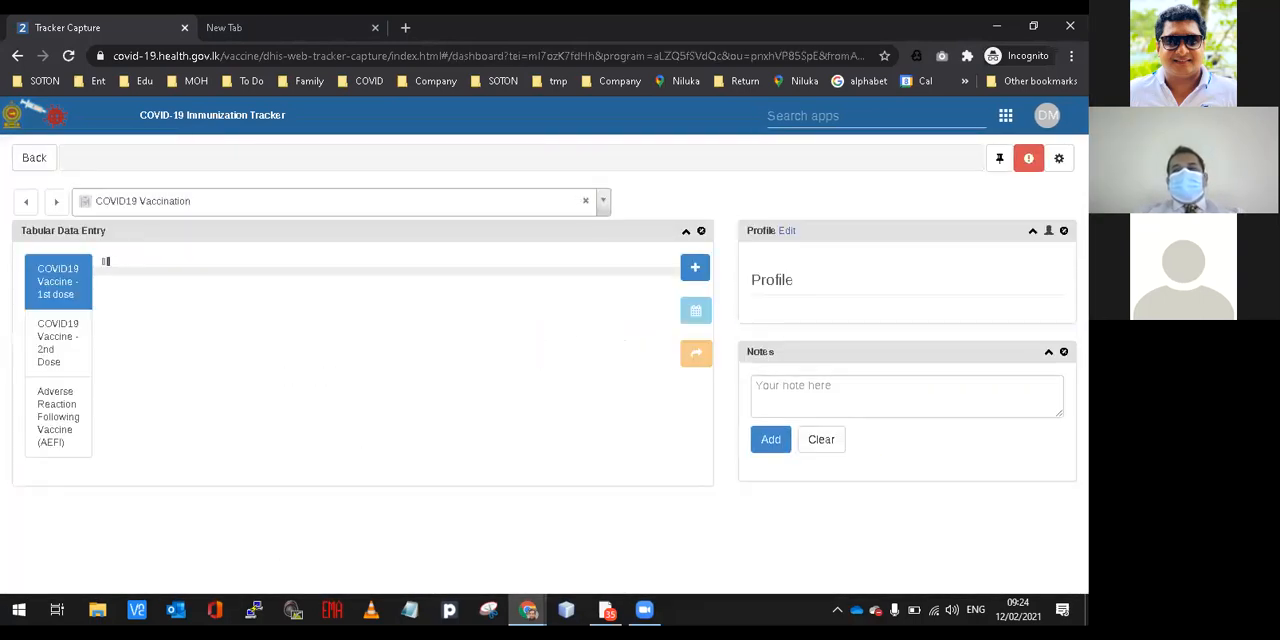
# Delete the existing COVID19 Vaccine - 1st dose event from the person's record.
pyautogui.scroll(-2, 540, 385)
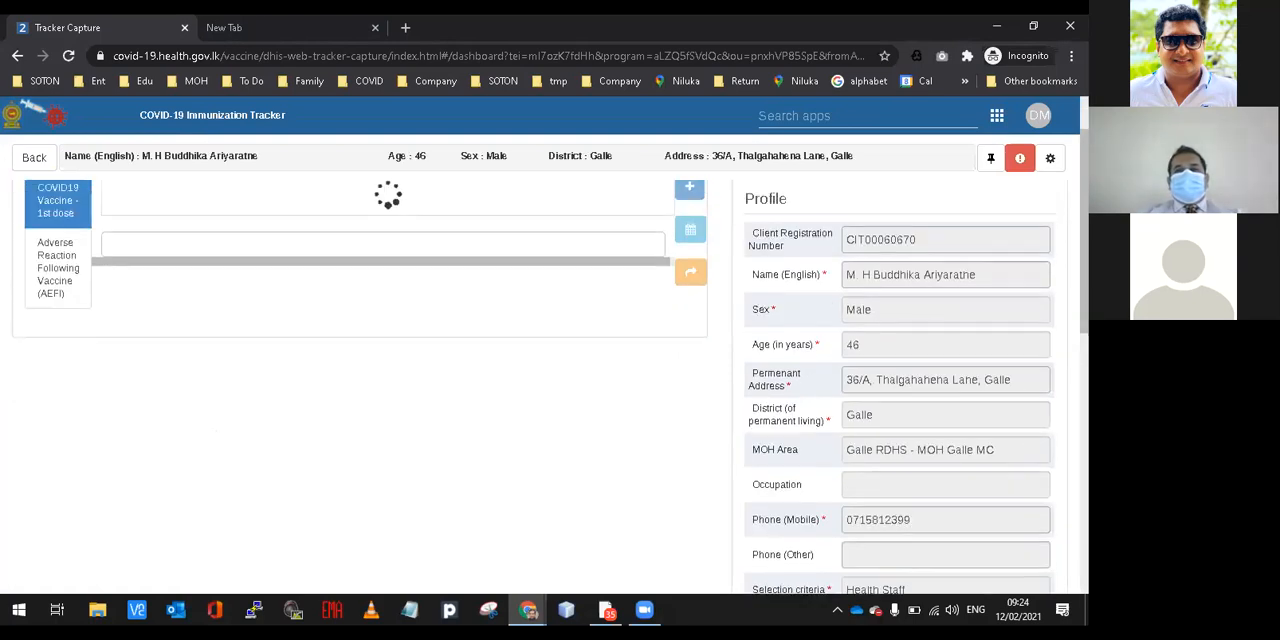
pyautogui.scroll(-4, 540, 385)
pyautogui.scroll(-2, 540, 385)
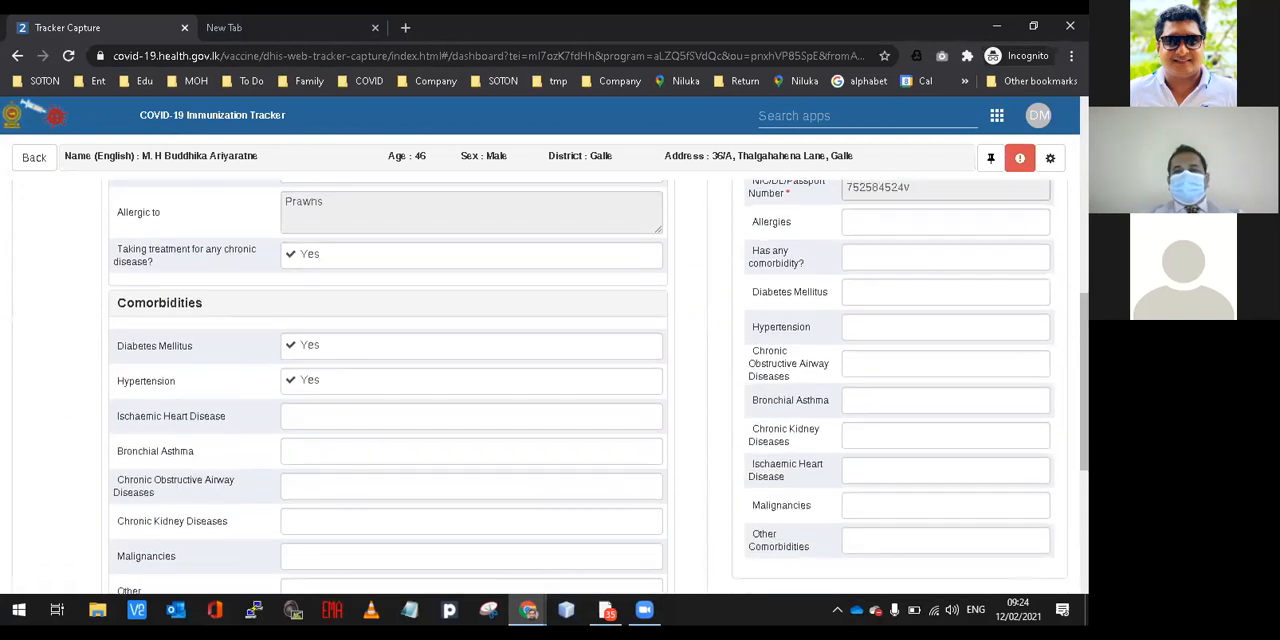
pyautogui.scroll(-3, 540, 385)
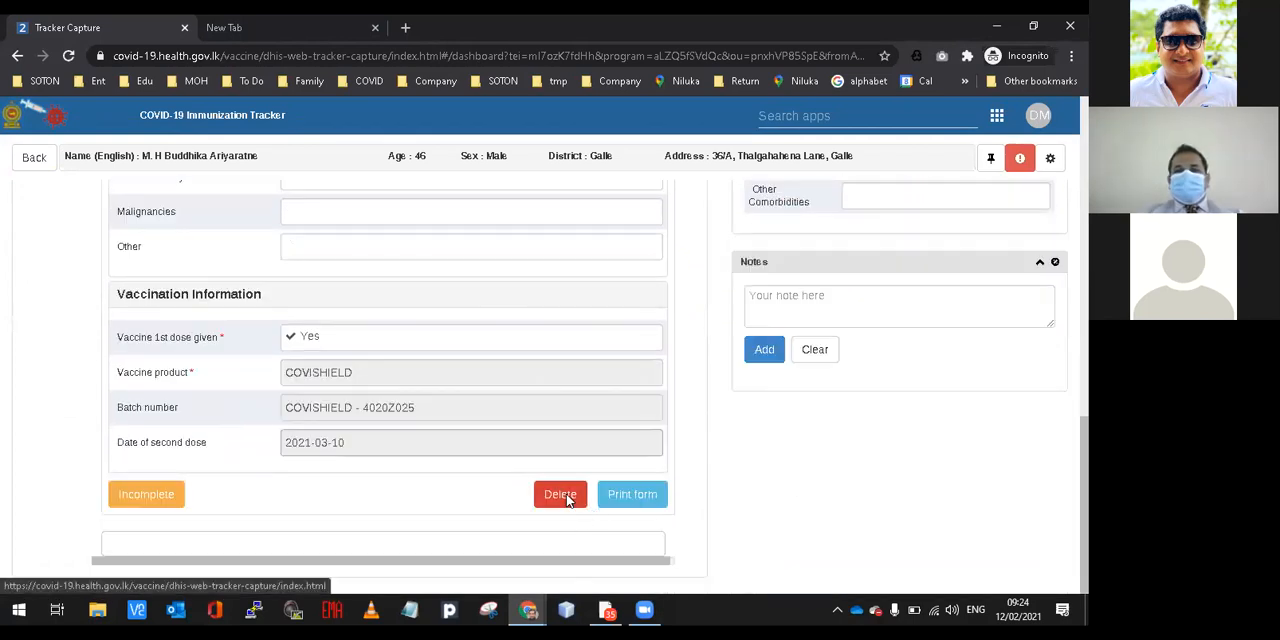
pyautogui.click(562, 495)
pyautogui.click(727, 300)
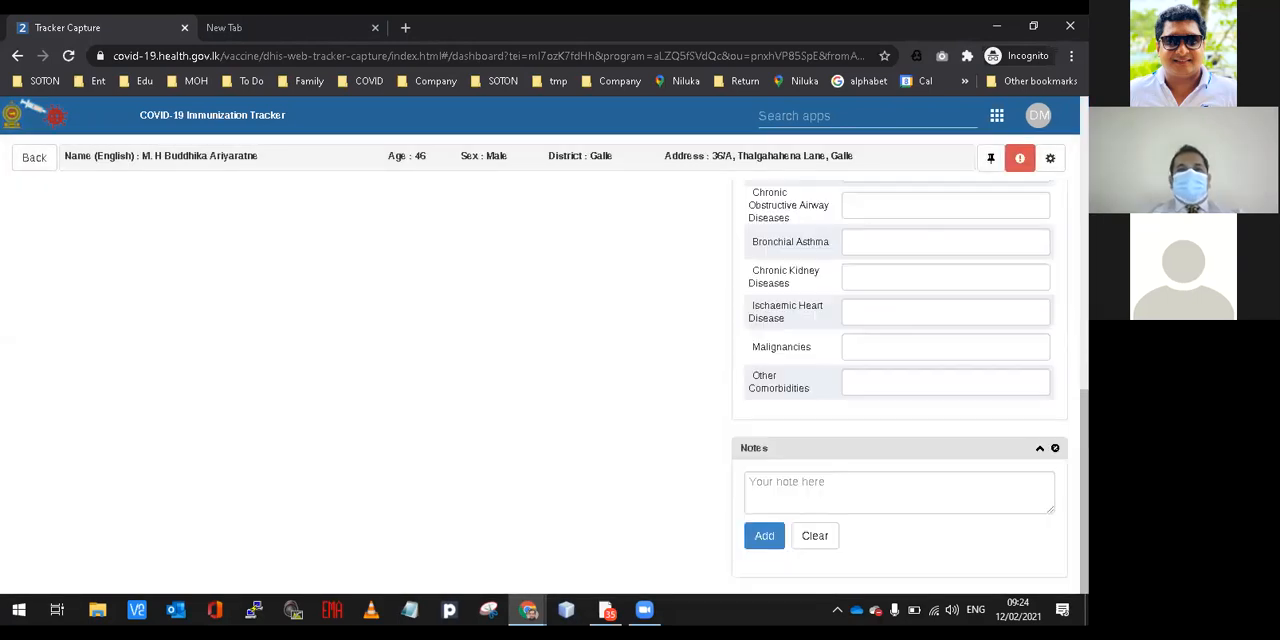
# Point out the name, age, sex, district and address in the summary line of the person's record.
pyautogui.scroll(5, 815, 314)
pyautogui.scroll(3, 640, 386)
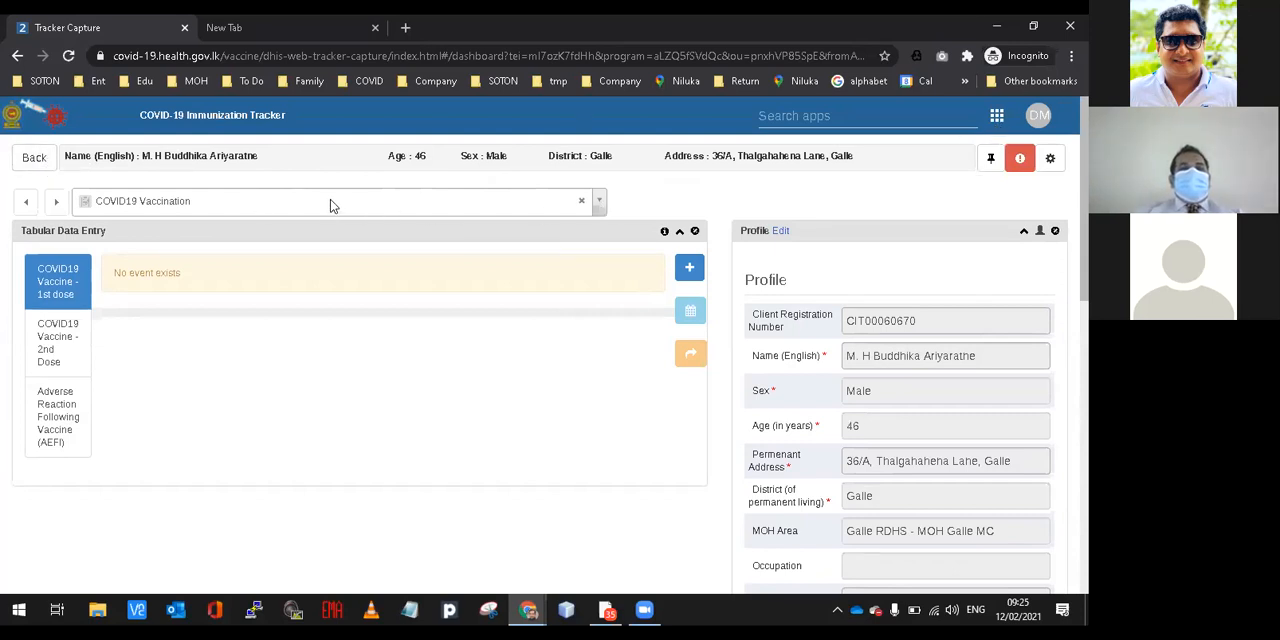
pyautogui.moveTo(65, 156); pyautogui.dragTo(258, 160)
pyautogui.moveTo(396, 156); pyautogui.dragTo(753, 167)
pyautogui.doubleClick(753, 160)
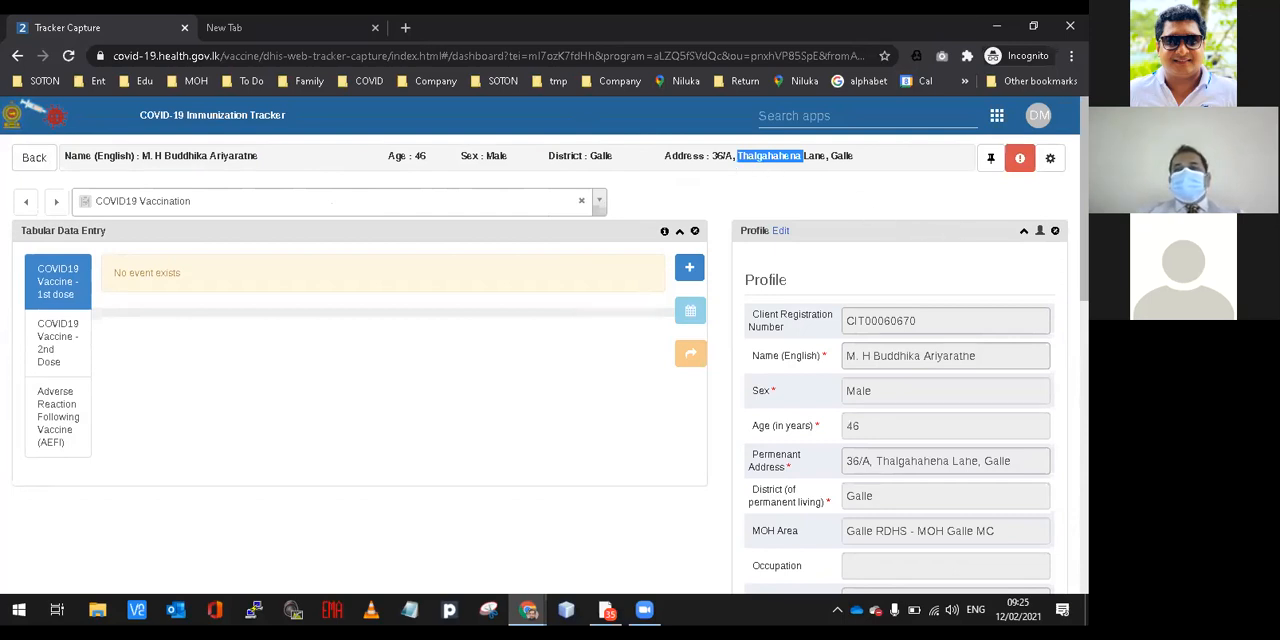
# Review the person's profile from the client registration number through the allergy and comorbidity fields.
pyautogui.scroll(-2, 540, 340)
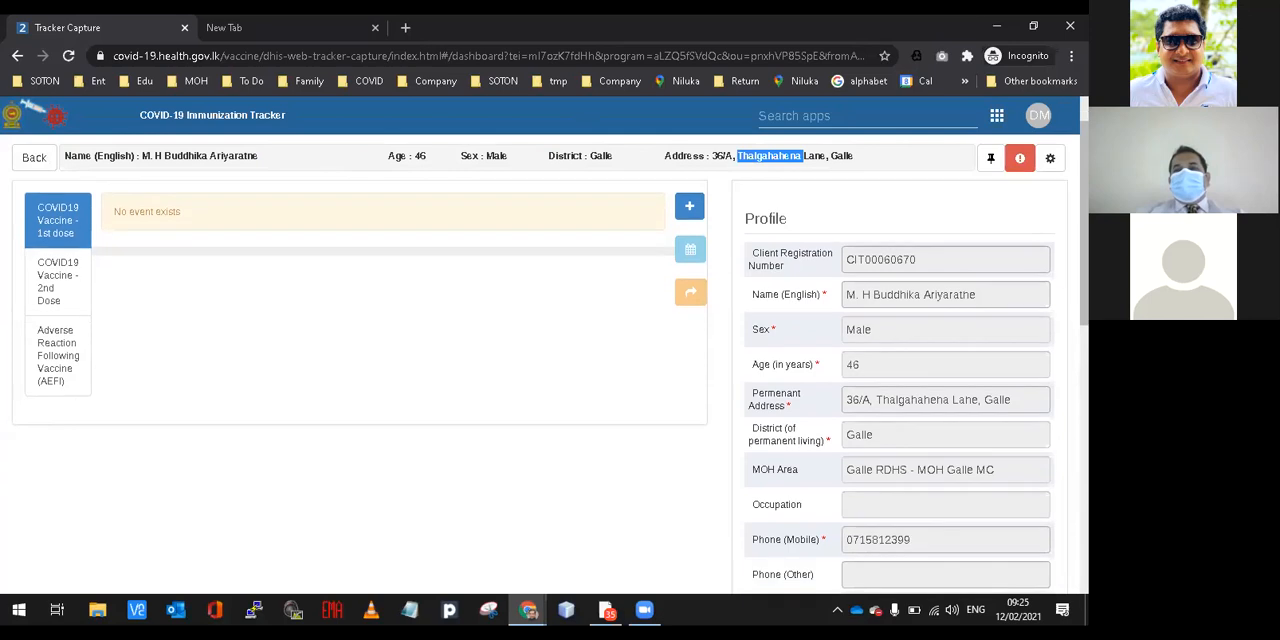
pyautogui.moveTo(1084, 250)
pyautogui.mouseDown()
pyautogui.moveTo(1084, 389)
pyautogui.moveTo(1084, 249)
pyautogui.mouseUp()
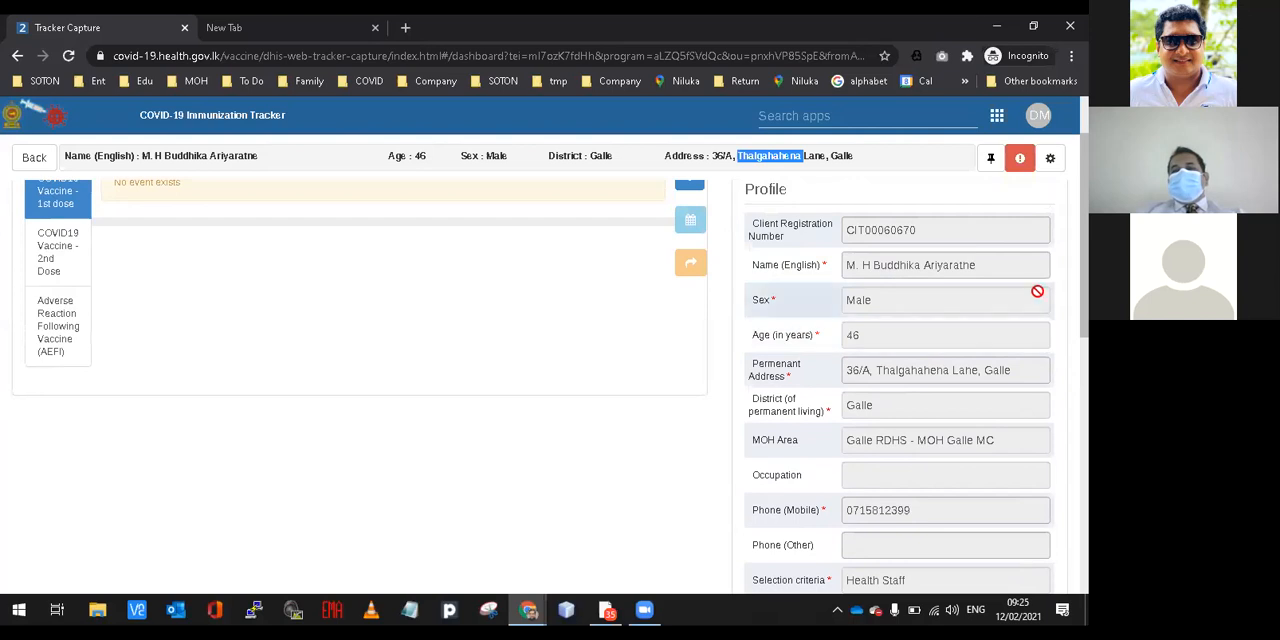
pyautogui.scroll(-3, 900, 400)
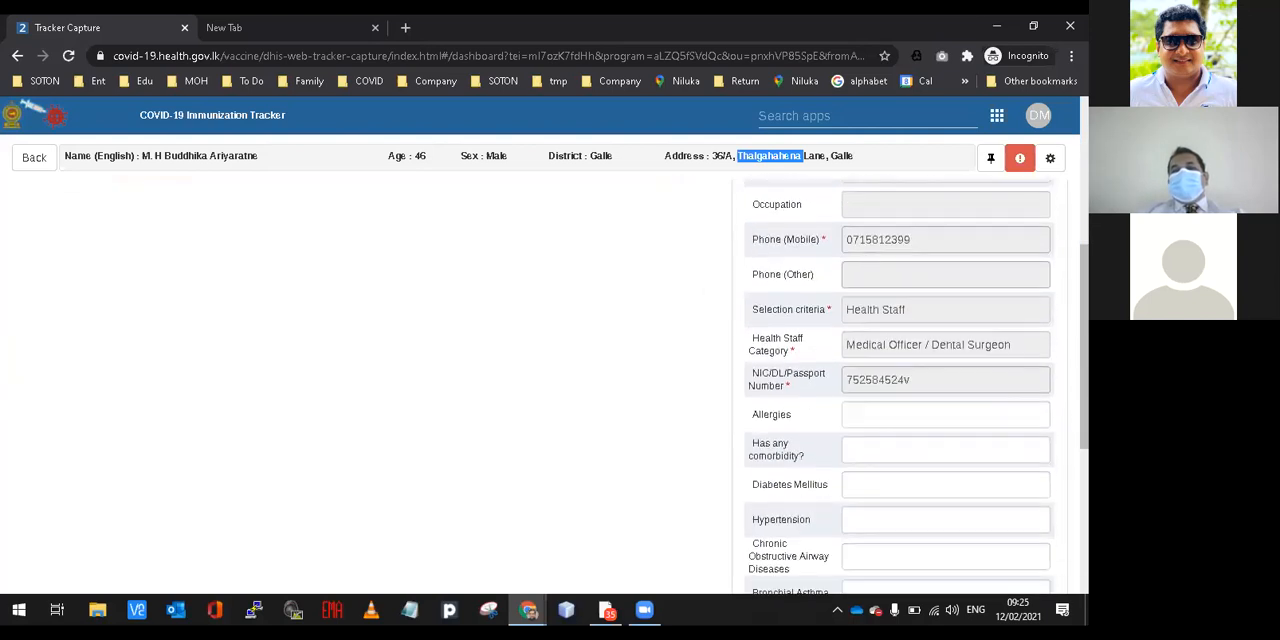
pyautogui.scroll(-3, 900, 400)
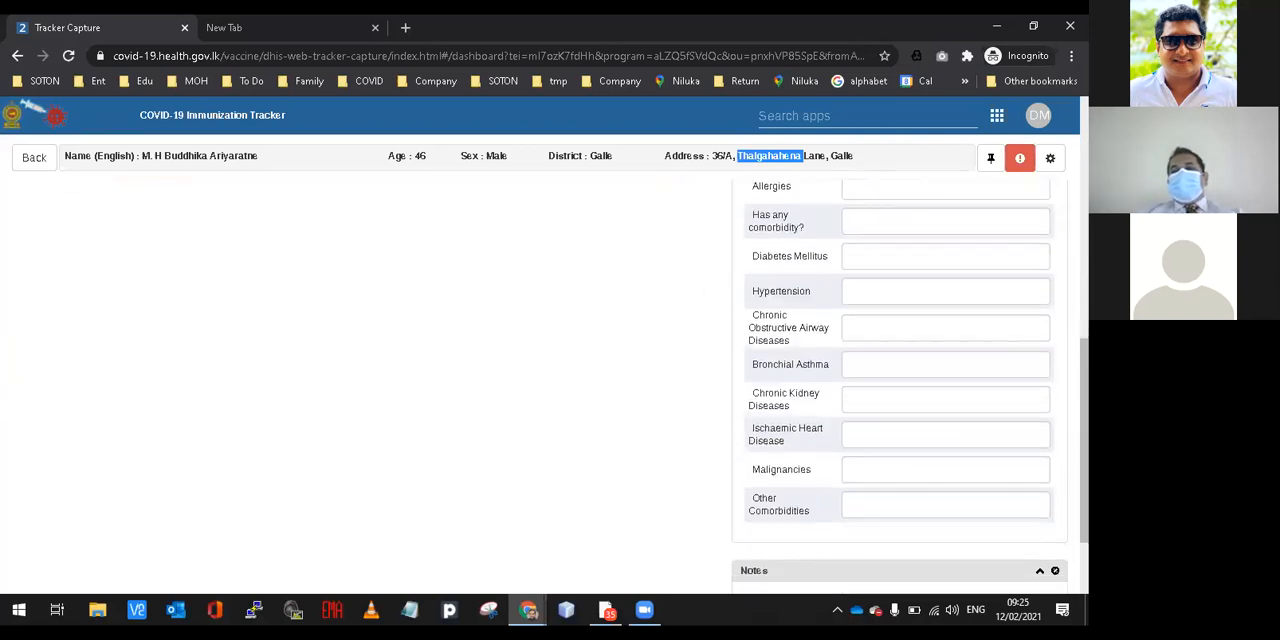
pyautogui.scroll(1, 900, 400)
pyautogui.scroll(5, 900, 400)
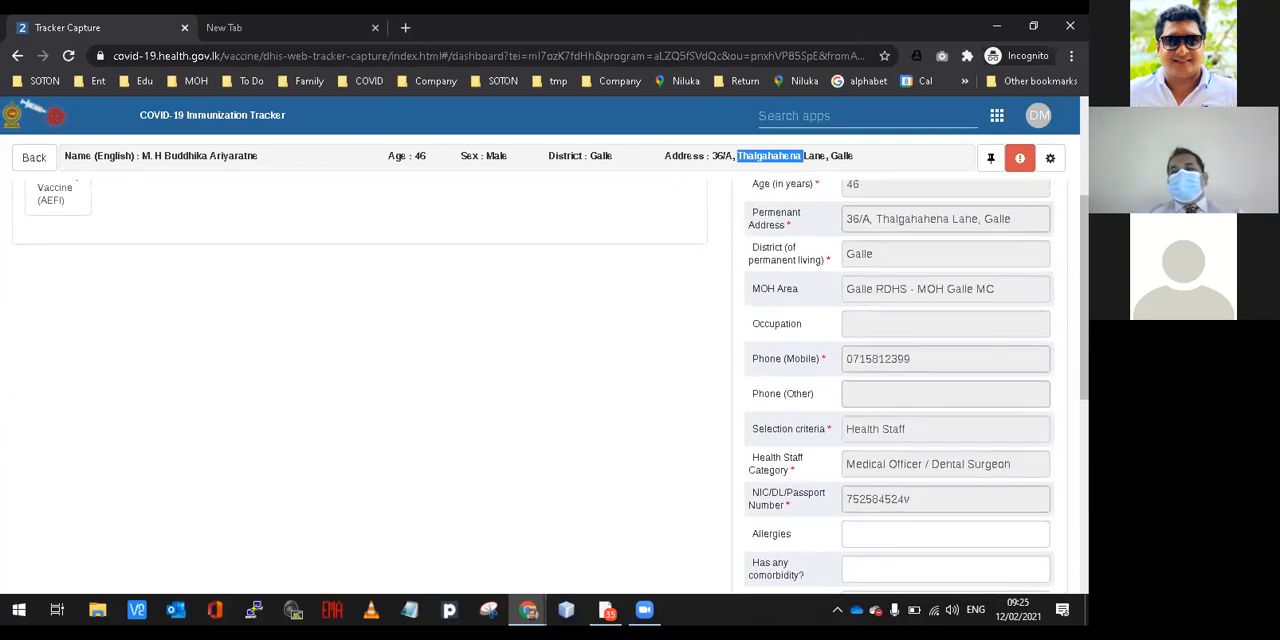
pyautogui.scroll(3, 886, 251)
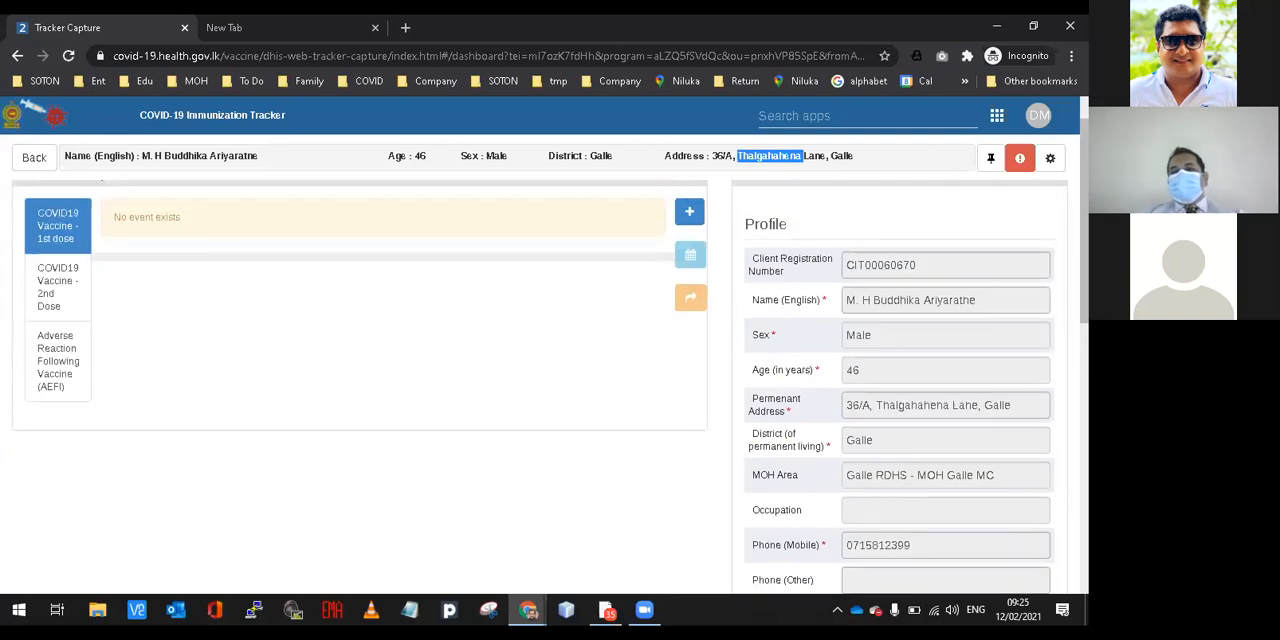
# Point out the name, sex and age fields in the person's profile.
pyautogui.scroll(1, 880, 251)
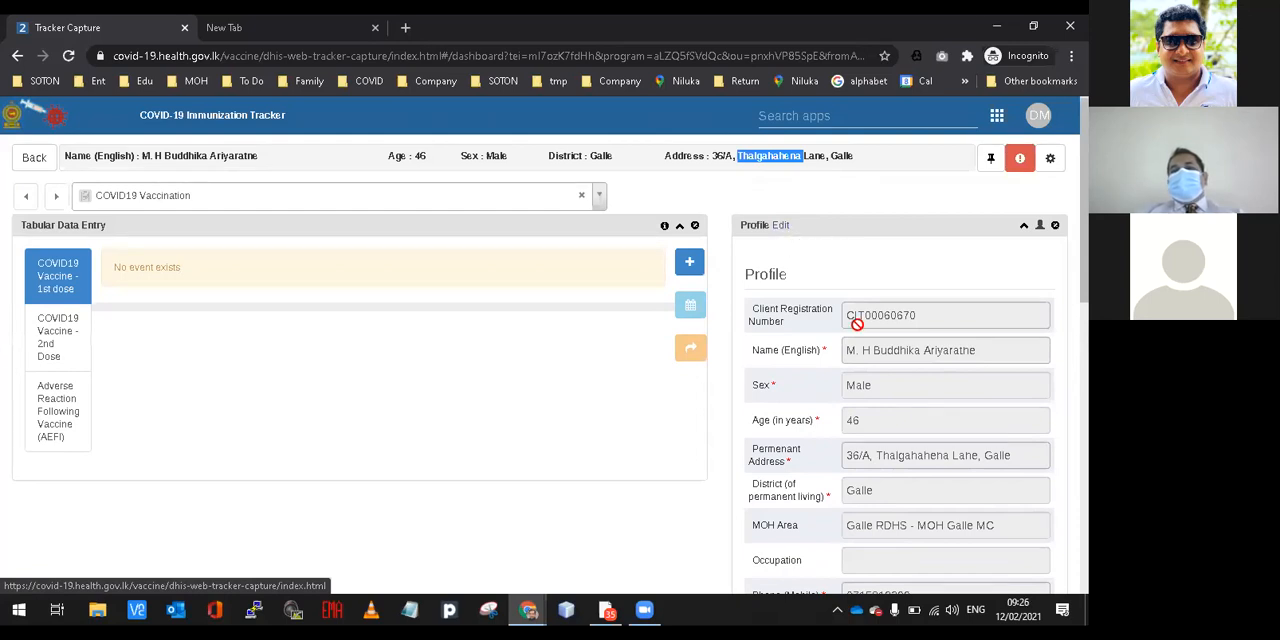
pyautogui.doubleClick(886, 350)
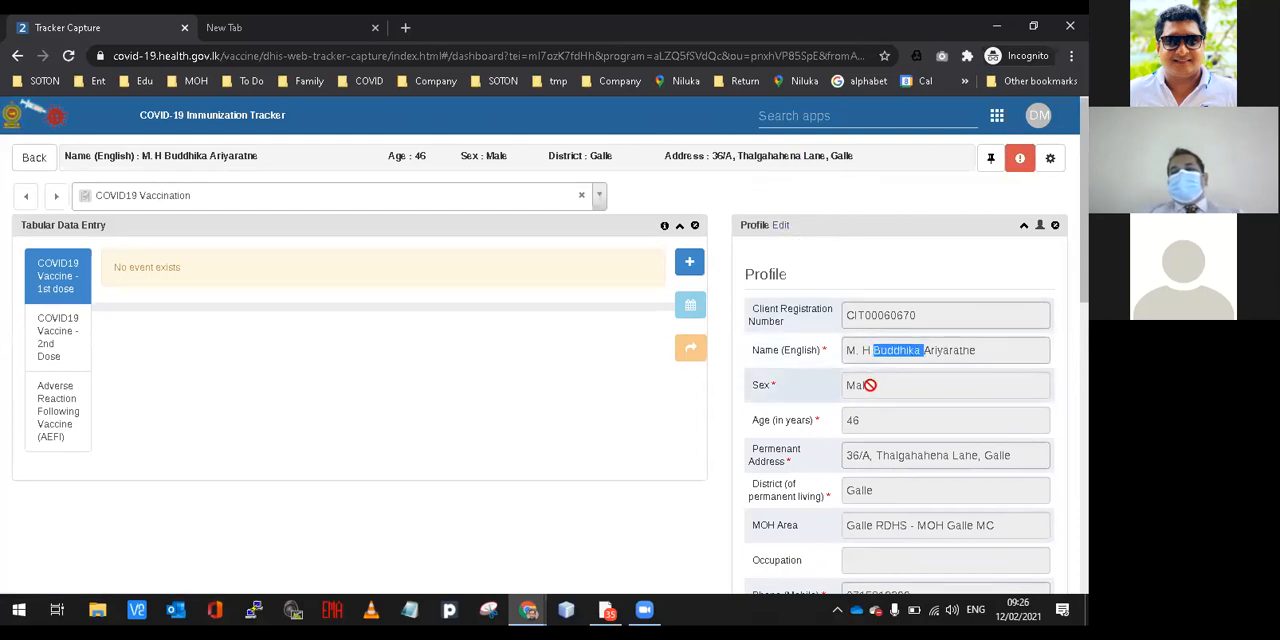
pyautogui.doubleClick(860, 385)
pyautogui.click(858, 423)
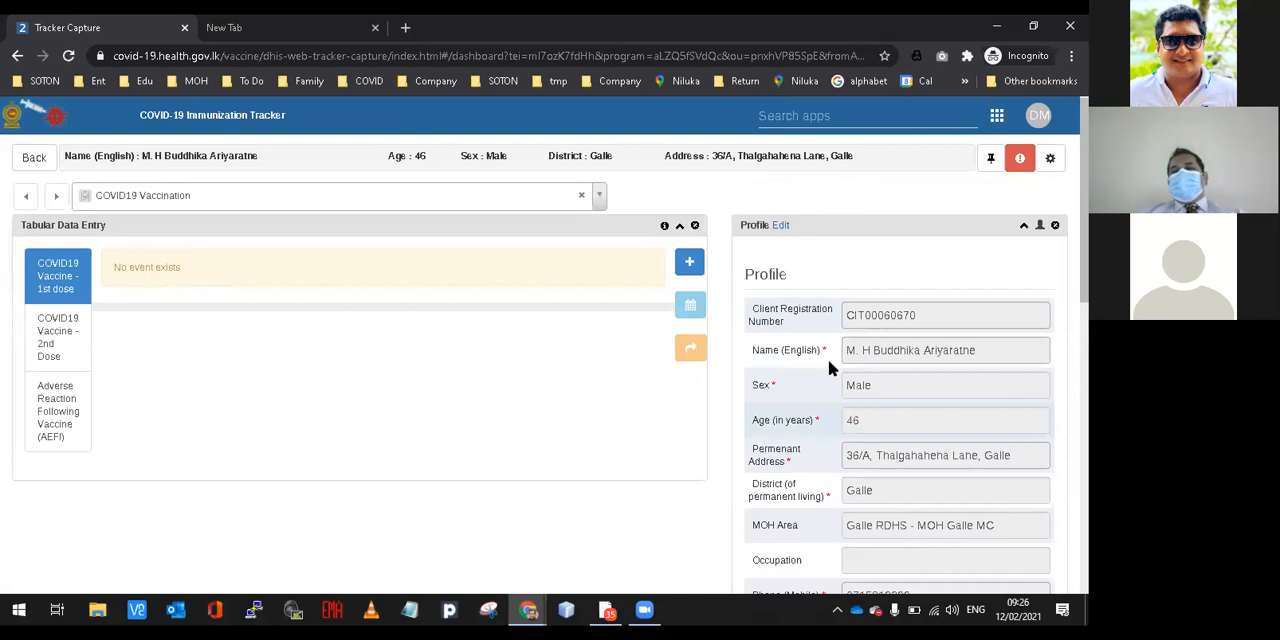
# Edit the person's profile to set the age to 47 years and save the change.
pyautogui.click(782, 227)
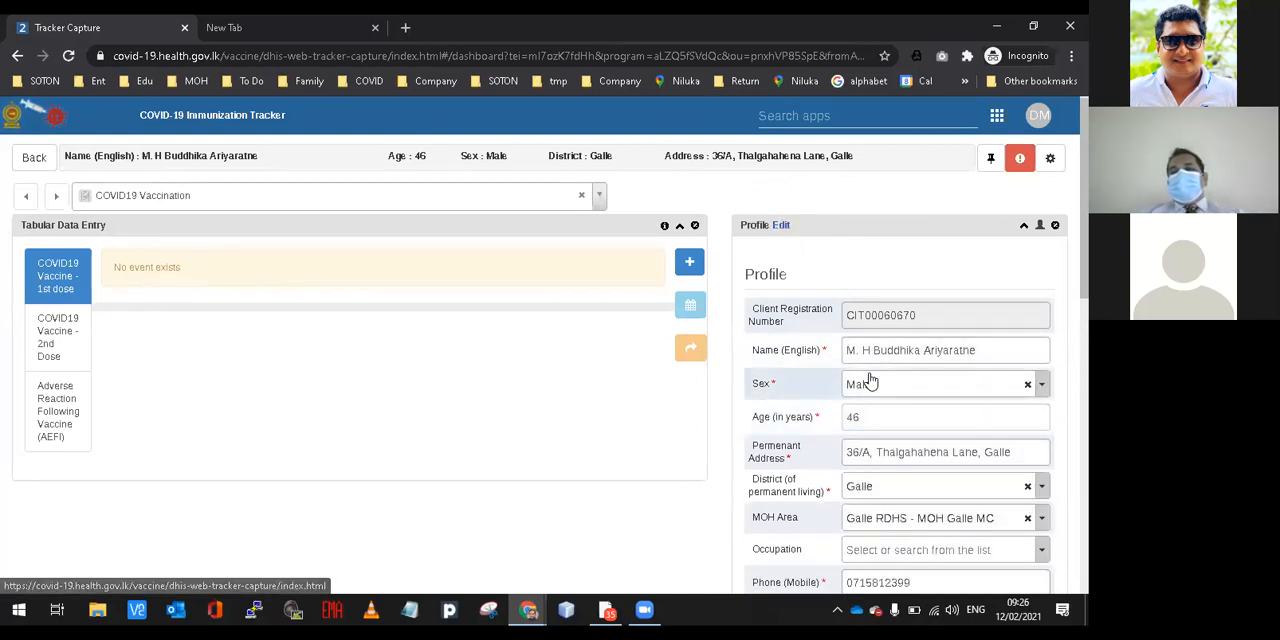
pyautogui.click(873, 414)
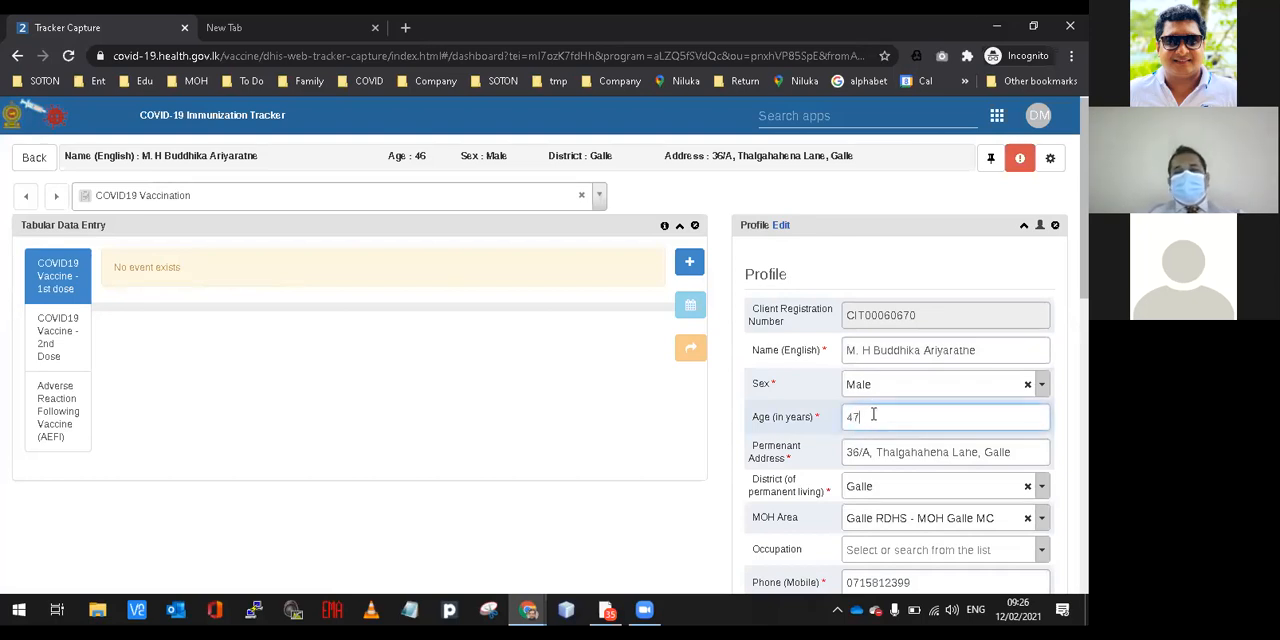
pyautogui.scroll(-8, 700, 400)
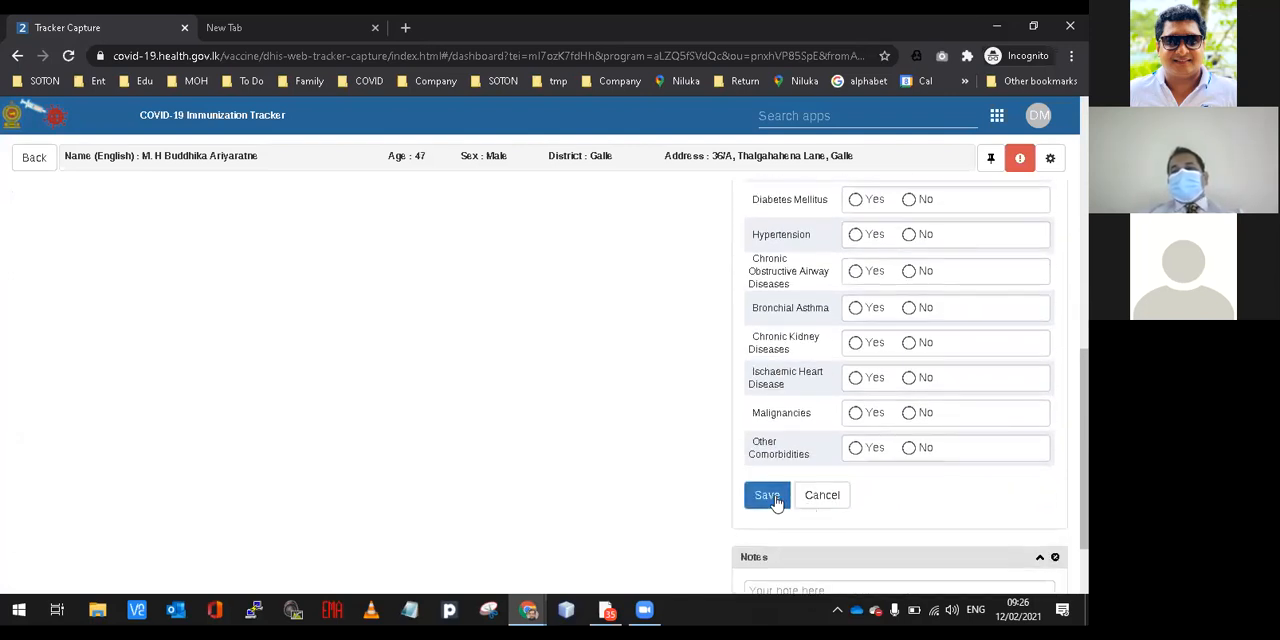
pyautogui.click(766, 495)
pyautogui.scroll(3, 900, 390)
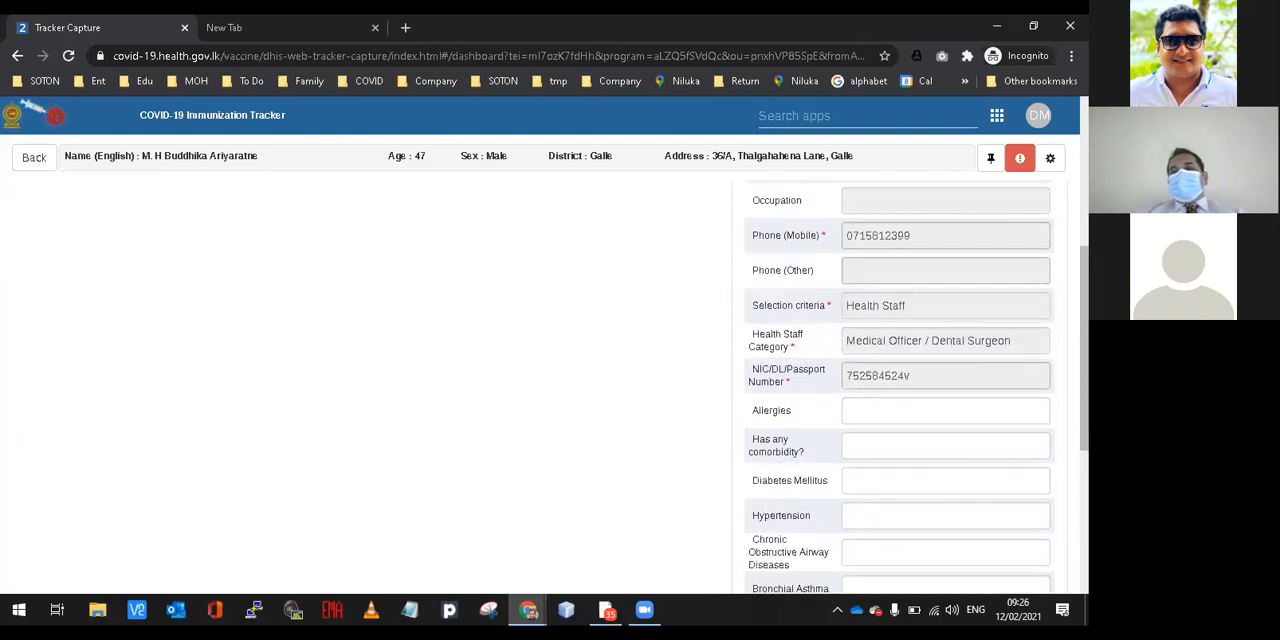
pyautogui.scroll(3, 900, 390)
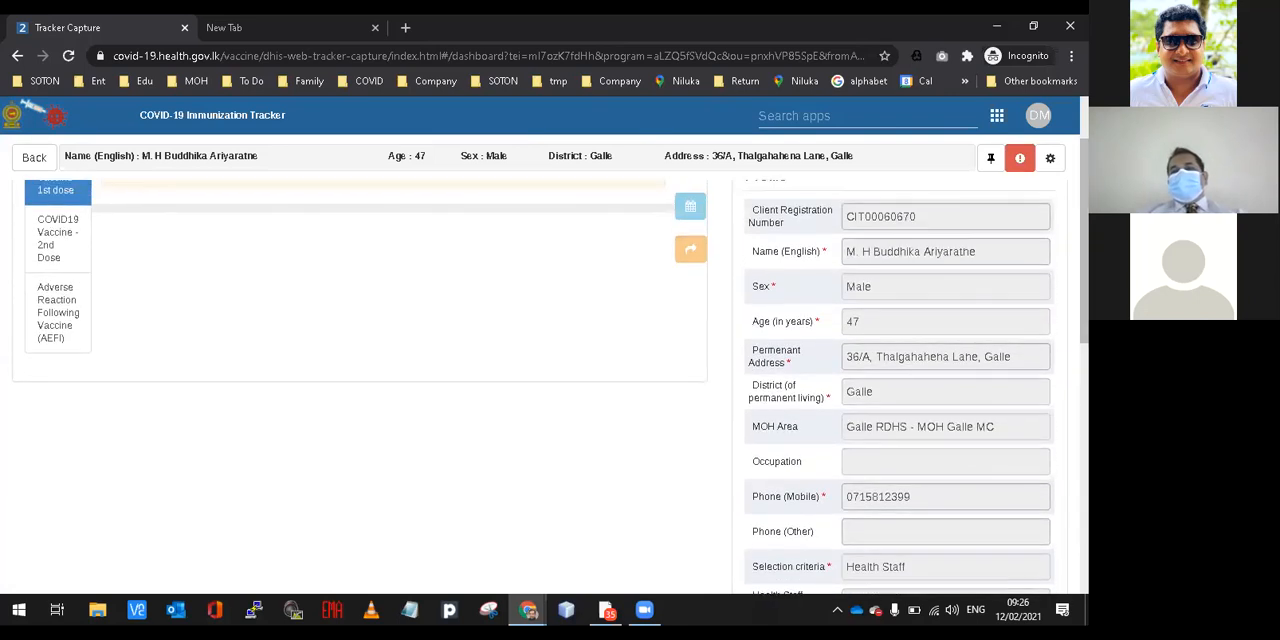
pyautogui.scroll(1, 916, 220)
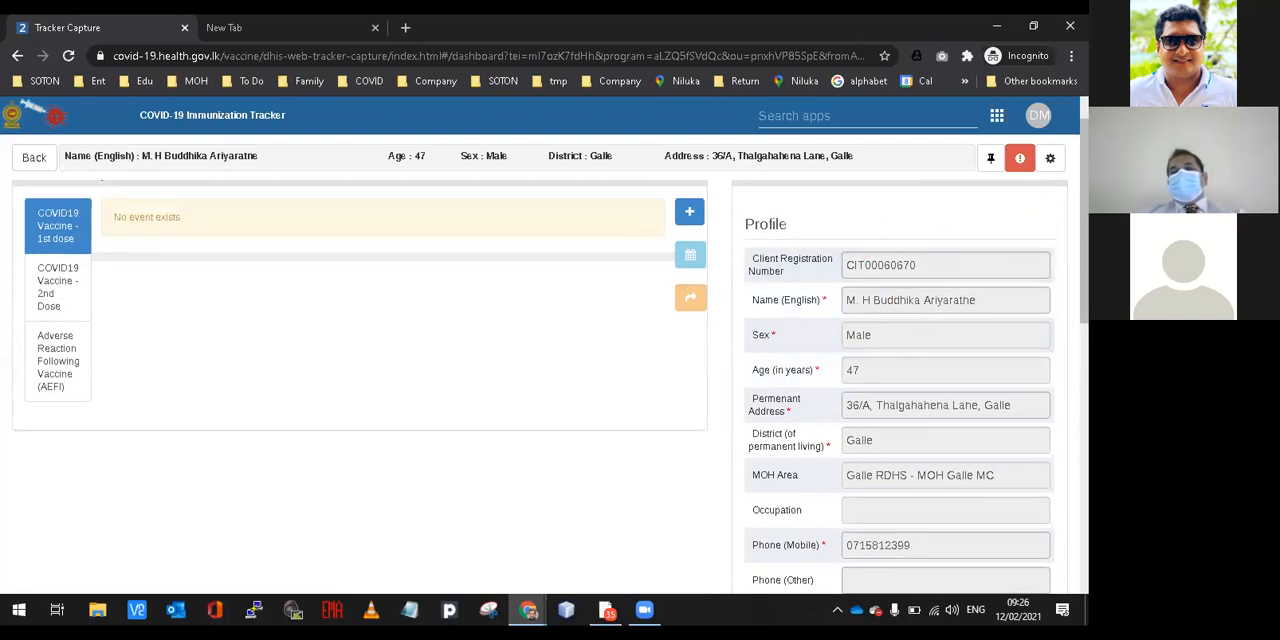
pyautogui.scroll(1, 540, 380)
pyautogui.scroll(1, 540, 380)
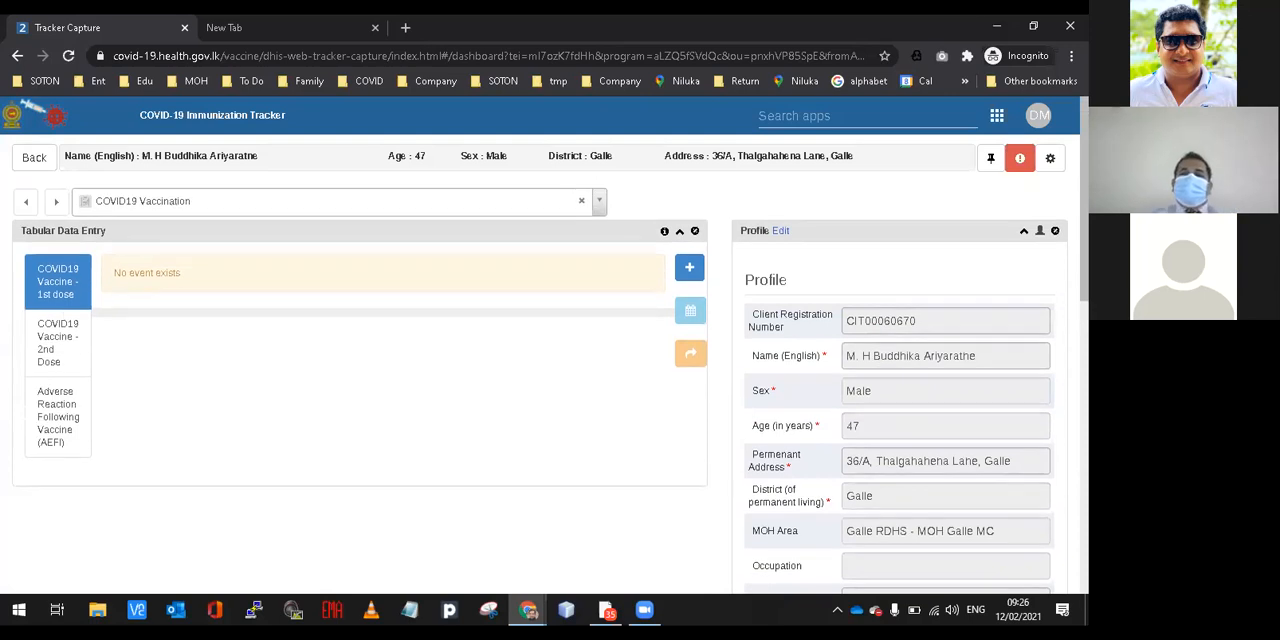
# Check the COVID19 Vaccine - 1st dose stage for existing events and highlight its event notice.
pyautogui.scroll(-2, 540, 380)
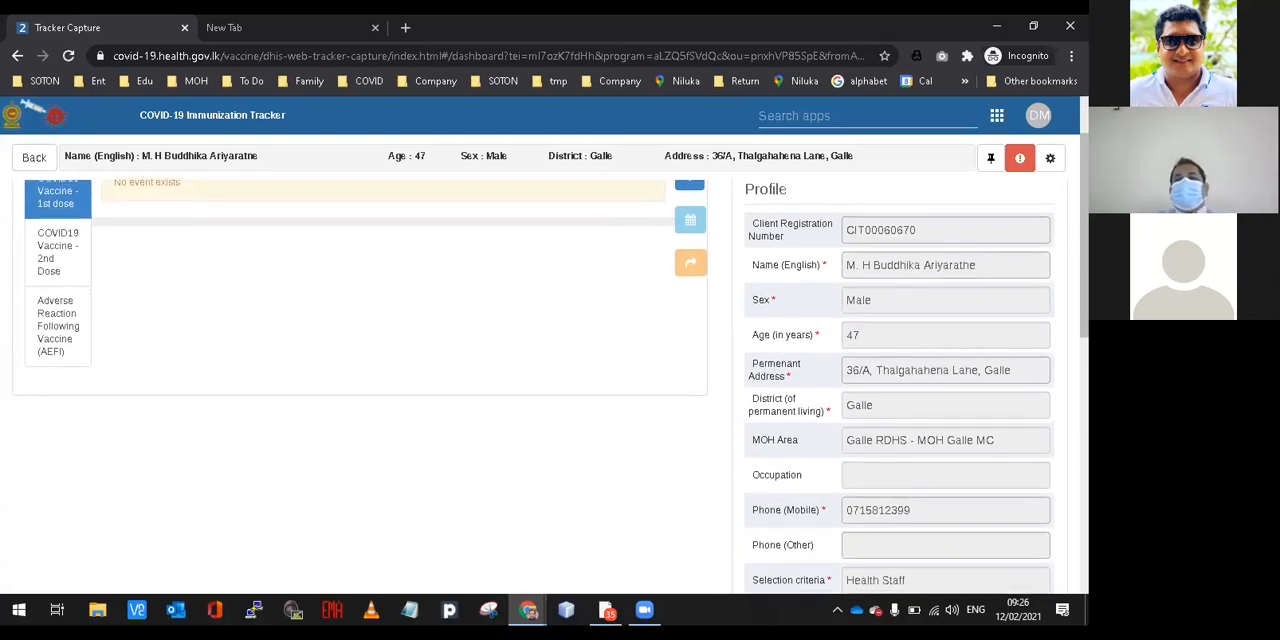
pyautogui.scroll(2, 540, 380)
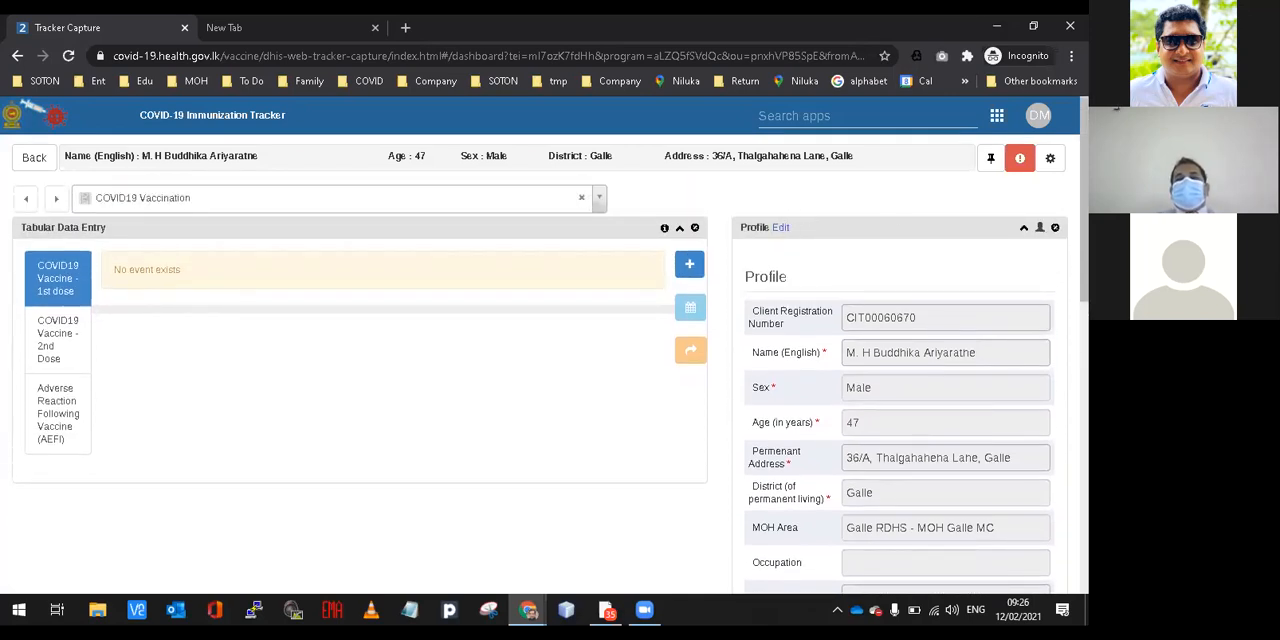
pyautogui.scroll(1, 540, 380)
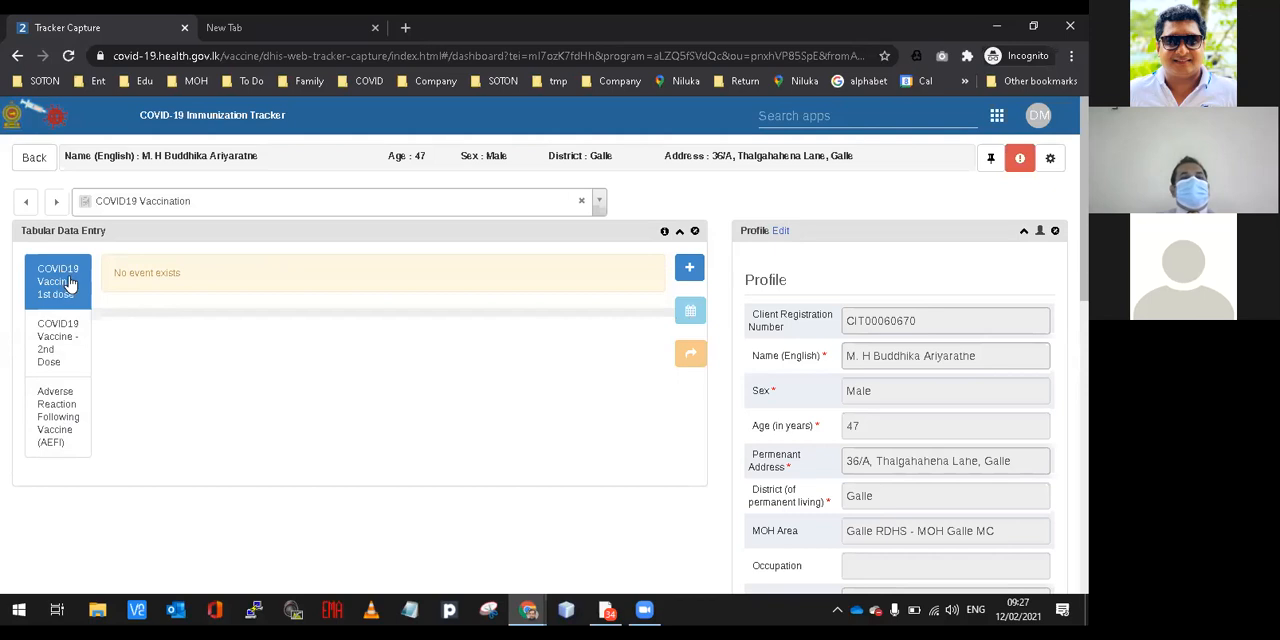
pyautogui.moveTo(114, 275); pyautogui.dragTo(179, 277)
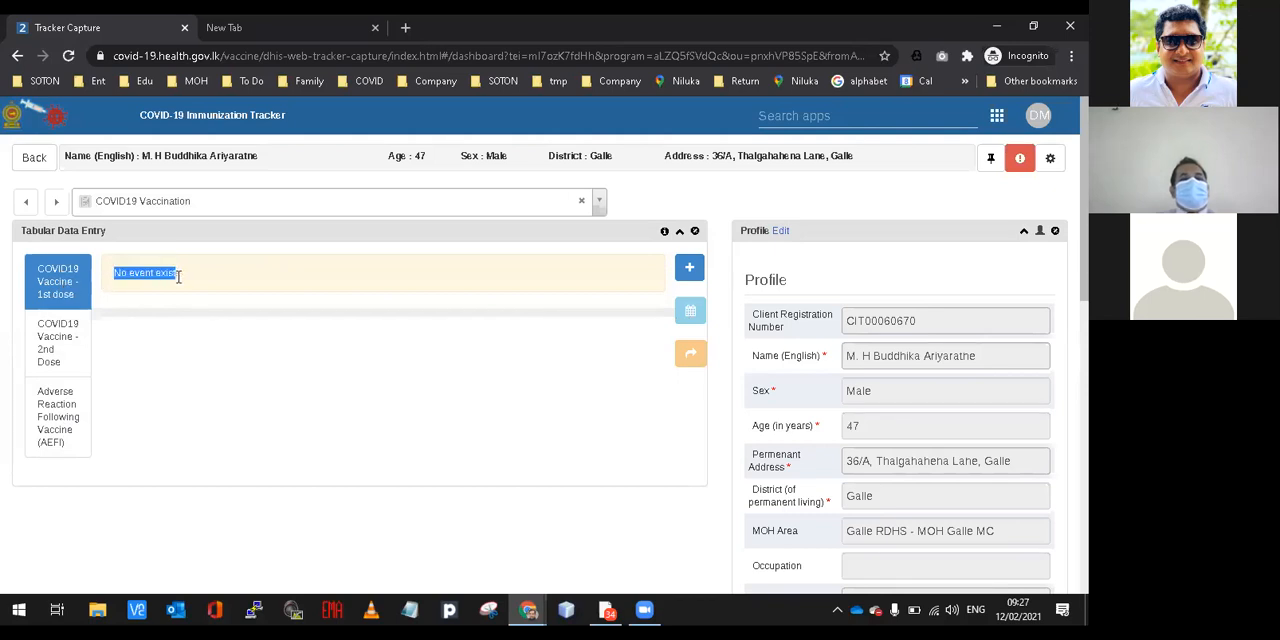
pyautogui.click(180, 277)
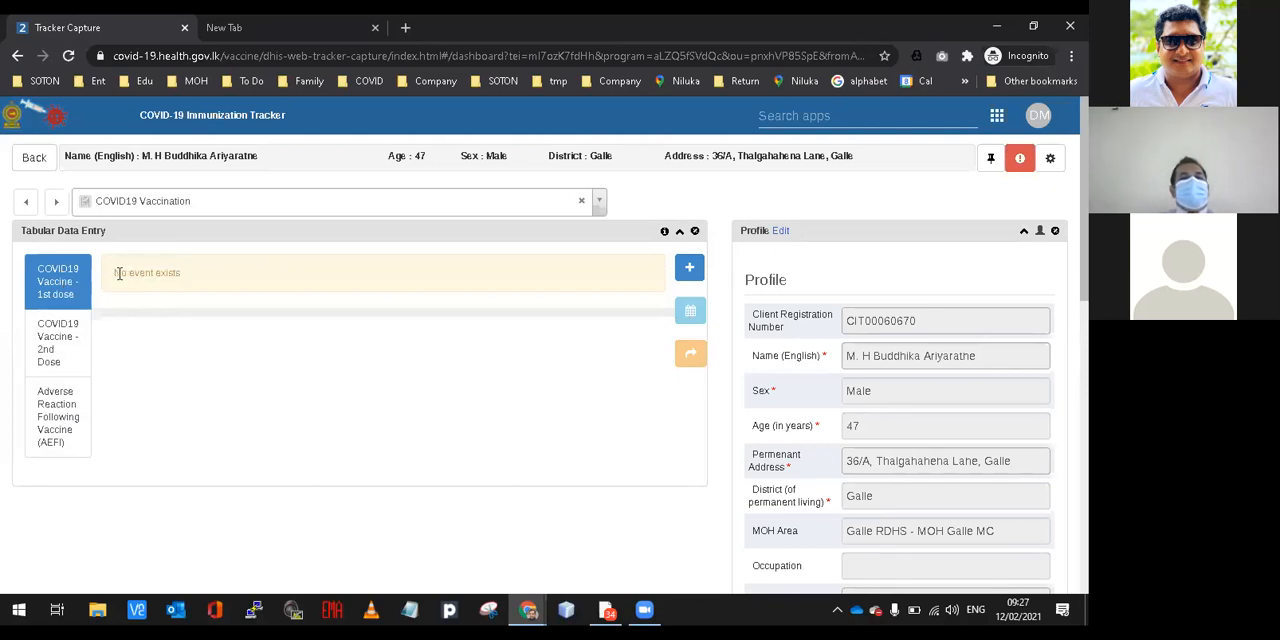
pyautogui.moveTo(115, 273); pyautogui.dragTo(488, 280)
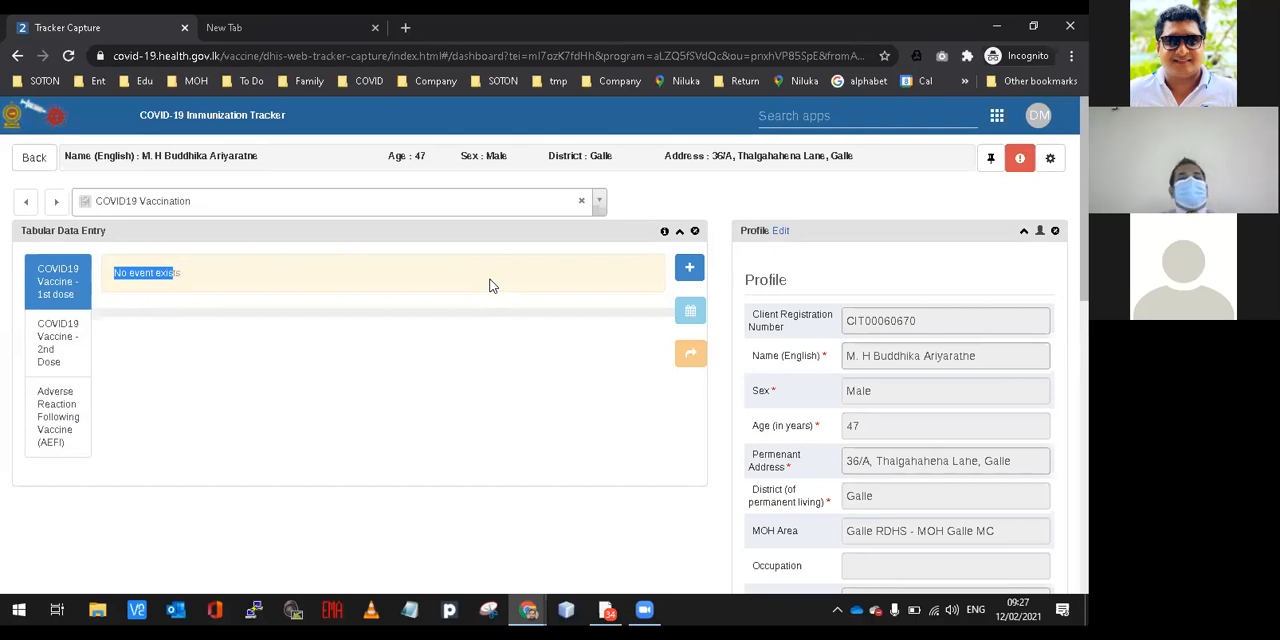
# Add a new event to the COVID19 Vaccine - 1st dose stage dated 2021-02-12 and save it.
pyautogui.click(689, 270)
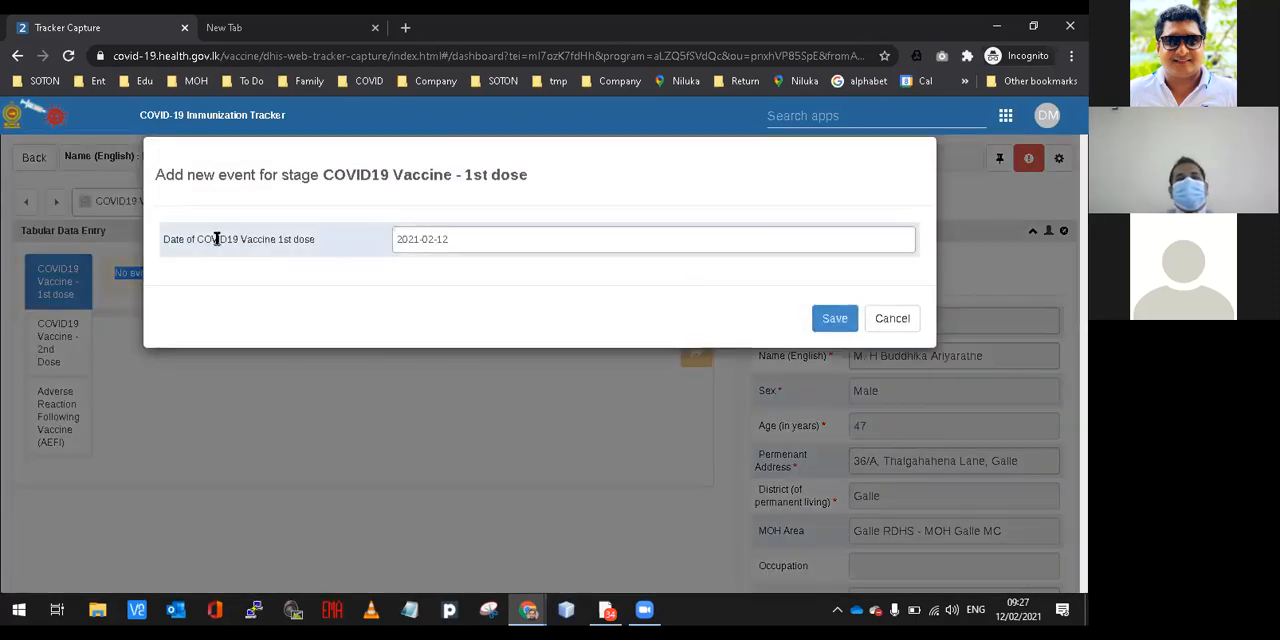
pyautogui.moveTo(164, 177); pyautogui.dragTo(317, 177)
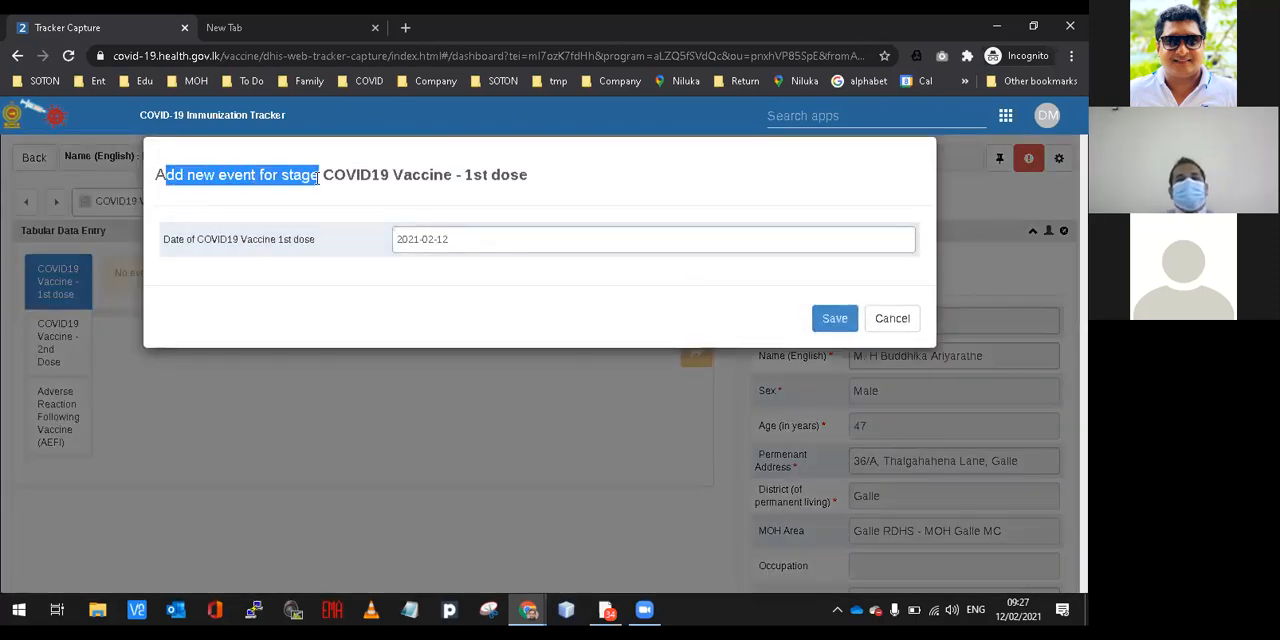
pyautogui.click(339, 175)
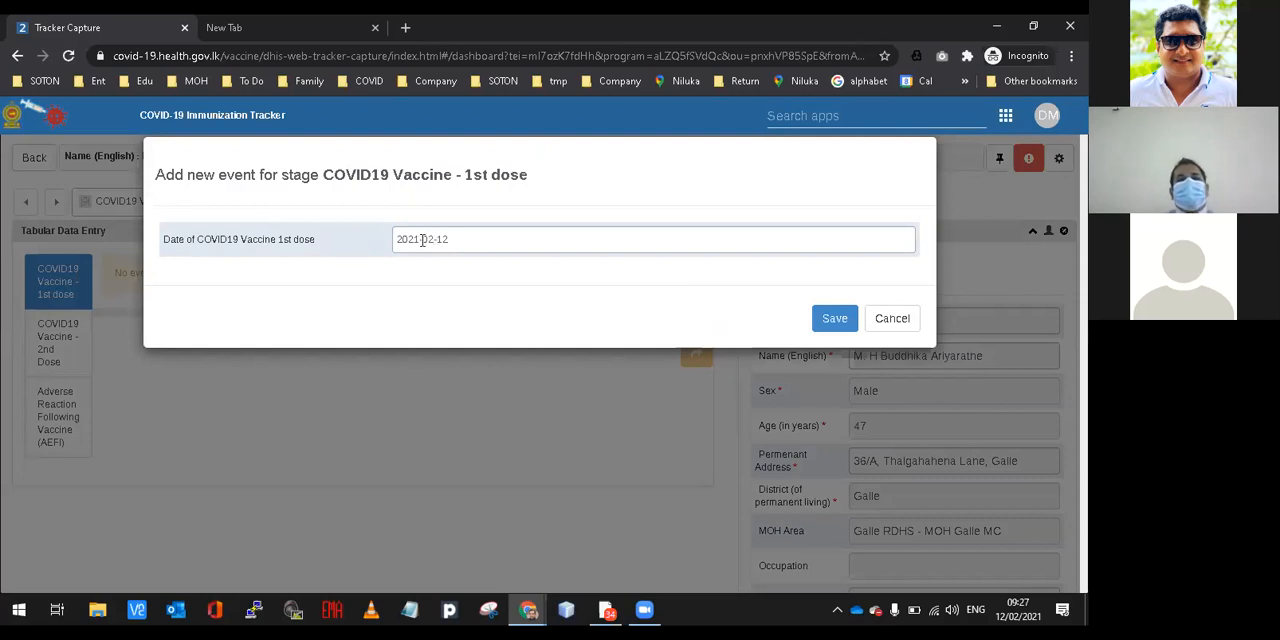
pyautogui.click(836, 319)
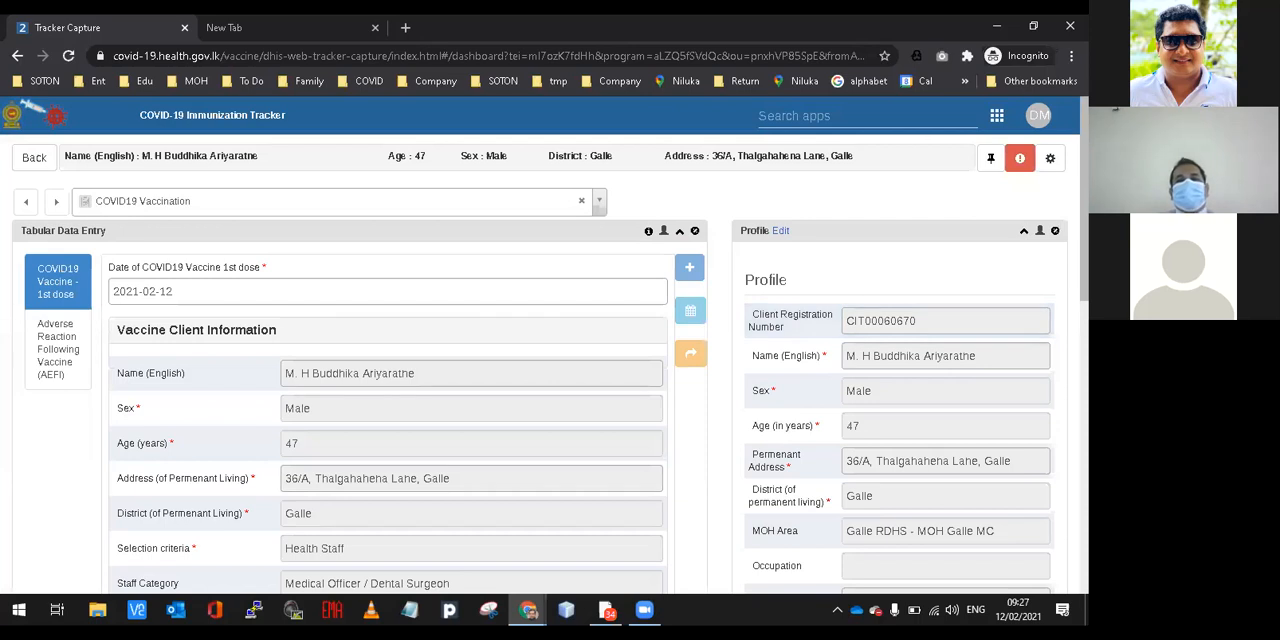
# Set Vaccine 1st dose given to Yes in the event's Vaccination Information section.
pyautogui.scroll(-1, 540, 388)
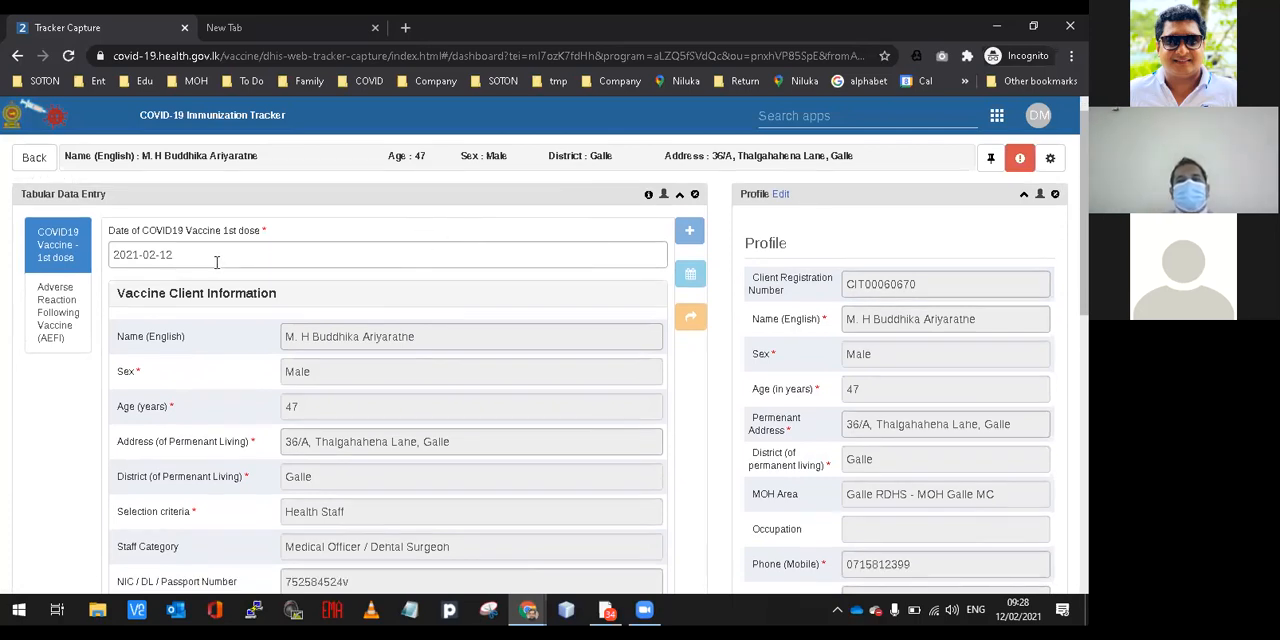
pyautogui.scroll(-2, 168, 243)
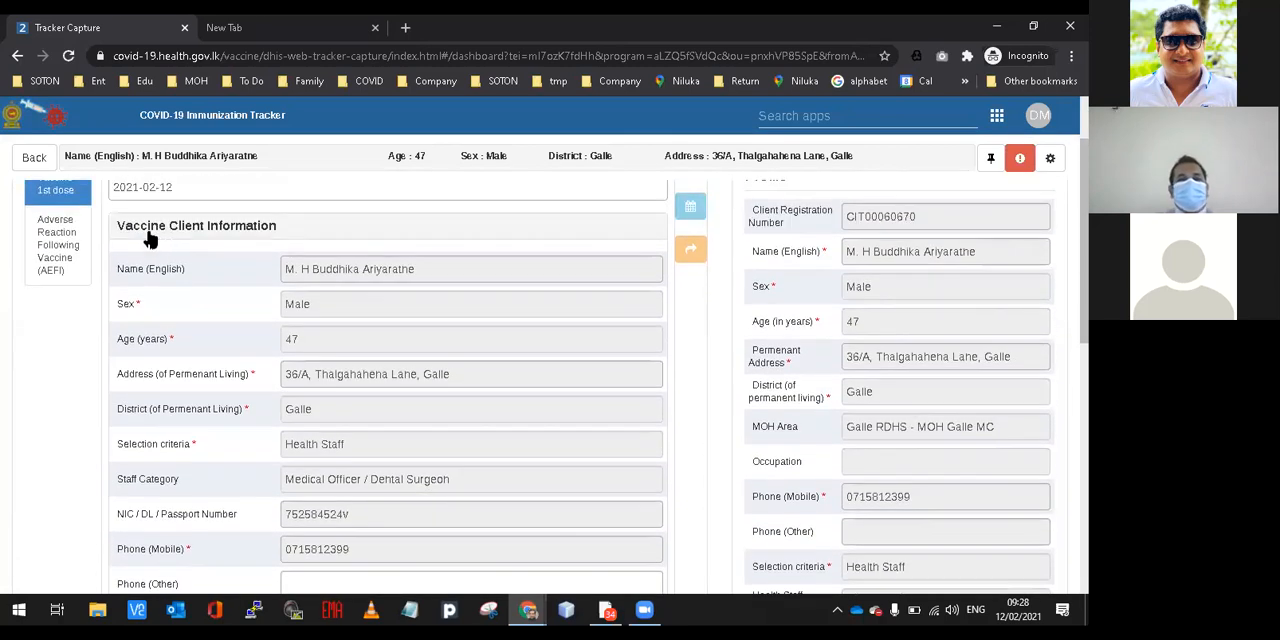
pyautogui.scroll(-5, 557, 366)
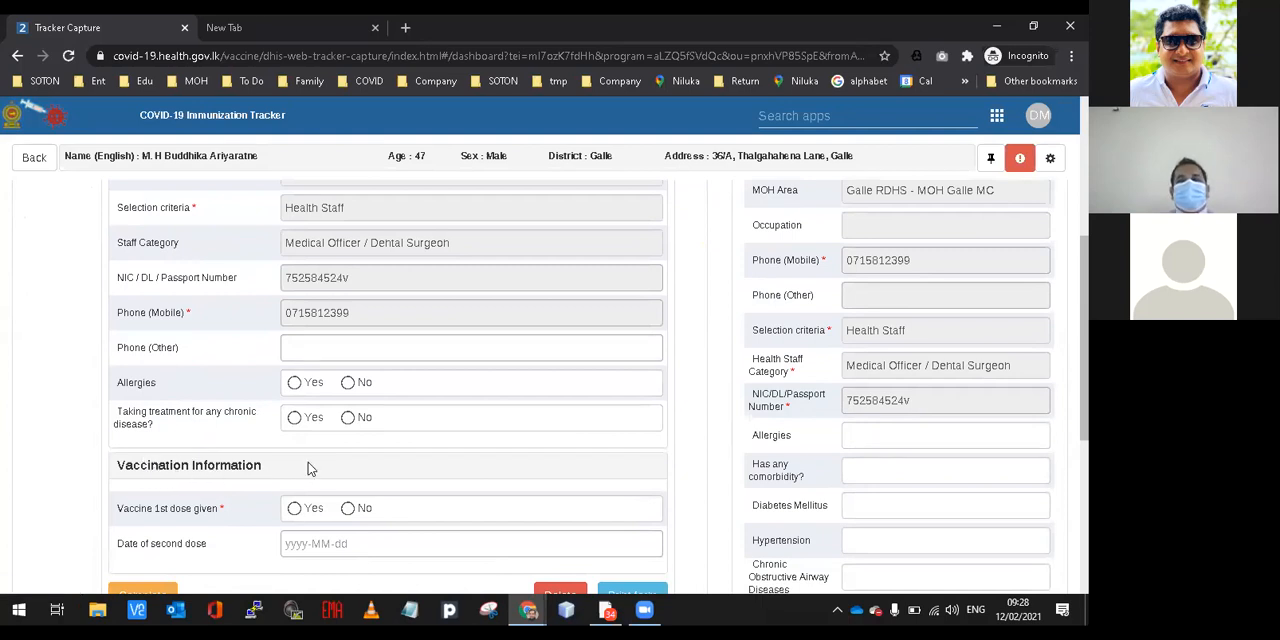
pyautogui.scroll(-1, 400, 485)
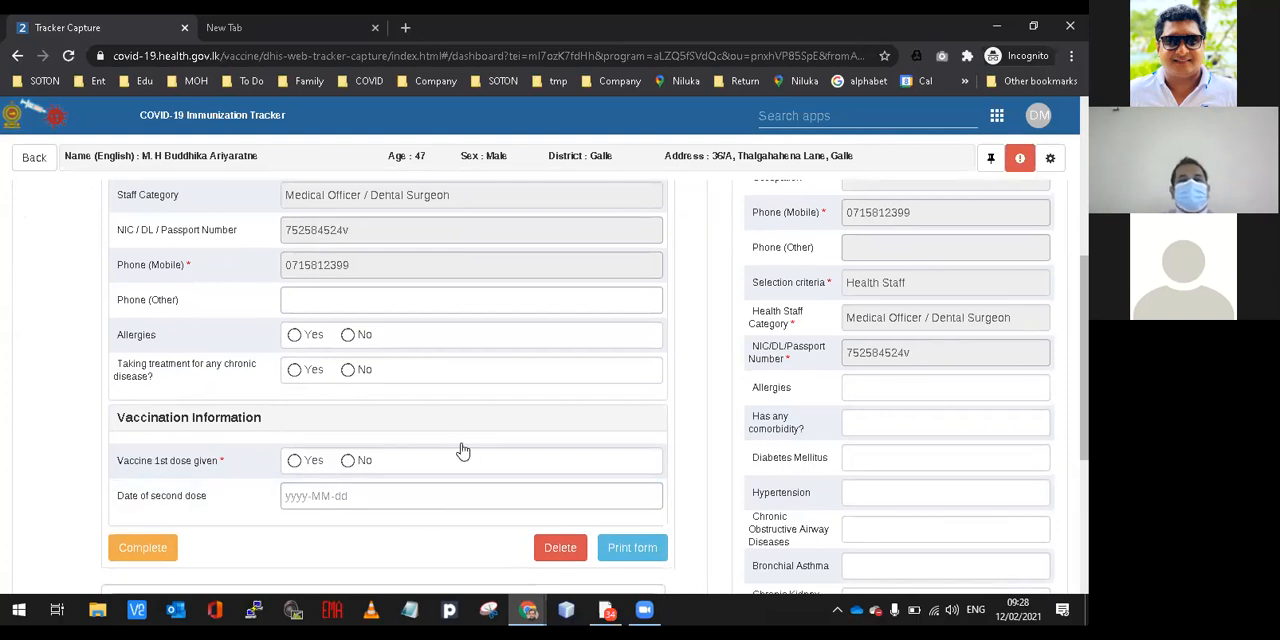
pyautogui.click(296, 462)
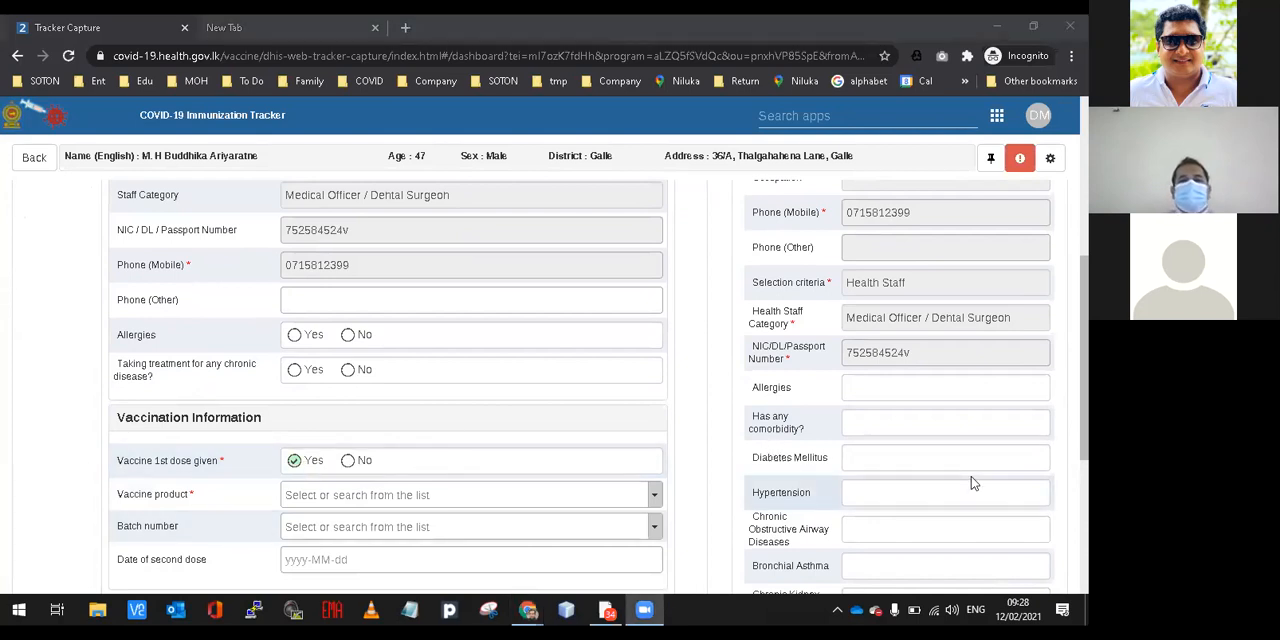
pyautogui.scroll(-1, 780, 460)
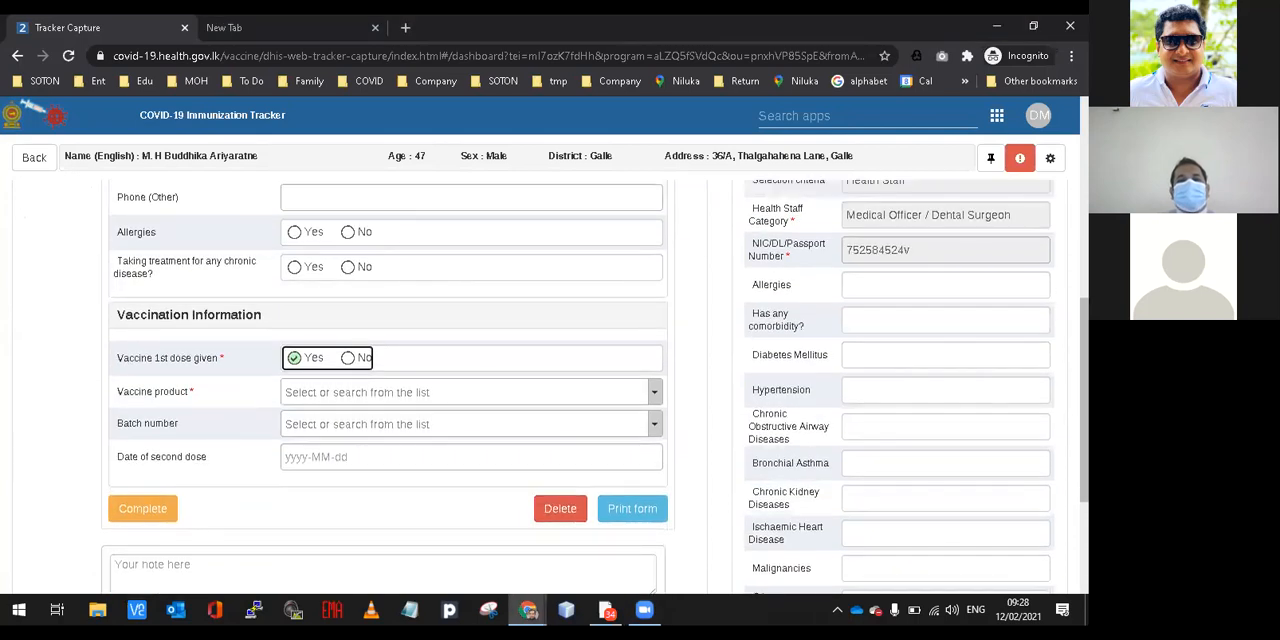
# Select COVISHIELD as the vaccine product and COVISHIELD - 4020Z025 as the batch number.
pyautogui.click(655, 393)
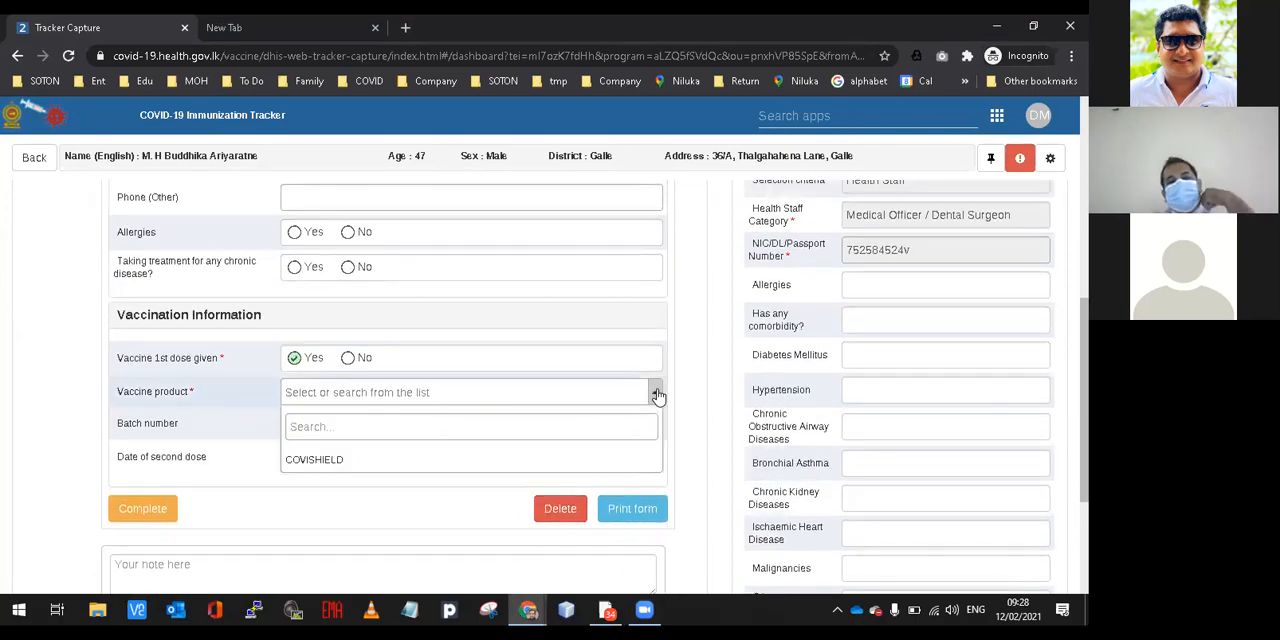
pyautogui.click(318, 462)
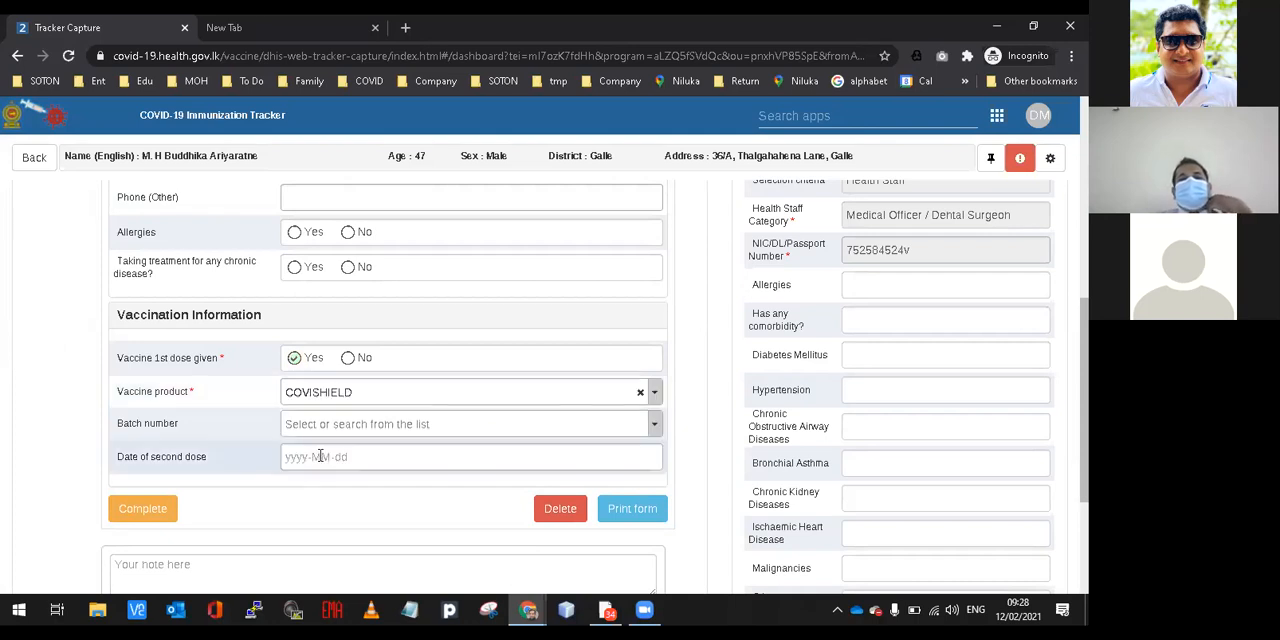
pyautogui.click(384, 398)
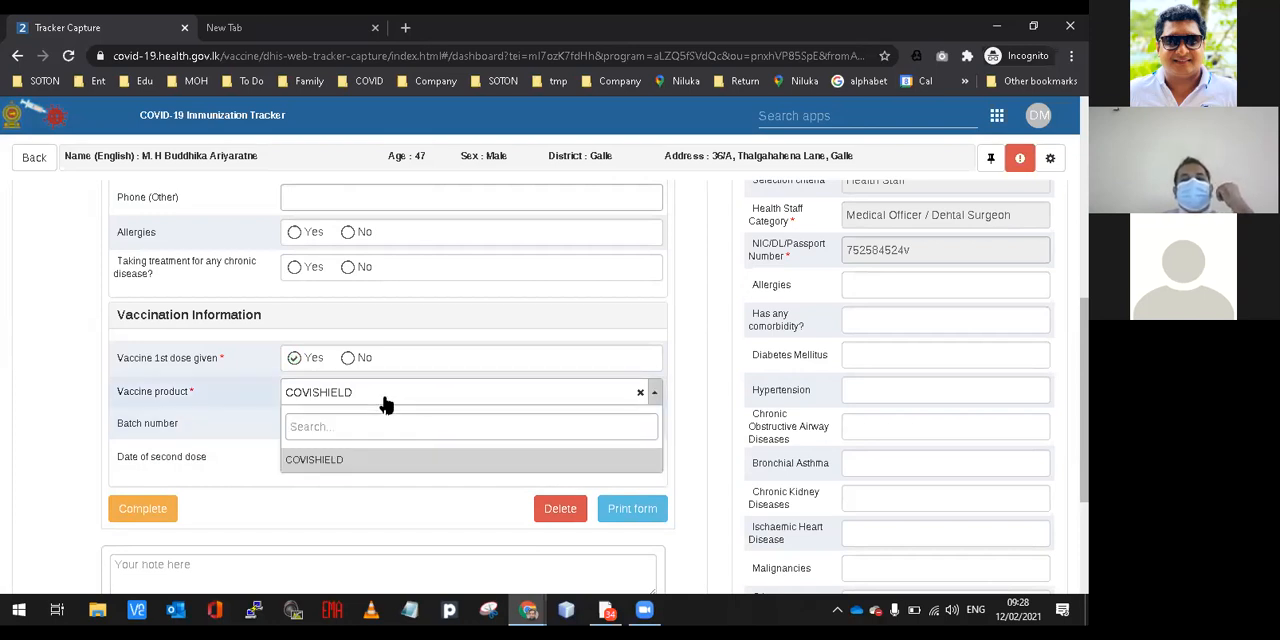
pyautogui.click(386, 404)
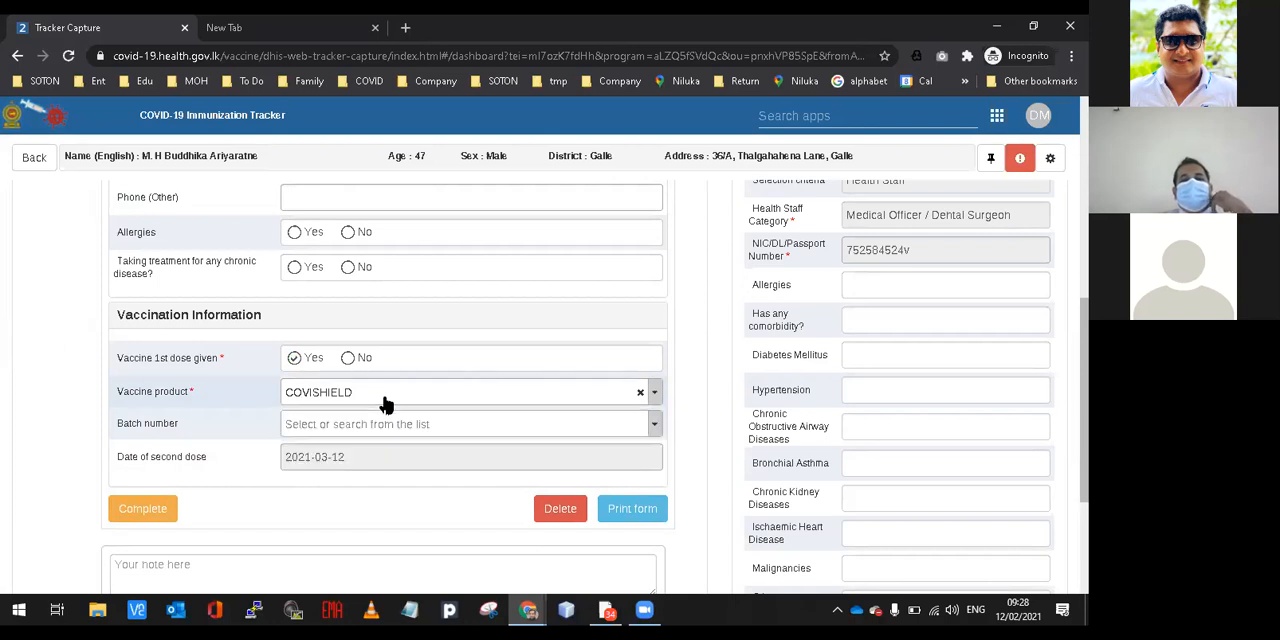
pyautogui.click(361, 425)
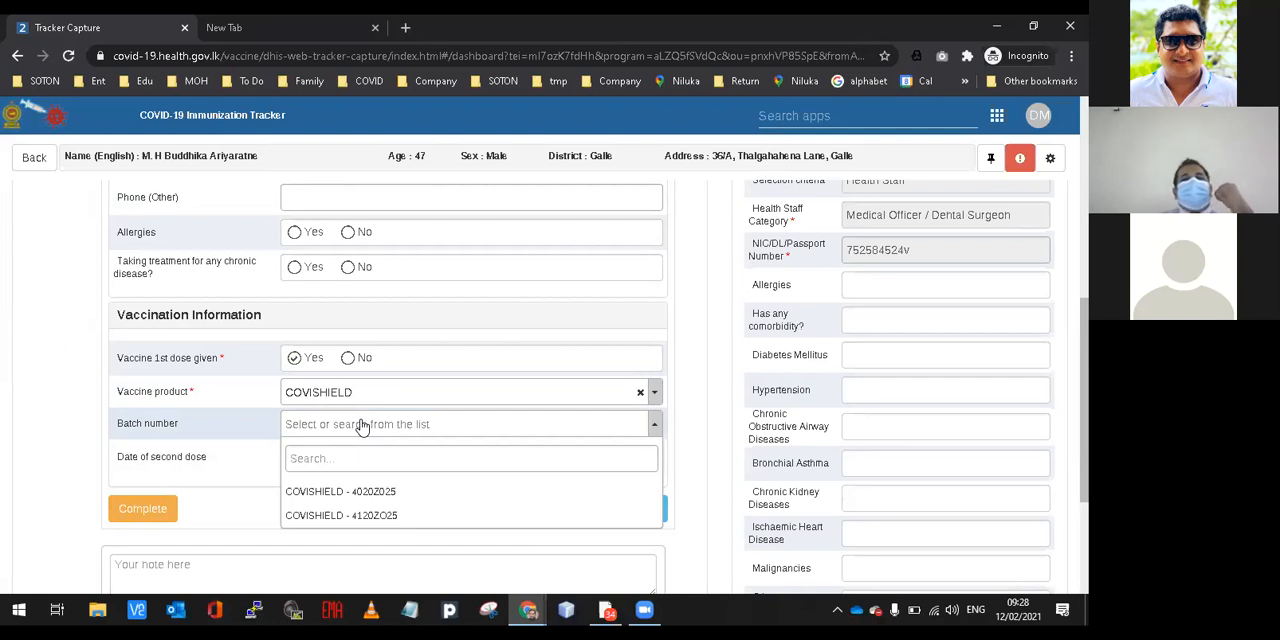
pyautogui.click(342, 492)
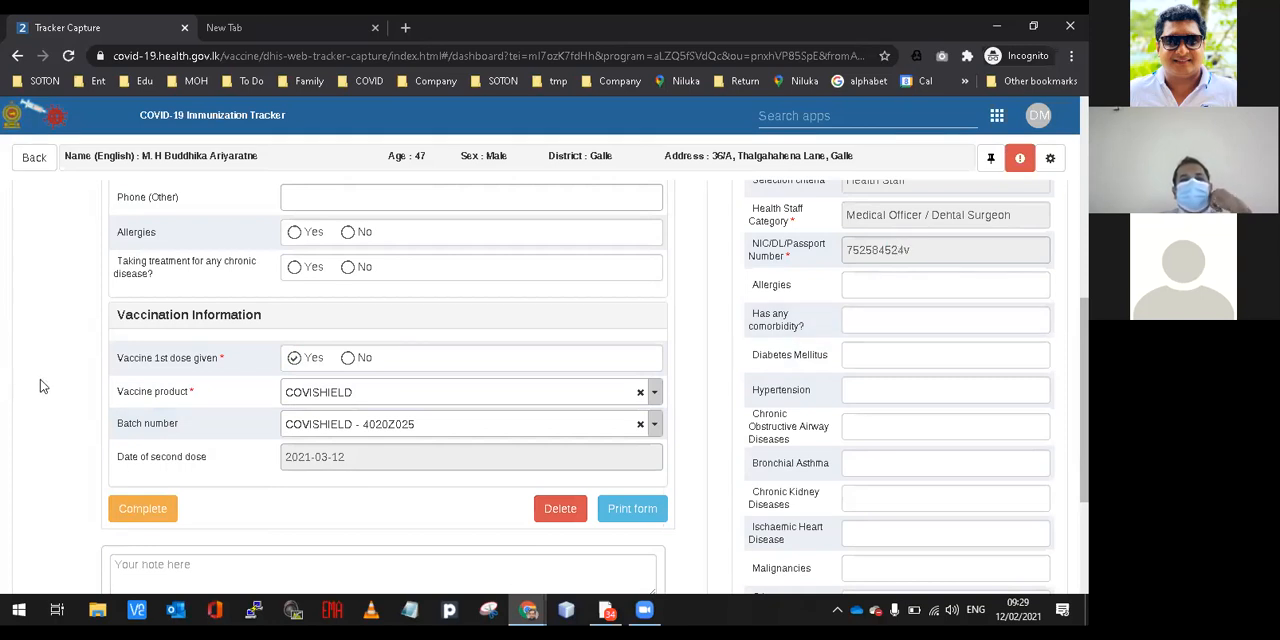
# Point out the date of second dose in the Vaccination Information section.
pyautogui.click(596, 143)
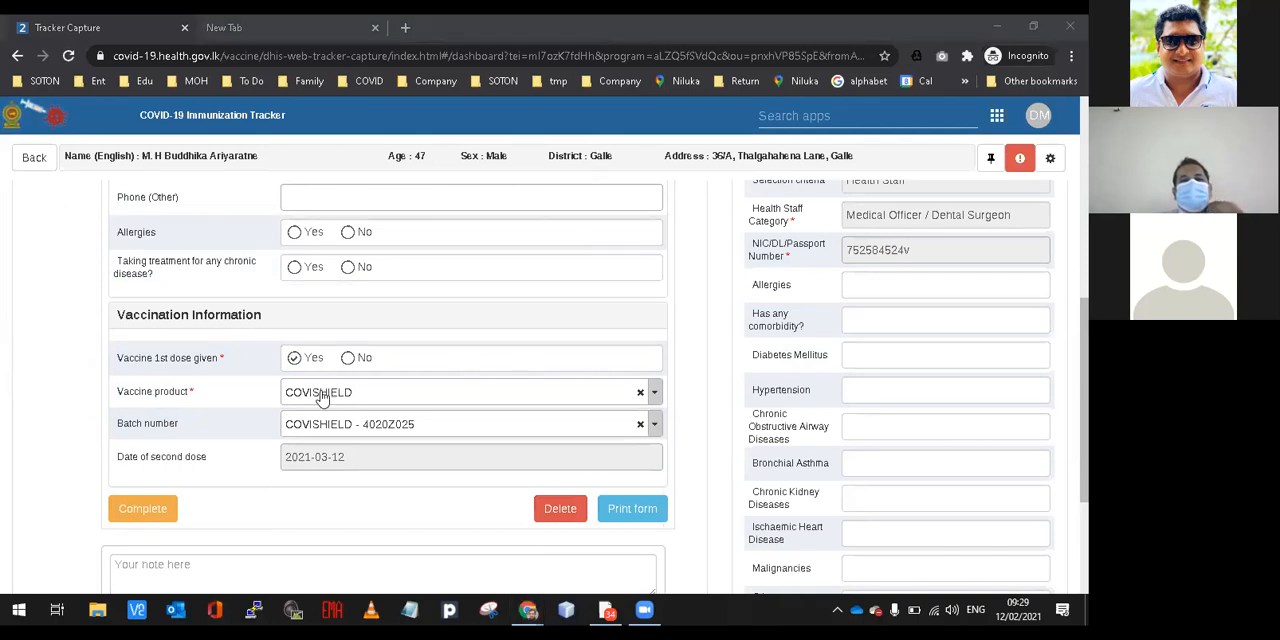
pyautogui.click(307, 457)
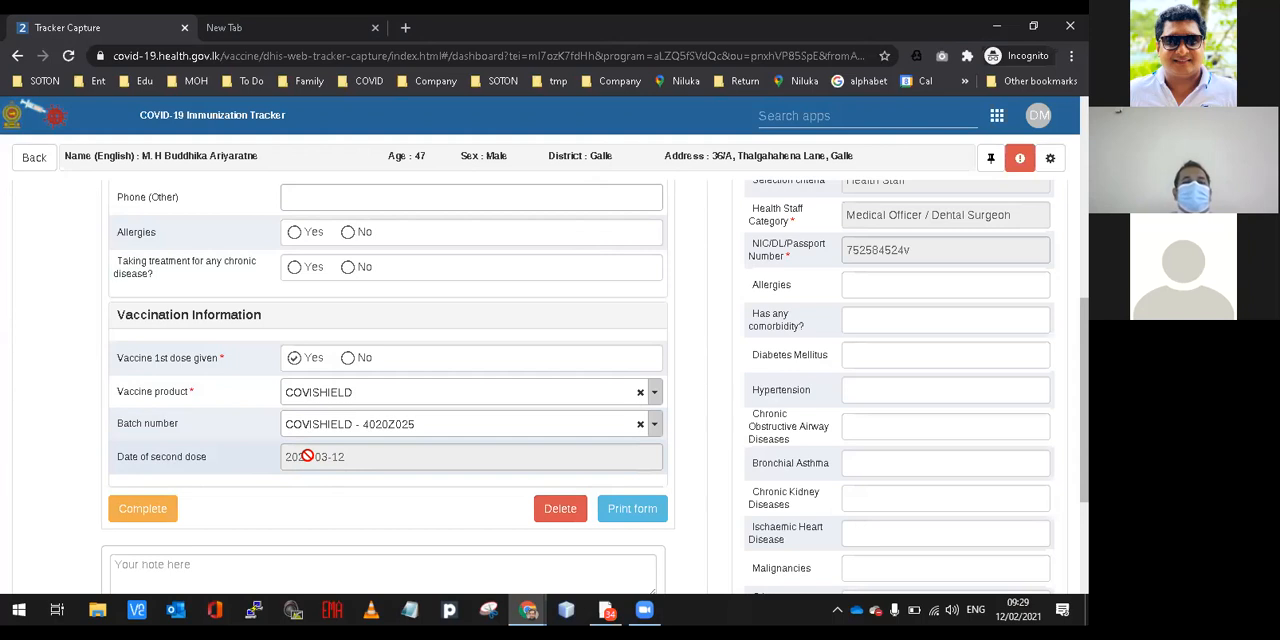
pyautogui.moveTo(346, 457); pyautogui.dragTo(282, 456)
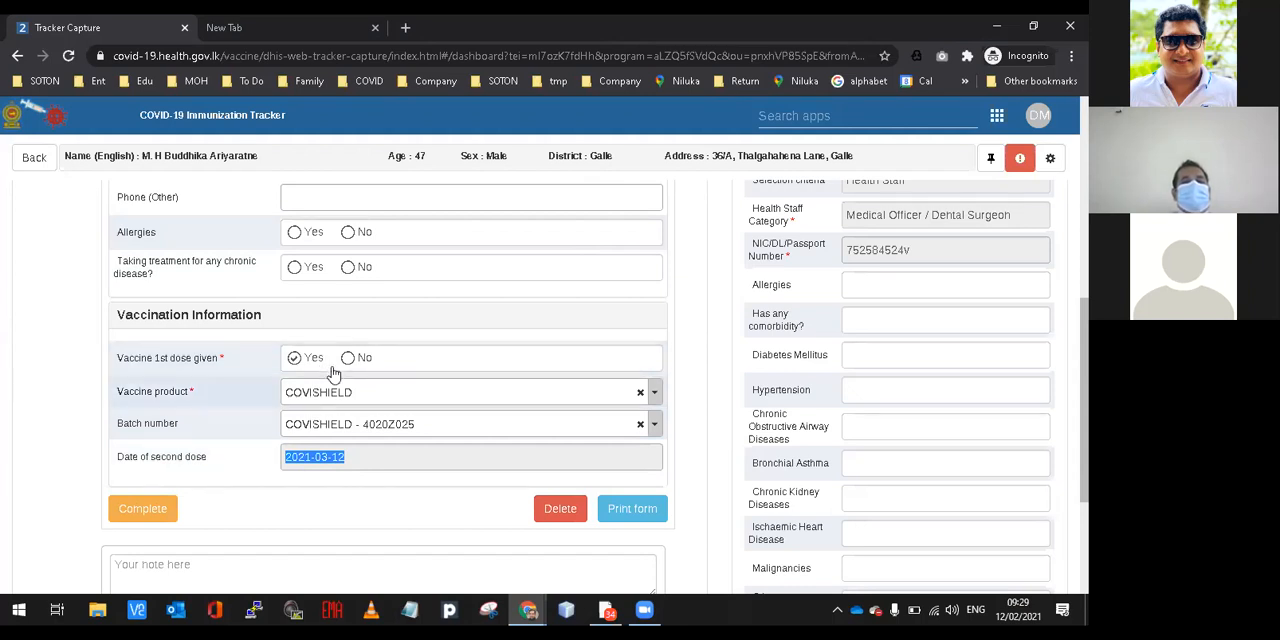
# Complete the COVID19 Vaccine - 1st dose event and exit the person's record.
pyautogui.click(150, 508)
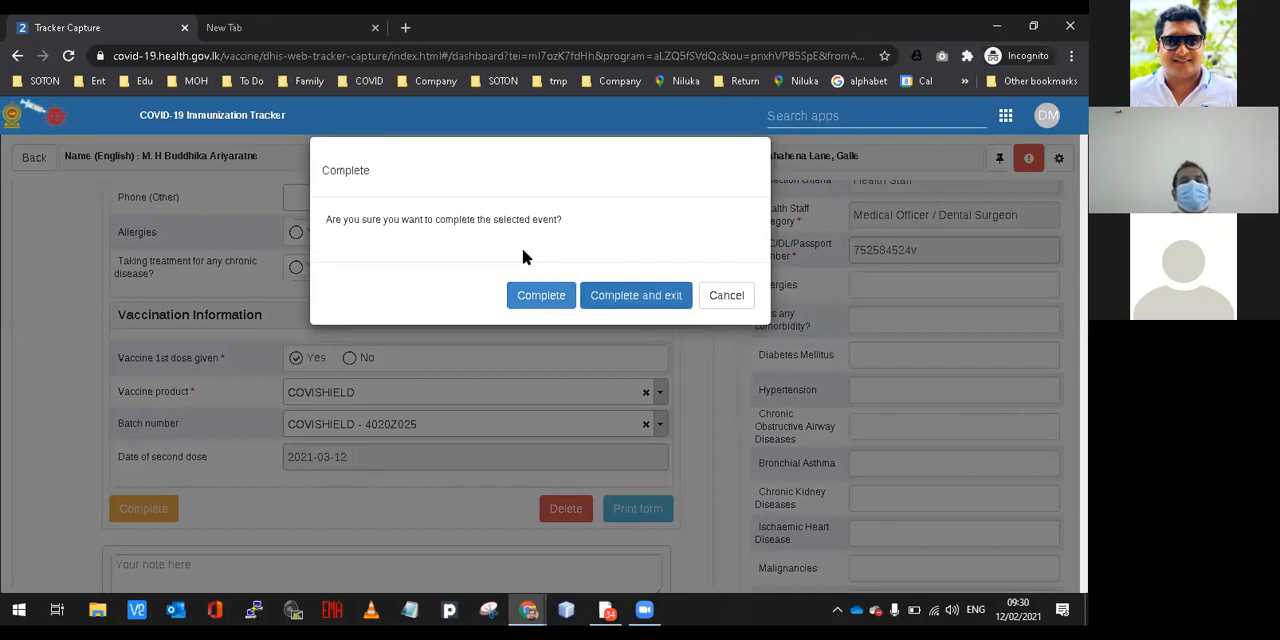
pyautogui.press('Return')
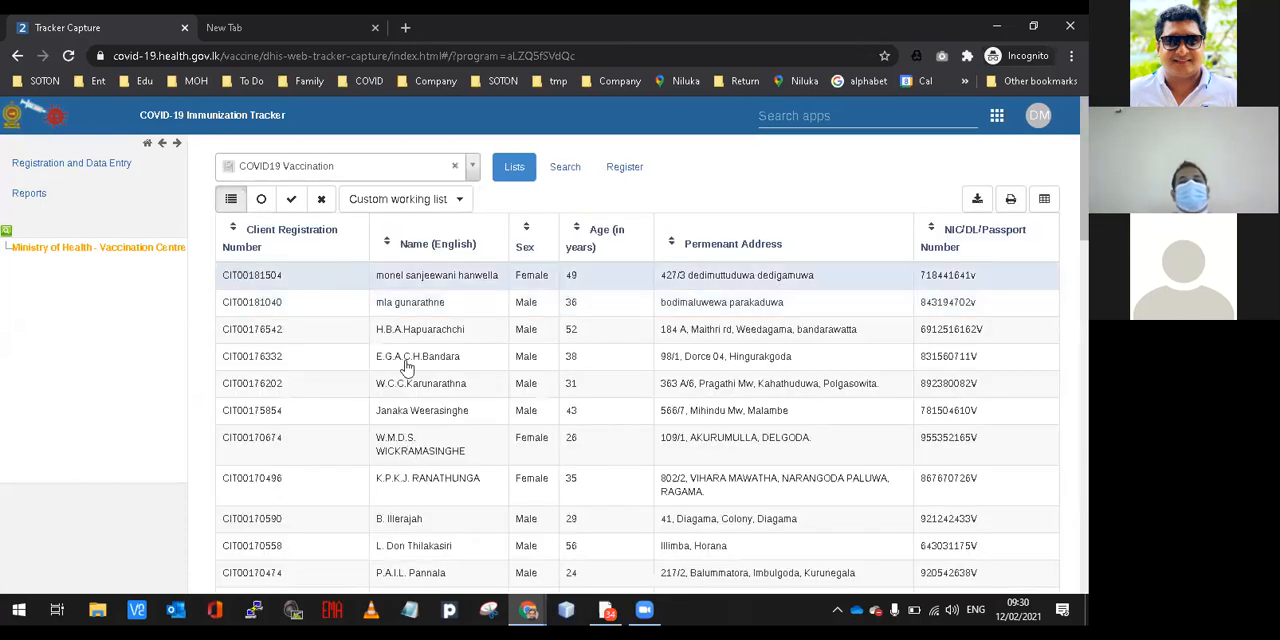
# Search the COVID19 Vaccination program for the vaccinated person by their NIC number.
pyautogui.click(567, 168)
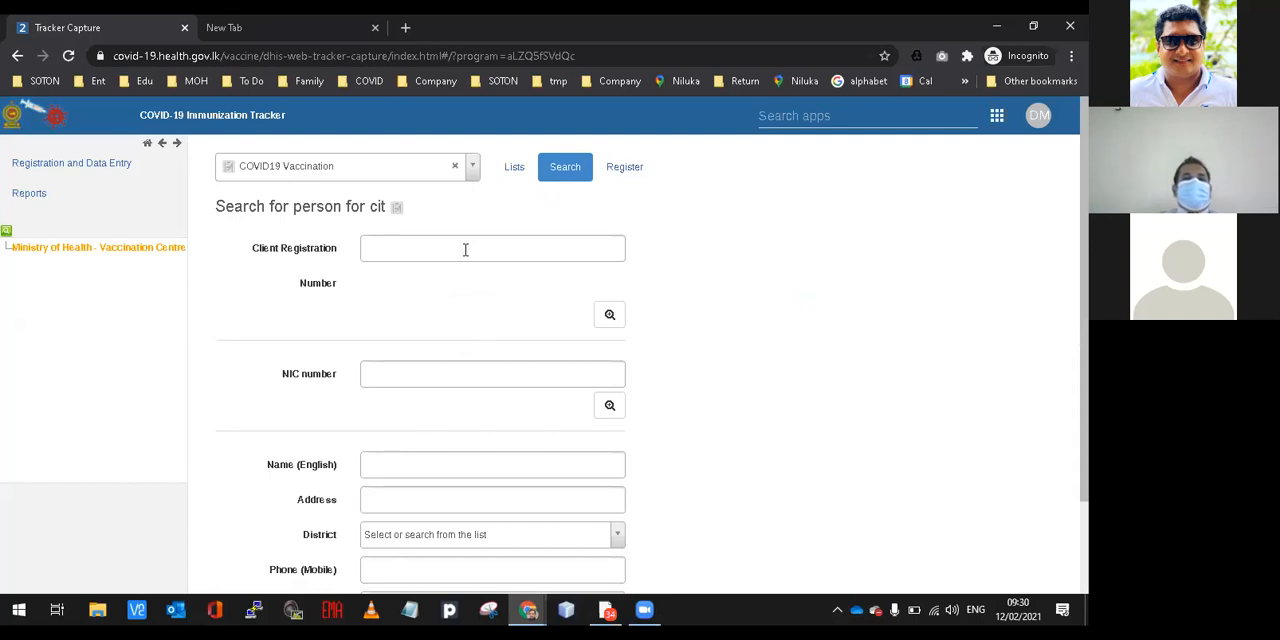
pyautogui.click(401, 375)
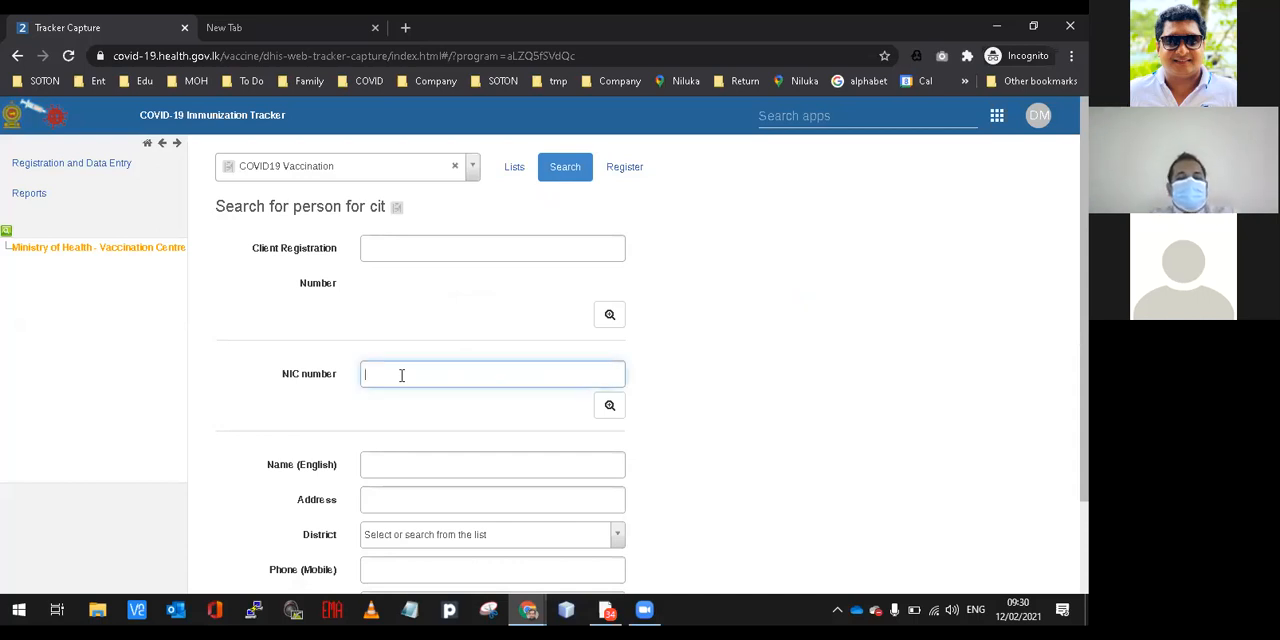
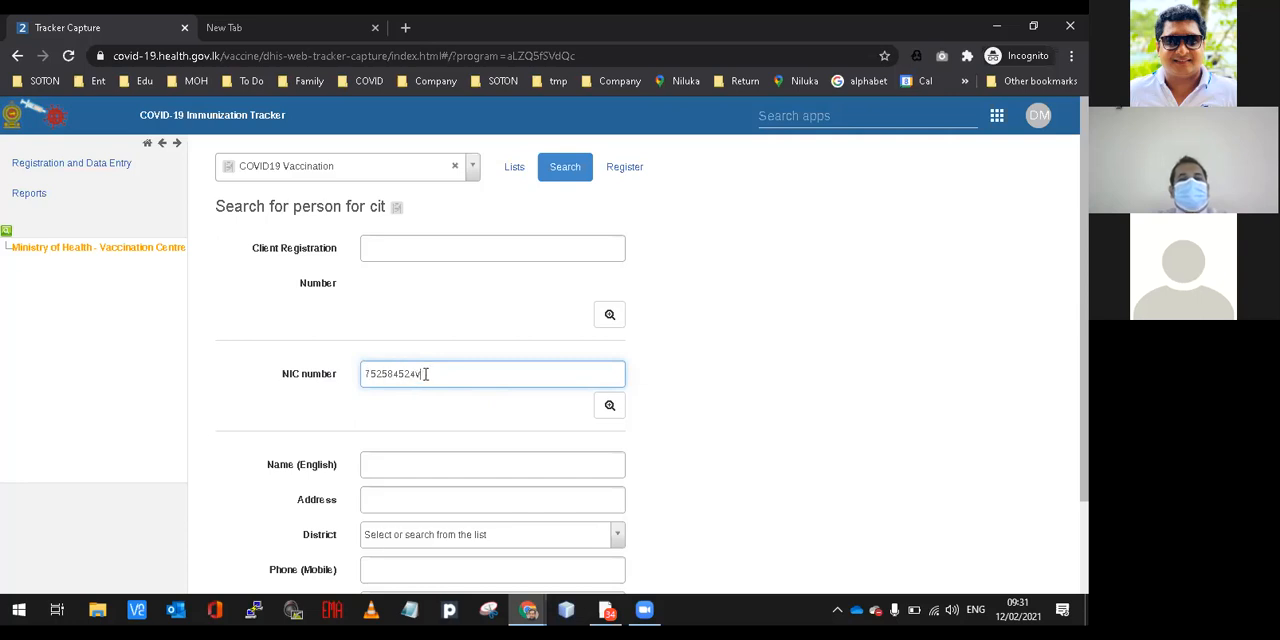
pyautogui.click(606, 408)
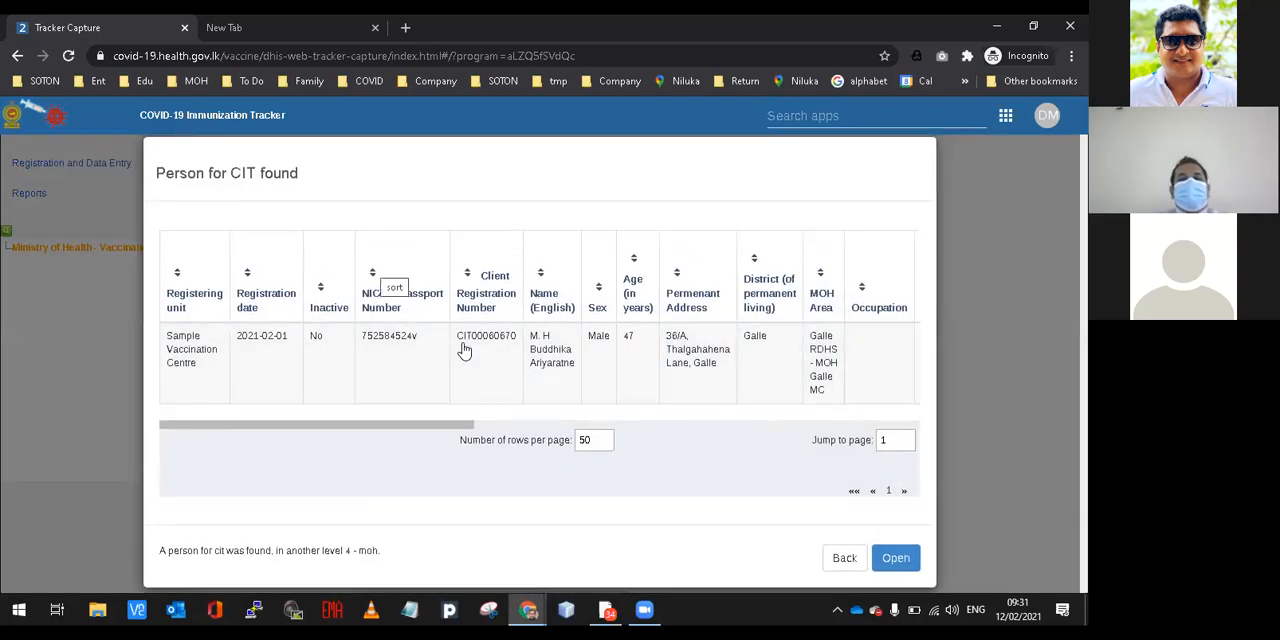
# Open the found person's dashboard and review the completed 1st dose event, from the vaccination information back up to the event date.
pyautogui.moveTo(407, 428)
pyautogui.mouseDown()
pyautogui.moveTo(553, 419)
pyautogui.moveTo(368, 411)
pyautogui.mouseUp()
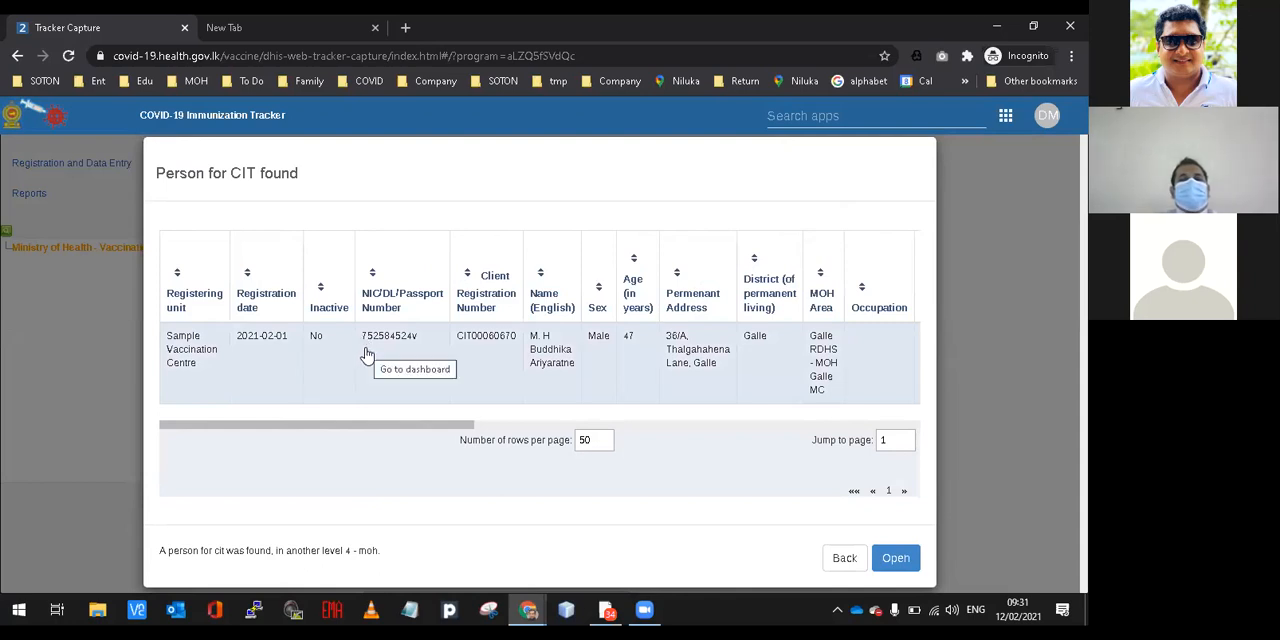
pyautogui.click(281, 347)
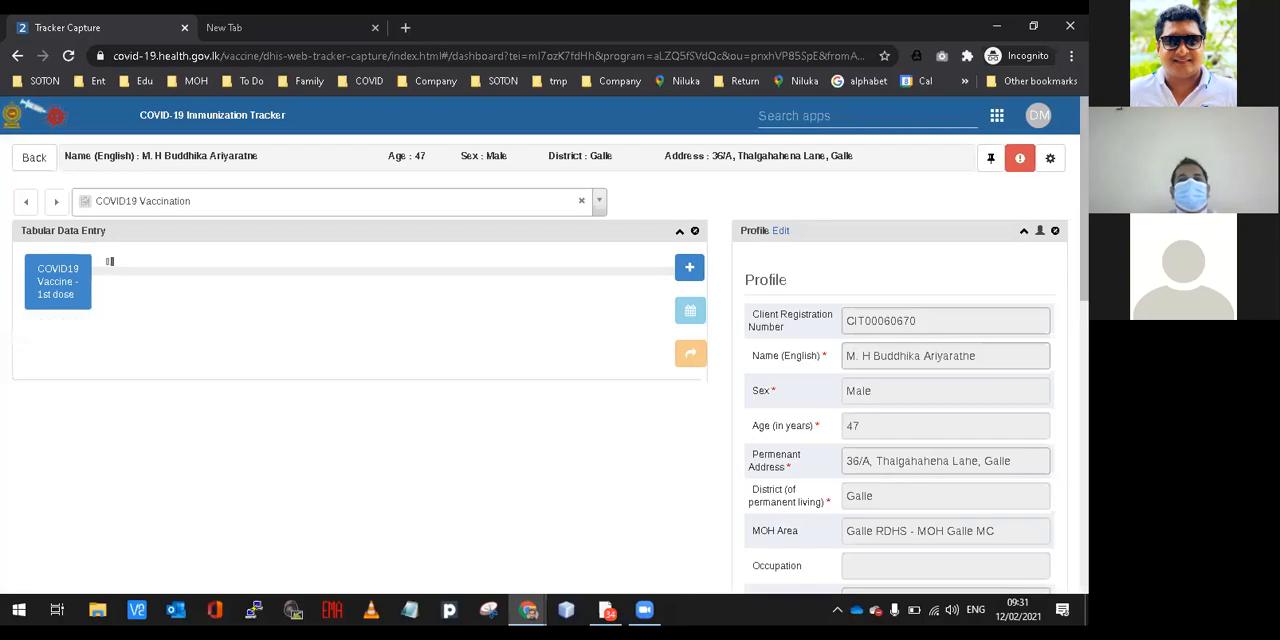
pyautogui.scroll(-10, 640, 400)
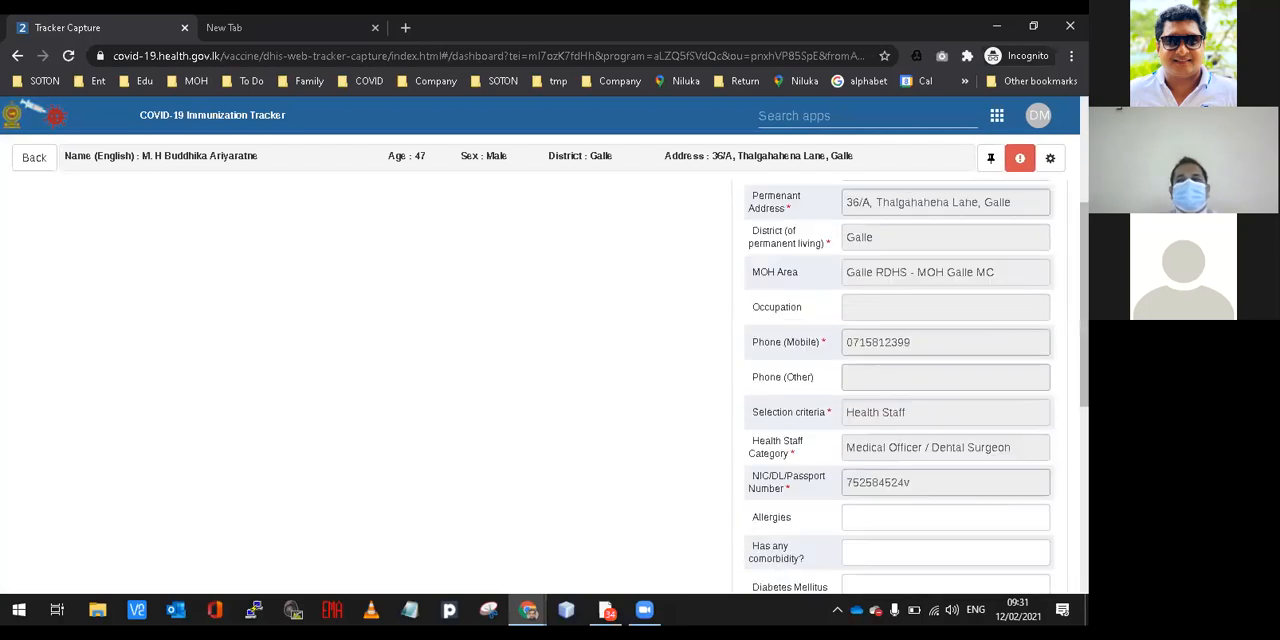
pyautogui.scroll(-5, 390, 400)
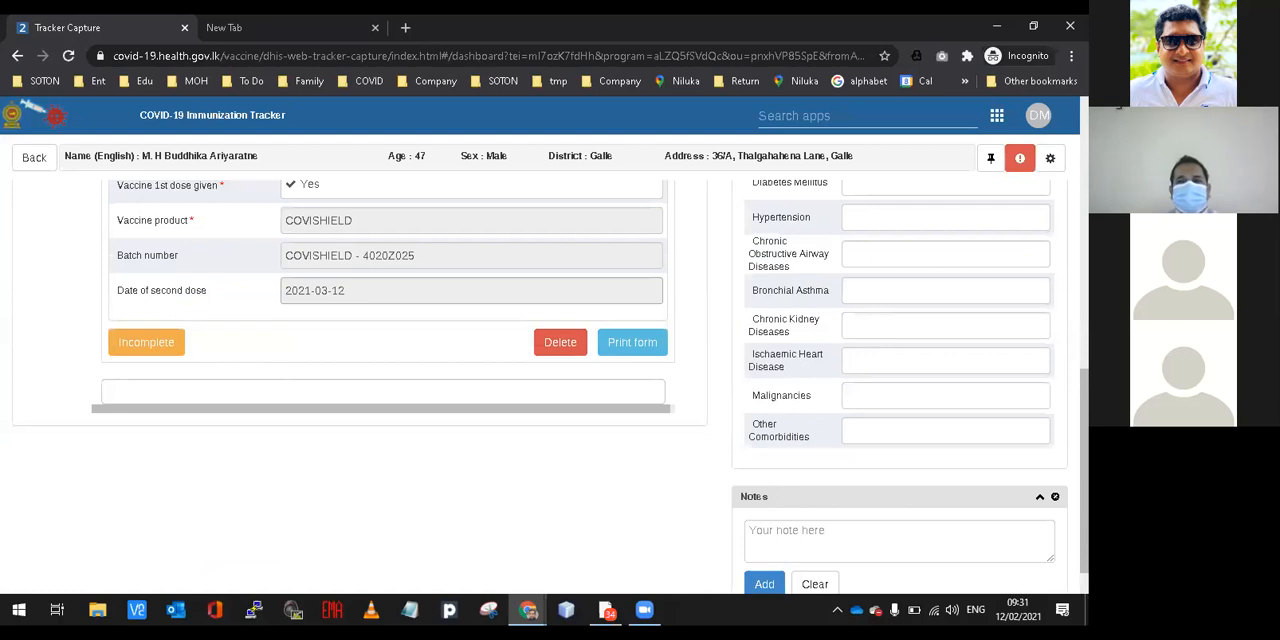
pyautogui.scroll(8, 390, 400)
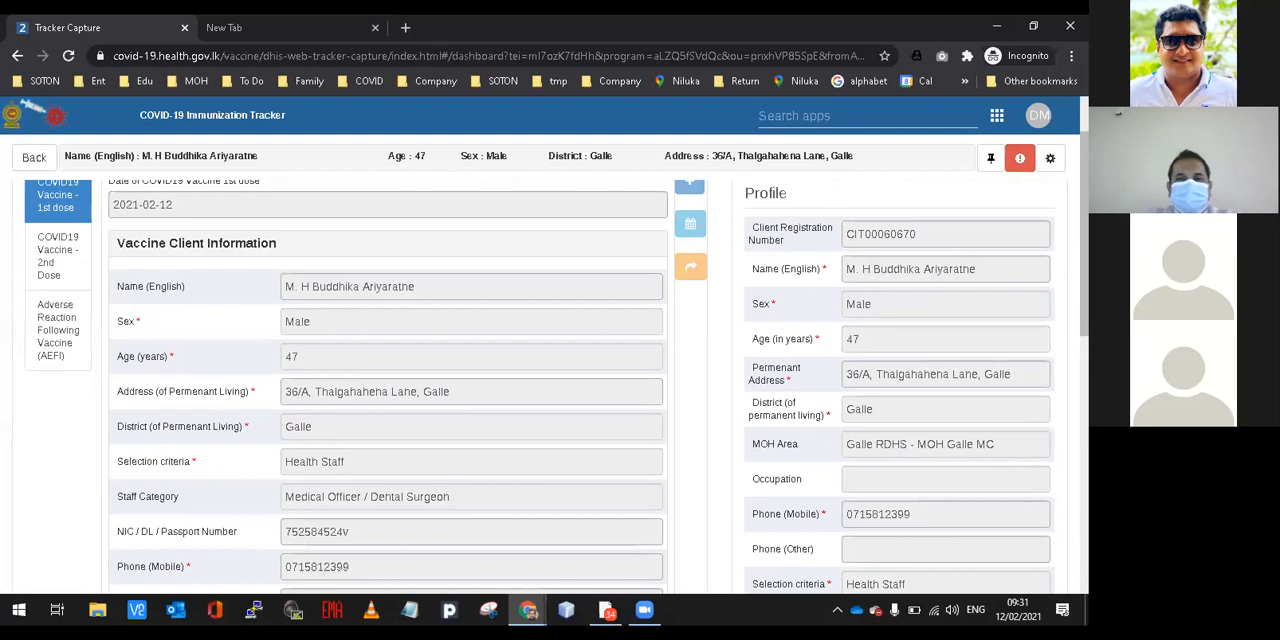
pyautogui.scroll(2, 390, 400)
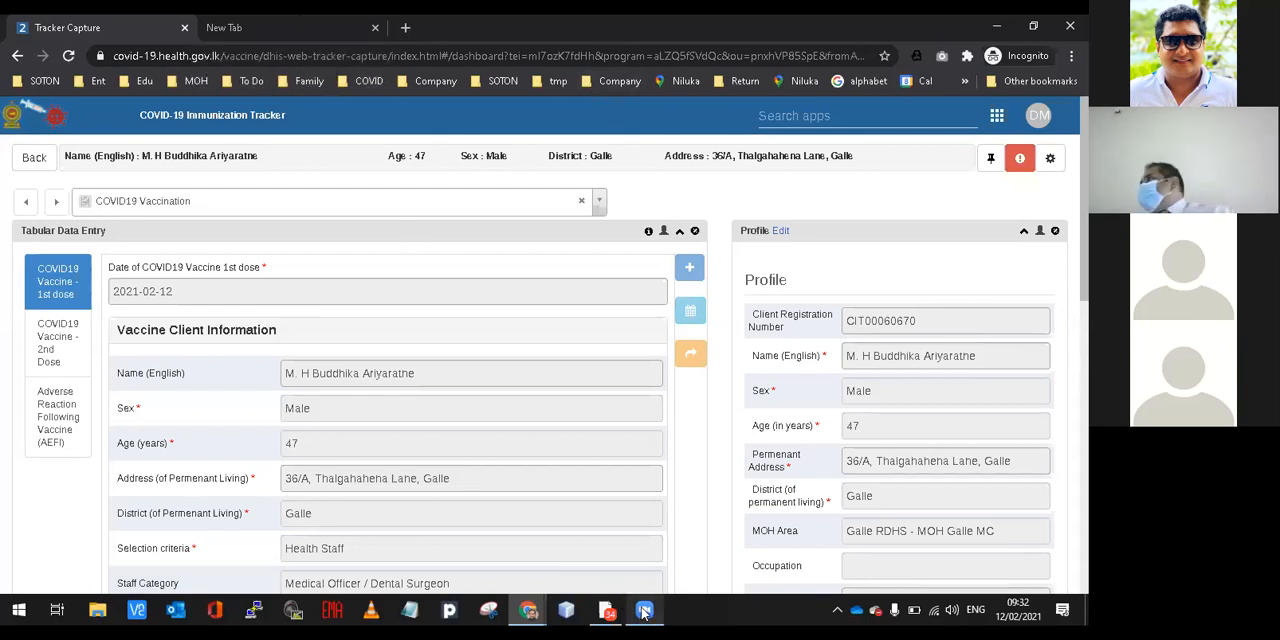
# Switch to the Gmail inbox in the other browser window and start a new message.
pyautogui.moveTo(644, 612)
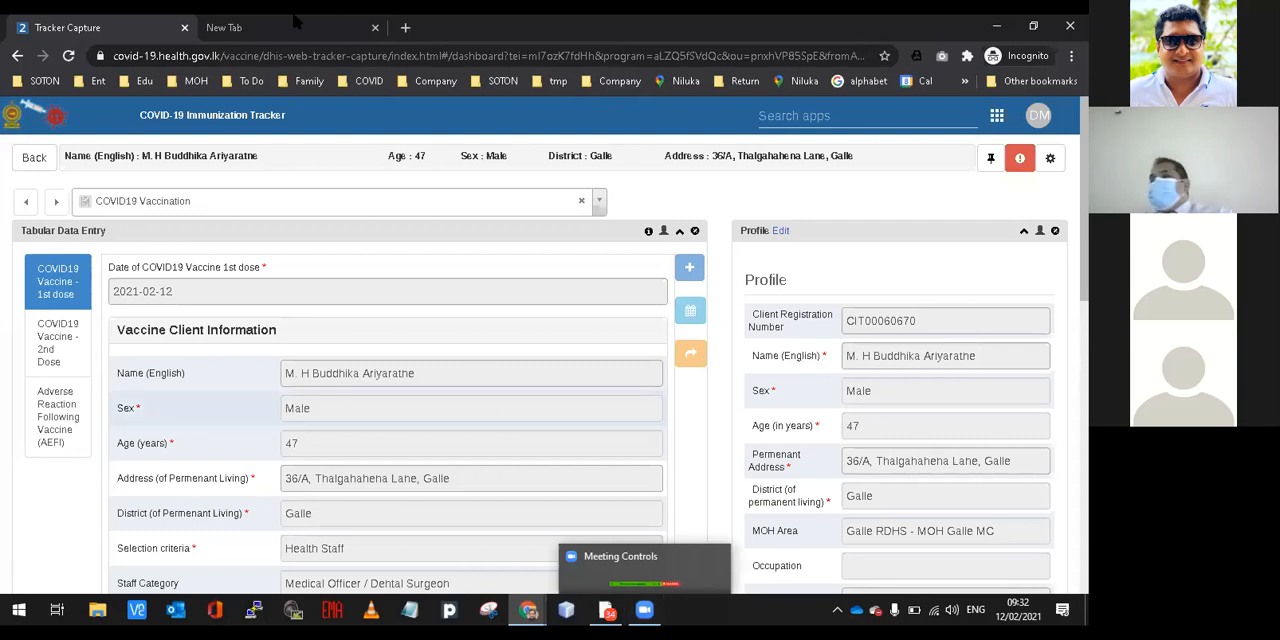
pyautogui.moveTo(528, 610)
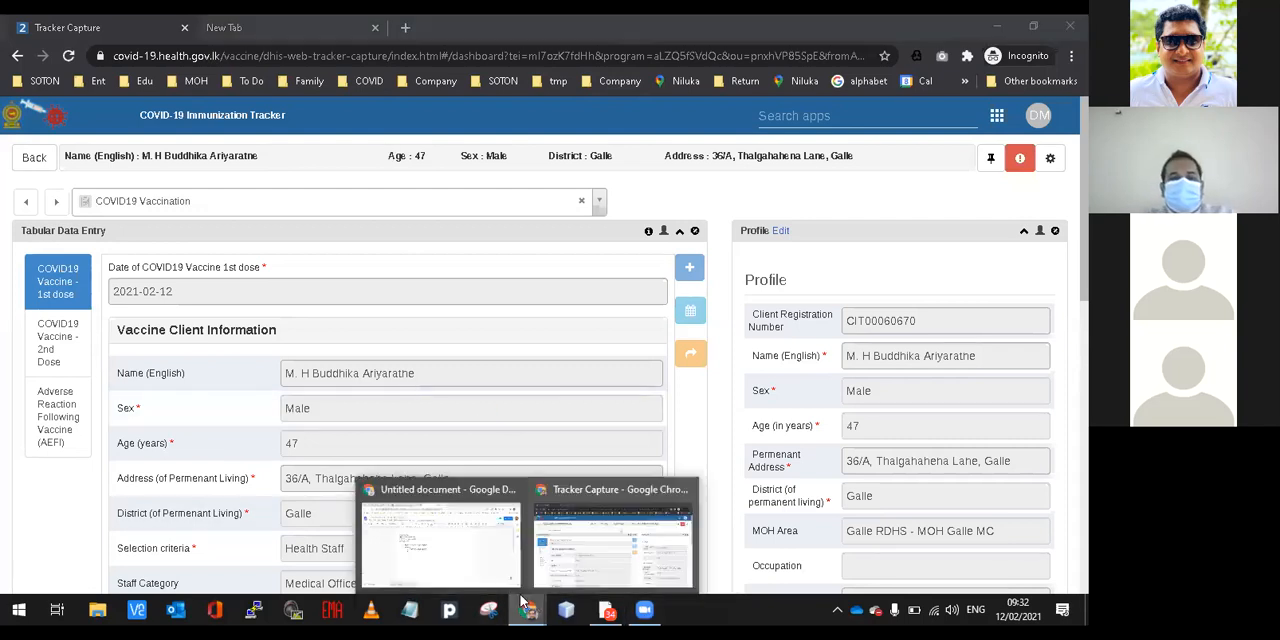
pyautogui.click(495, 565)
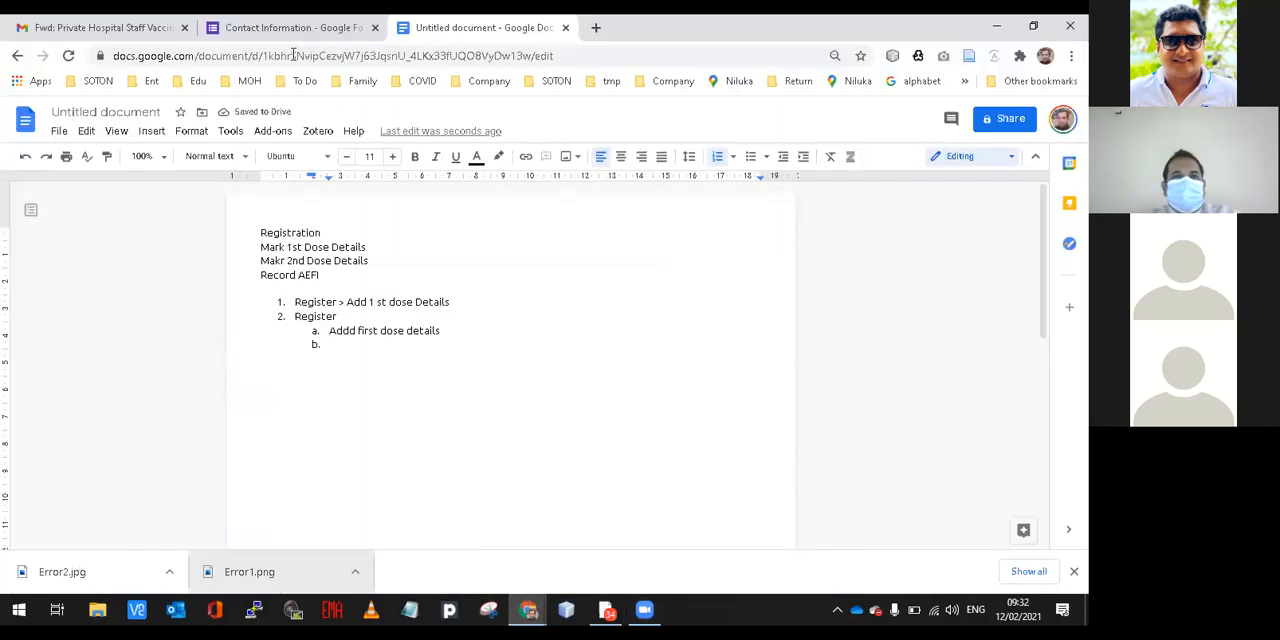
pyautogui.click(155, 27)
pyautogui.click(108, 182)
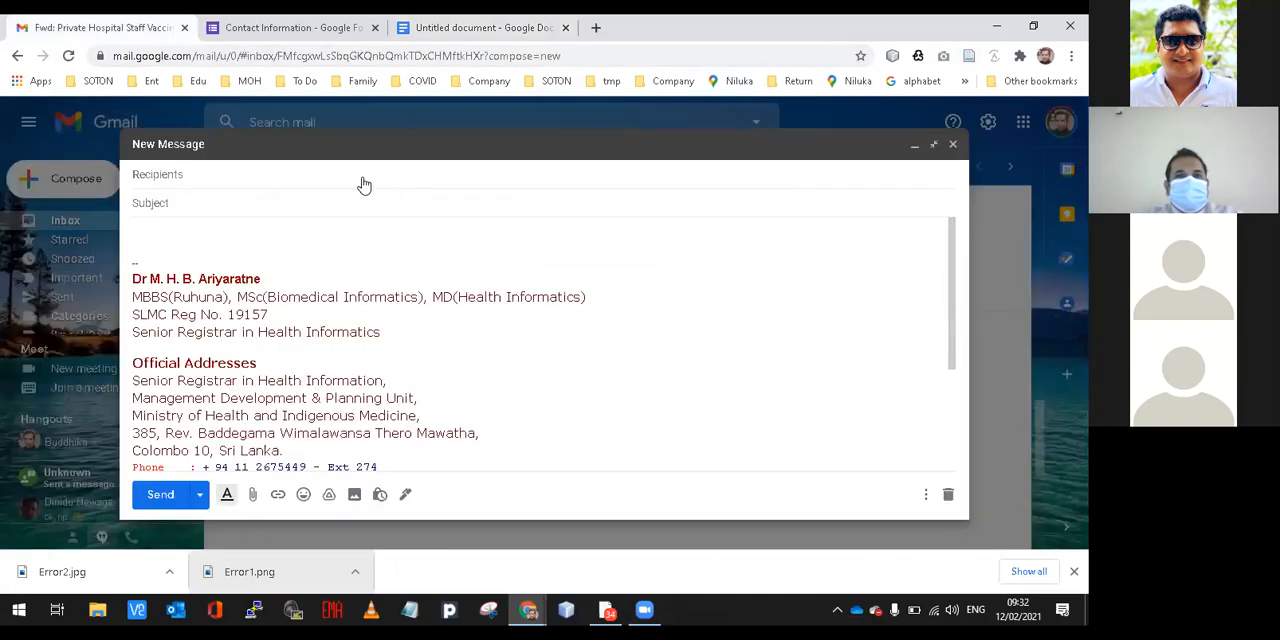
# Address the message to the Digital Health - Information Unit contact and expand the recipient to show its full e-mail address.
pyautogui.click(362, 180)
pyautogui.write('digit')
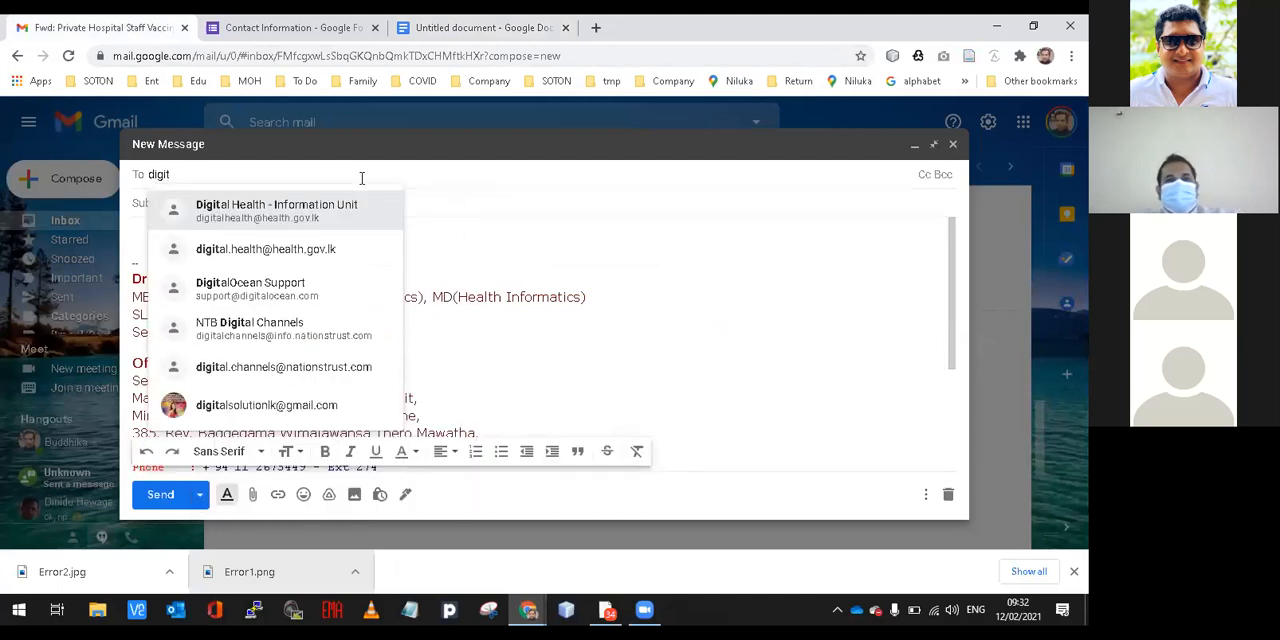
pyautogui.click(355, 203)
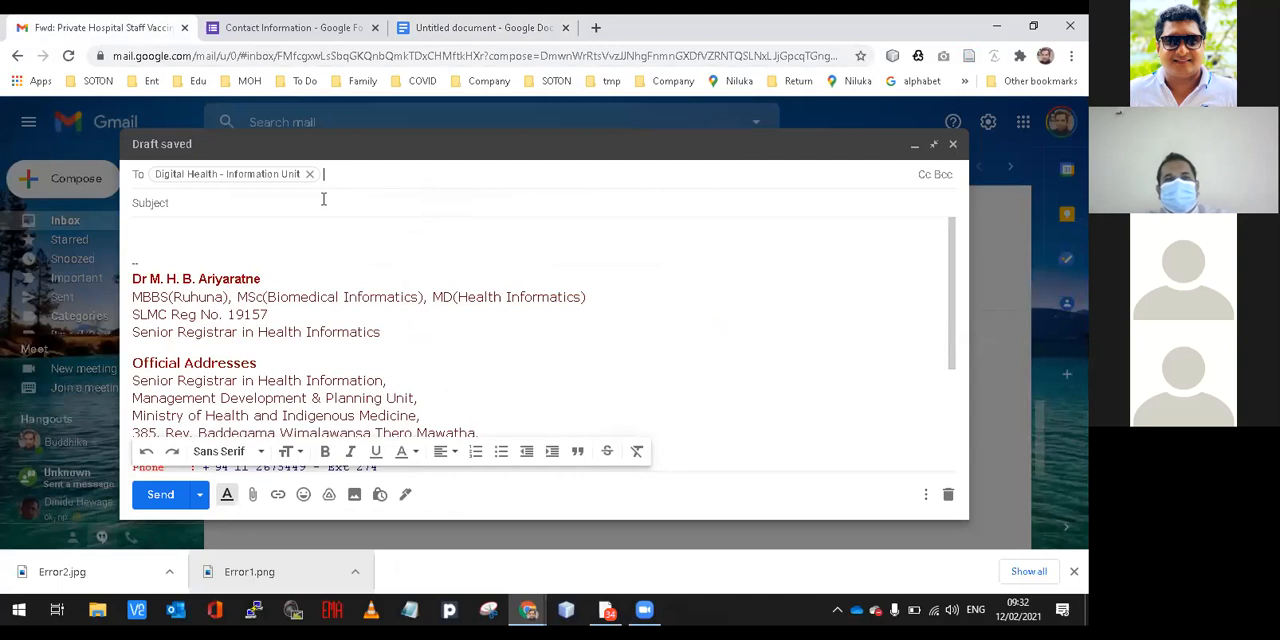
pyautogui.doubleClick(287, 174)
pyautogui.moveTo(287, 174)
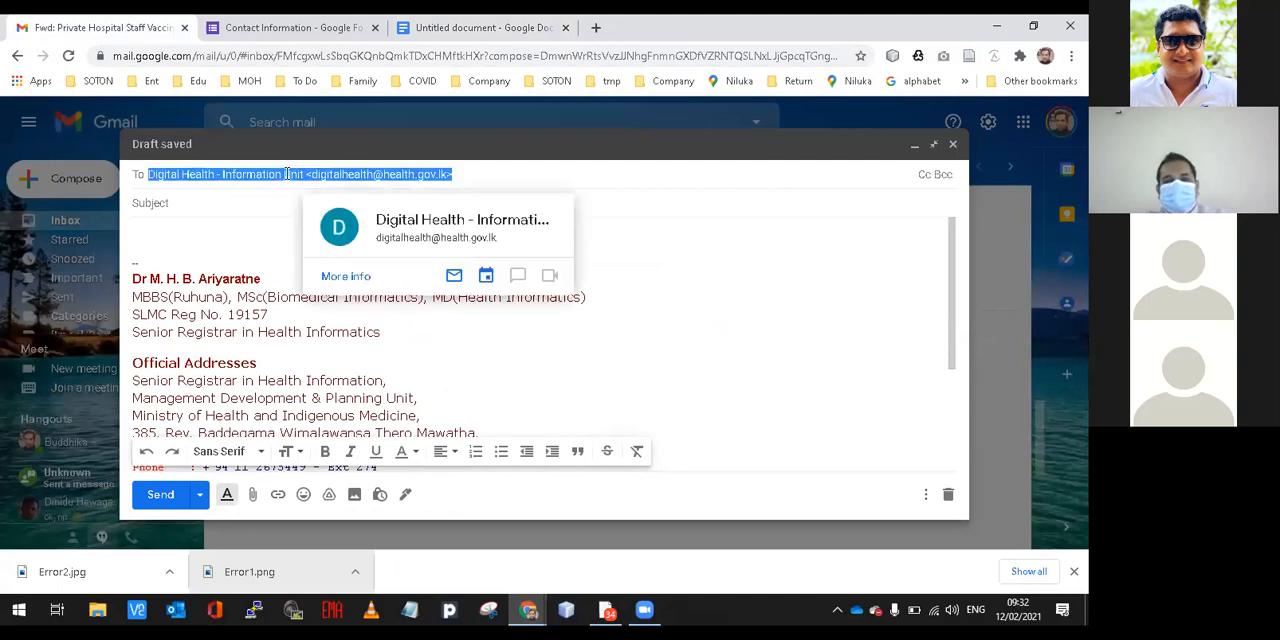
pyautogui.moveTo(643, 612)
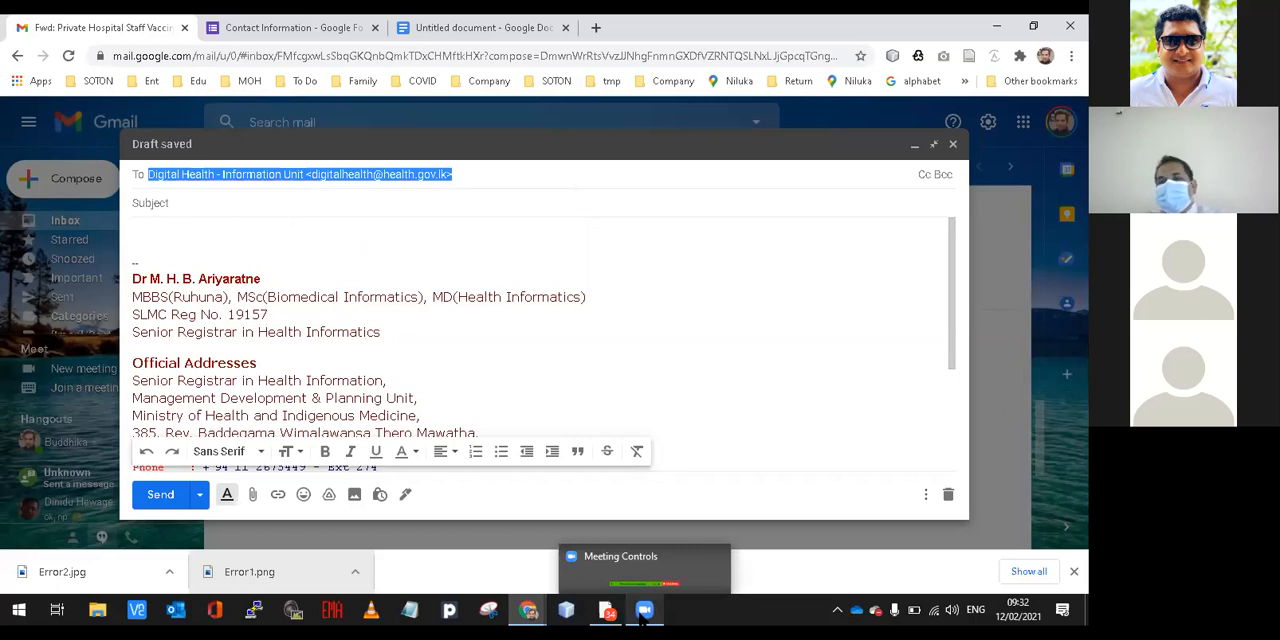
pyautogui.click(643, 612)
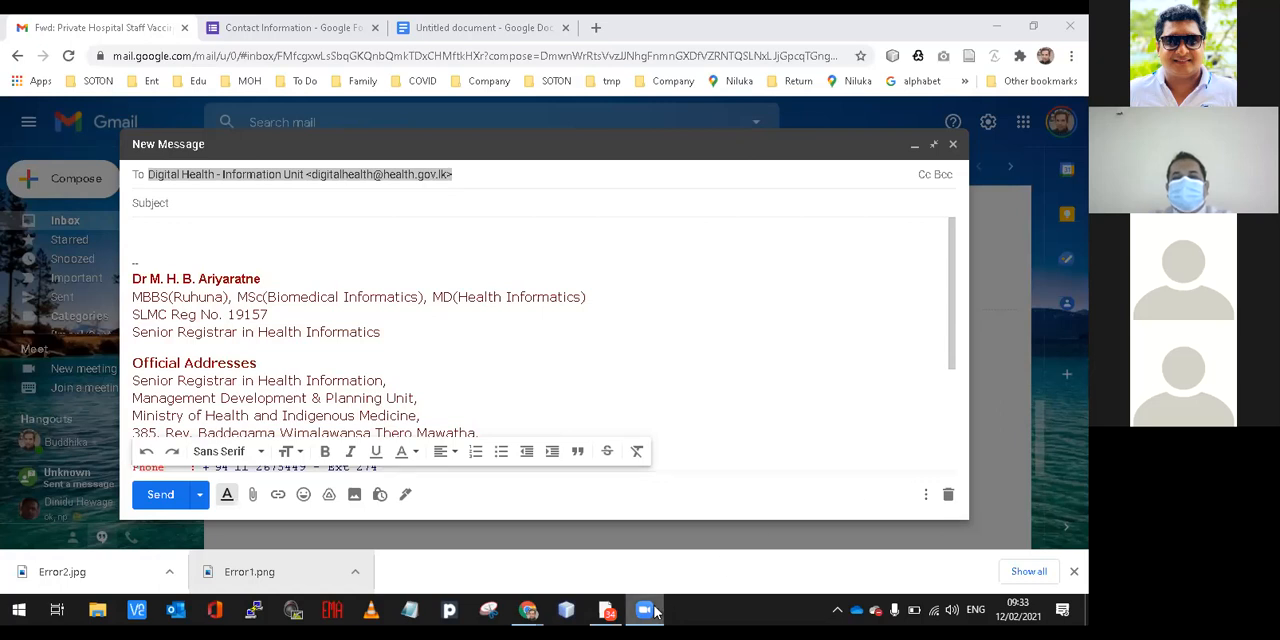
pyautogui.moveTo(655, 612)
pyautogui.click(658, 569)
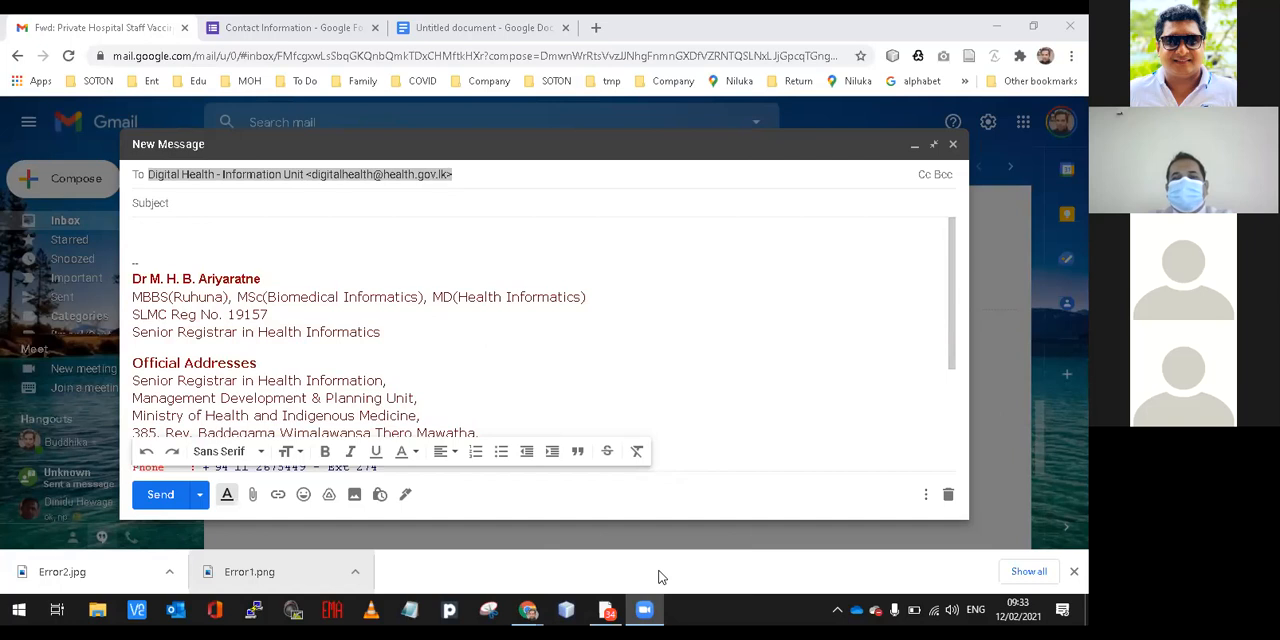
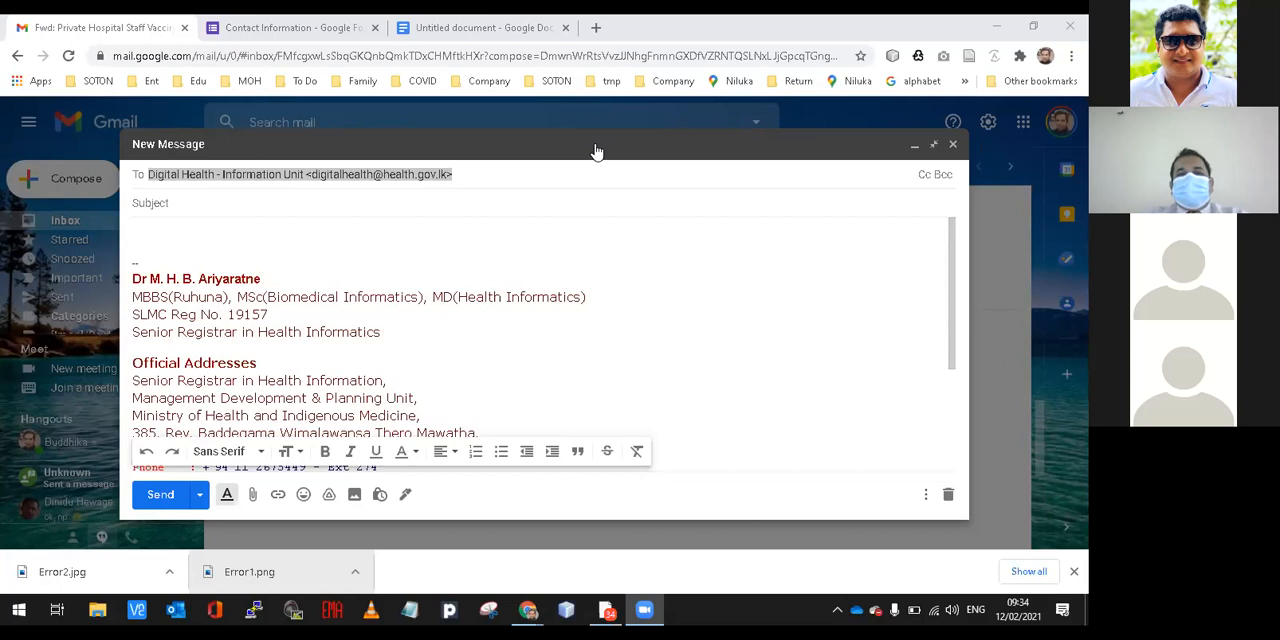
# Switch to the Contact Information form in Google Forms and review its questions and responses.
pyautogui.click(330, 32)
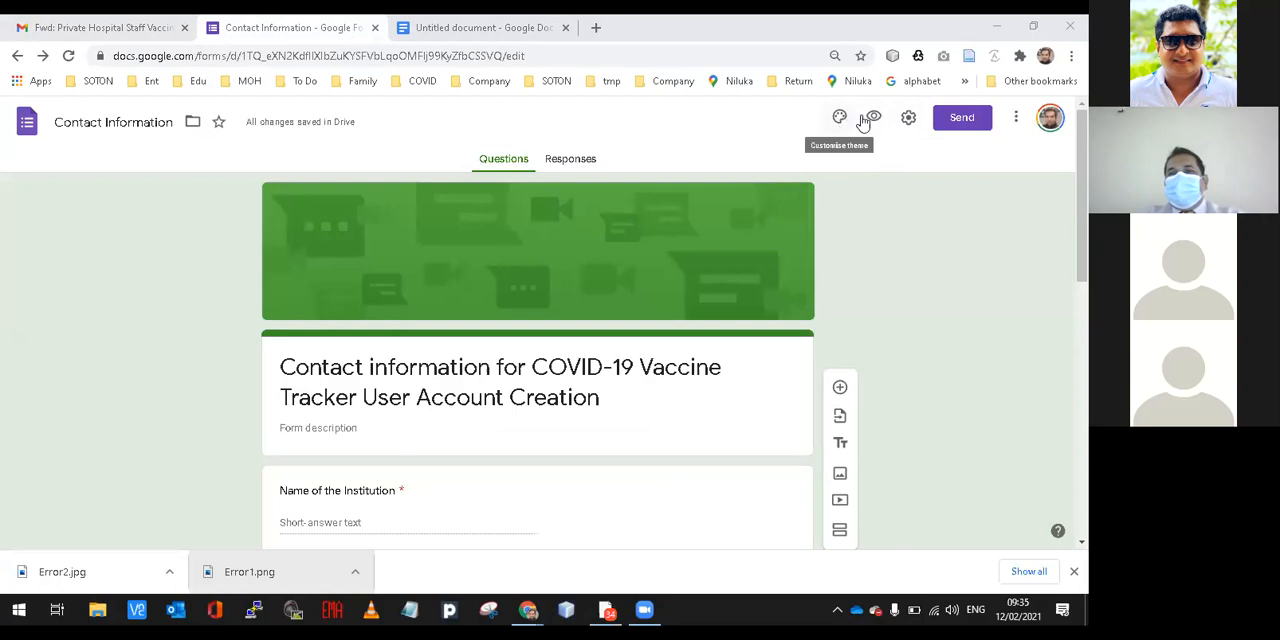
pyautogui.click(1016, 121)
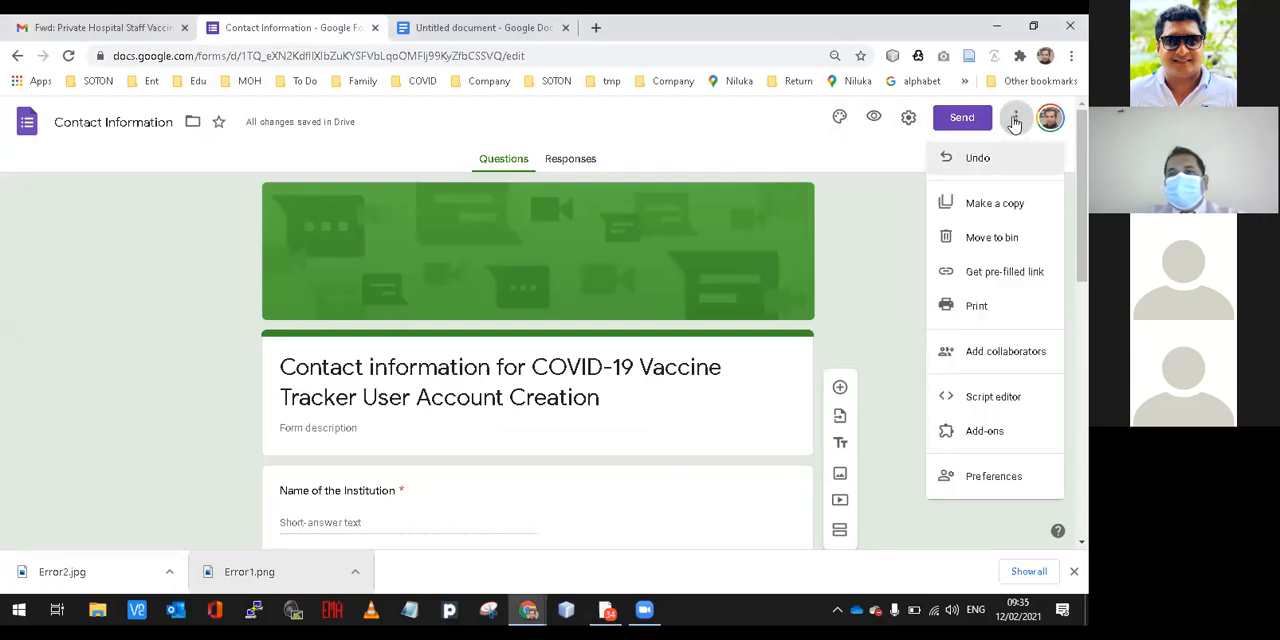
pyautogui.click(900, 258)
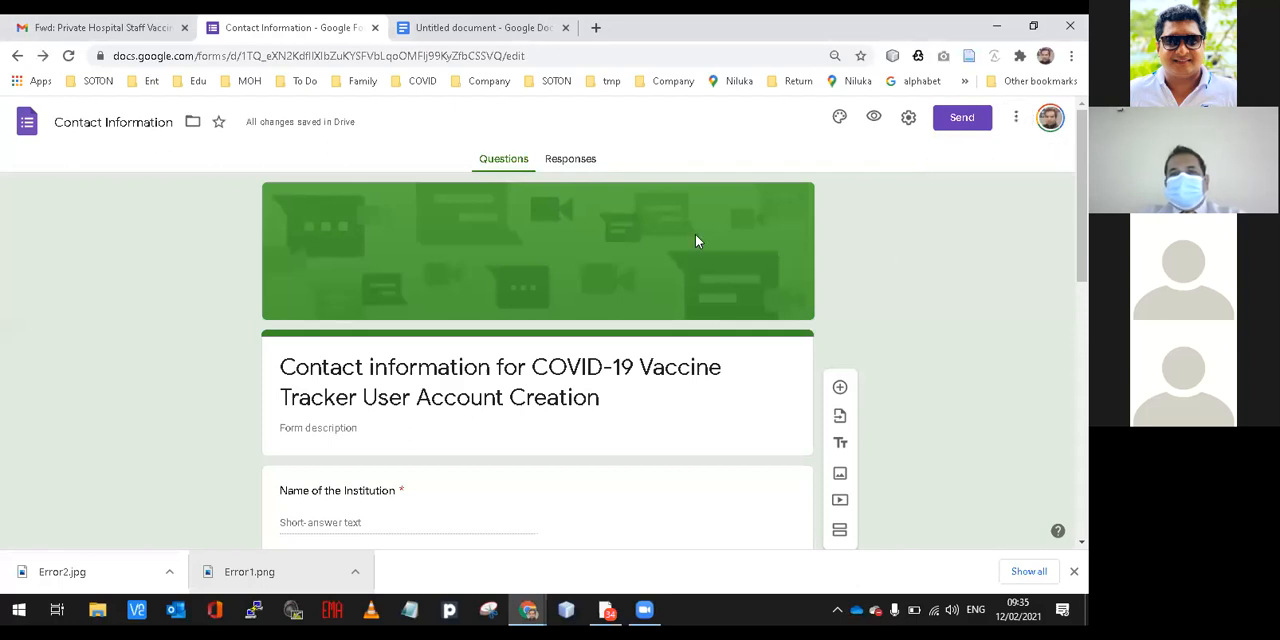
pyautogui.scroll(-4, 597, 174)
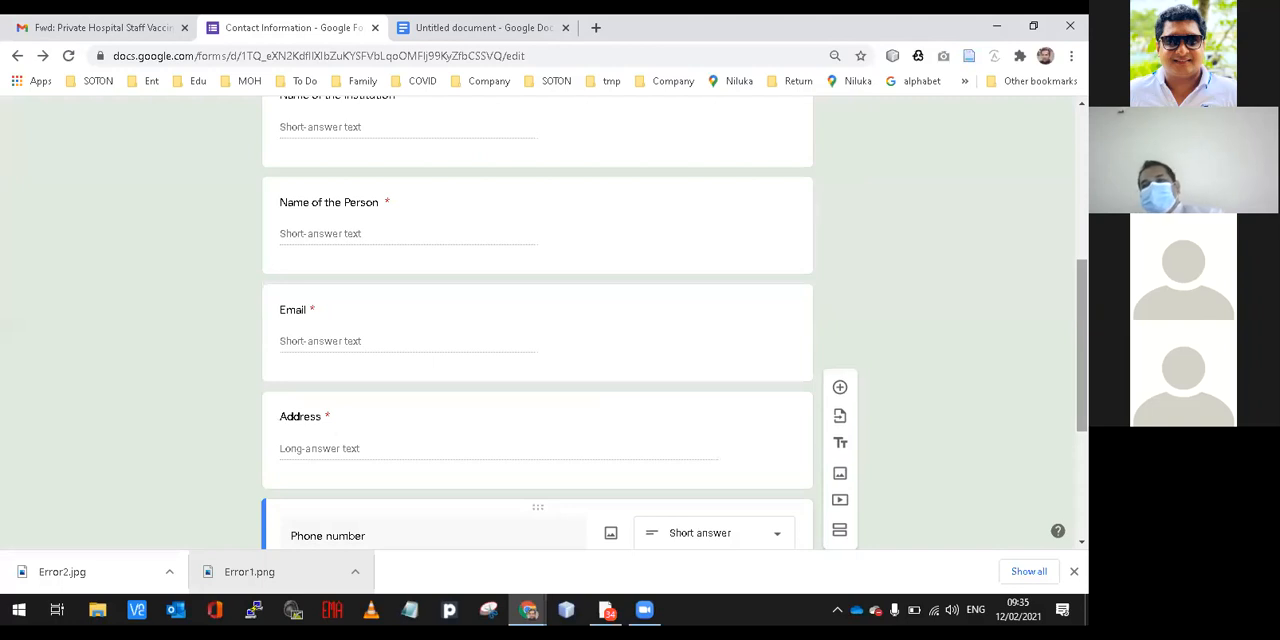
pyautogui.scroll(5, 538, 320)
pyautogui.moveTo(1082, 215); pyautogui.dragTo(1082, 195)
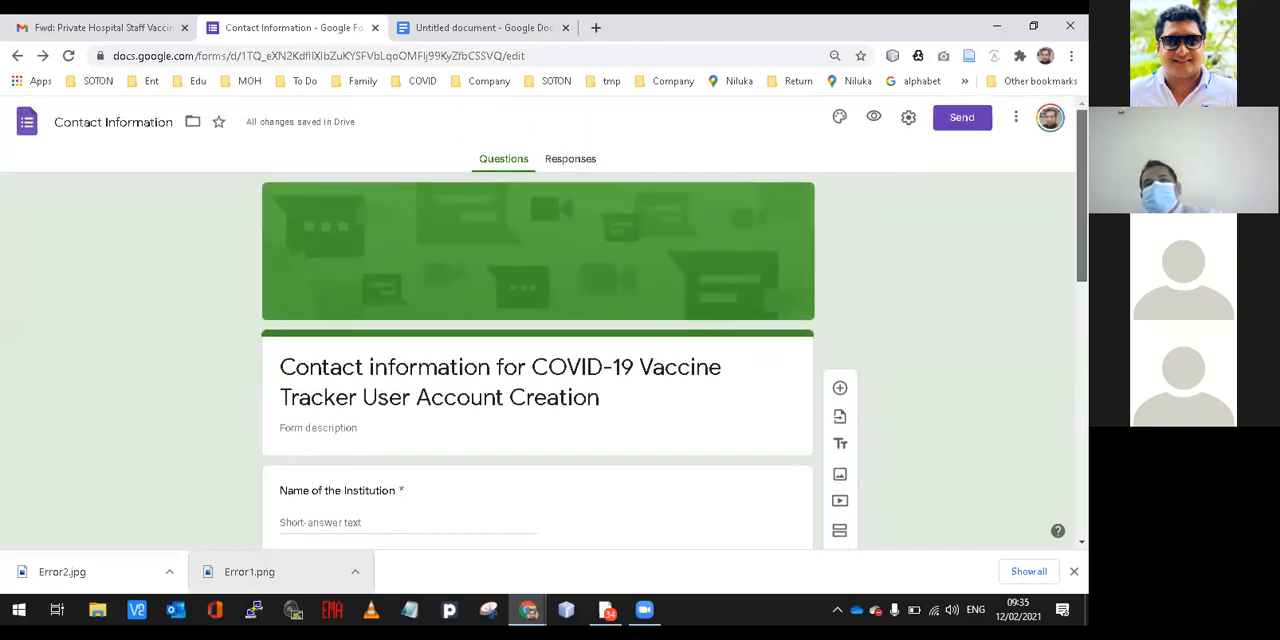
pyautogui.click(589, 160)
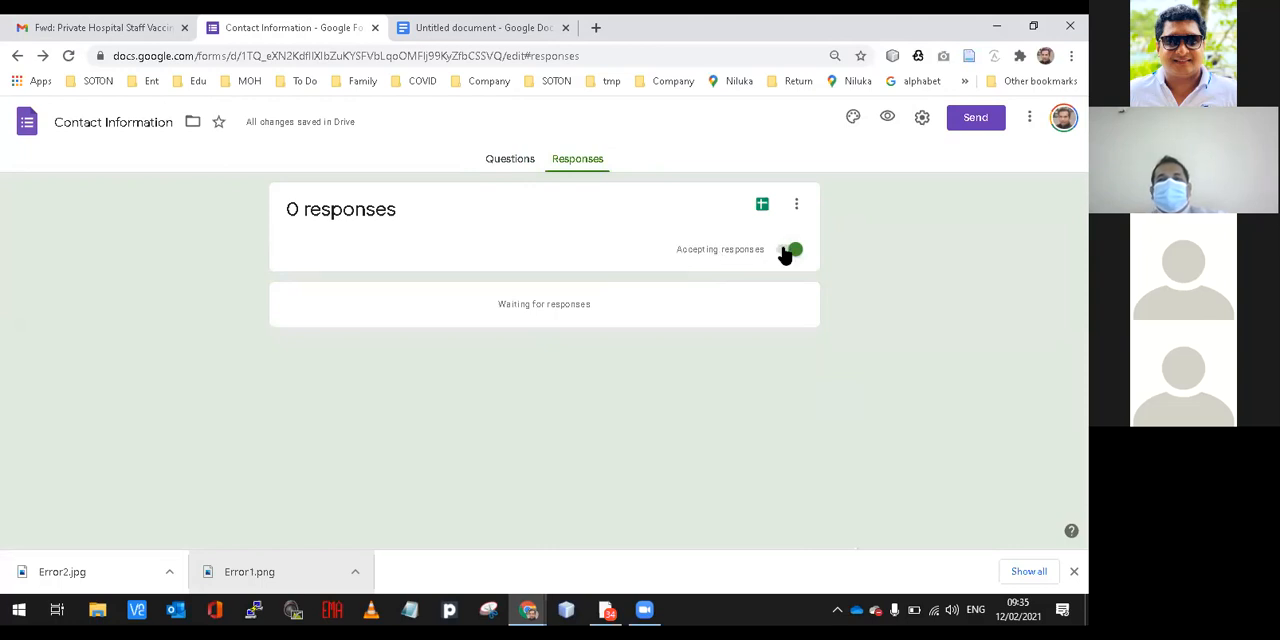
pyautogui.click(513, 162)
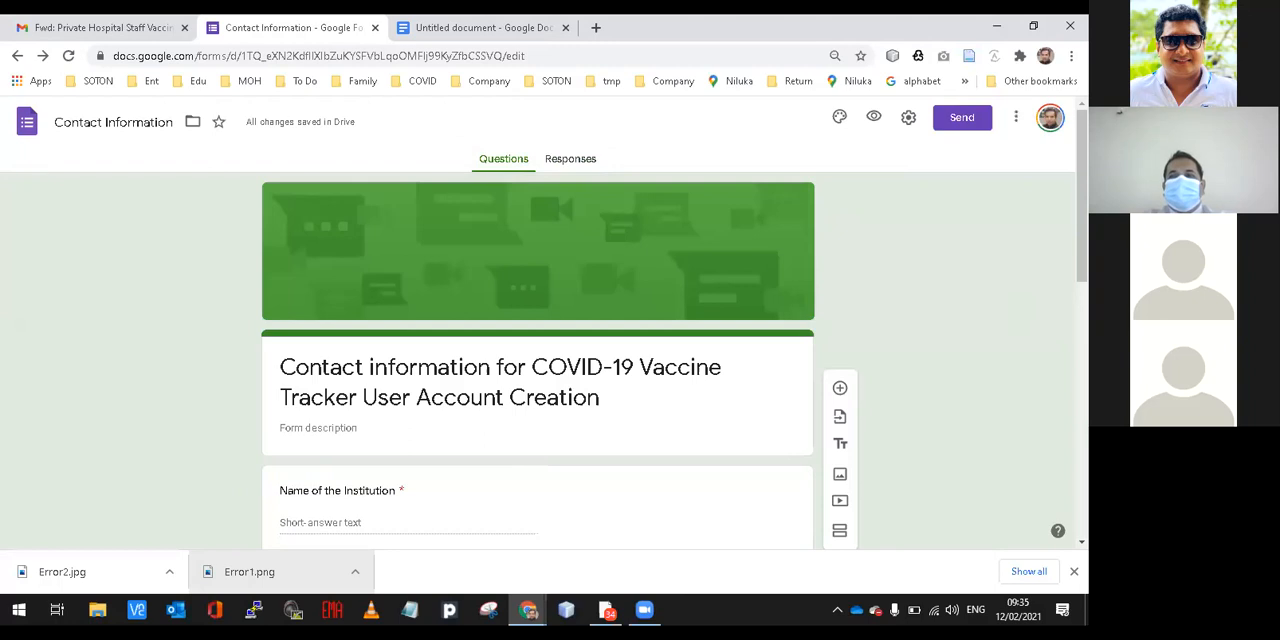
pyautogui.scroll(-4, 544, 323)
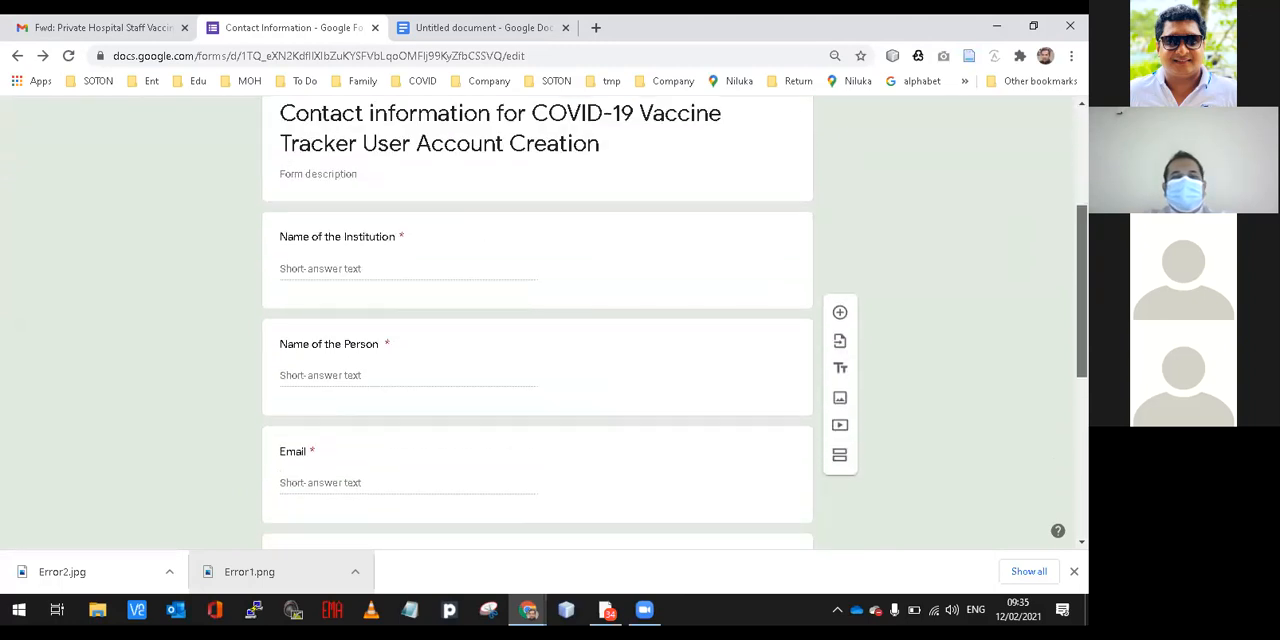
pyautogui.moveTo(1082, 352); pyautogui.dragTo(1082, 196)
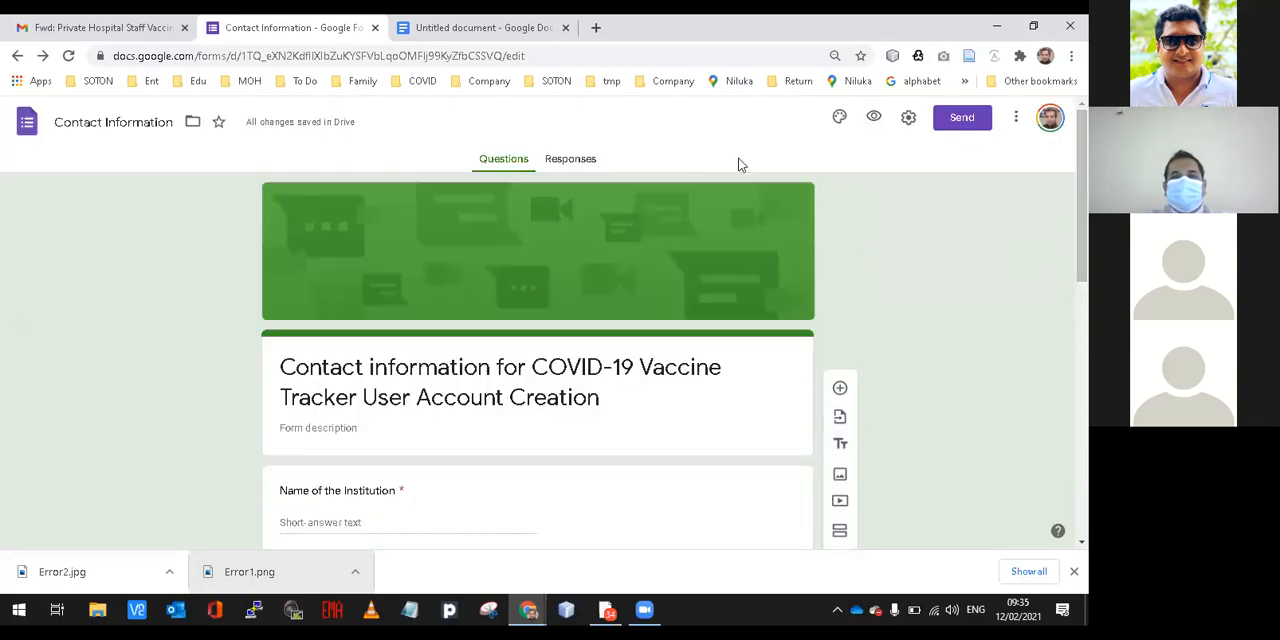
# Create a new spreadsheet as the destination for the Contact Information form's responses.
pyautogui.click(588, 160)
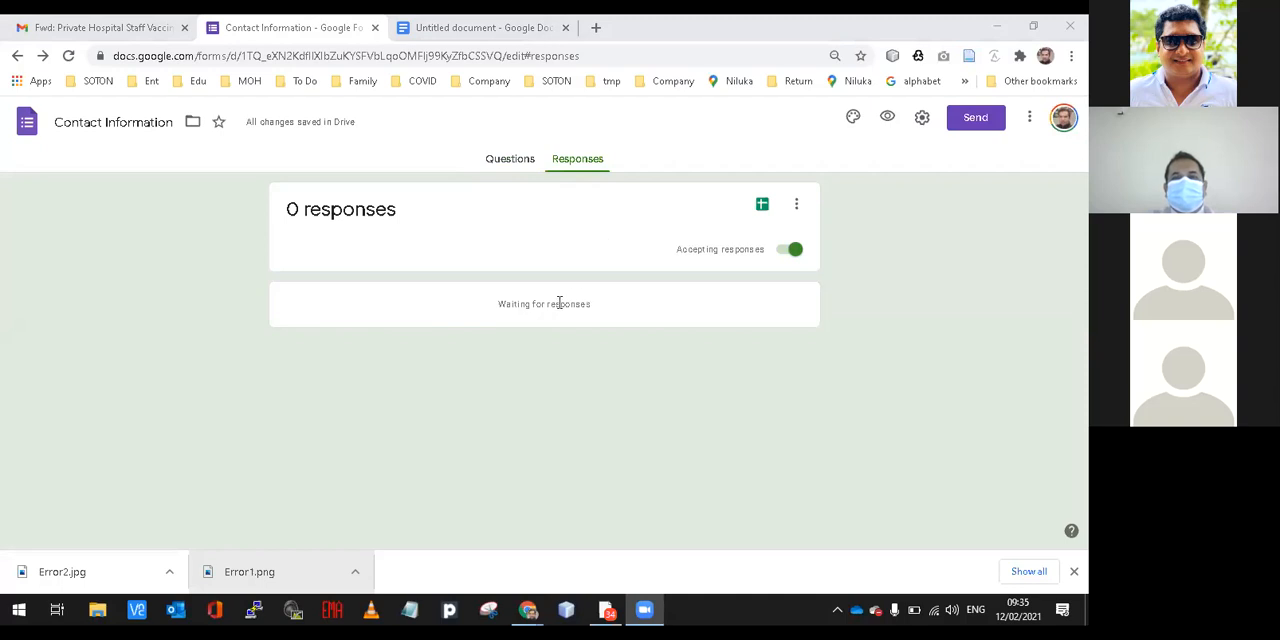
pyautogui.click(762, 204)
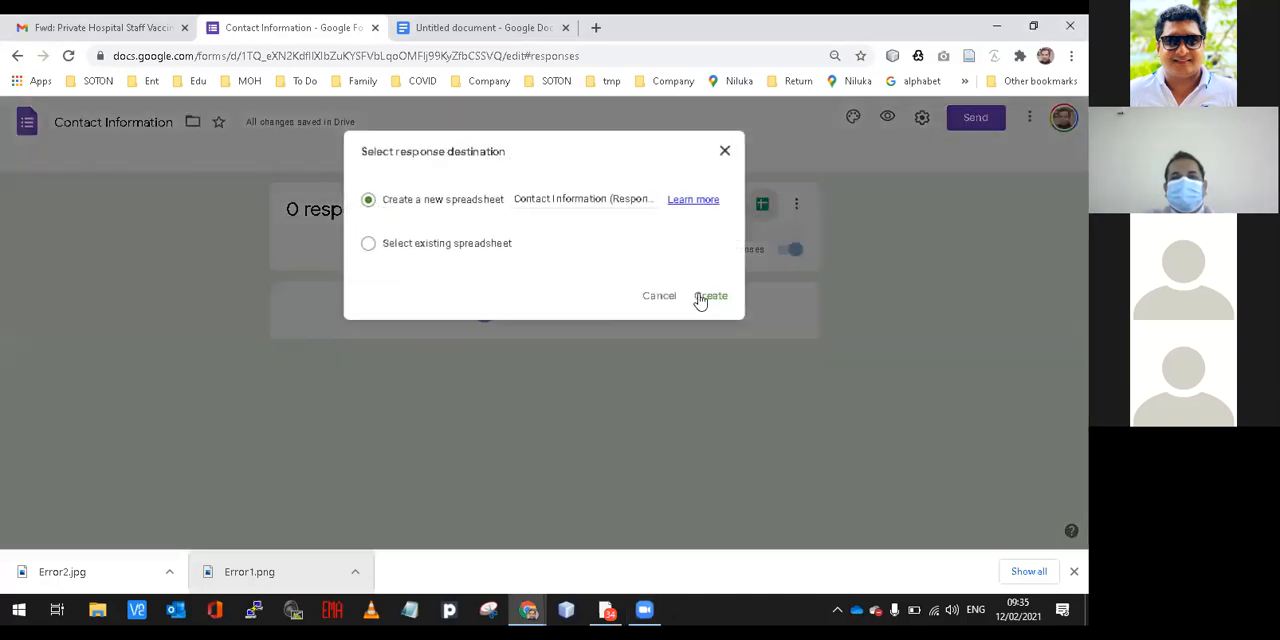
pyautogui.click(703, 298)
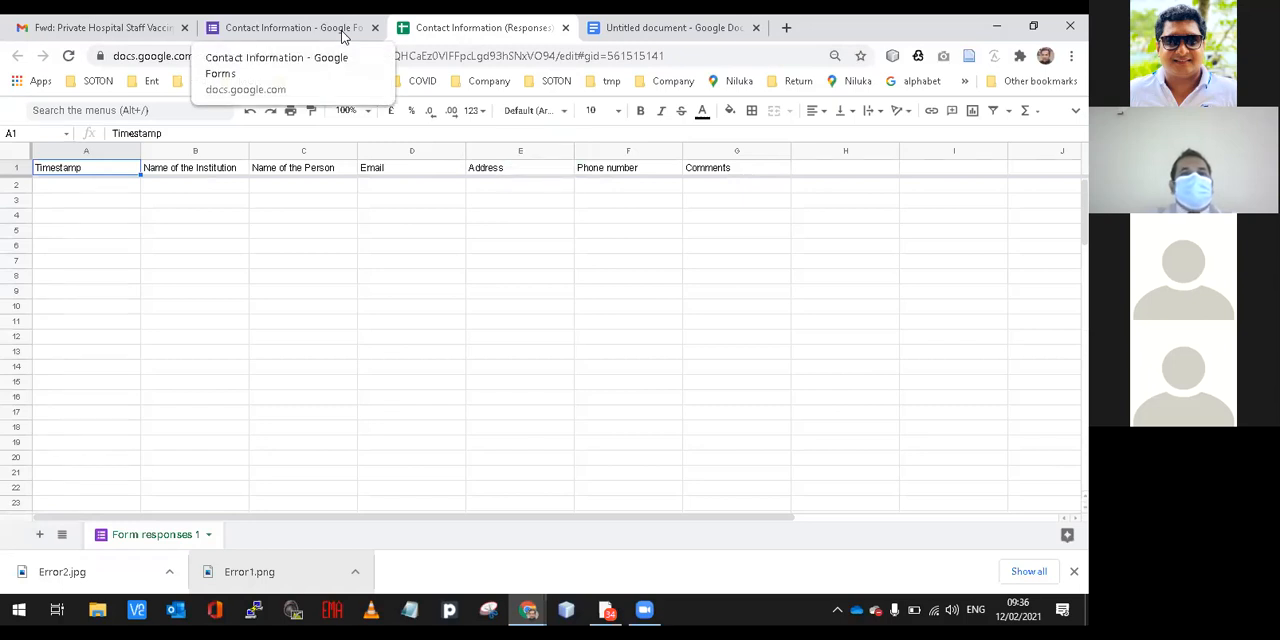
# Return to the Contact Information form and check its general settings without saving, including the sign-in and response options.
pyautogui.click(342, 30)
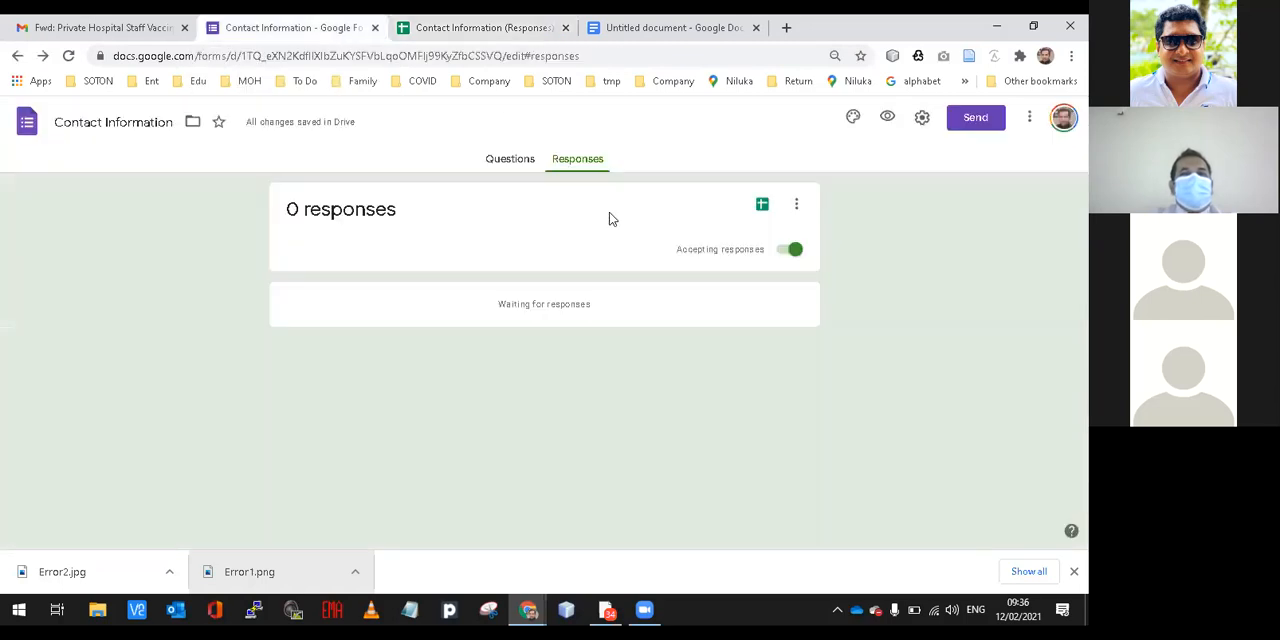
pyautogui.click(921, 119)
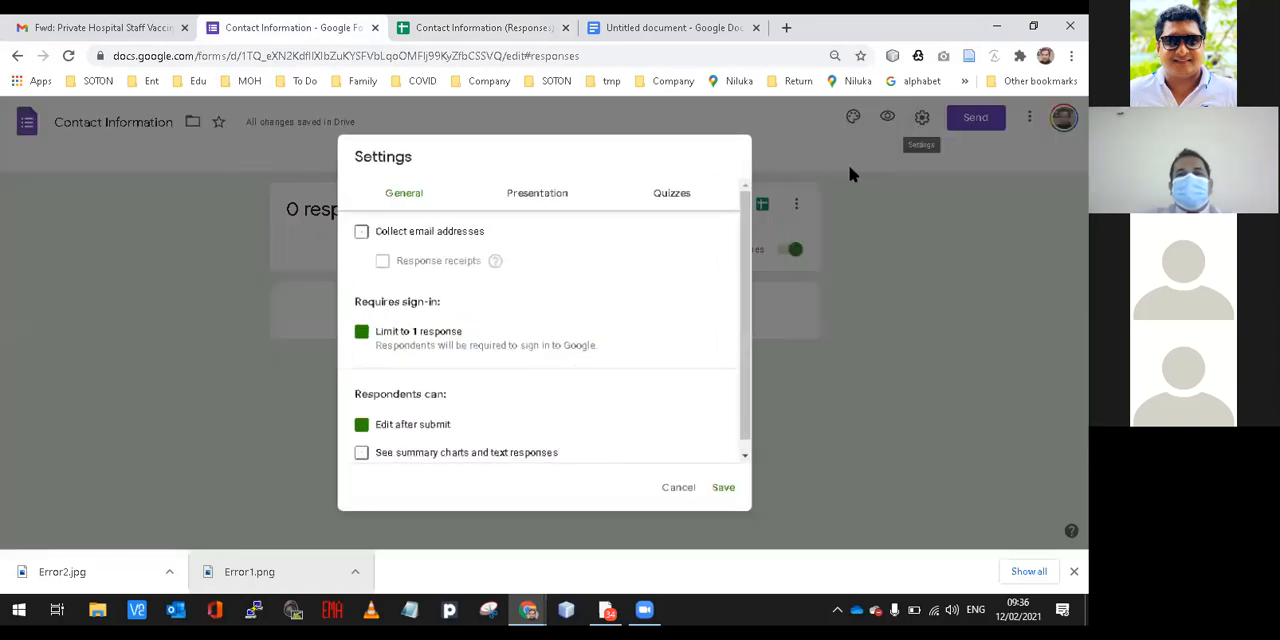
pyautogui.moveTo(749, 254); pyautogui.dragTo(746, 228)
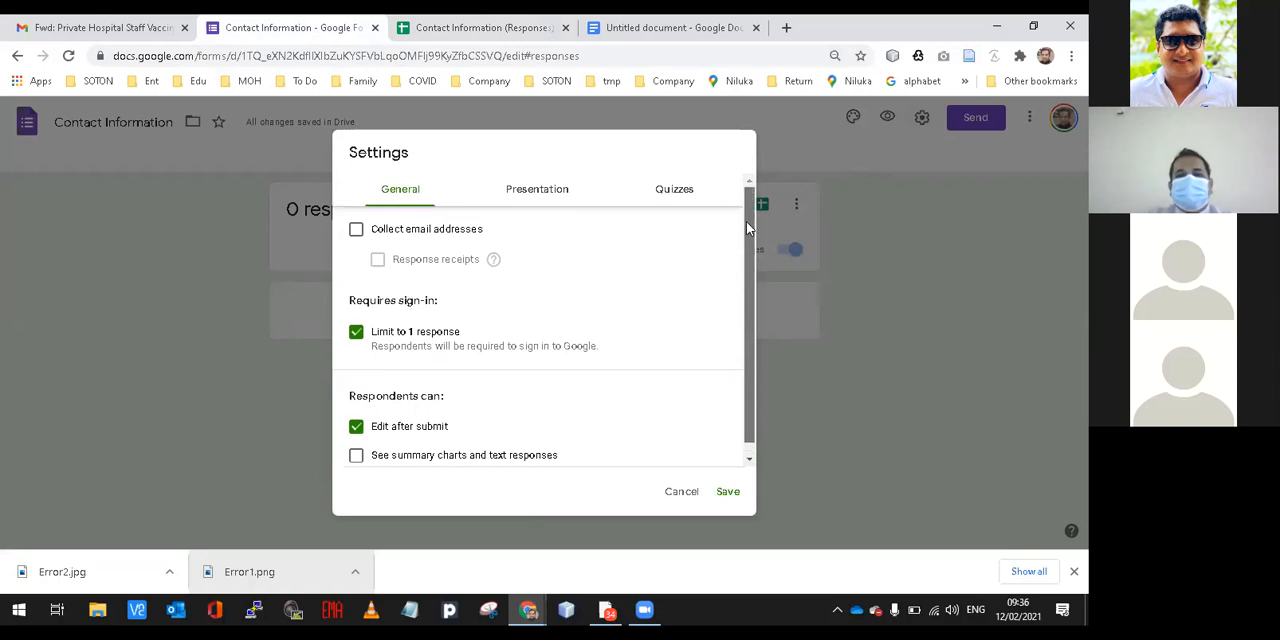
pyautogui.click(683, 492)
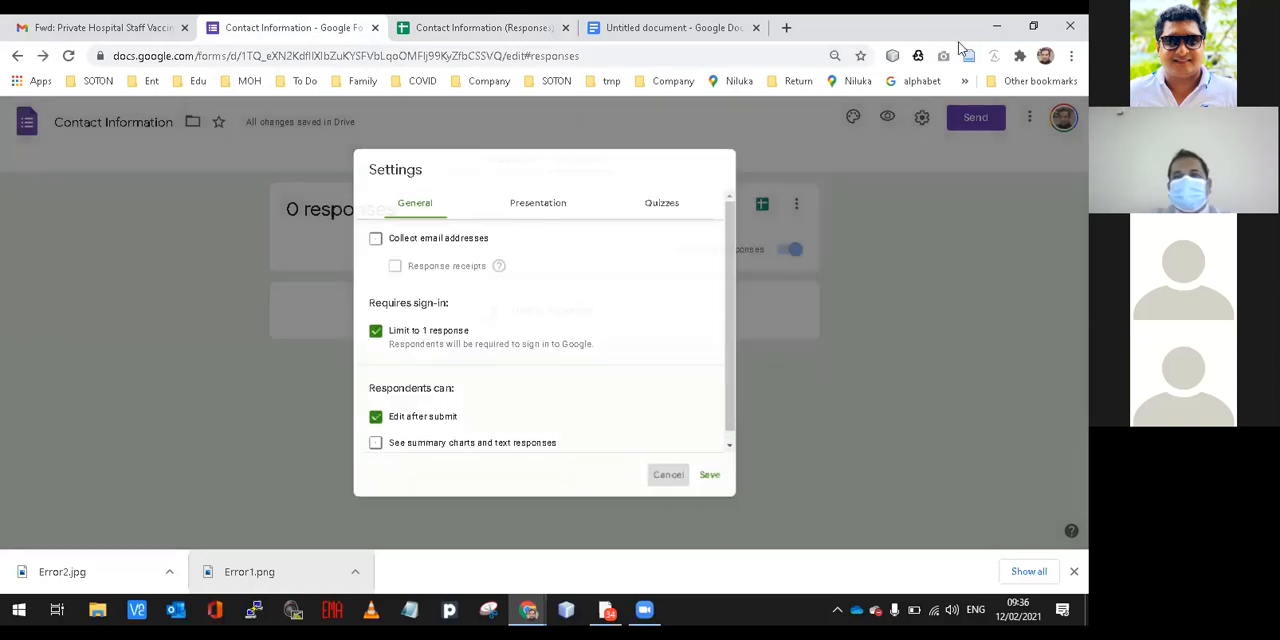
pyautogui.click(1026, 119)
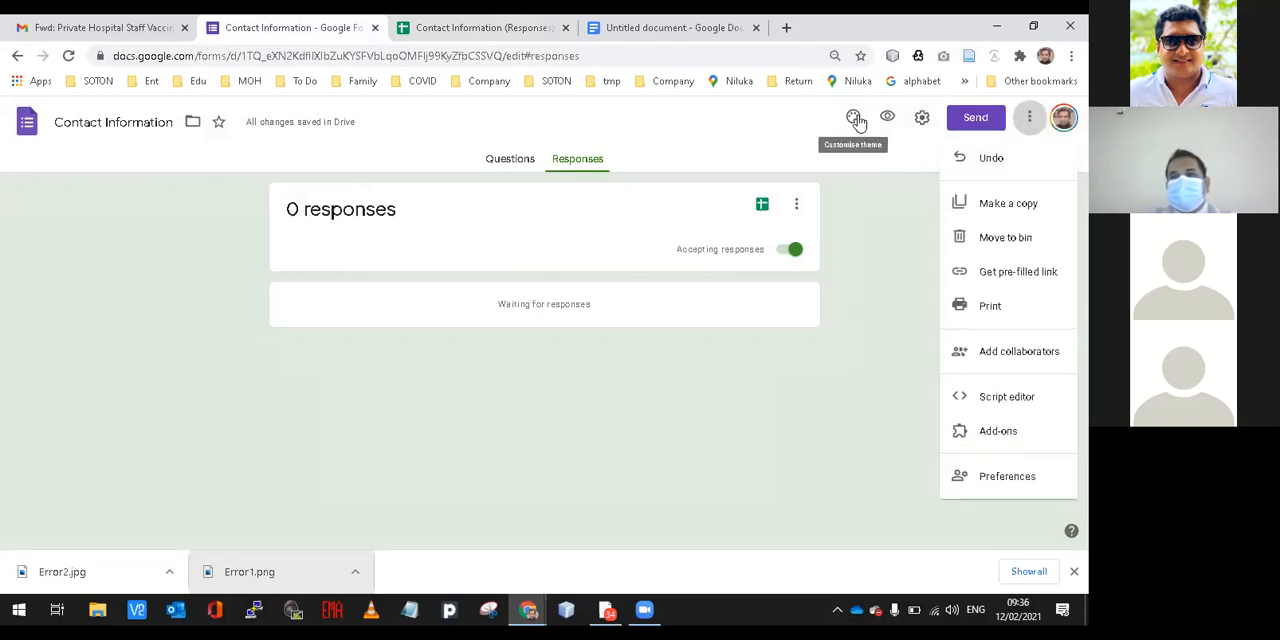
pyautogui.click(554, 161)
# Go back to the form's questions and copy its shortened sharing link.
pyautogui.click(520, 159)
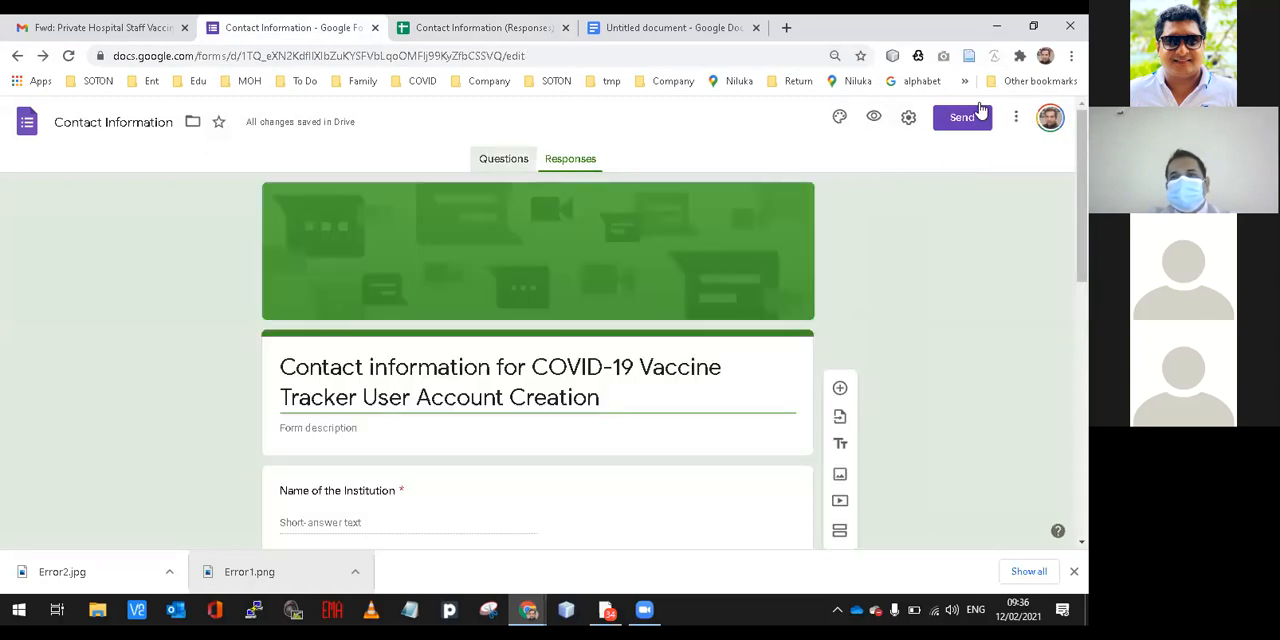
pyautogui.click(962, 118)
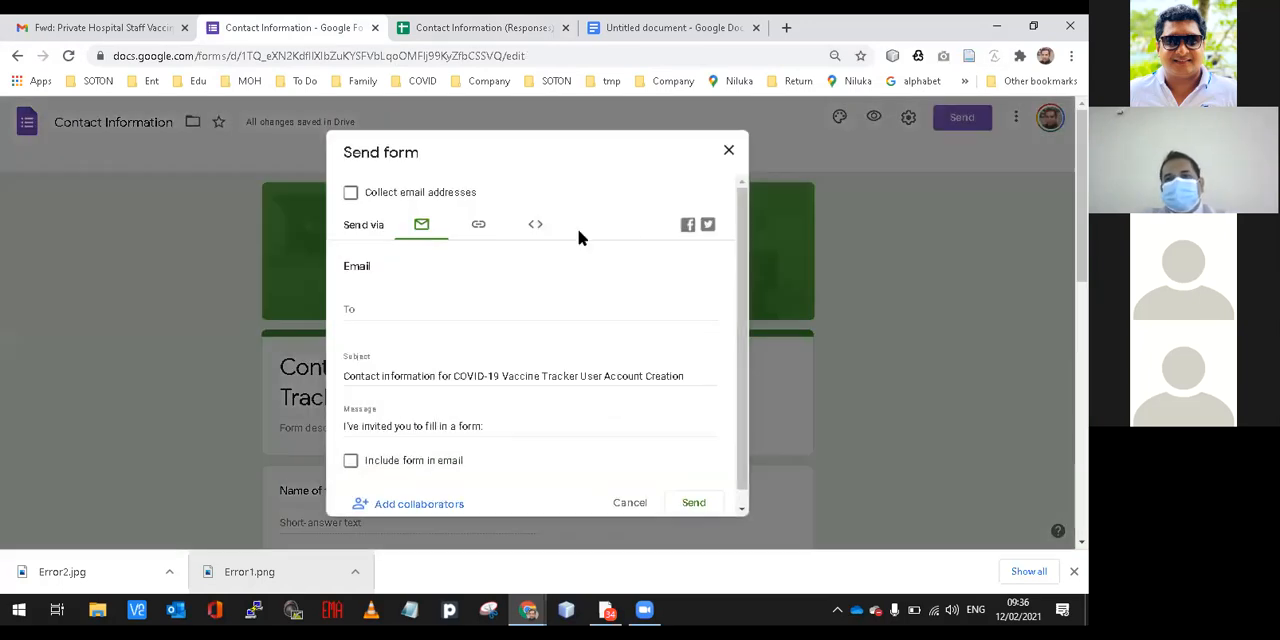
pyautogui.click(480, 226)
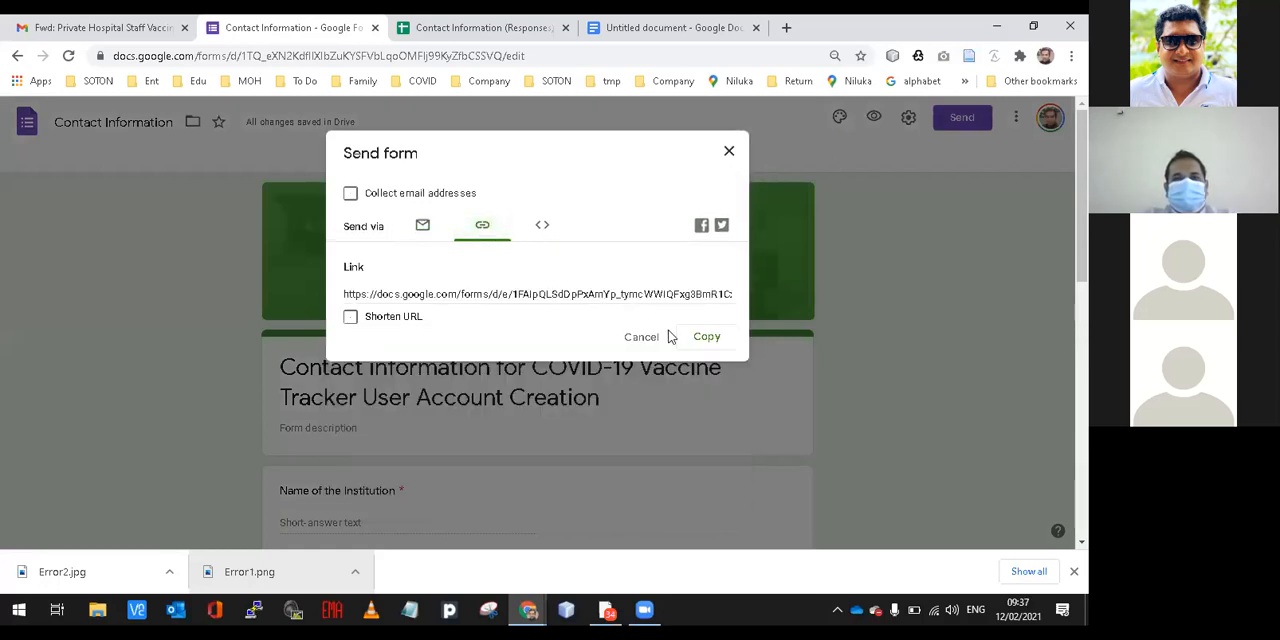
pyautogui.click(390, 317)
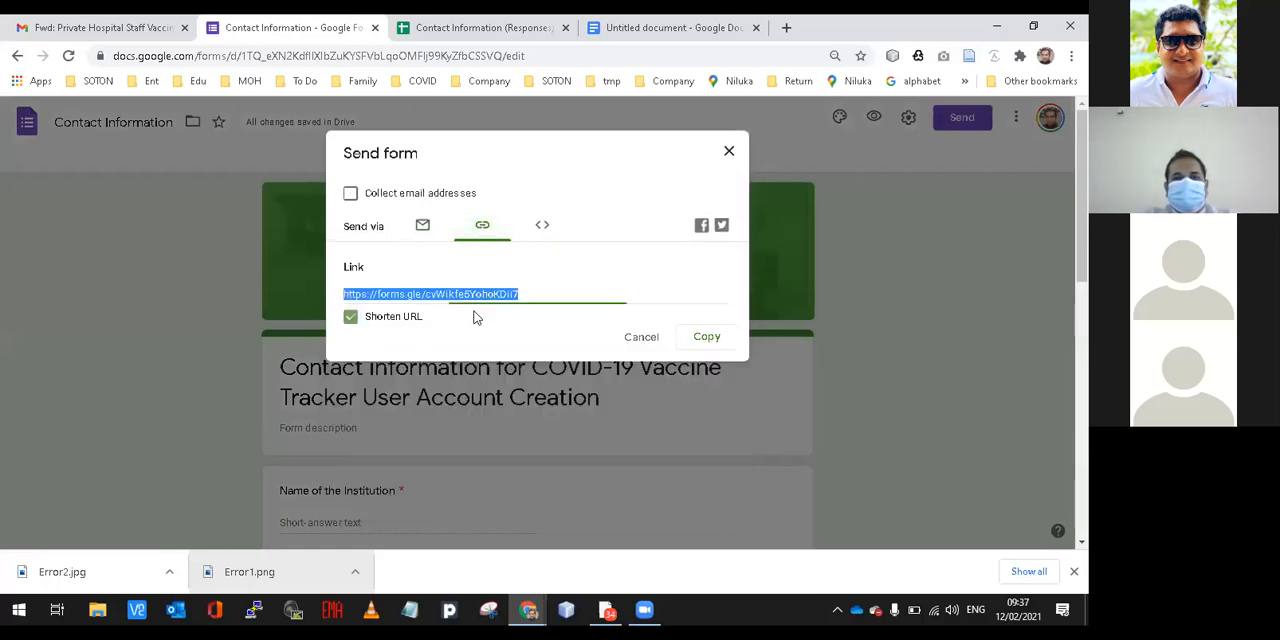
pyautogui.click(702, 339)
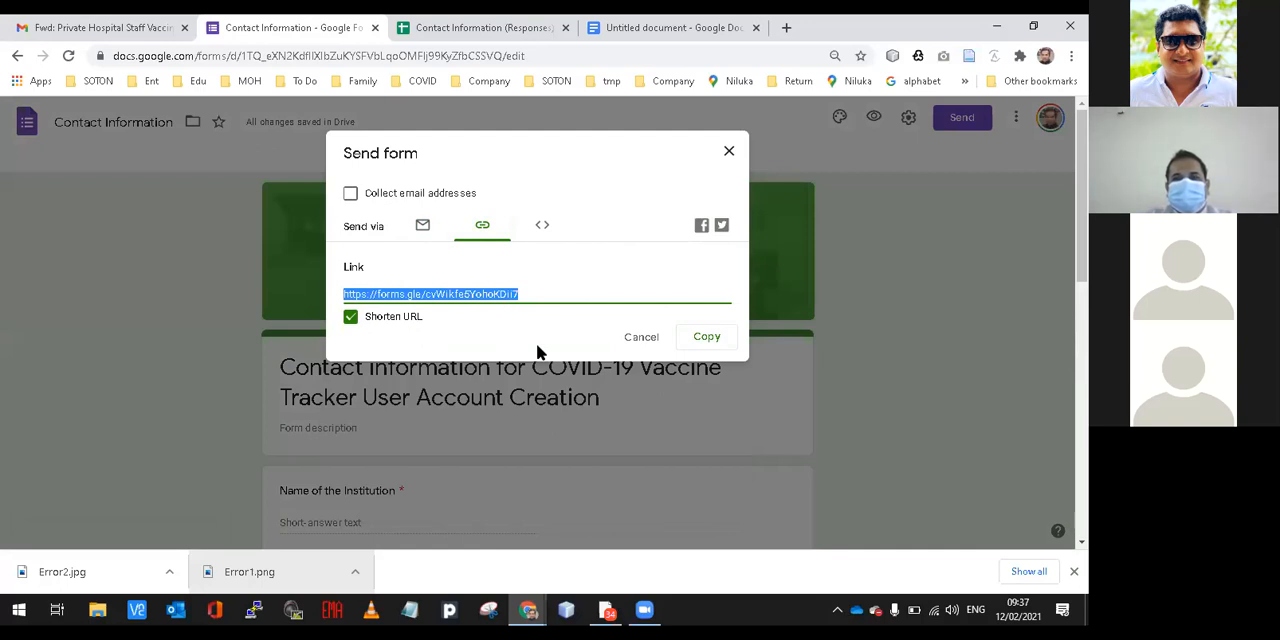
# Open the shared form link in a new tab and load the form in the incognito window as well.
pyautogui.hotkey('alt', 'Tab')
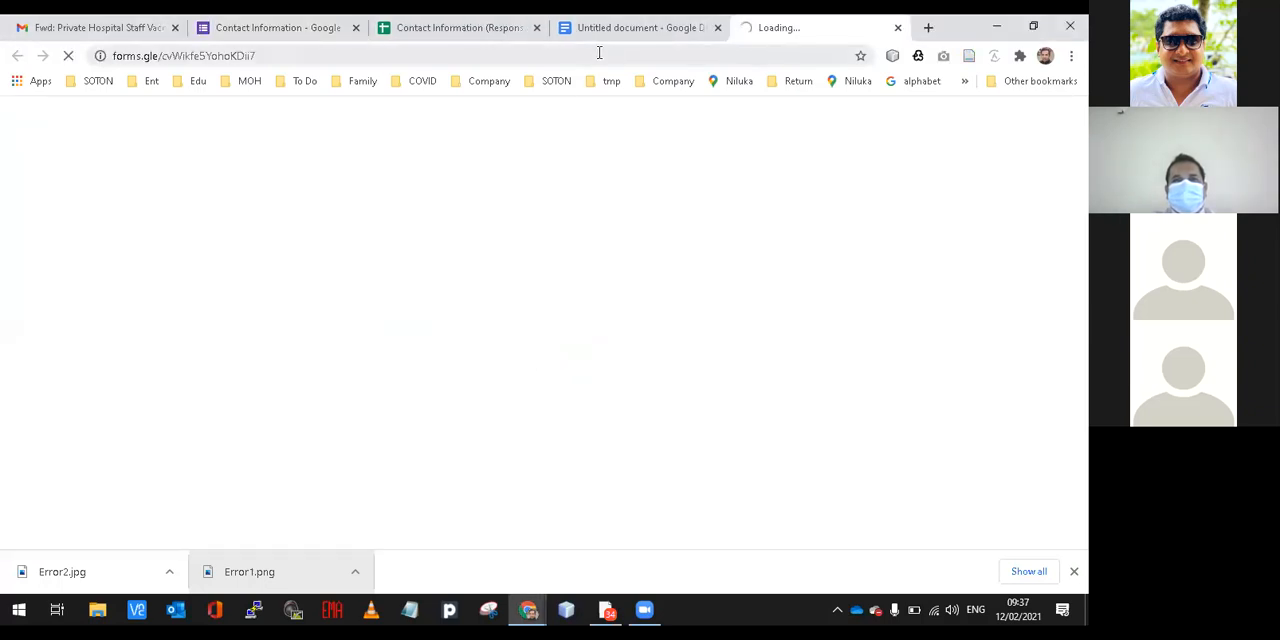
pyautogui.click(599, 53)
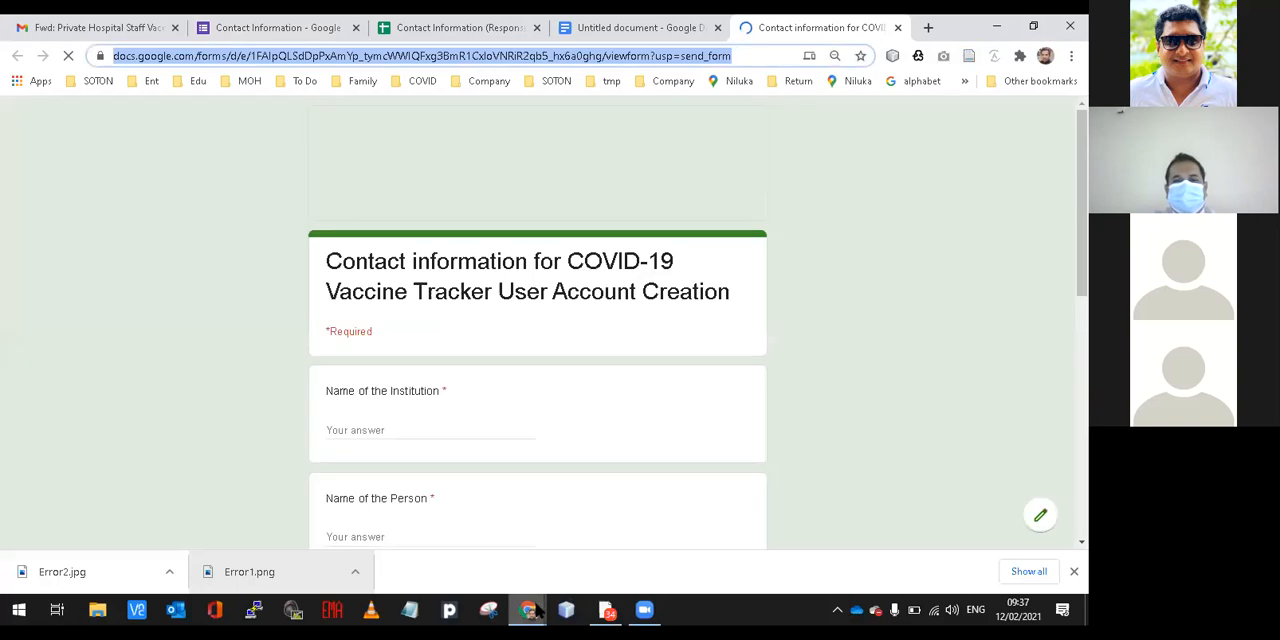
pyautogui.moveTo(532, 610)
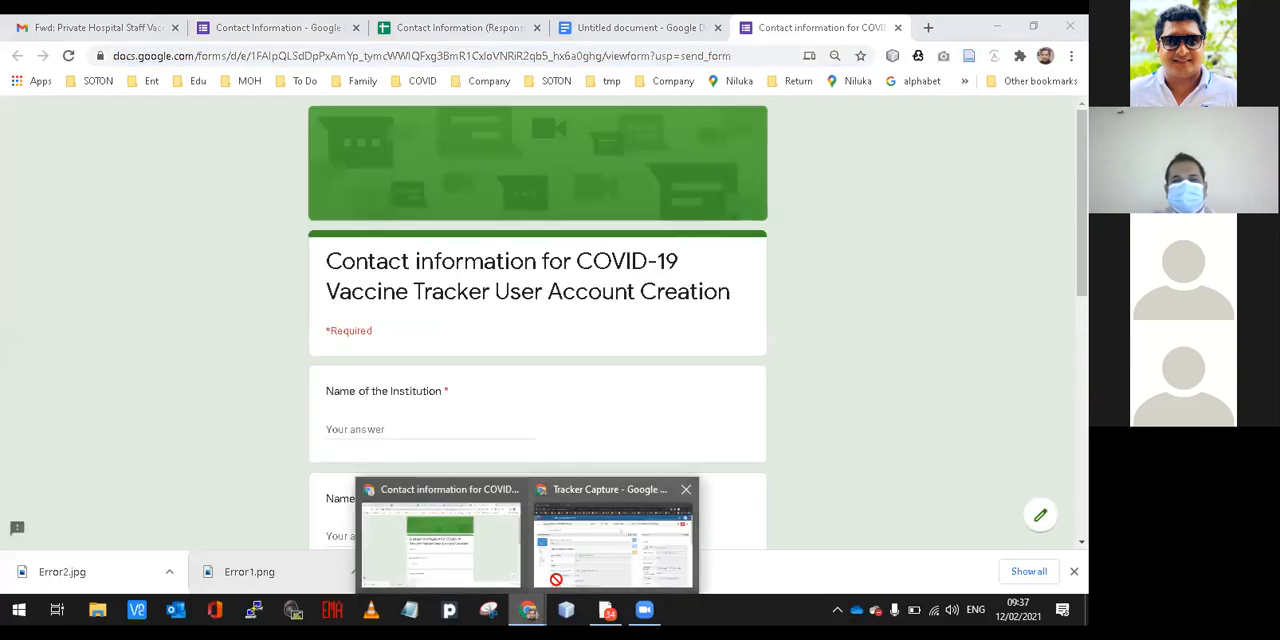
pyautogui.click(551, 568)
pyautogui.click(343, 27)
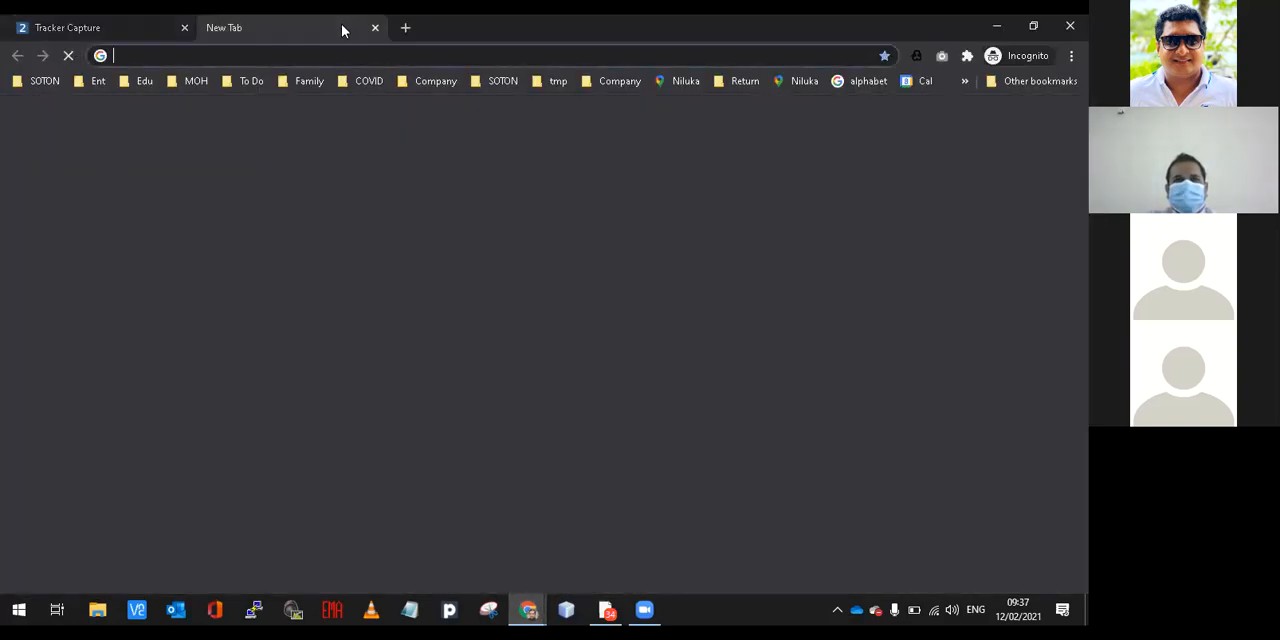
pyautogui.hotkey('ctrl', 'v')
pyautogui.press('Return')
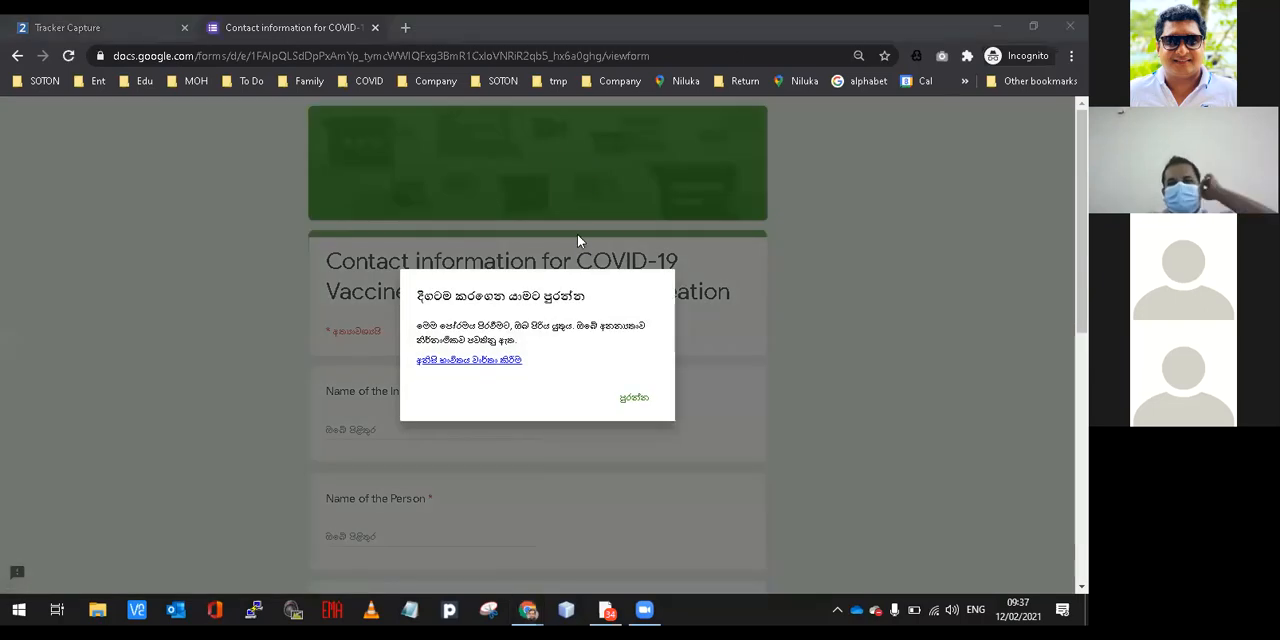
# Check the form's Google sign-in requirement, reload the form link to check it again, and close the incognito form tab.
pyautogui.click(632, 380)
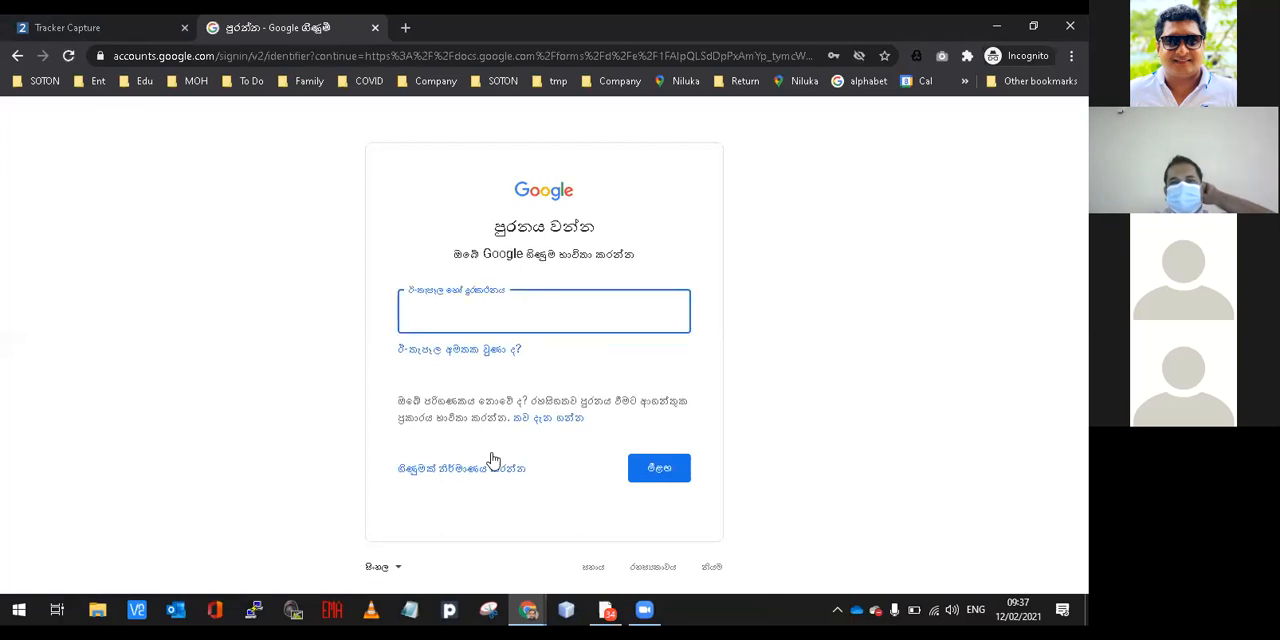
pyautogui.click(260, 46)
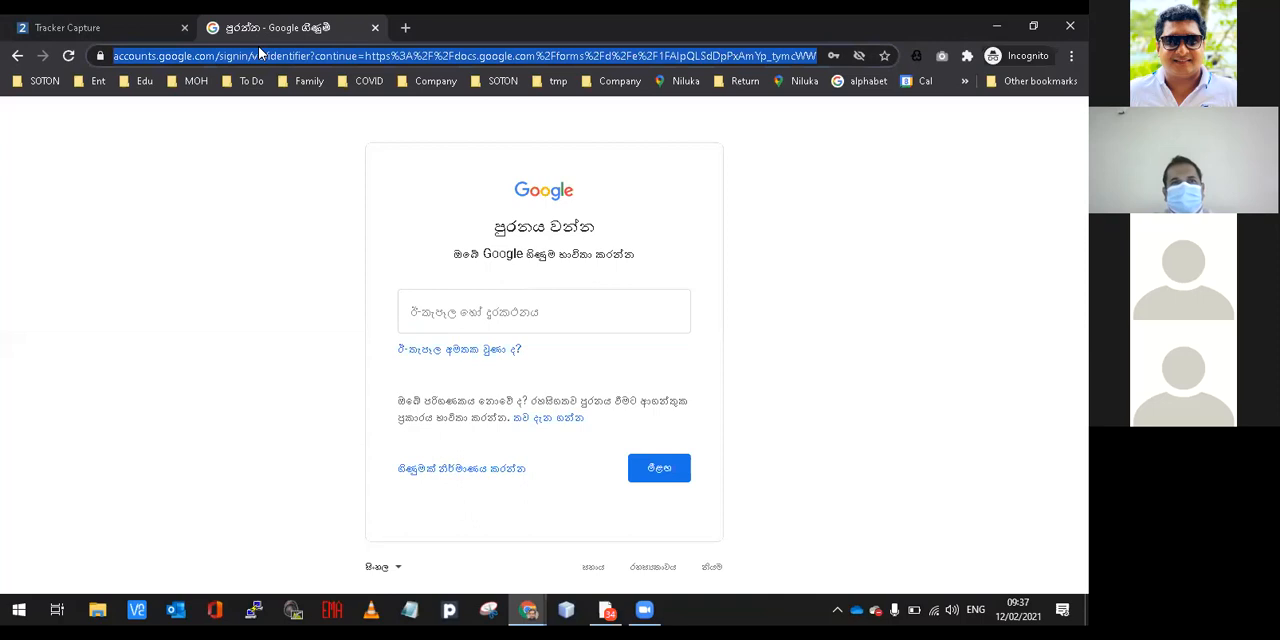
pyautogui.hotkey('ctrl', 'v')
pyautogui.press('Return')
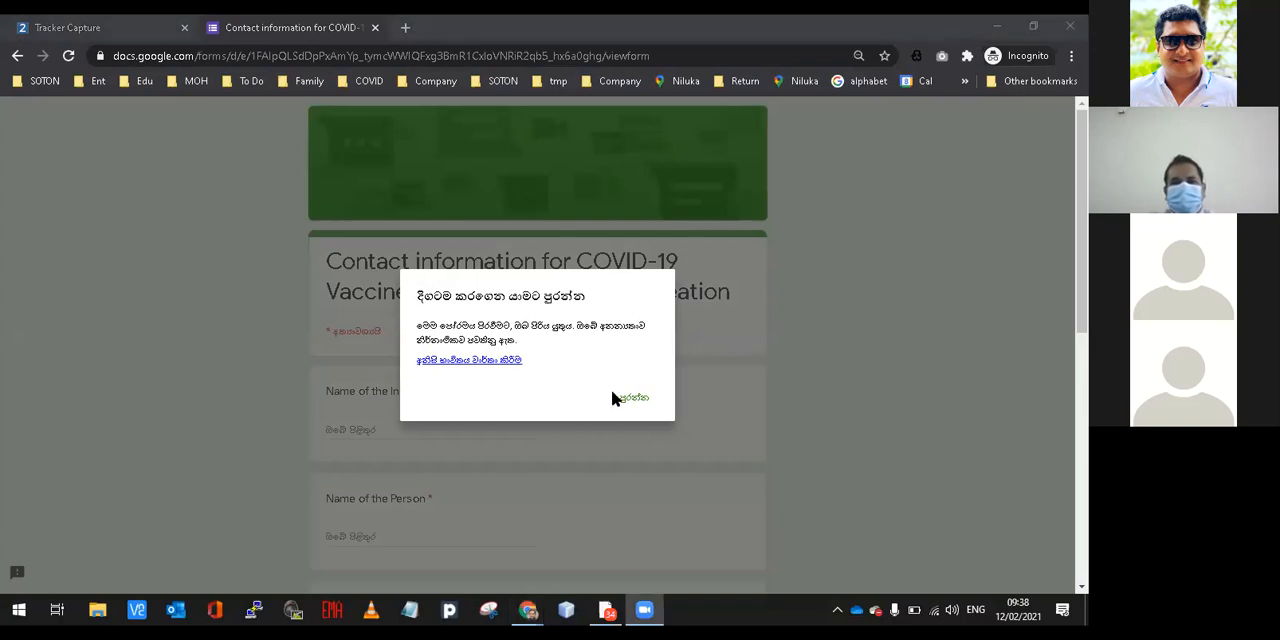
pyautogui.click(625, 398)
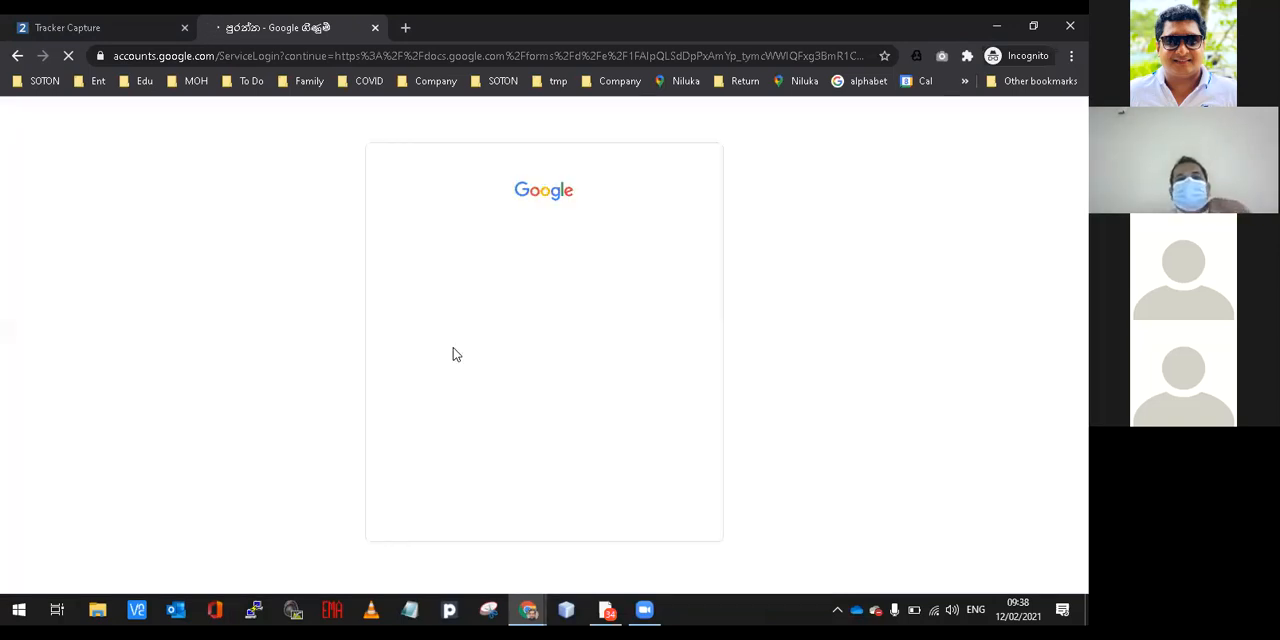
pyautogui.click(375, 29)
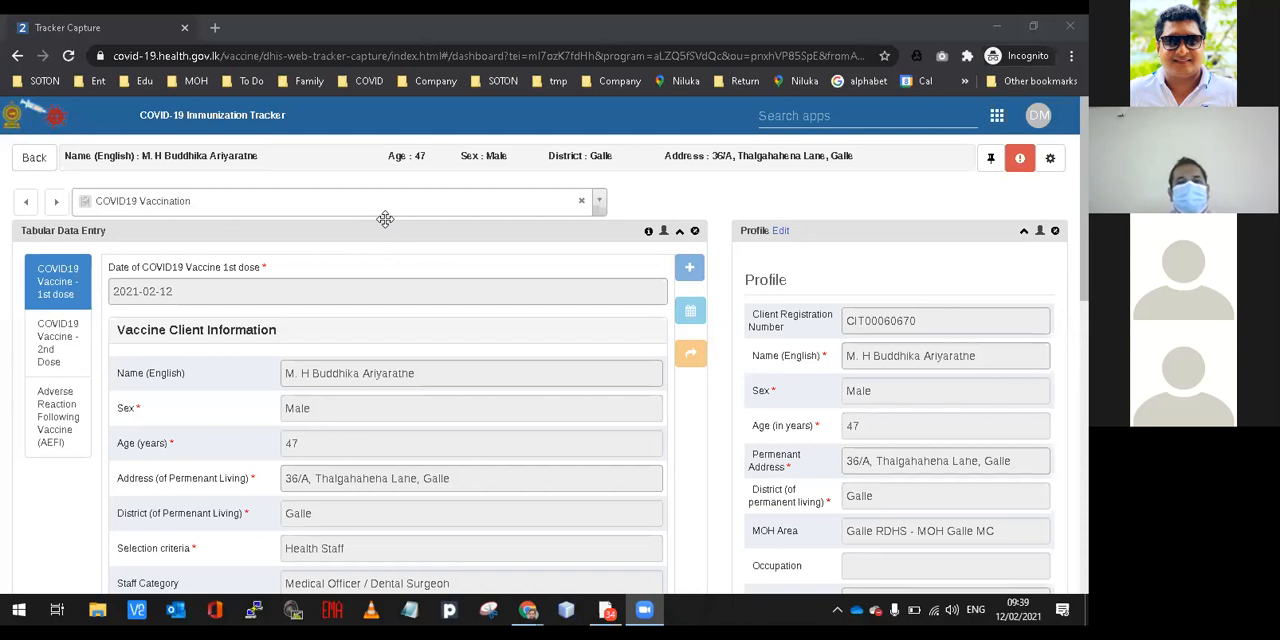
# Switch back to the respondent view of the contact information form in the other browser window.
pyautogui.moveTo(526, 608)
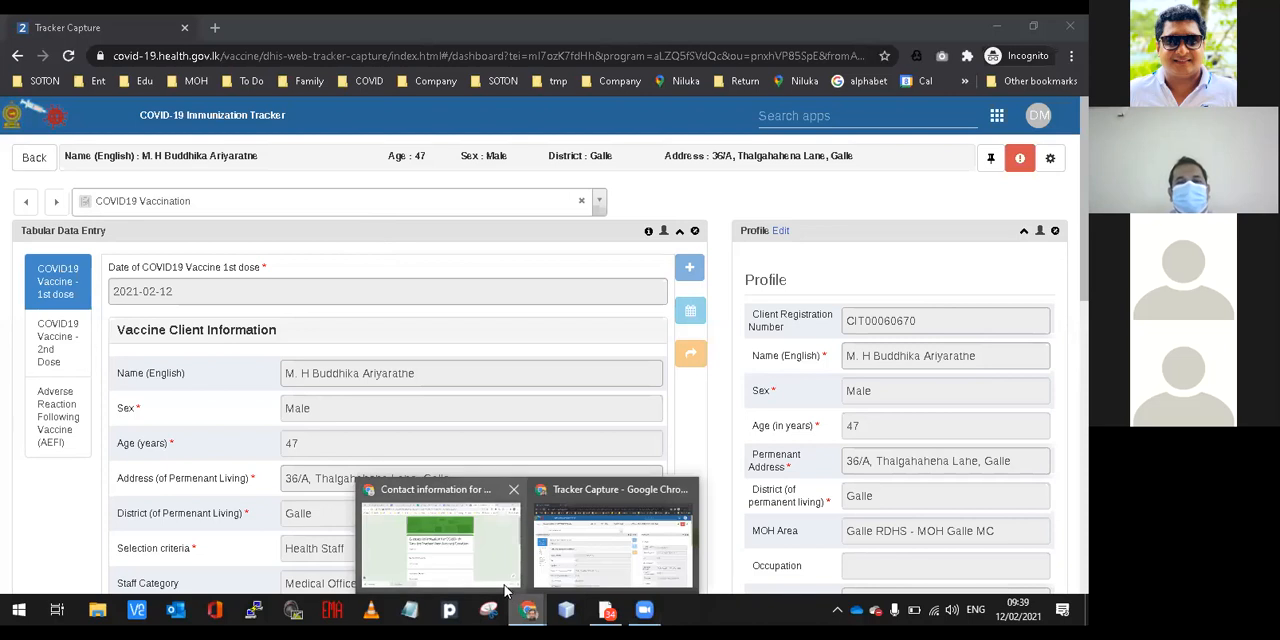
pyautogui.click(505, 590)
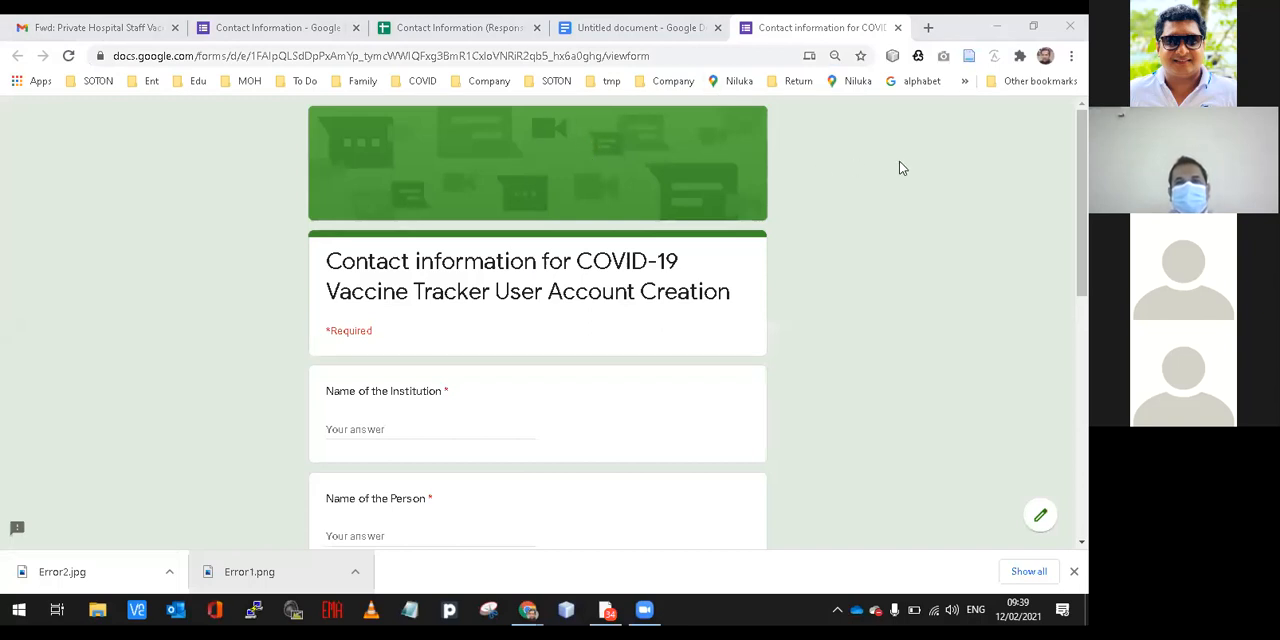
pyautogui.click(1082, 186)
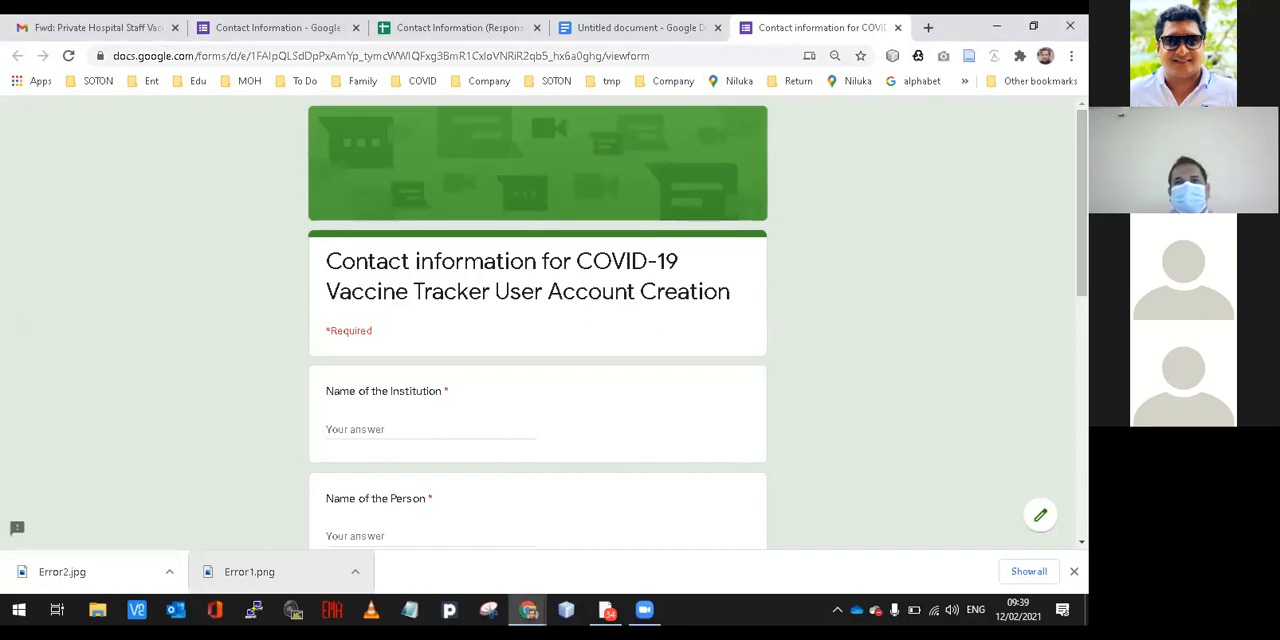
# Close the form's respondent view, copy the shortened sharing link again from the Contact Information form editor, and close the Send form dialog.
pyautogui.click(897, 28)
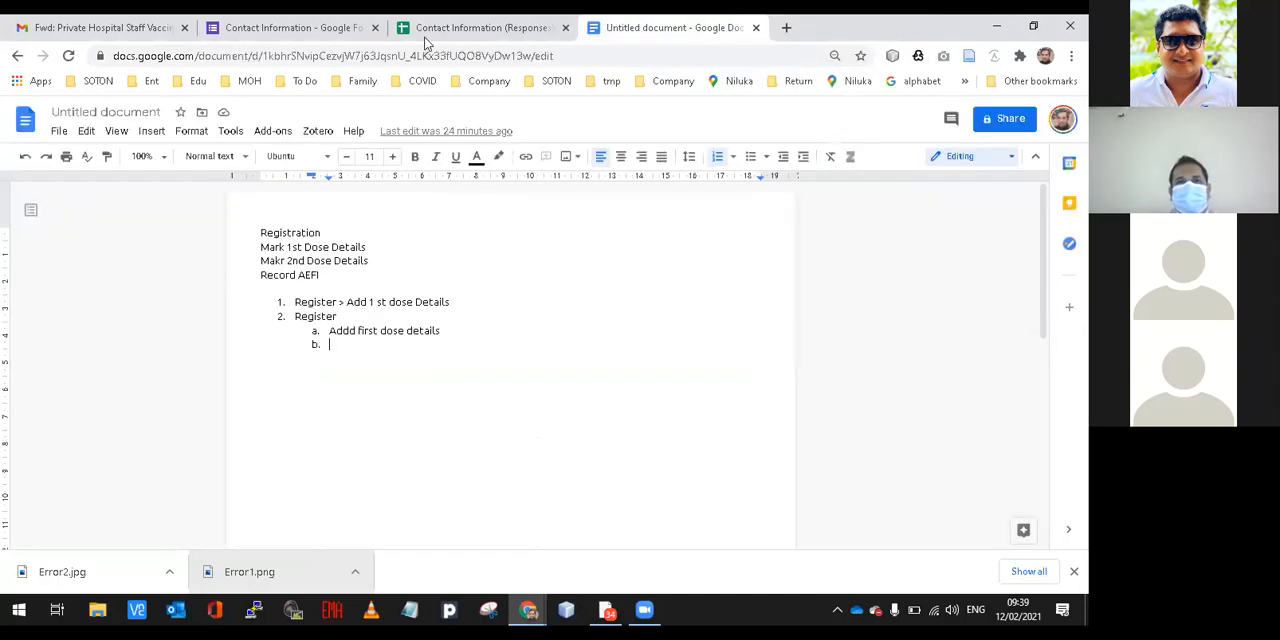
pyautogui.click(336, 36)
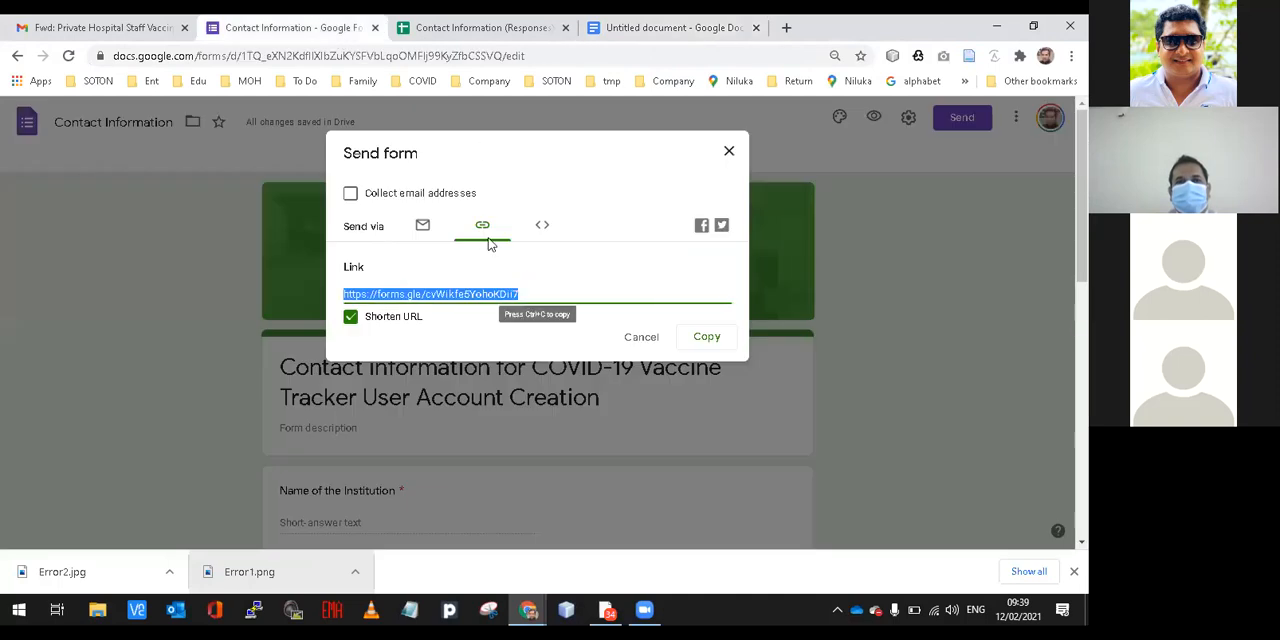
pyautogui.rightClick(452, 292)
pyautogui.click(472, 302)
pyautogui.click(729, 148)
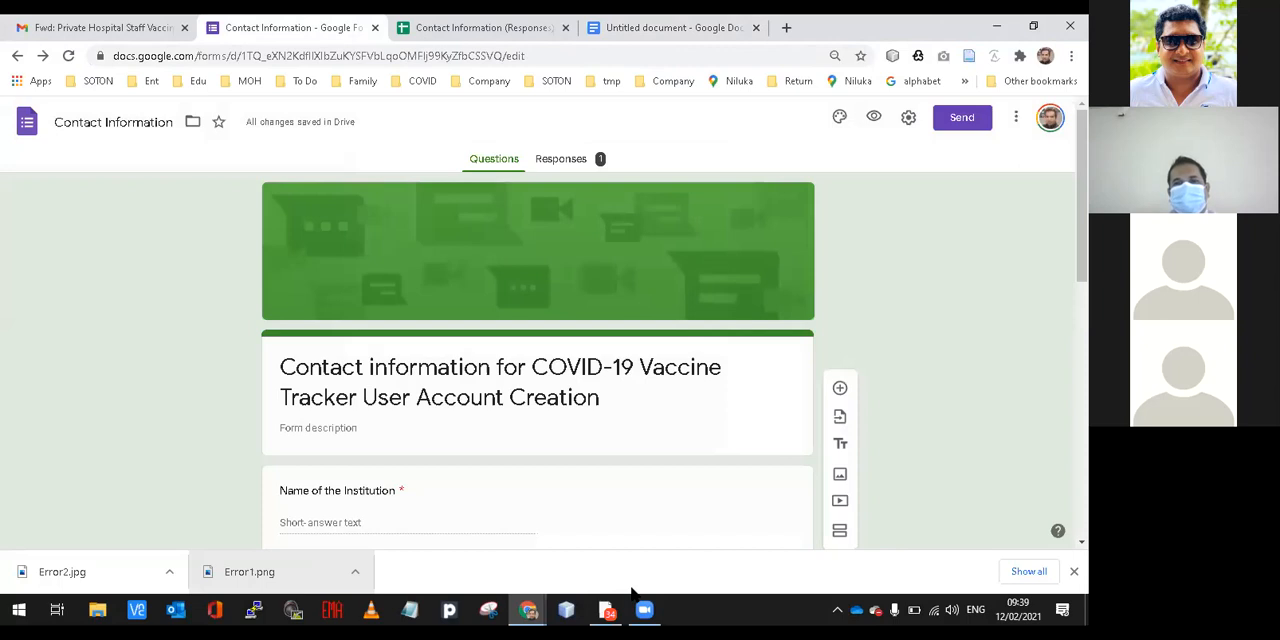
# Check the submitted responses of the Contact Information form and return to its questions.
pyautogui.click(632, 590)
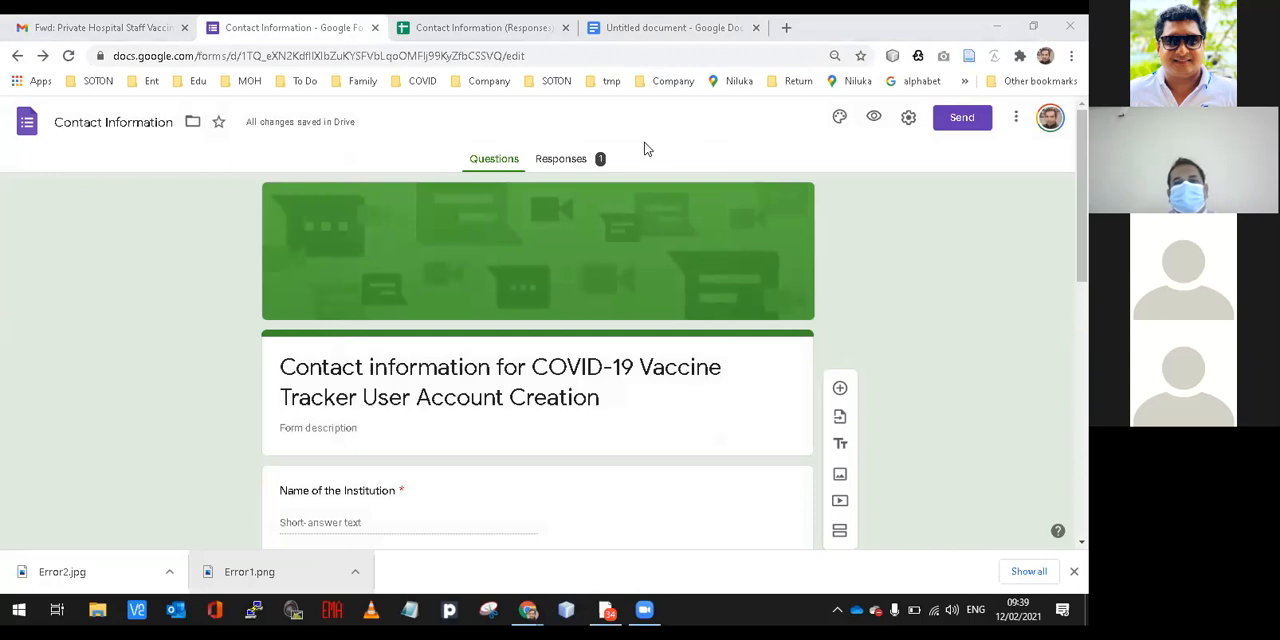
pyautogui.click(586, 166)
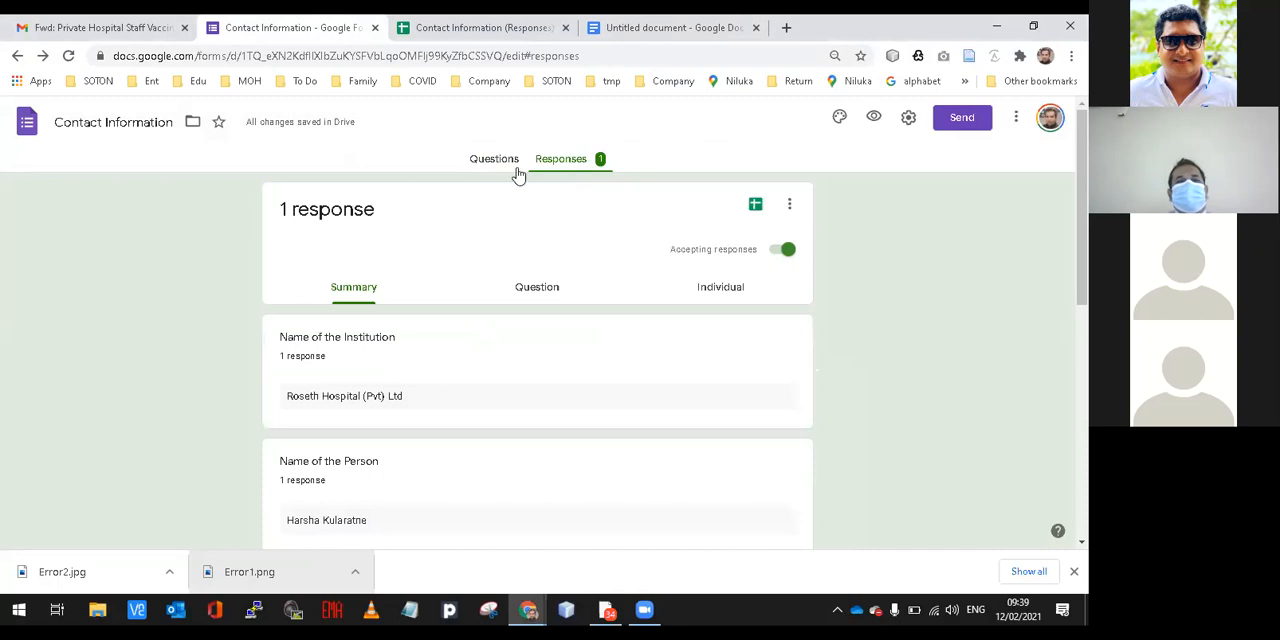
pyautogui.click(507, 163)
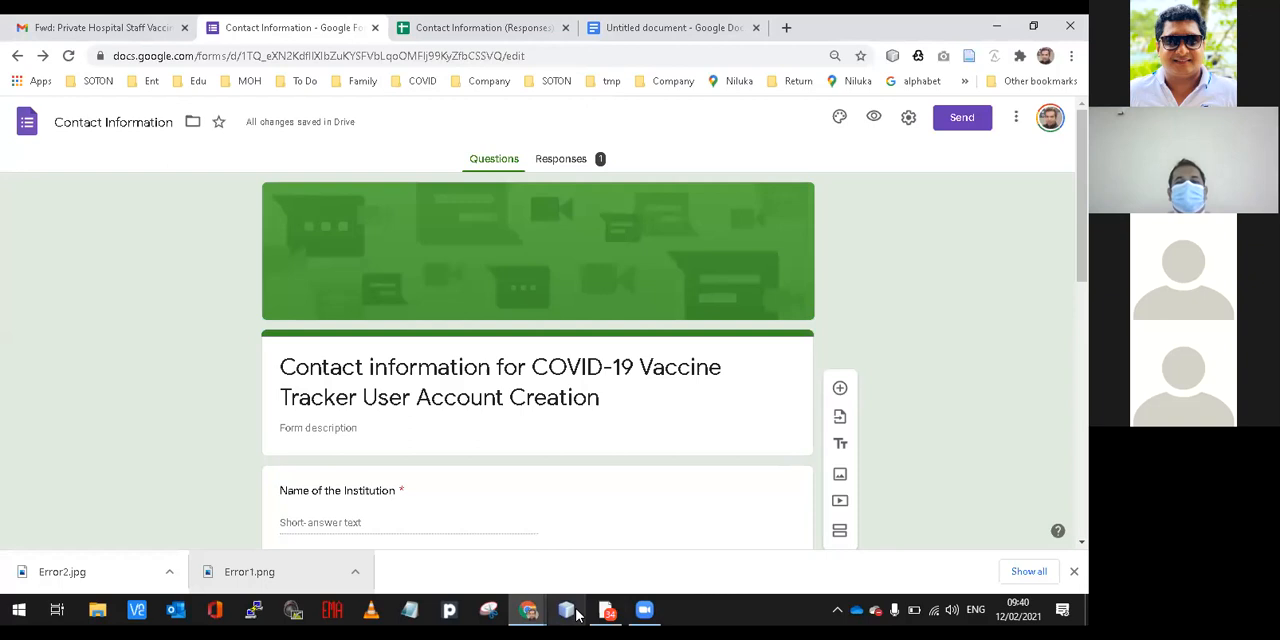
# Switch to the COVID-19 Immunization Tracker window and go from the open client record to the person search by NIC number.
pyautogui.moveTo(538, 615)
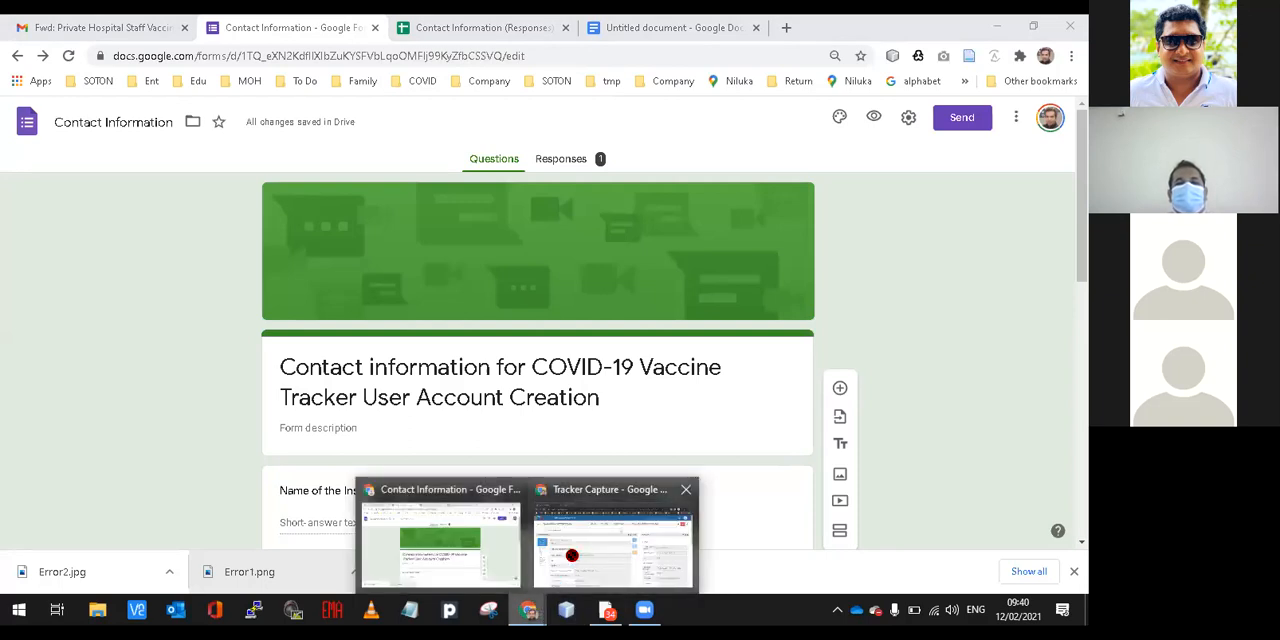
pyautogui.click(577, 558)
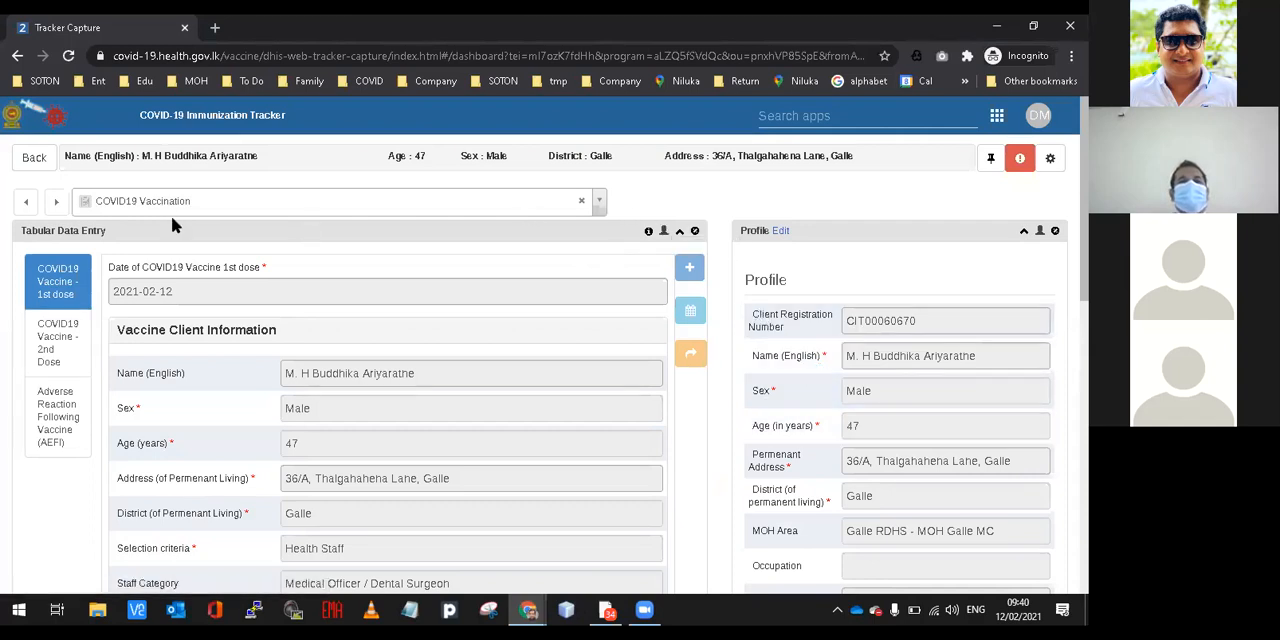
pyautogui.click(35, 160)
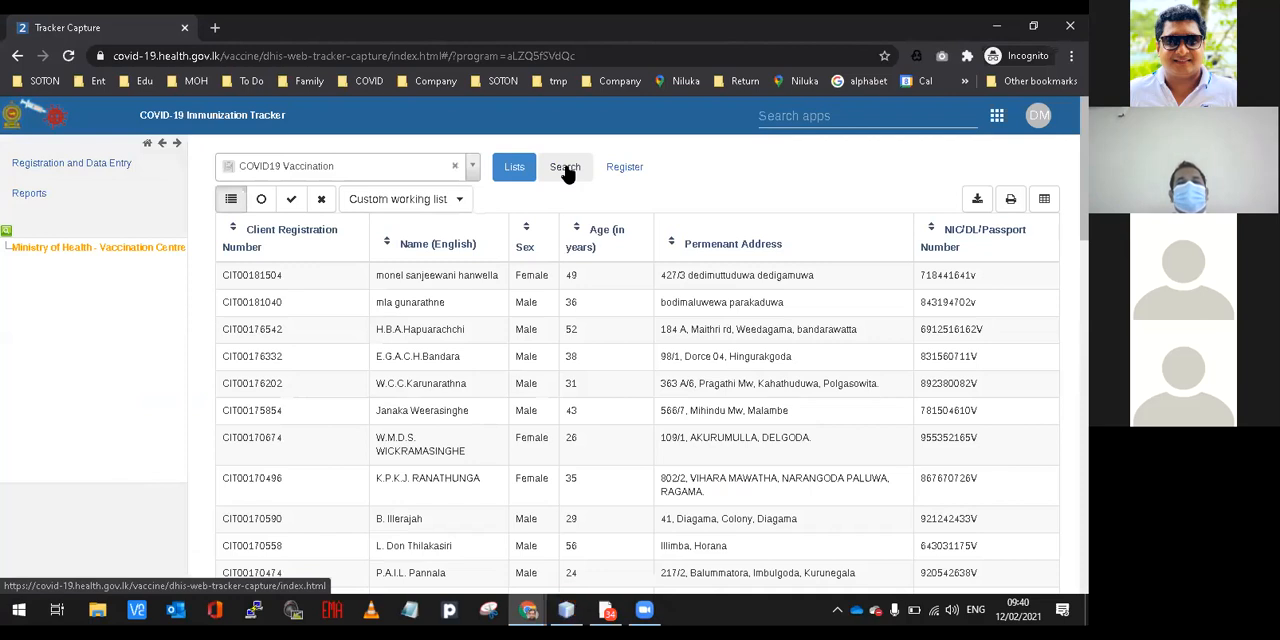
pyautogui.click(567, 170)
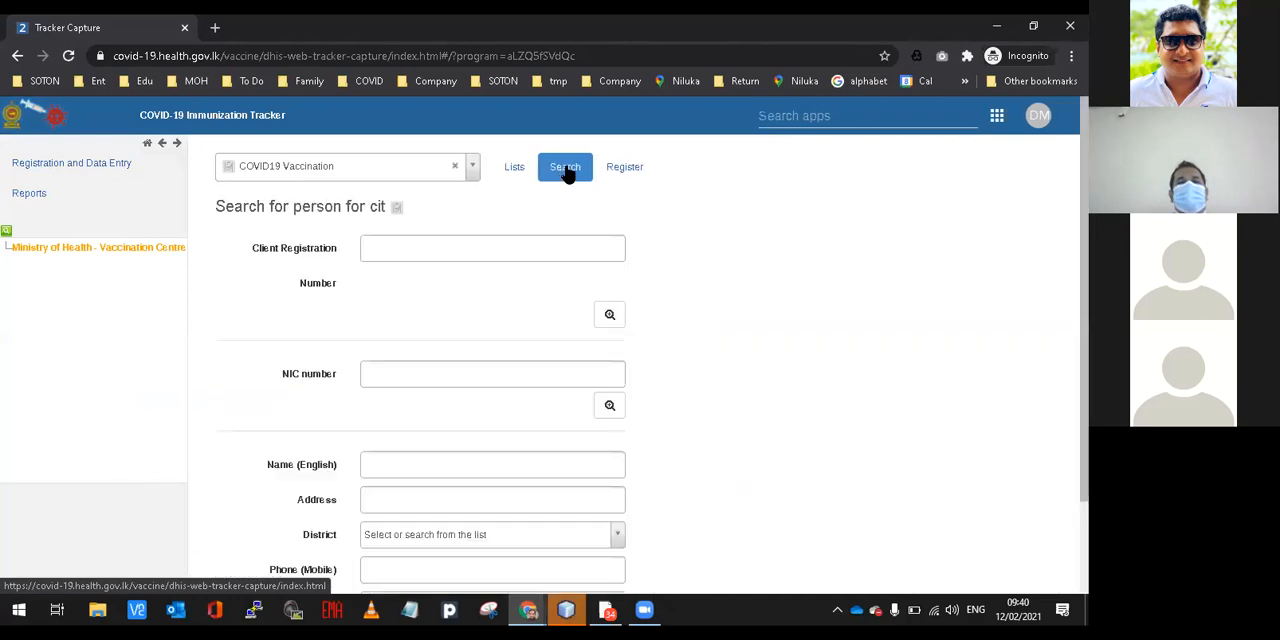
pyautogui.click(405, 371)
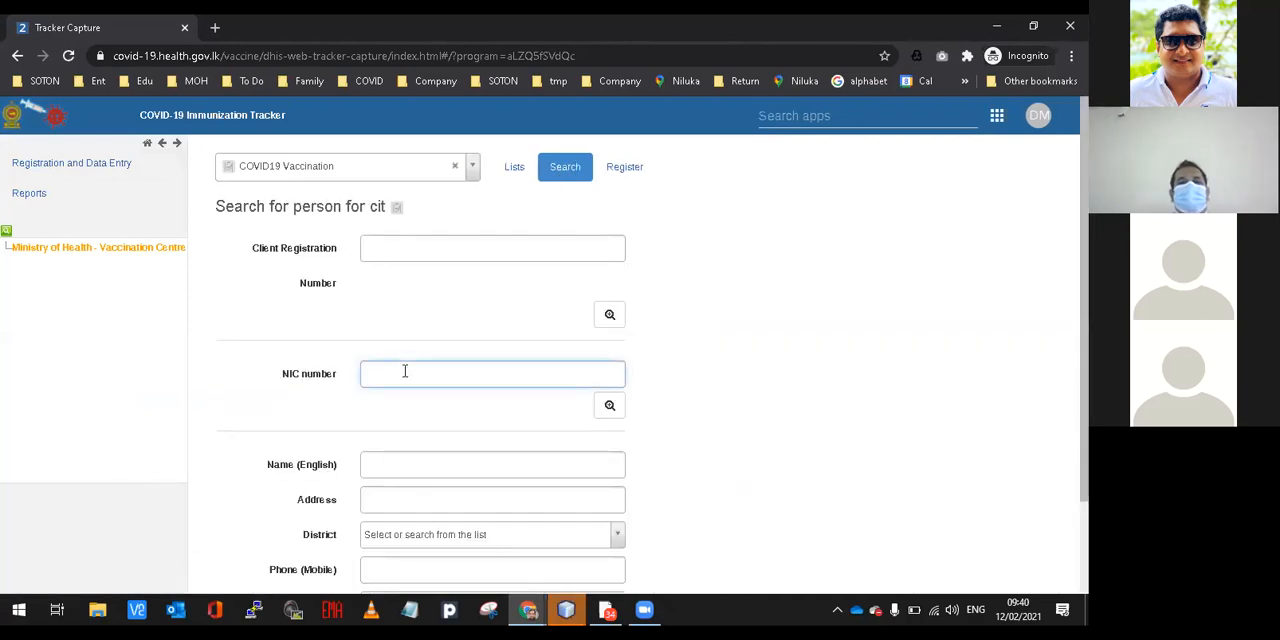
pyautogui.click(936, 482)
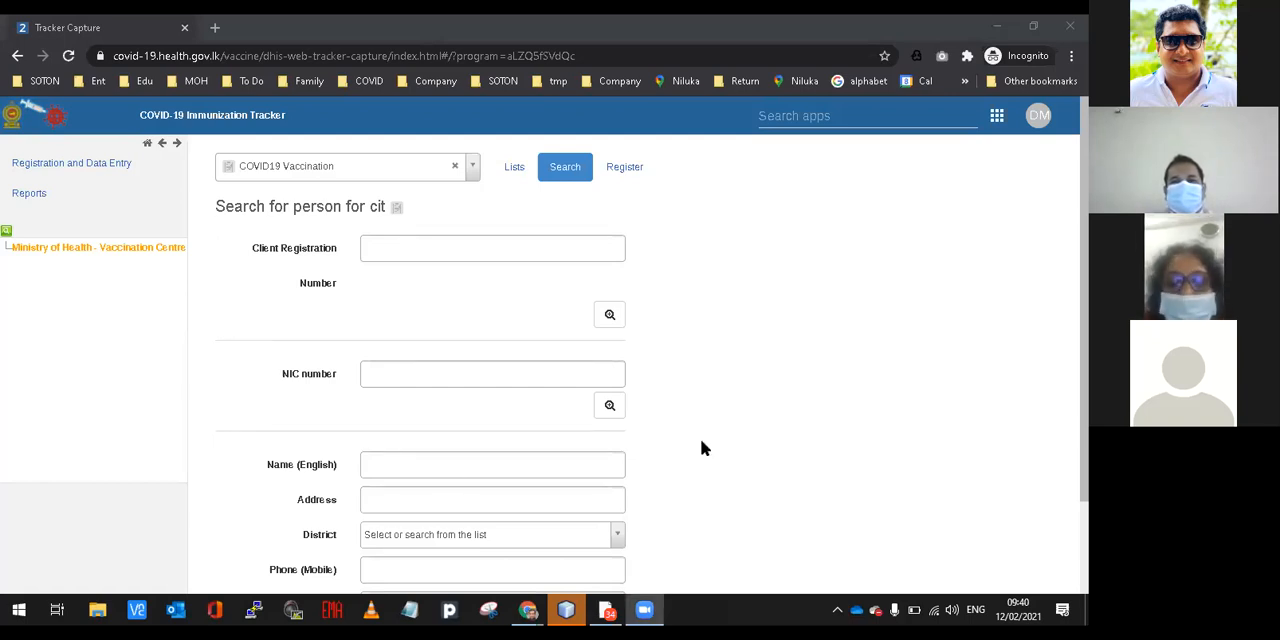
pyautogui.click(648, 608)
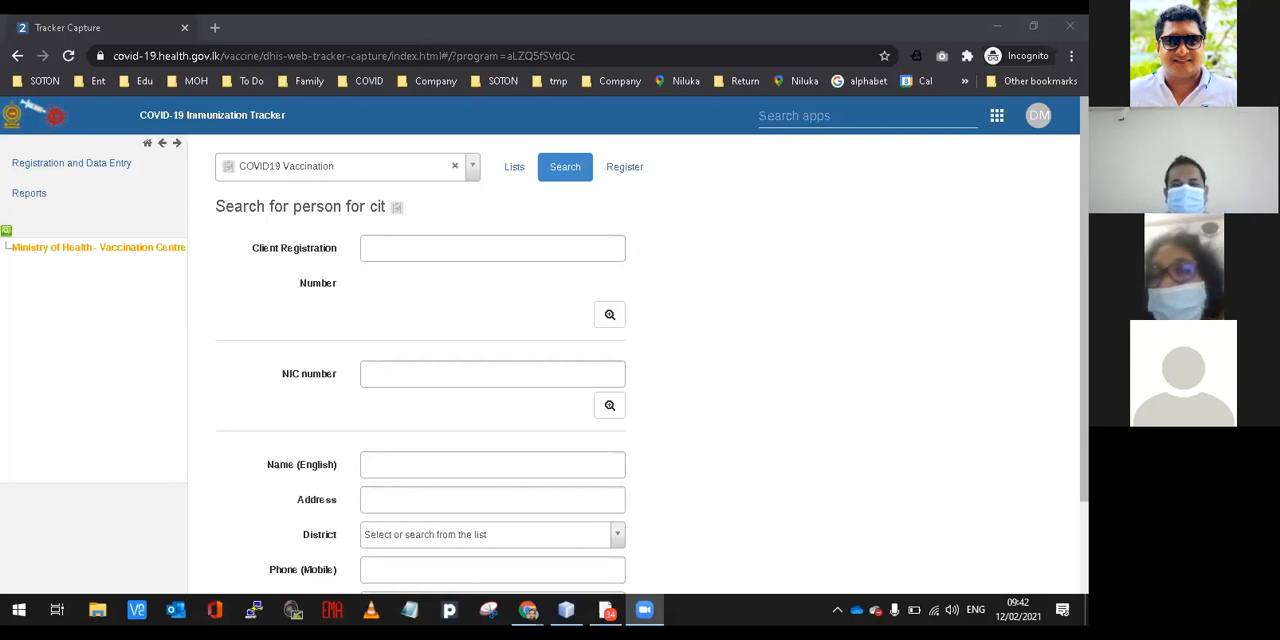
pyautogui.hotkey('alt', 'Tab')
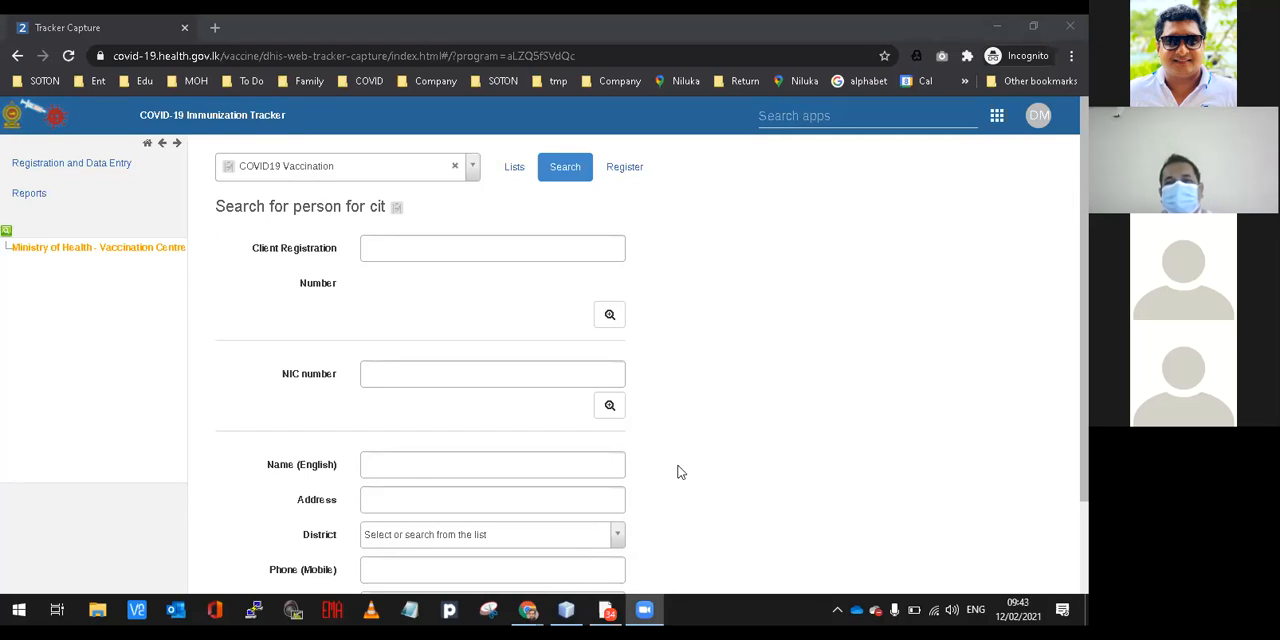
# Search for the registered client by entering the client's NIC number.
pyautogui.click(389, 372)
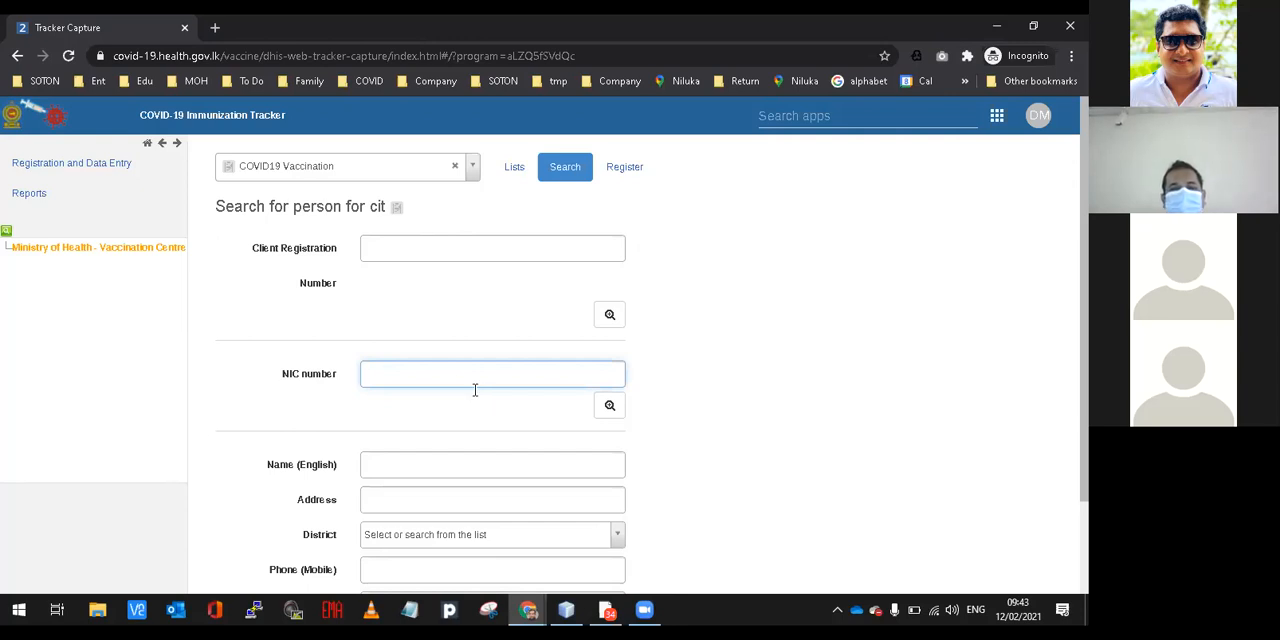
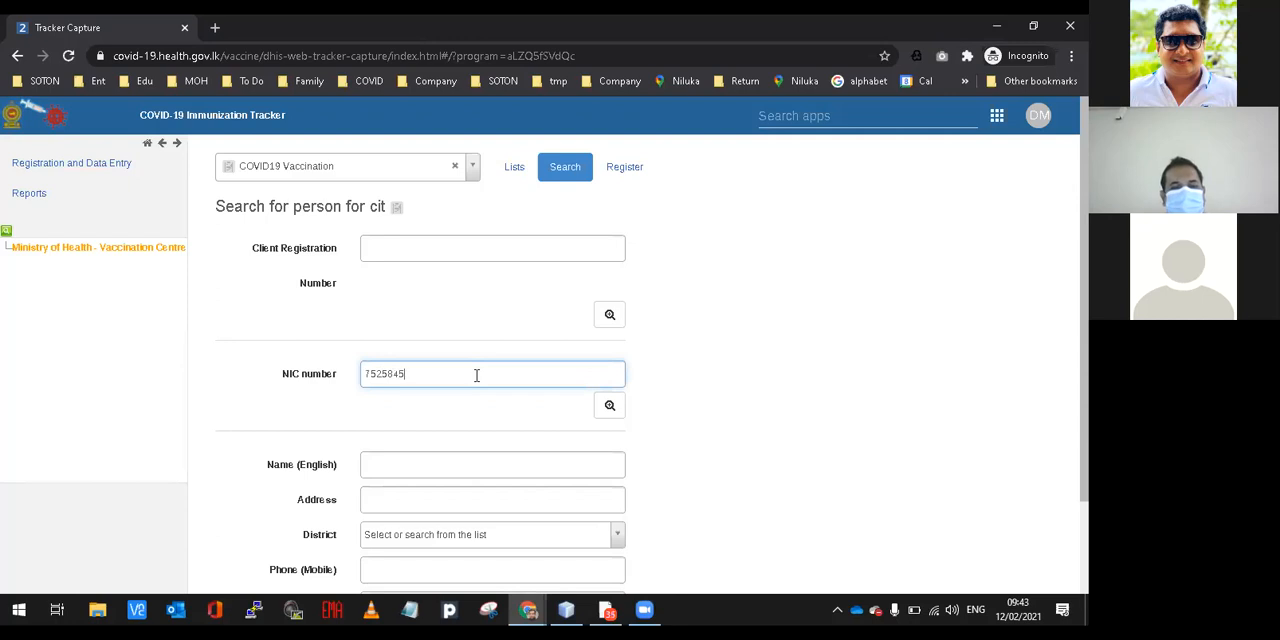
pyautogui.click(611, 408)
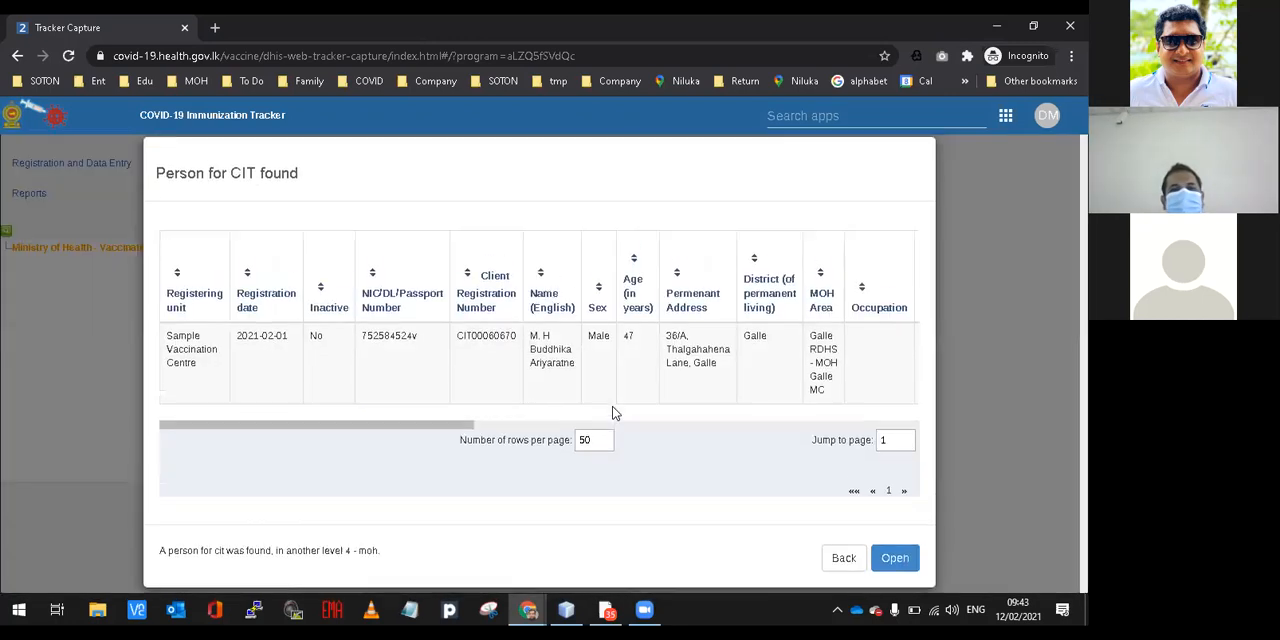
# Open the found client's dashboard to review the first-dose and profile details, and return to the client list.
pyautogui.click(210, 360)
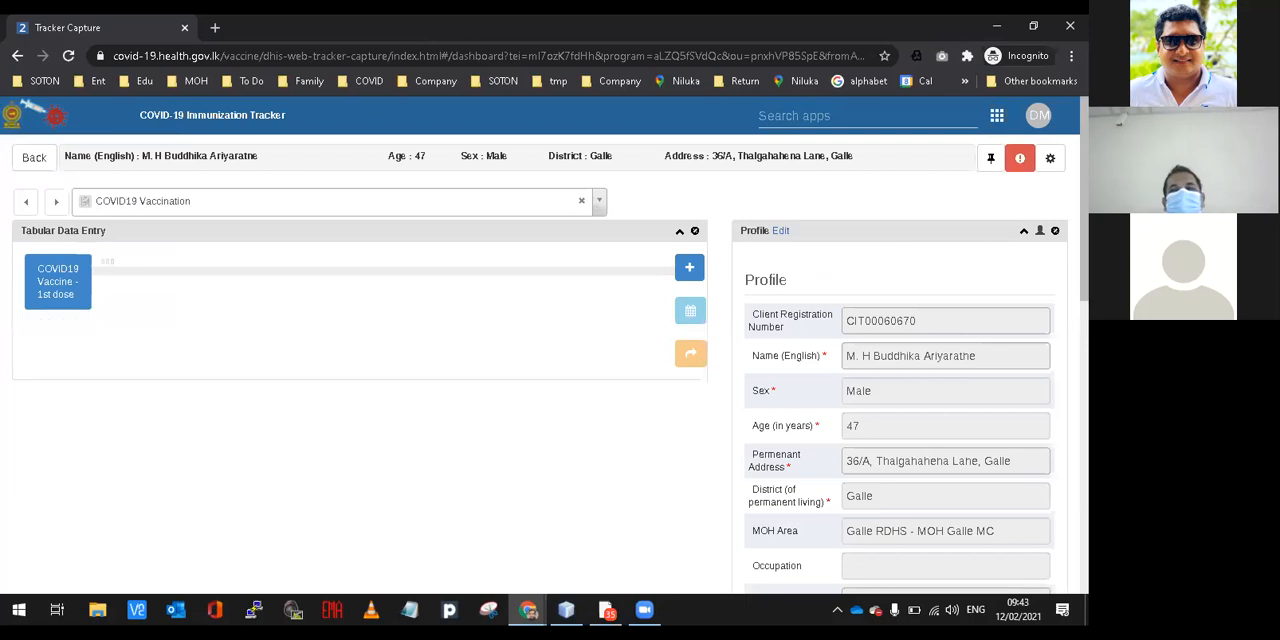
pyautogui.scroll(-2, 540, 385)
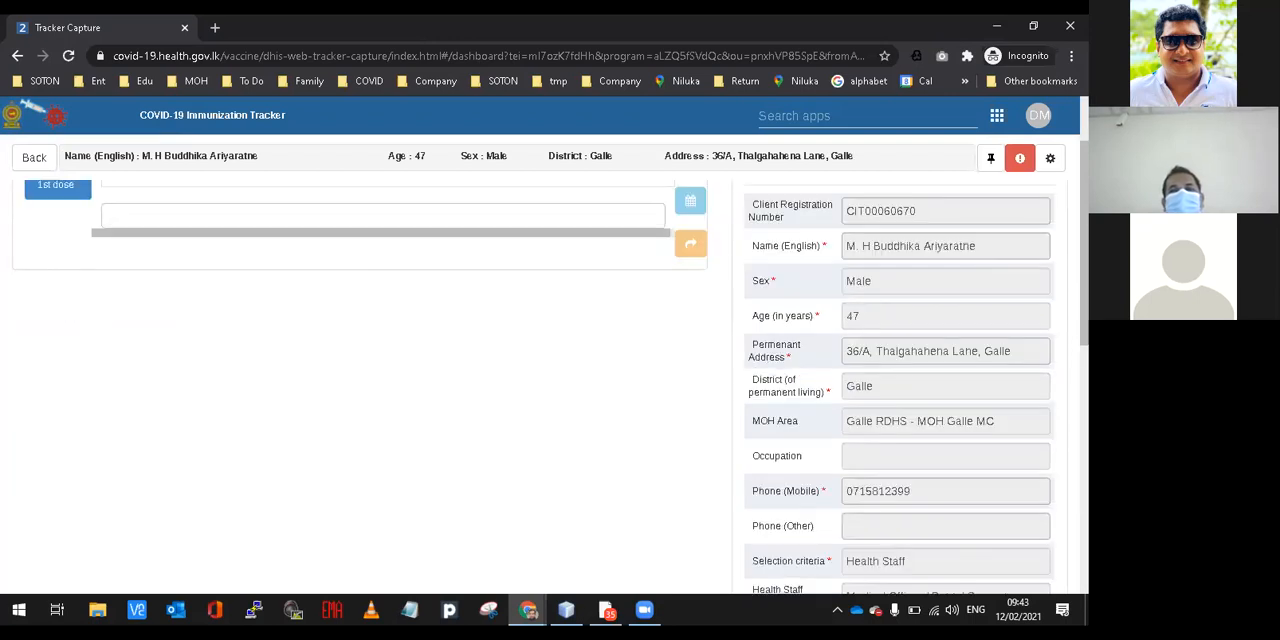
pyautogui.scroll(-2, 540, 385)
pyautogui.scroll(4, 540, 385)
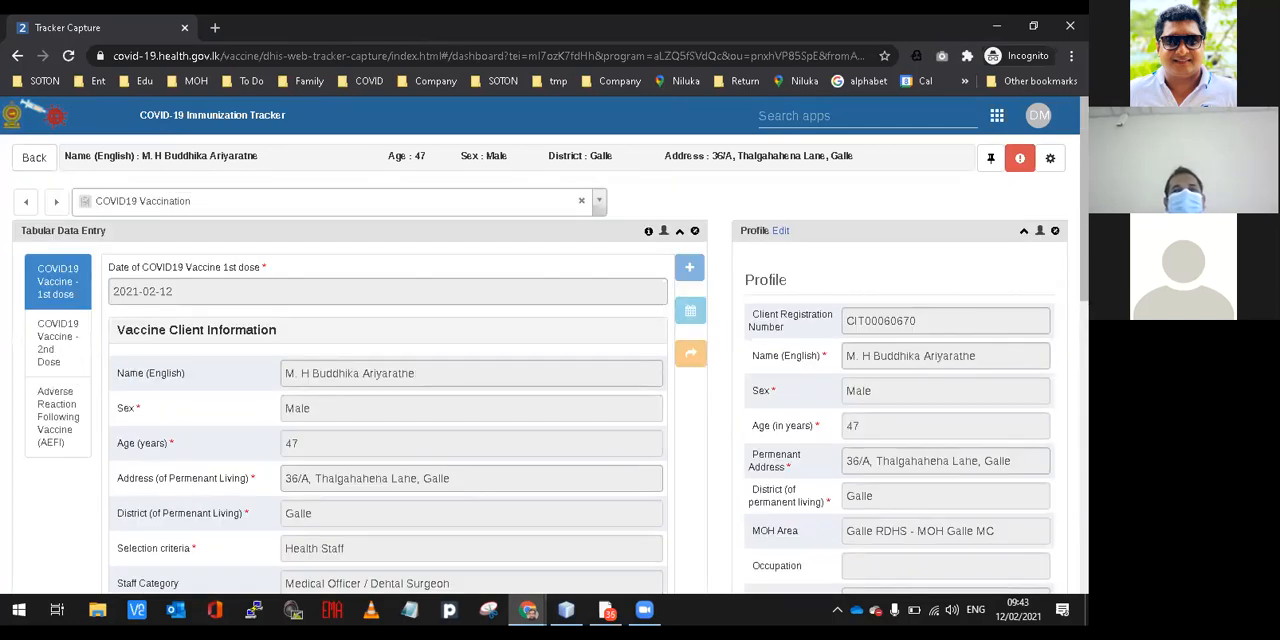
pyautogui.click(30, 160)
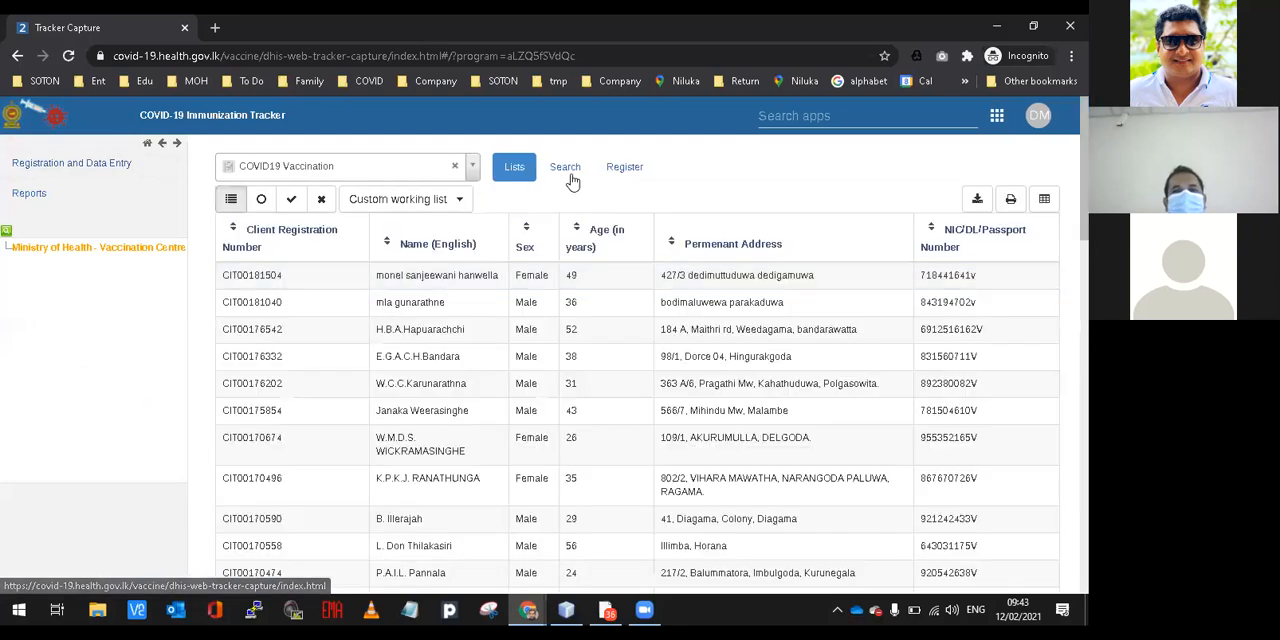
# Return to the person search in the COVID19 Vaccination program and search by the client's name in English.
pyautogui.click(565, 170)
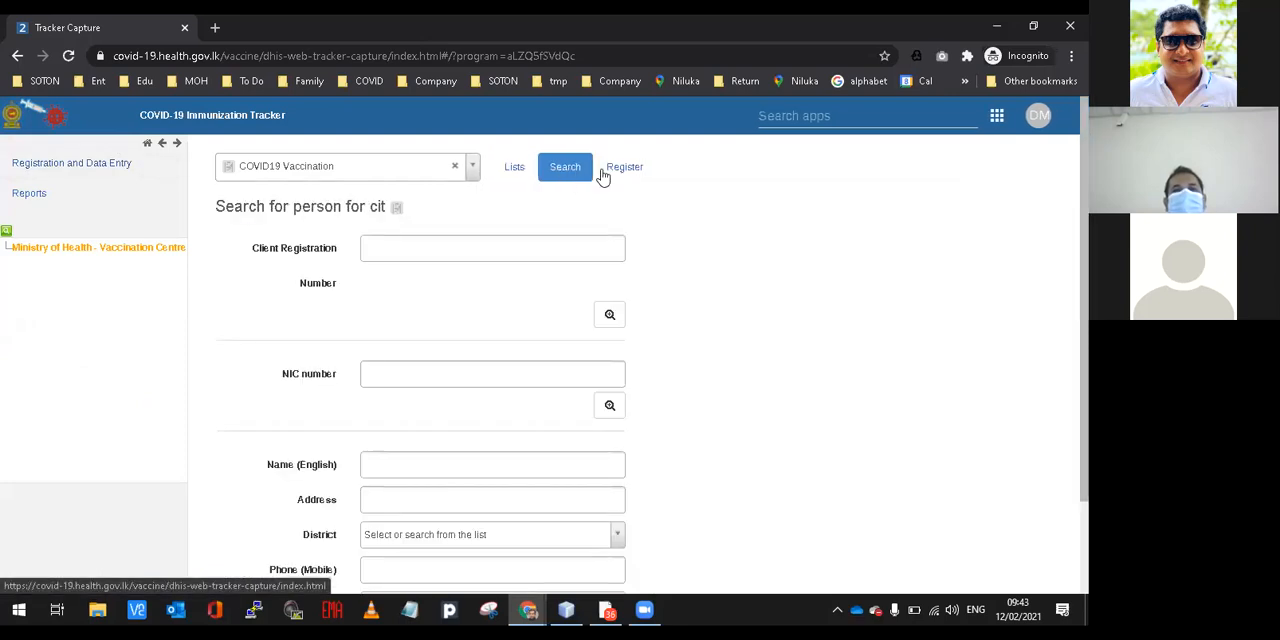
pyautogui.moveTo(652, 172); pyautogui.dragTo(222, 162)
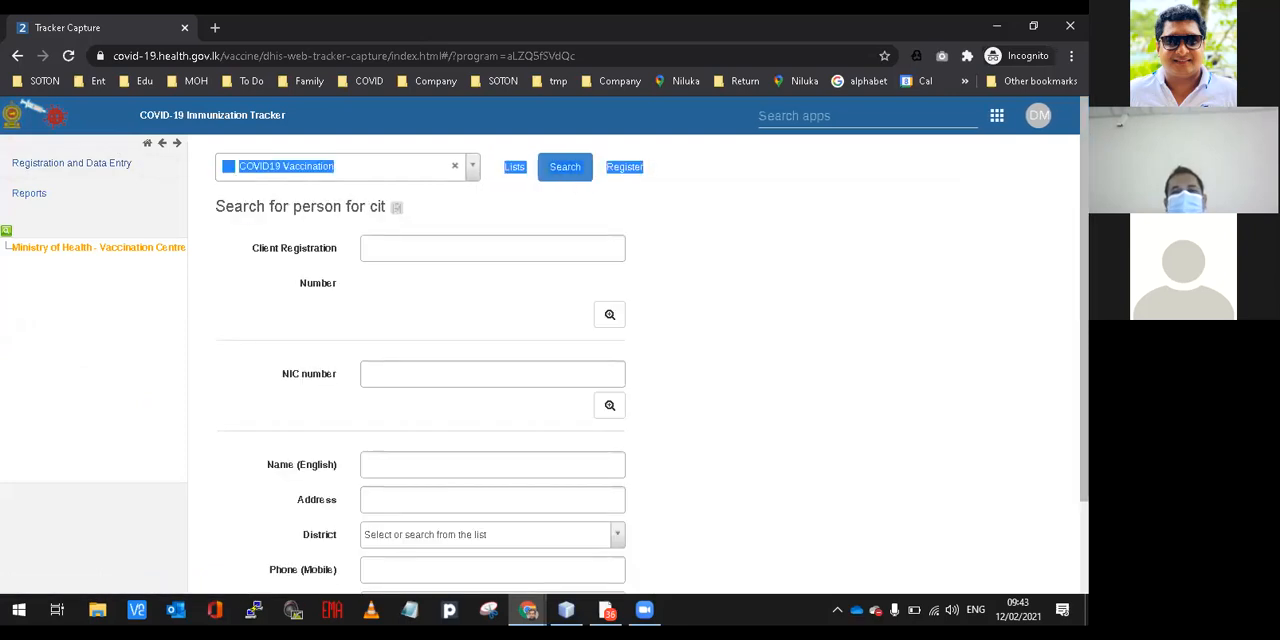
pyautogui.scroll(-2, 1008, 488)
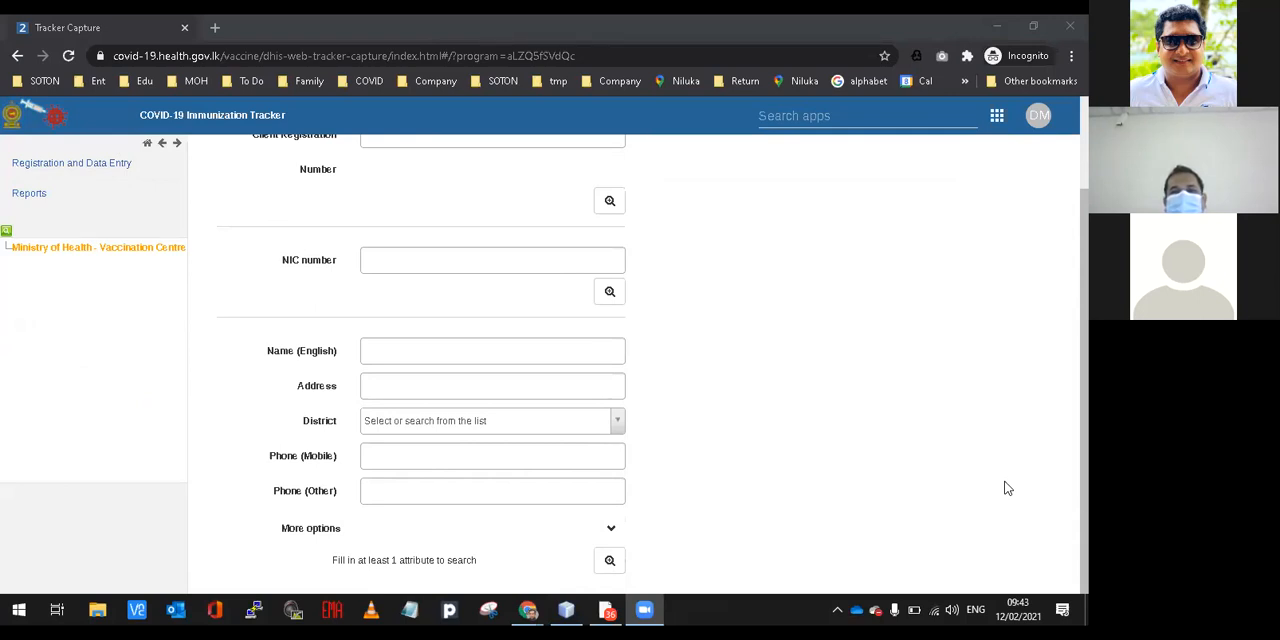
pyautogui.click(385, 355)
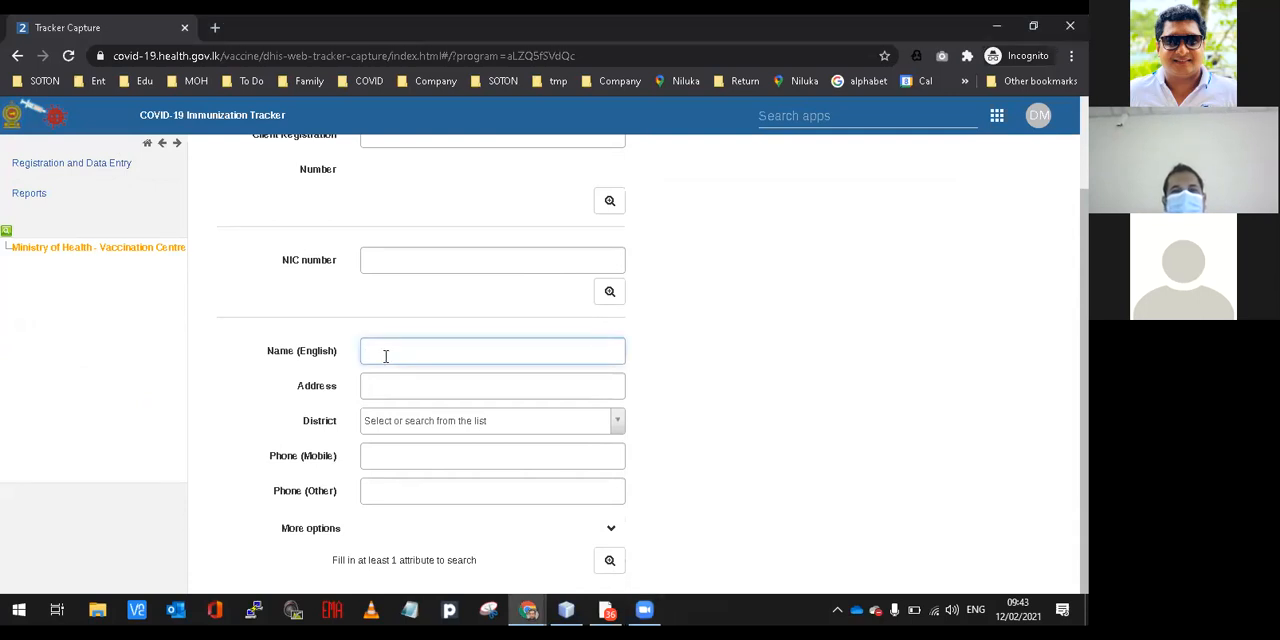
pyautogui.write('Buddhika')
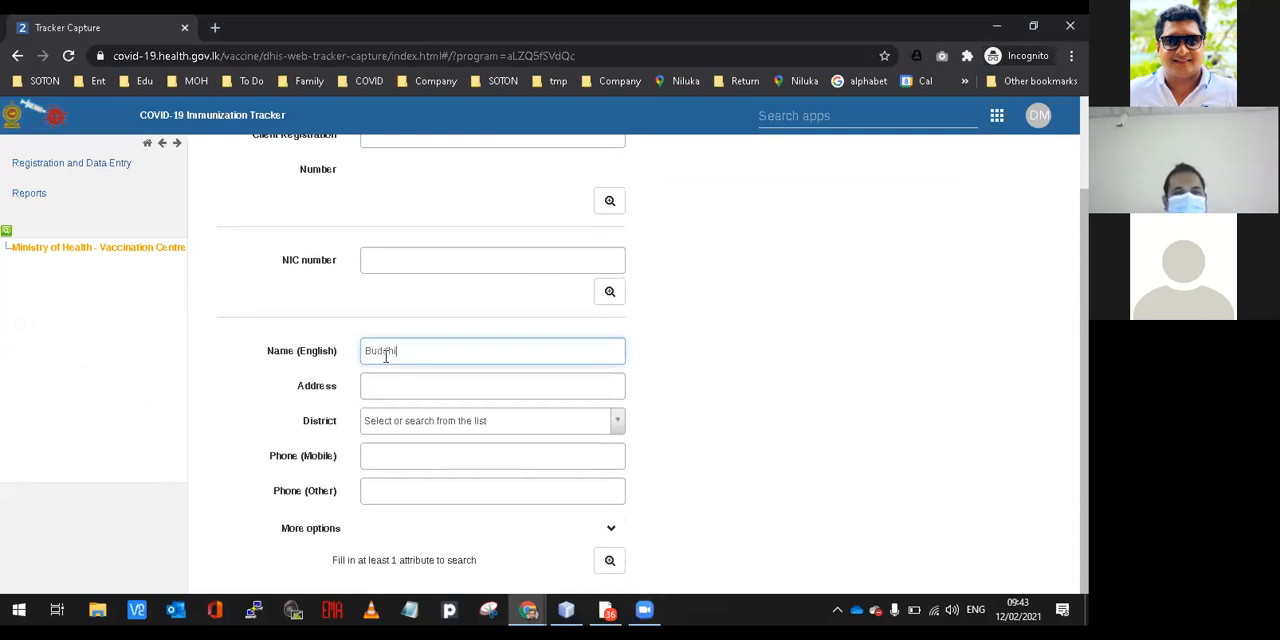
pyautogui.click(613, 560)
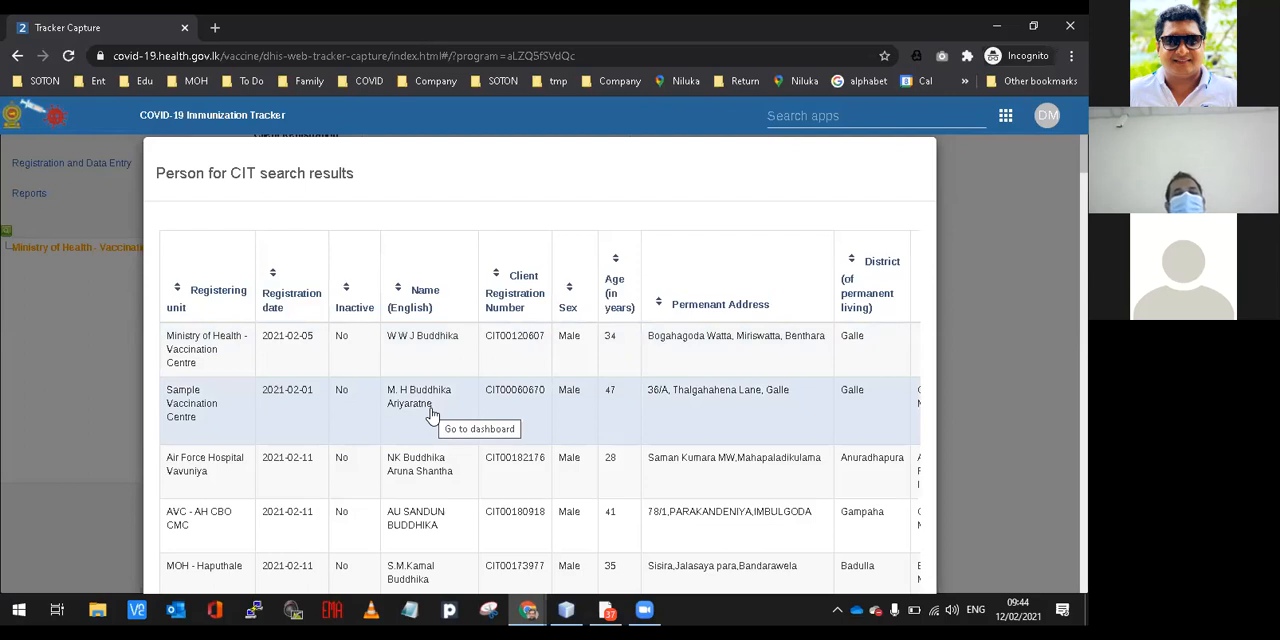
# View the dashboard of the client registered at Sample Vaccination Centre from the name search results, and return to the person search form.
pyautogui.click(431, 412)
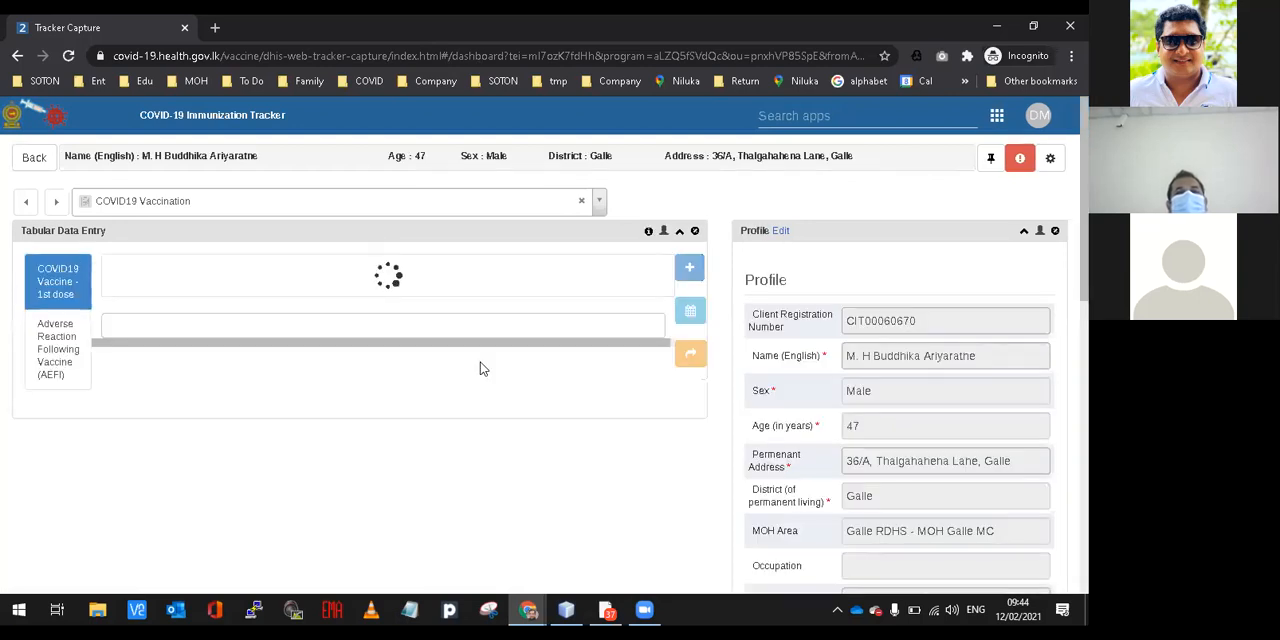
pyautogui.click(38, 157)
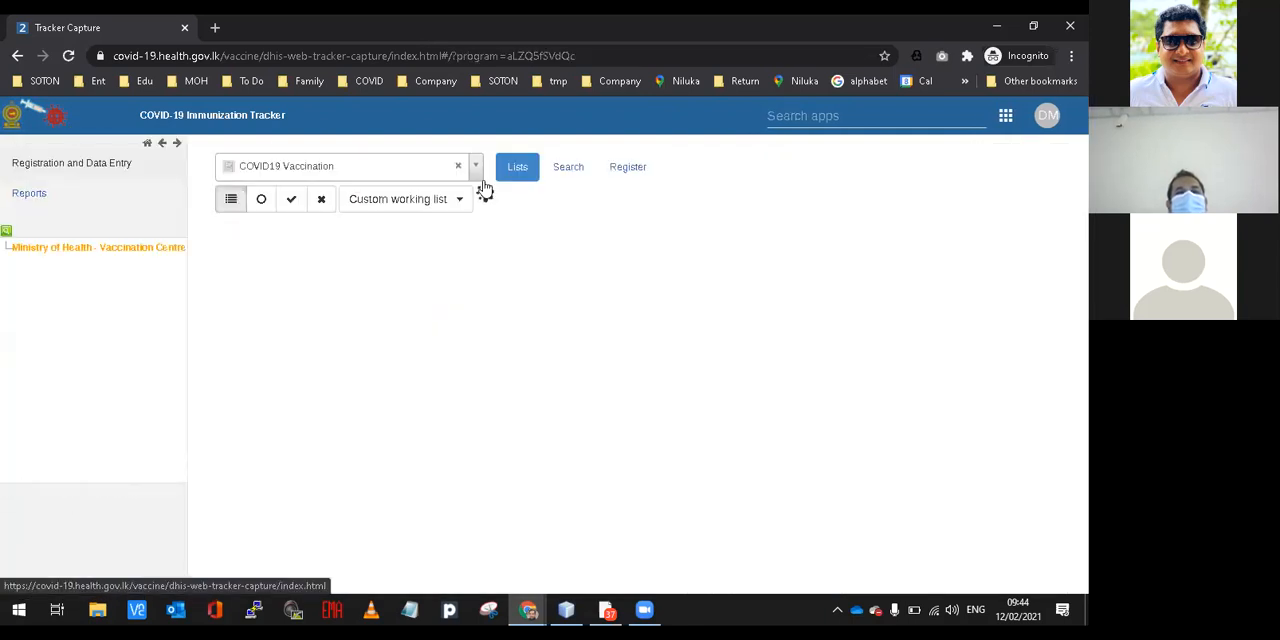
pyautogui.click(566, 168)
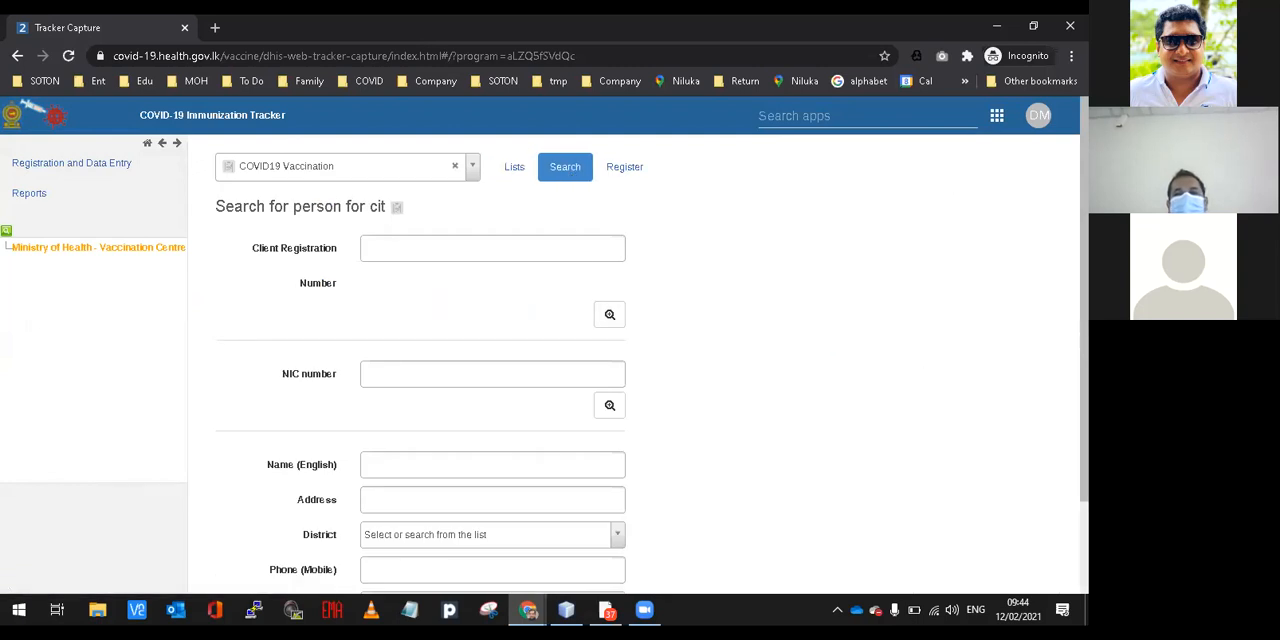
pyautogui.scroll(-2, 640, 370)
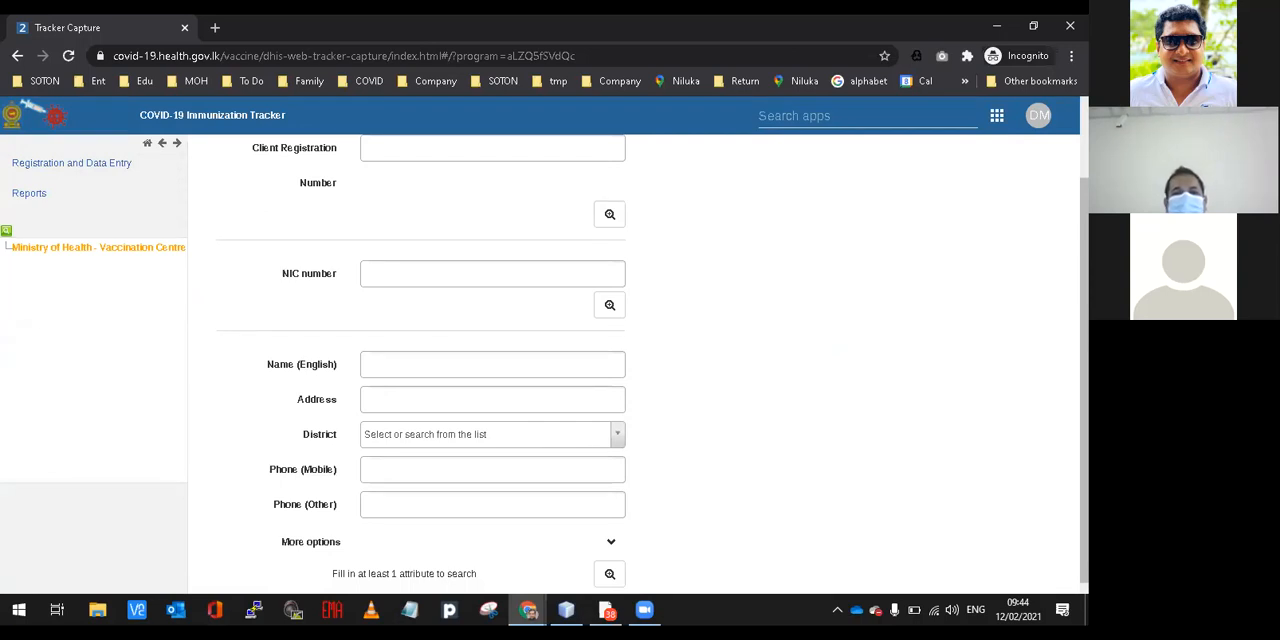
# Search for a registered client by entering the client's mobile phone number.
pyautogui.click(645, 613)
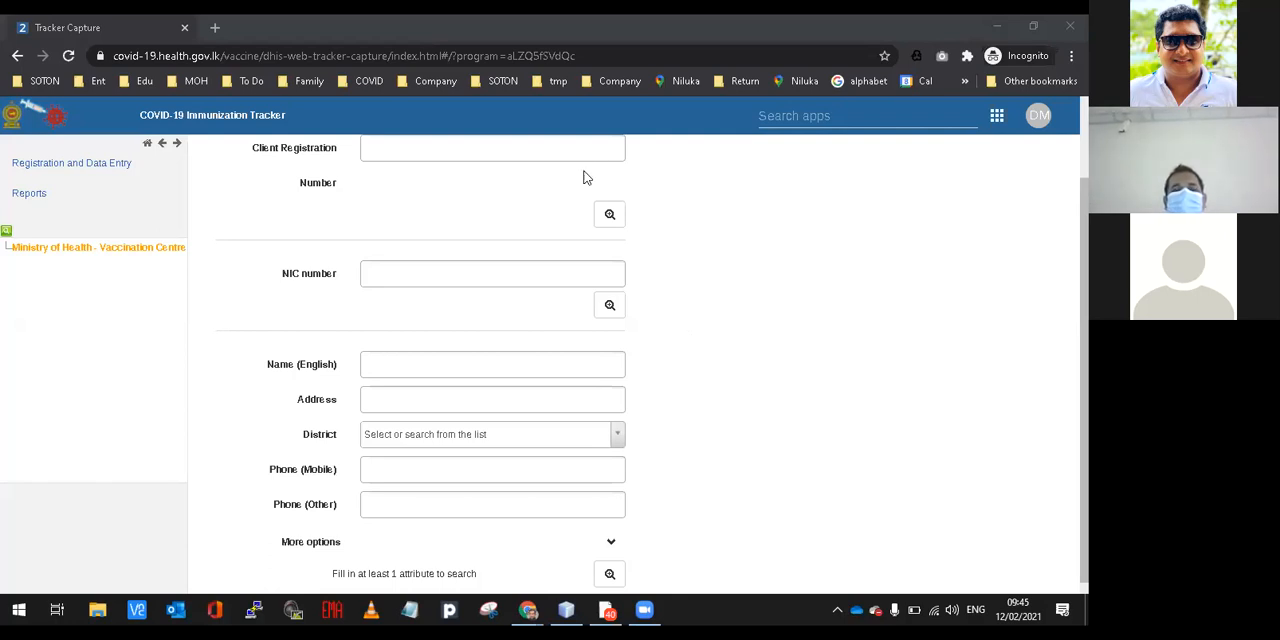
pyautogui.click(376, 472)
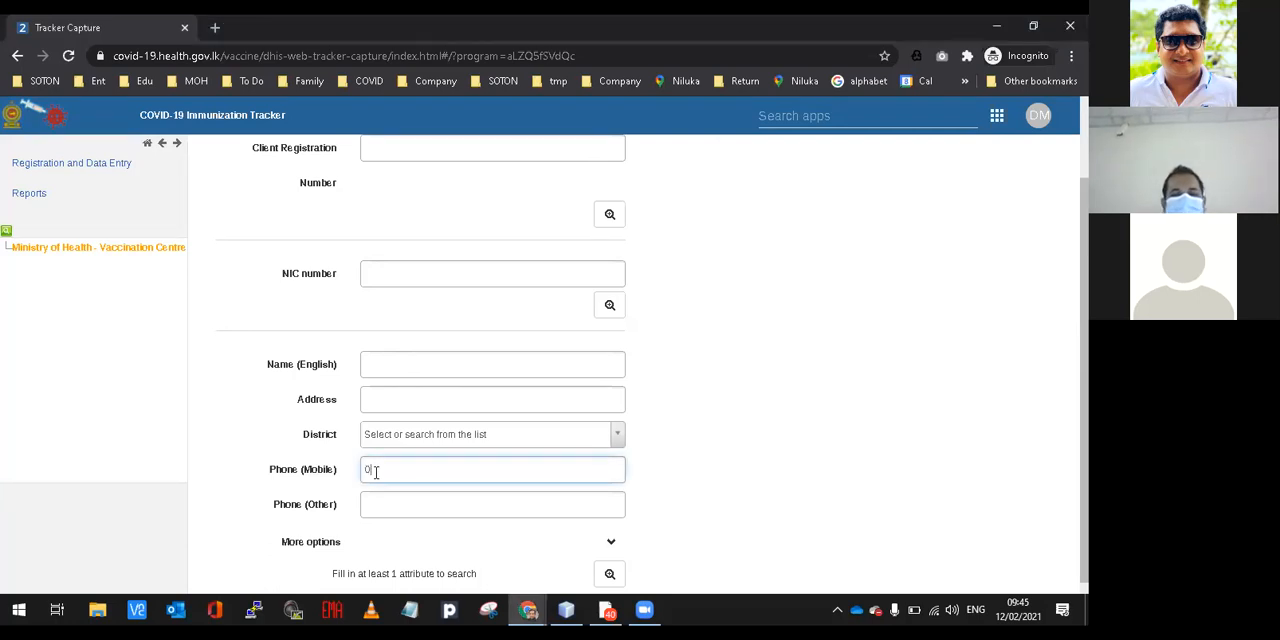
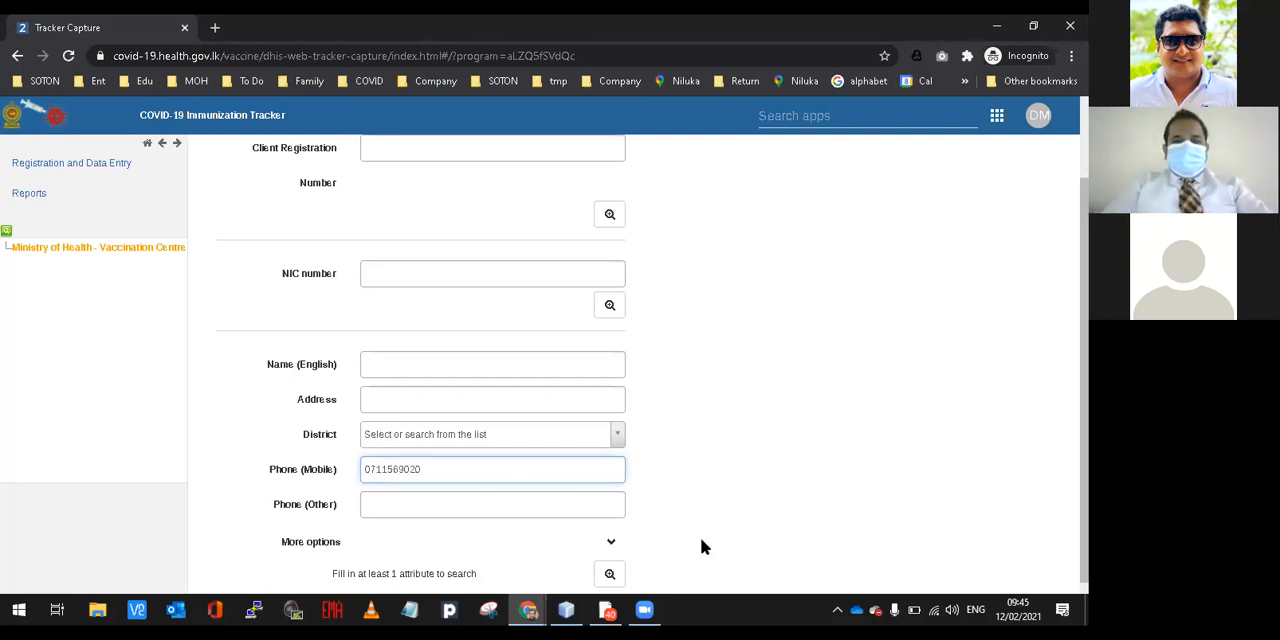
pyautogui.scroll(-1, 854, 455)
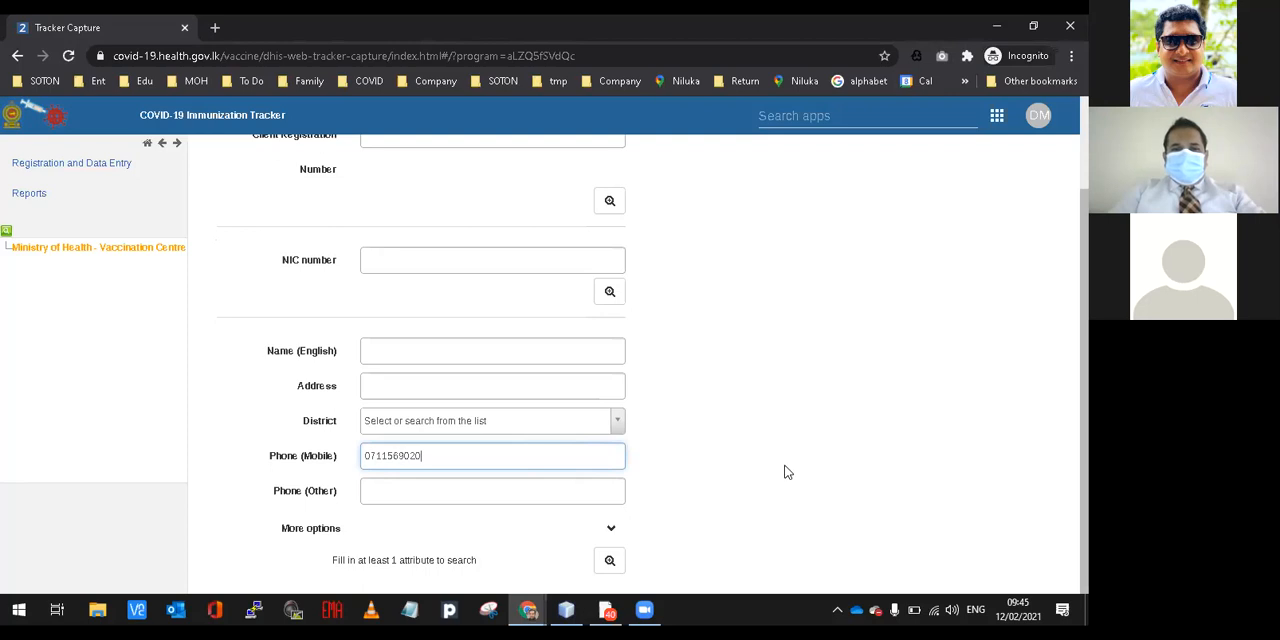
pyautogui.click(612, 558)
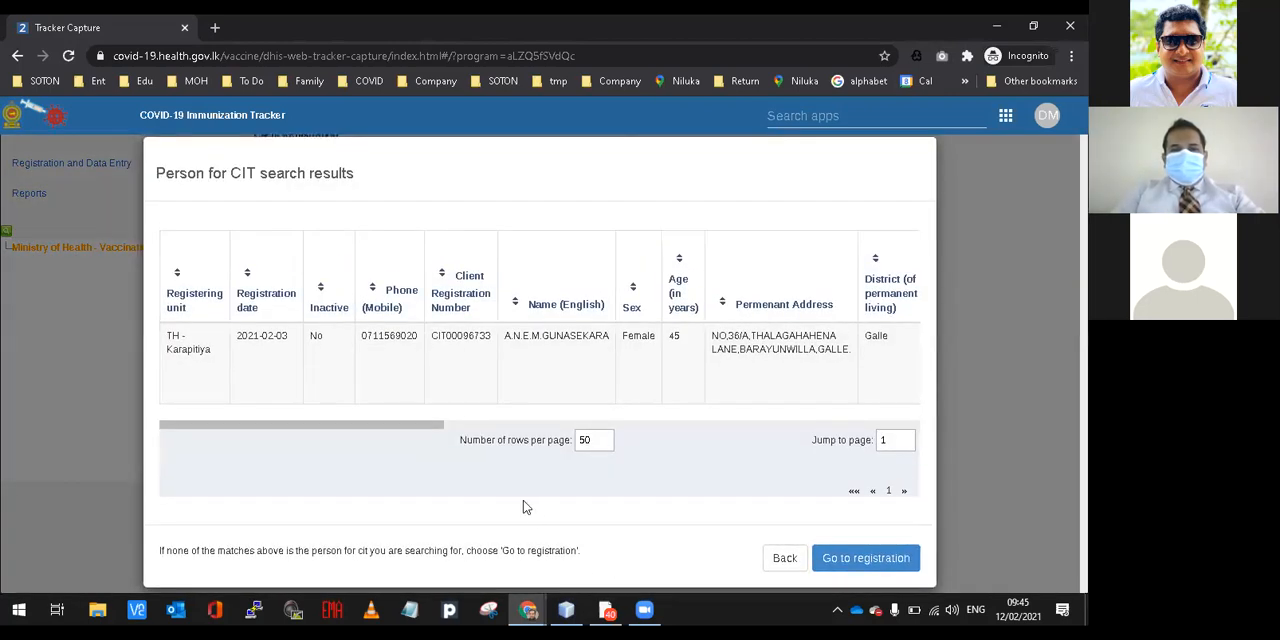
# Open the client found by phone, review the first-dose and profile details, and return to the client list.
pyautogui.click(483, 391)
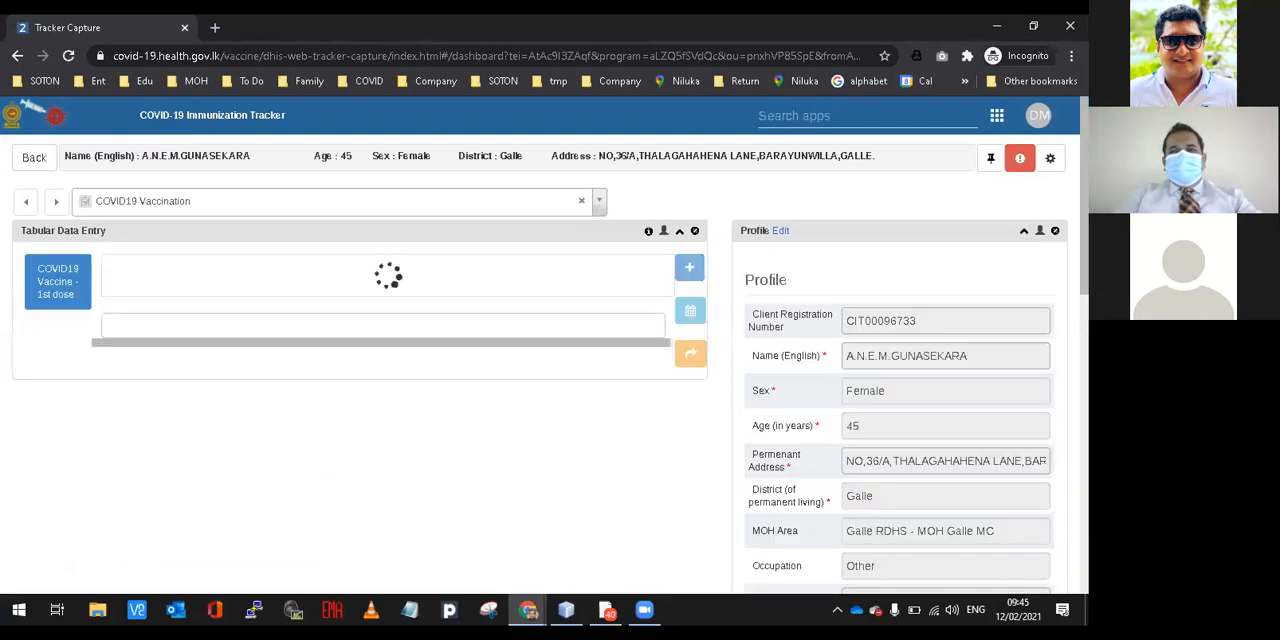
pyautogui.scroll(-1, 540, 380)
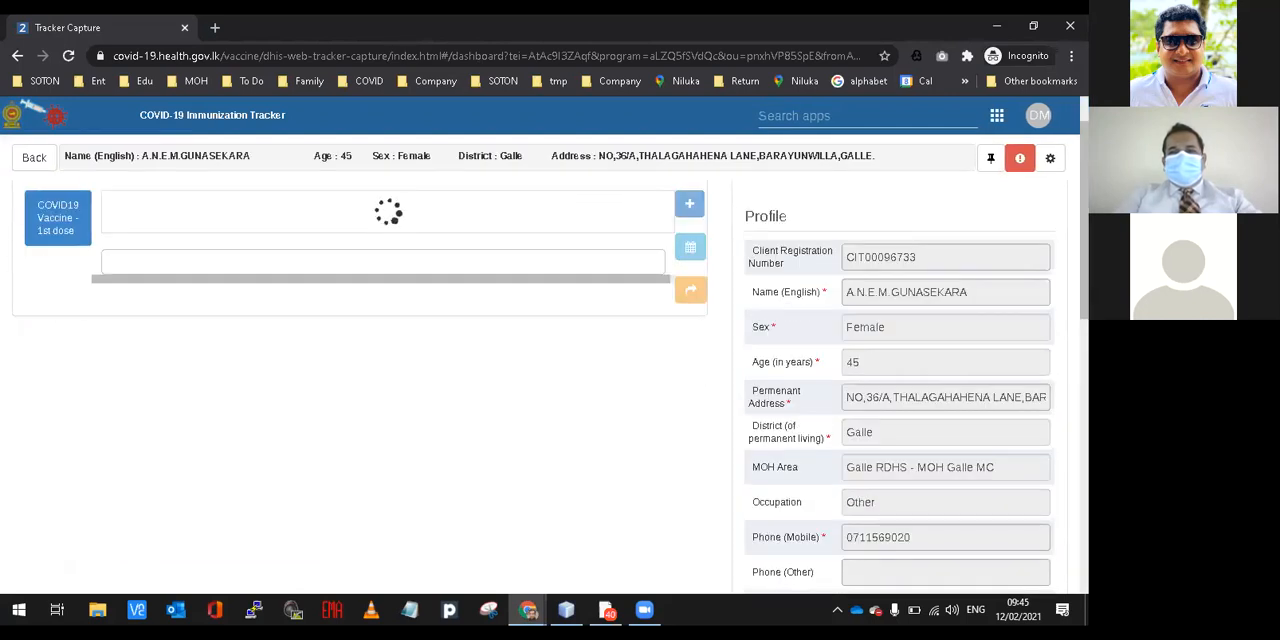
pyautogui.scroll(-2, 540, 380)
pyautogui.scroll(-3, 540, 380)
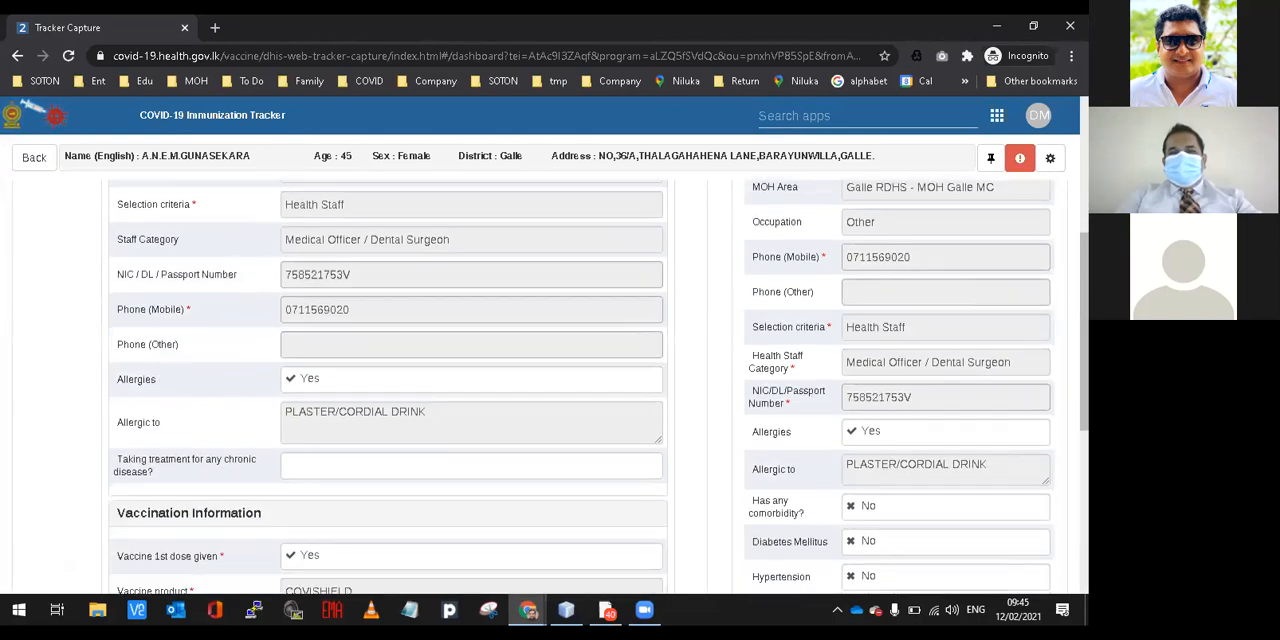
pyautogui.scroll(3, 540, 380)
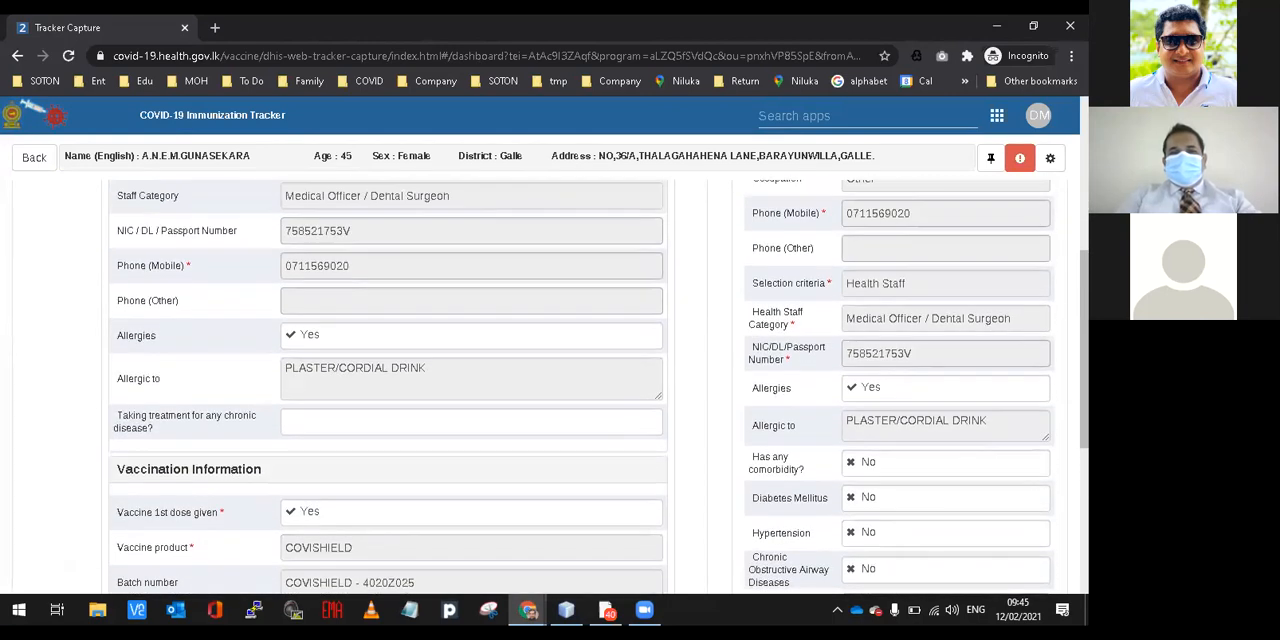
pyautogui.scroll(3, 540, 380)
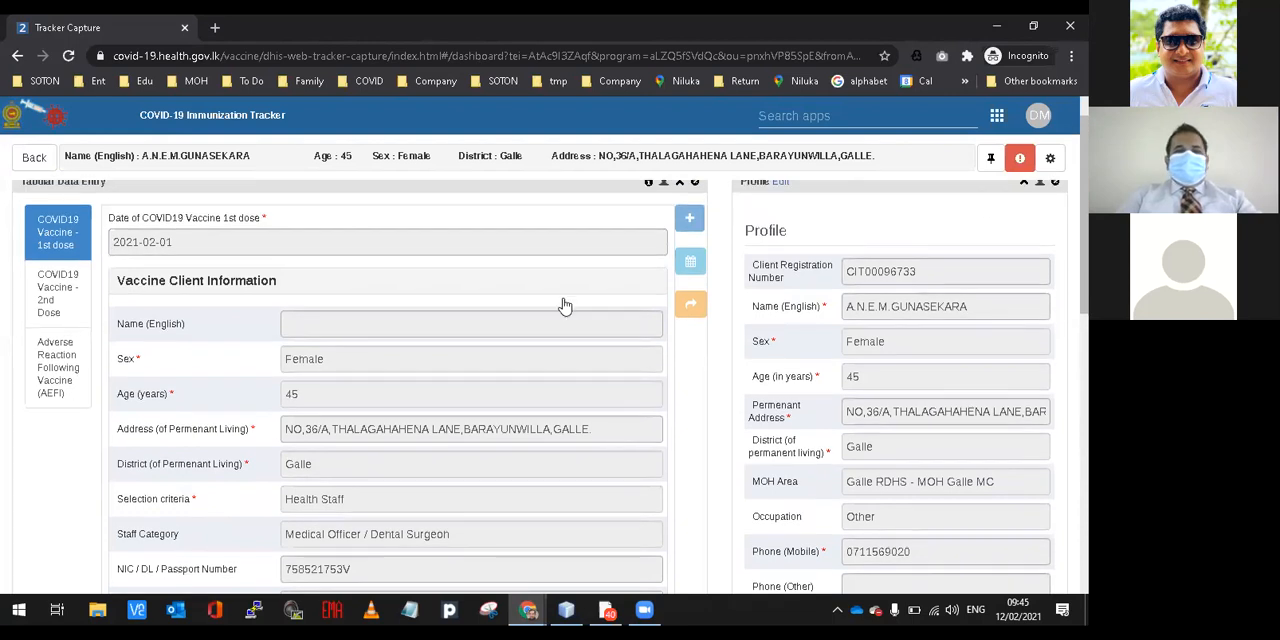
pyautogui.click(44, 162)
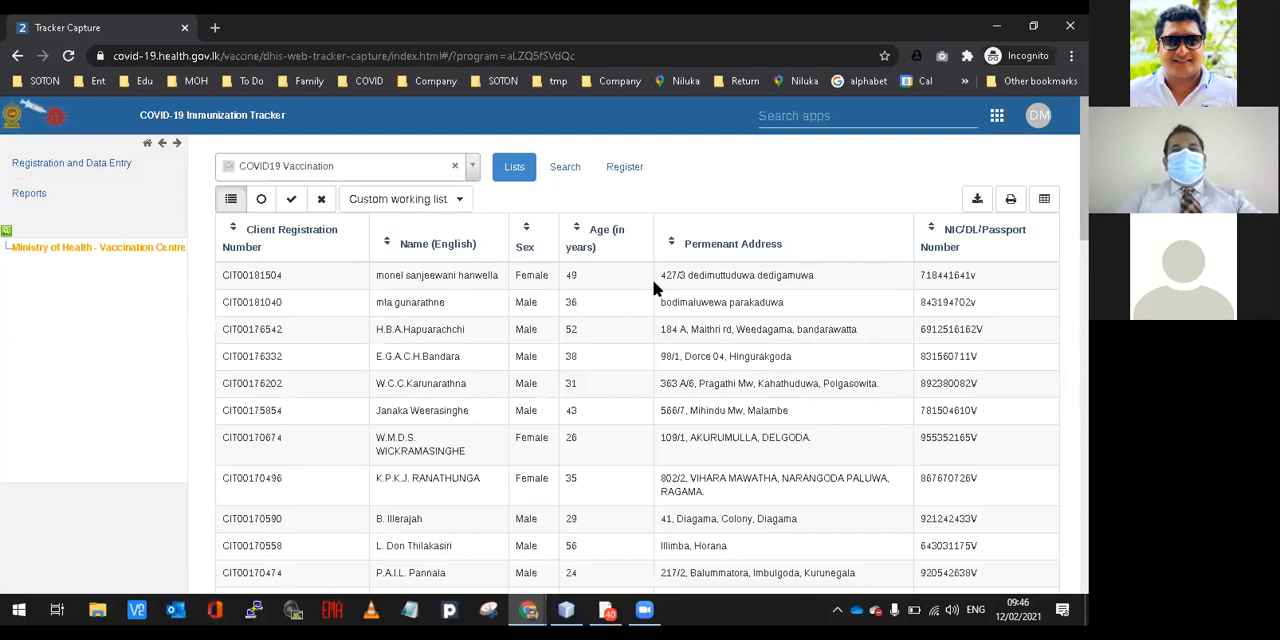
# Open the person search in the COVID19 Vaccination program and search by the client's NIC number.
pyautogui.click(565, 170)
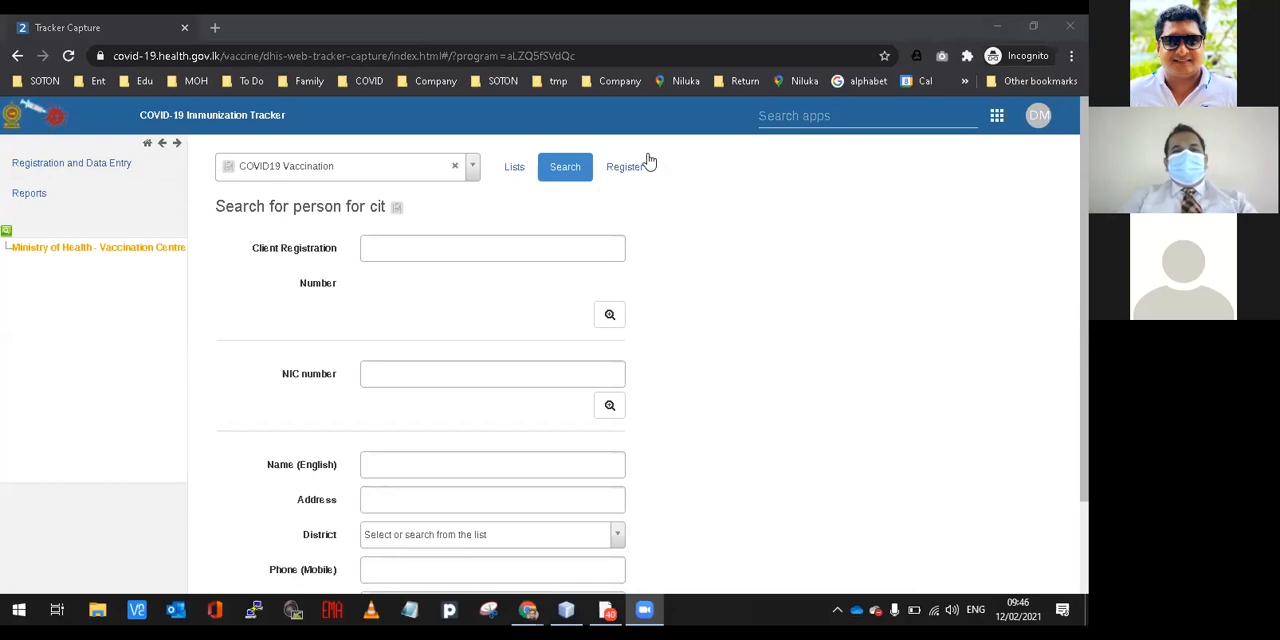
pyautogui.click(408, 315)
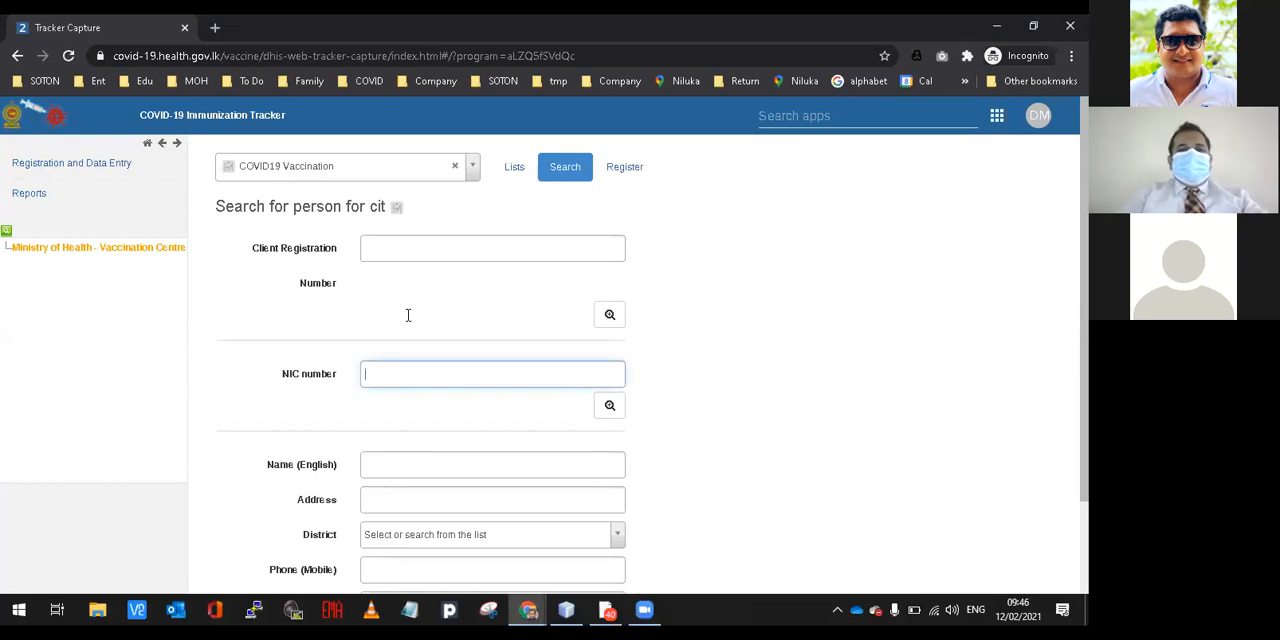
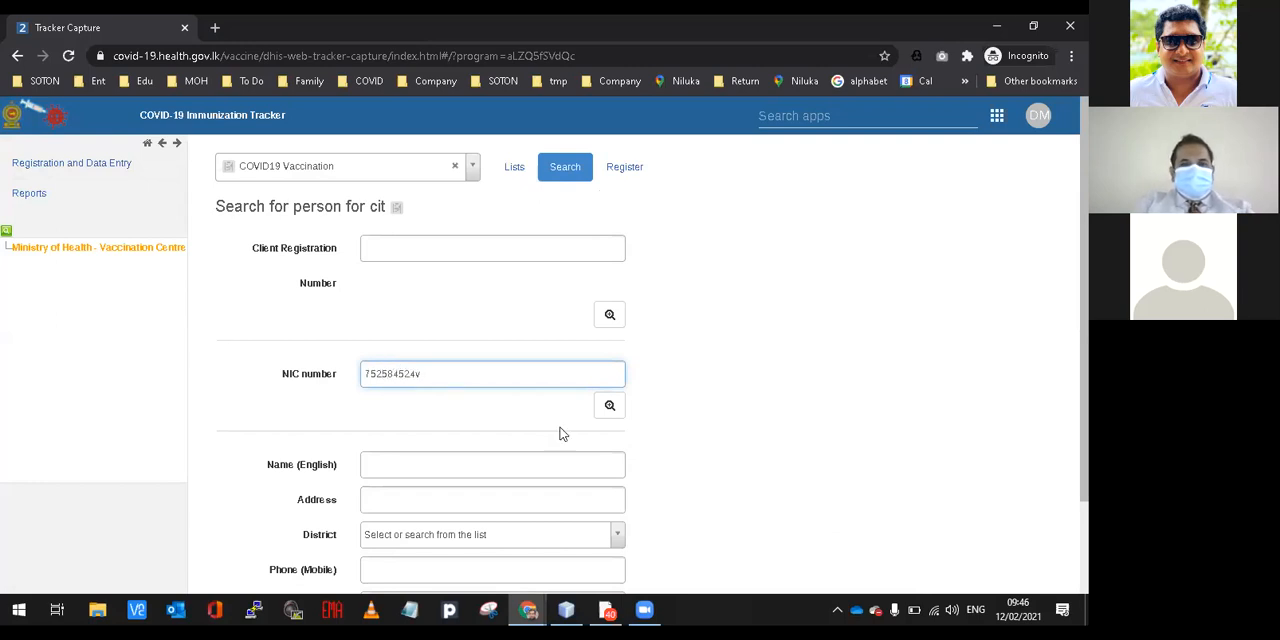
pyautogui.click(603, 411)
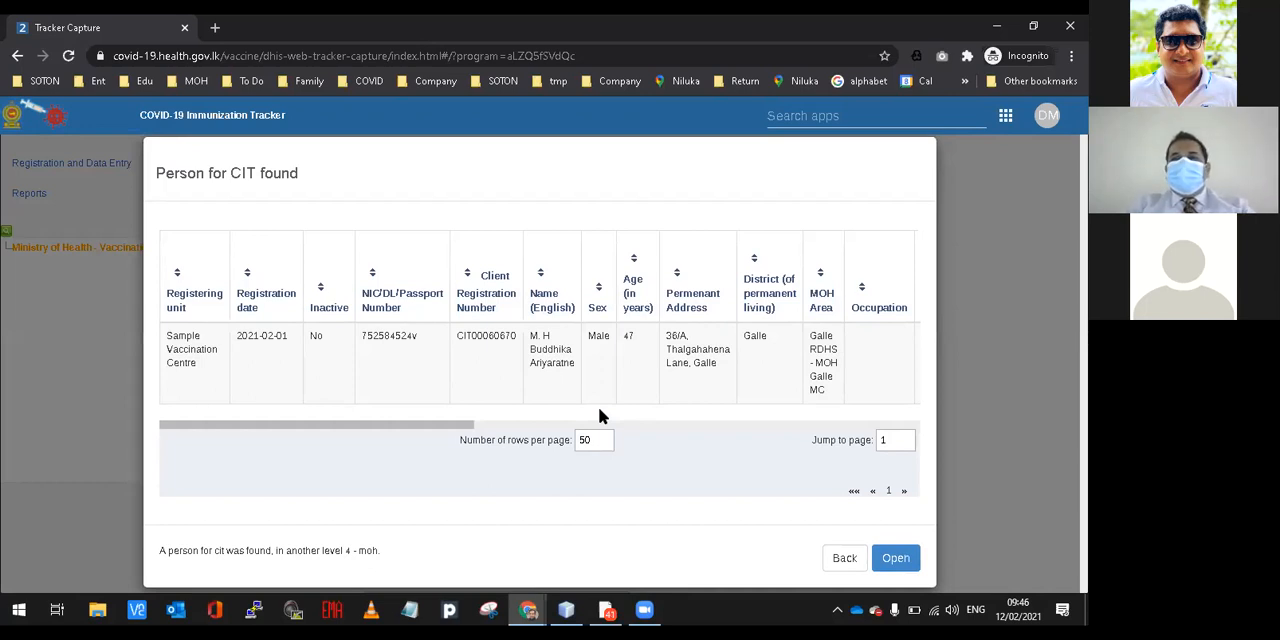
# Open the found client's dashboard, delete the COVID19 Vaccine 1st dose event, and return to the client list.
pyautogui.click(395, 371)
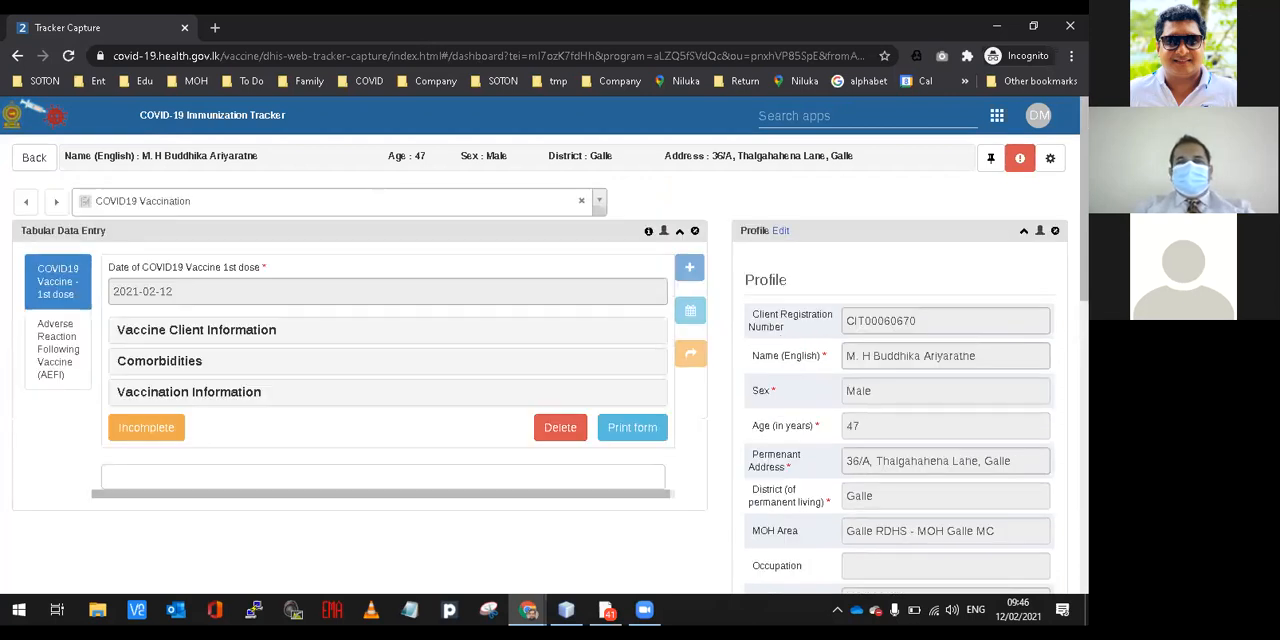
pyautogui.scroll(-7, 615, 421)
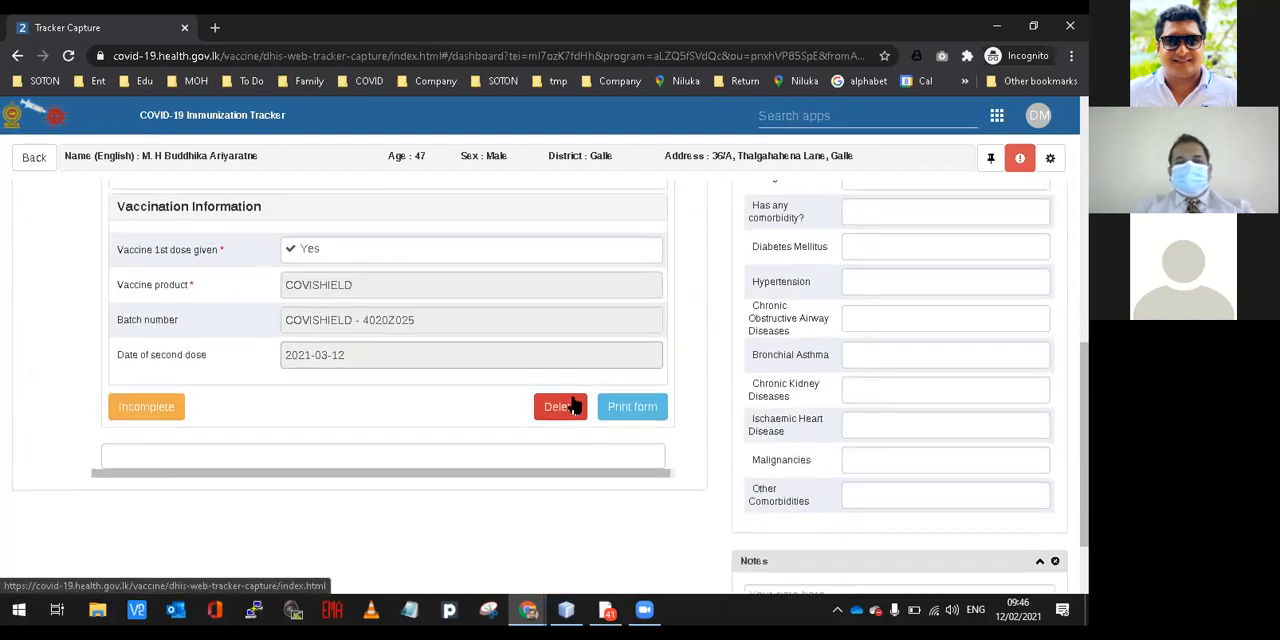
pyautogui.click(570, 404)
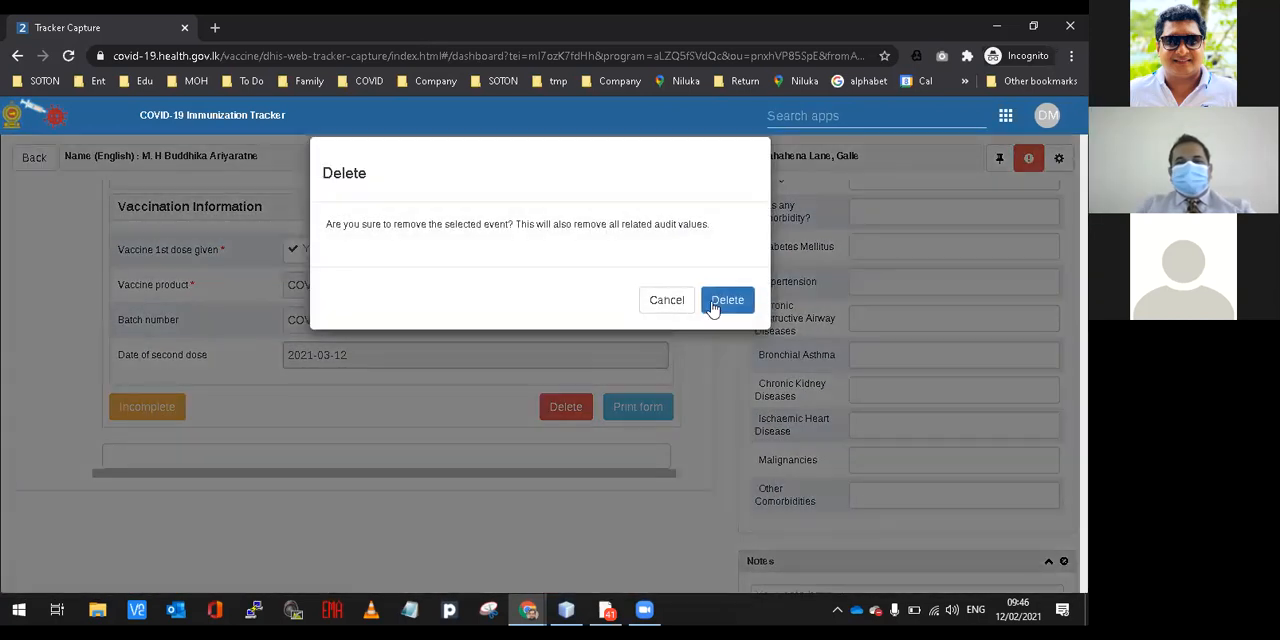
pyautogui.click(713, 304)
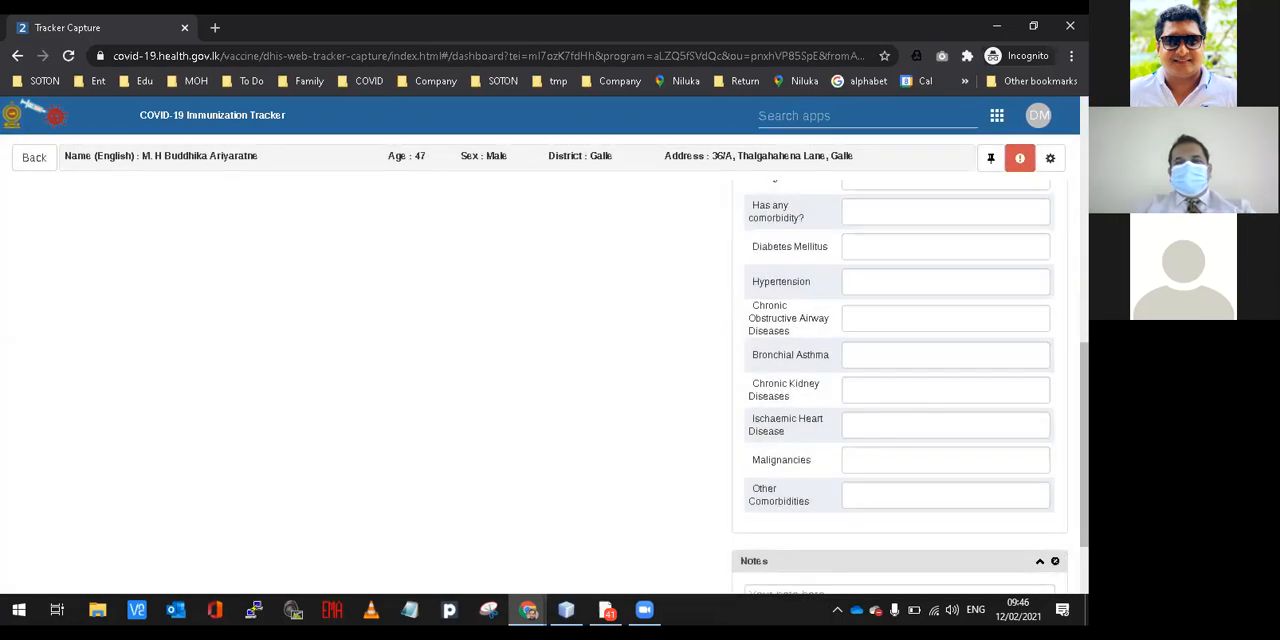
pyautogui.scroll(5, 540, 387)
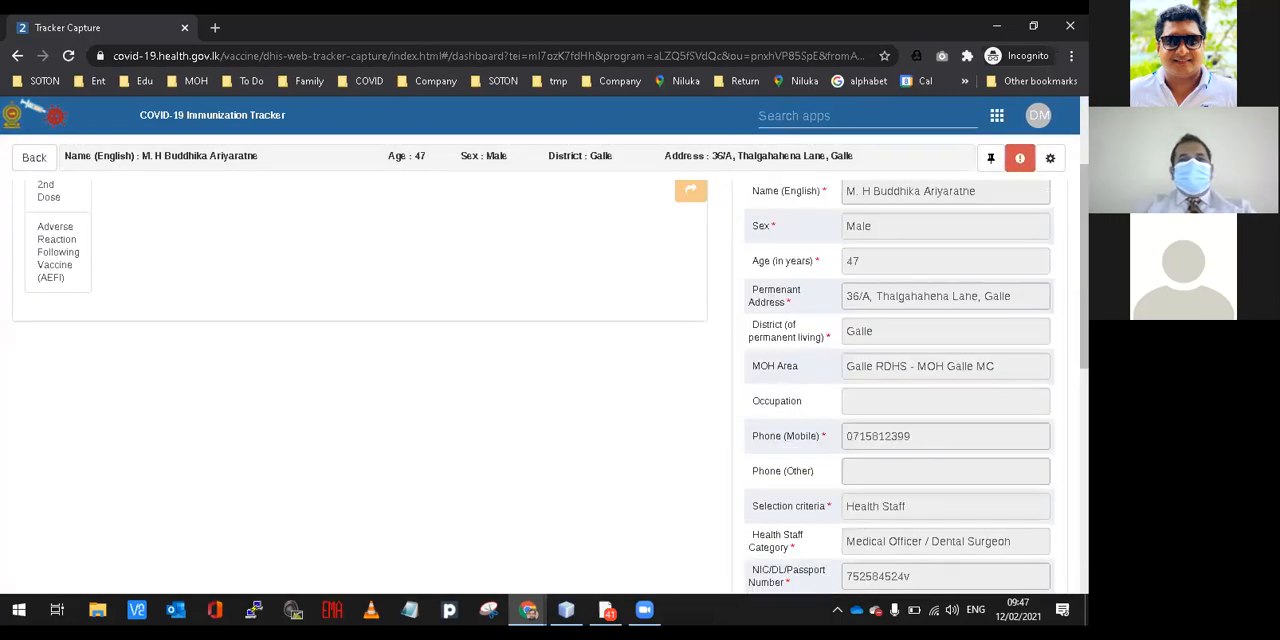
pyautogui.scroll(2, 360, 380)
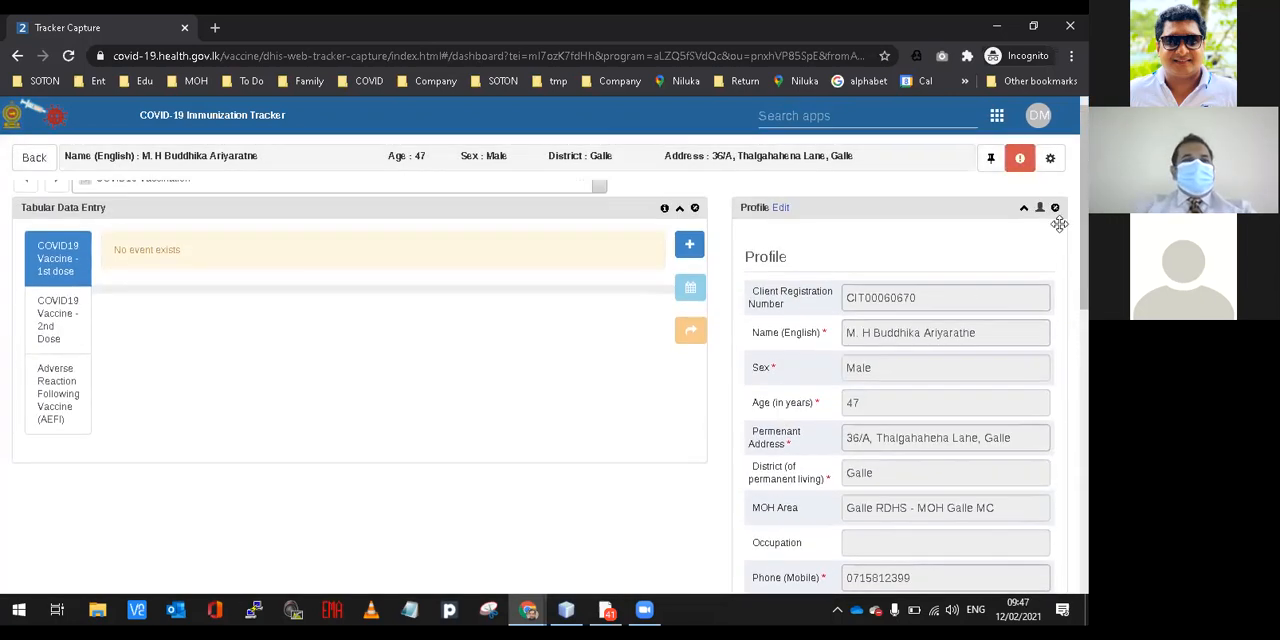
pyautogui.click(36, 158)
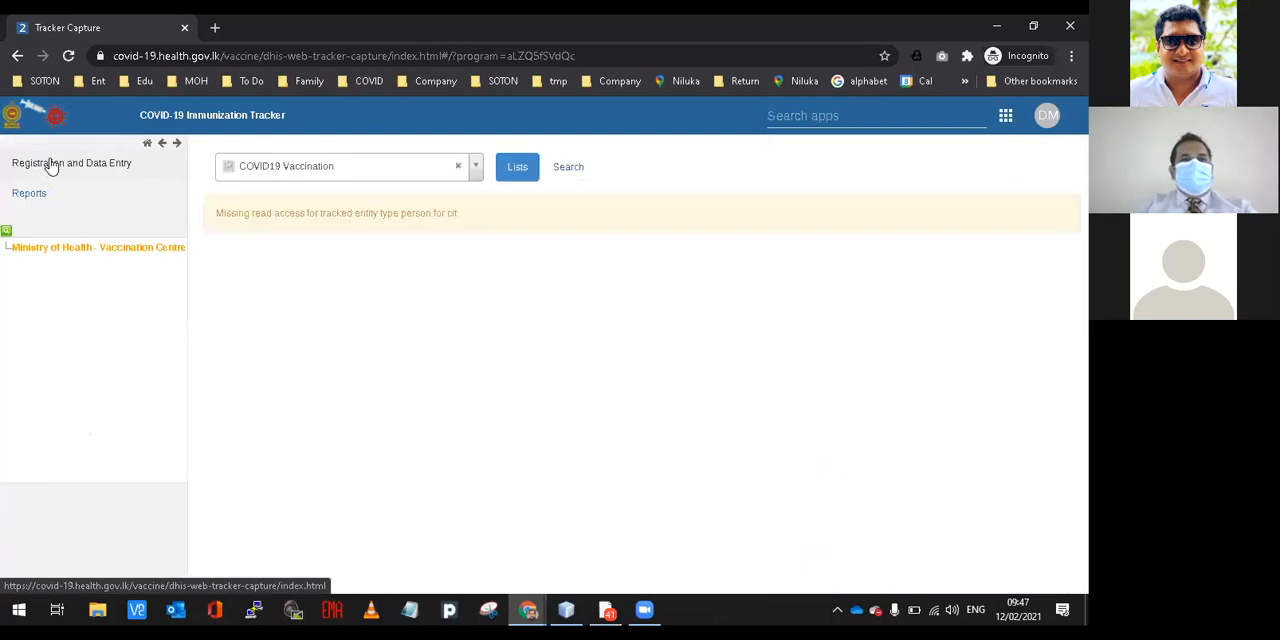
# Search again for the same client by NIC number from the person search form.
pyautogui.click(564, 172)
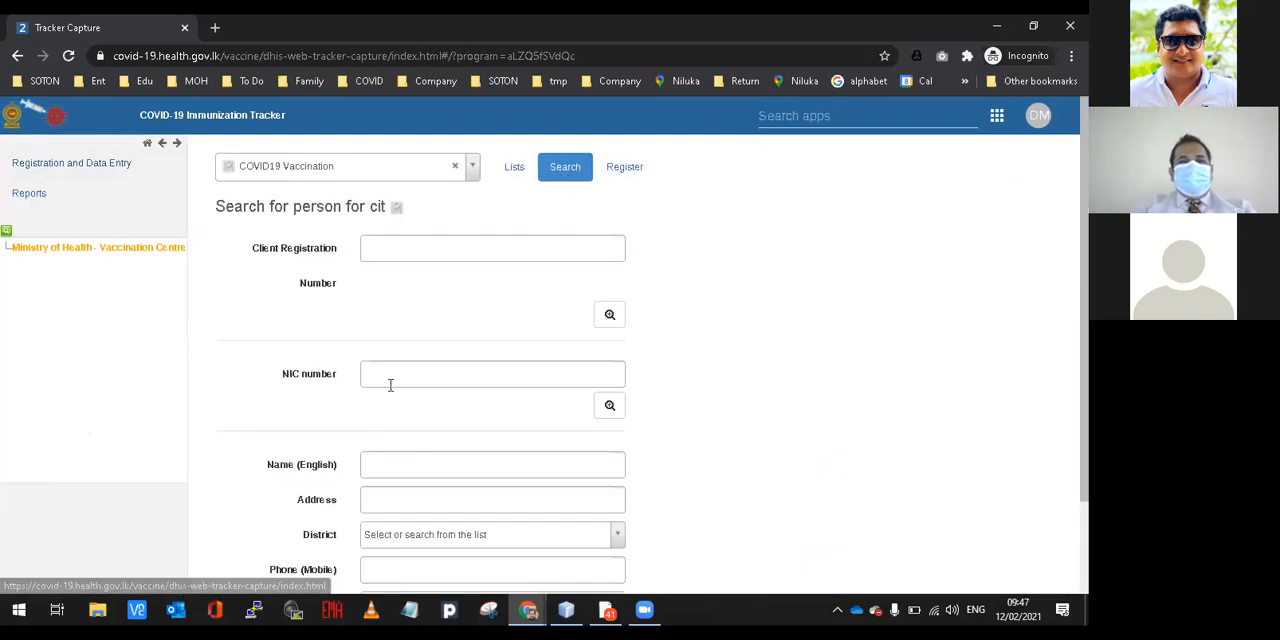
pyautogui.click(390, 385)
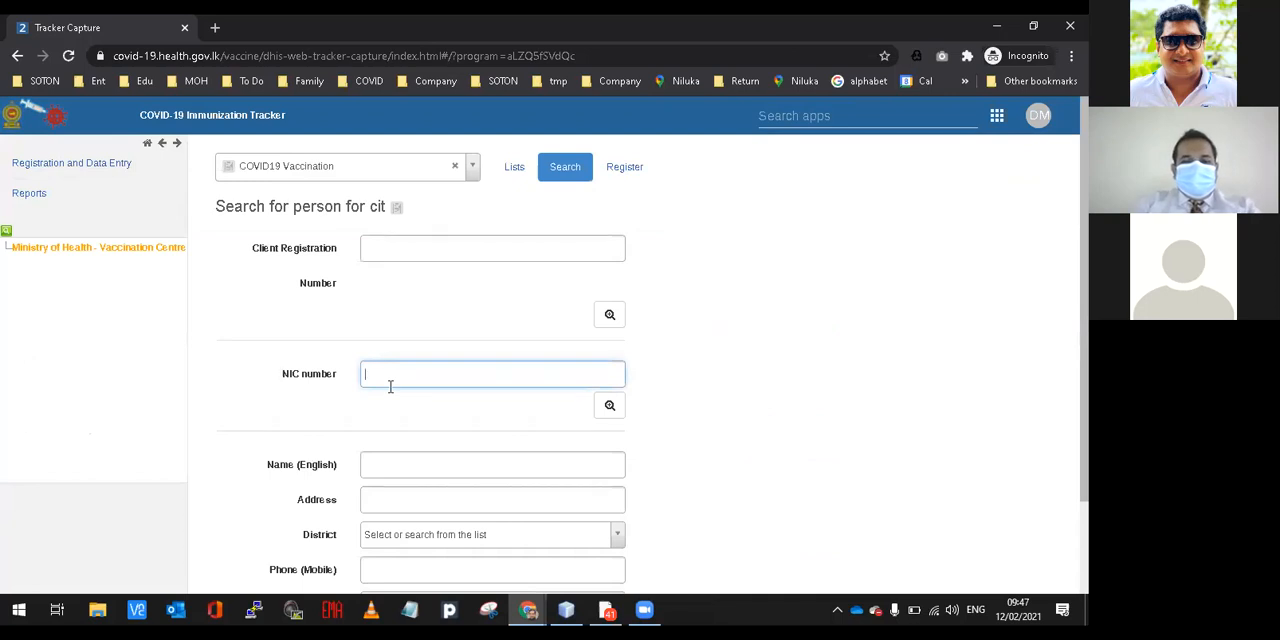
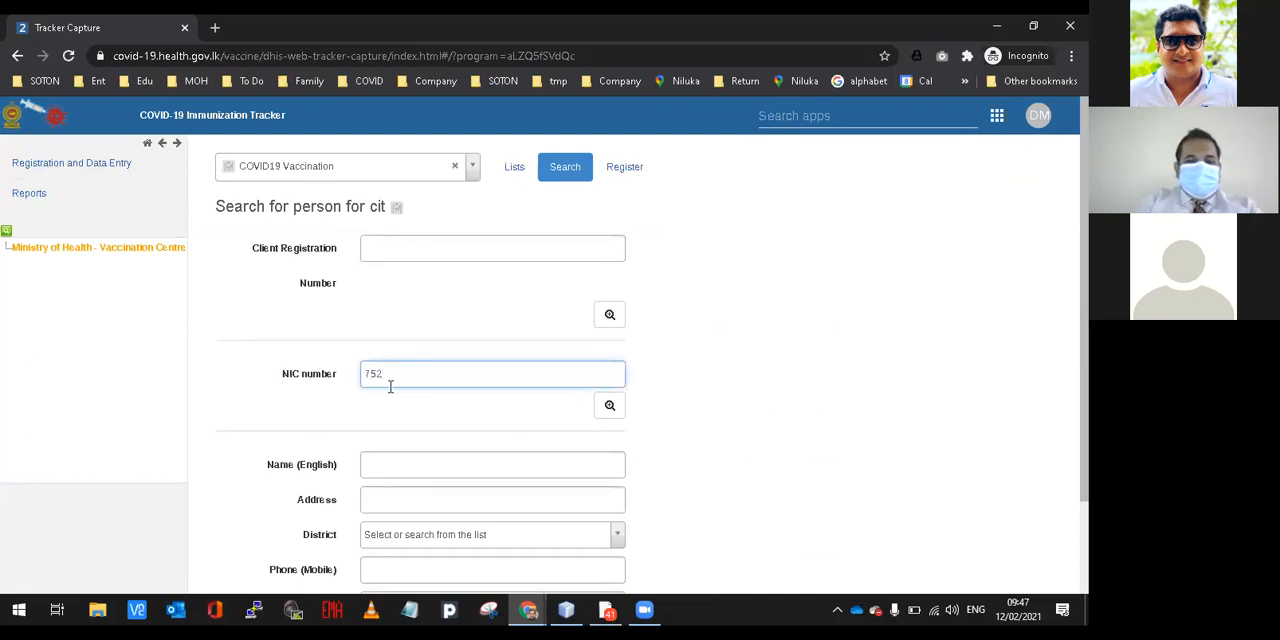
pyautogui.click(607, 408)
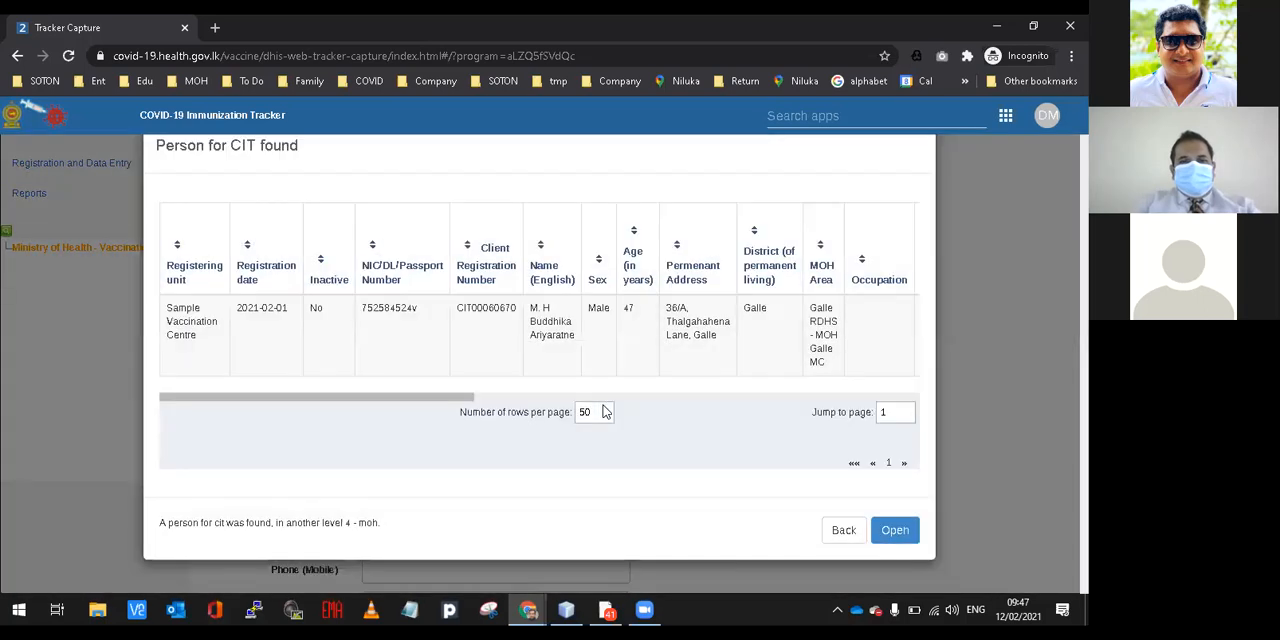
# Open the found client's dashboard and add a COVID19 Vaccine 1st dose event dated 2021-02-12.
pyautogui.click(515, 376)
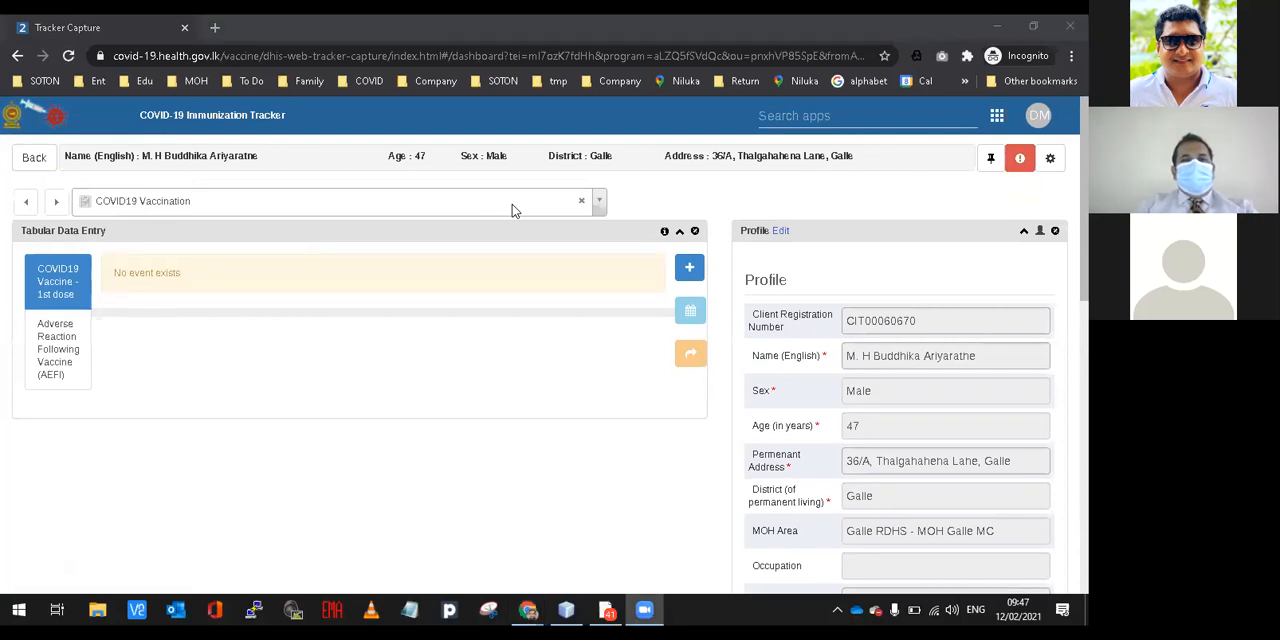
pyautogui.click(686, 270)
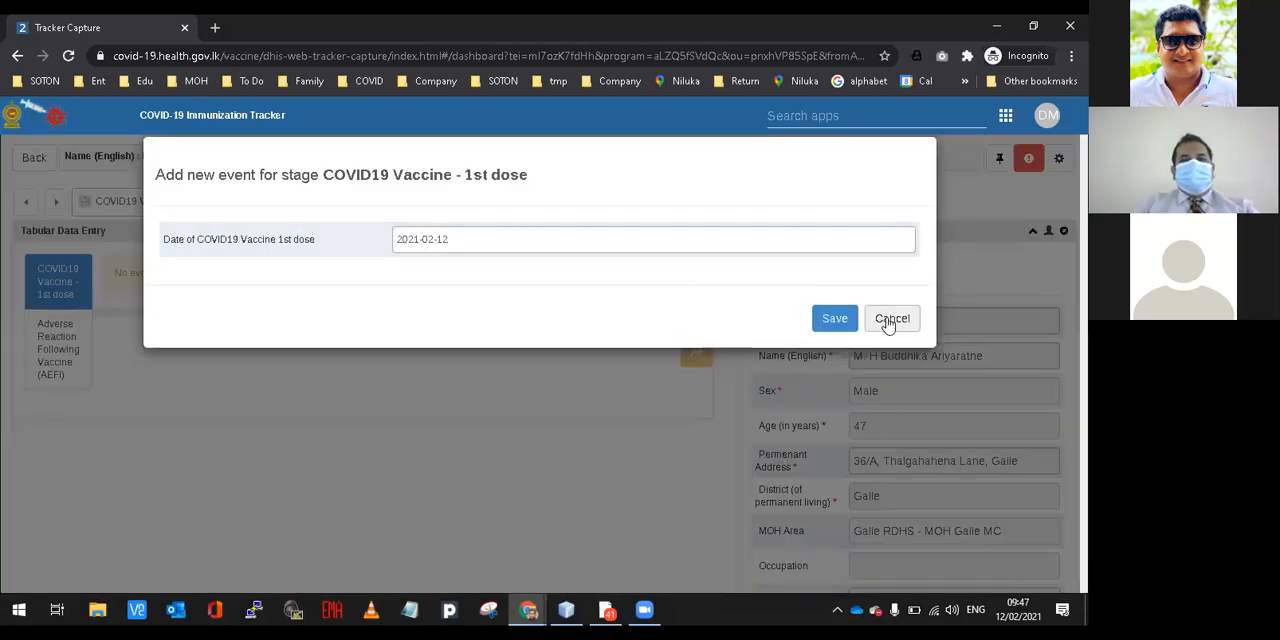
pyautogui.click(835, 320)
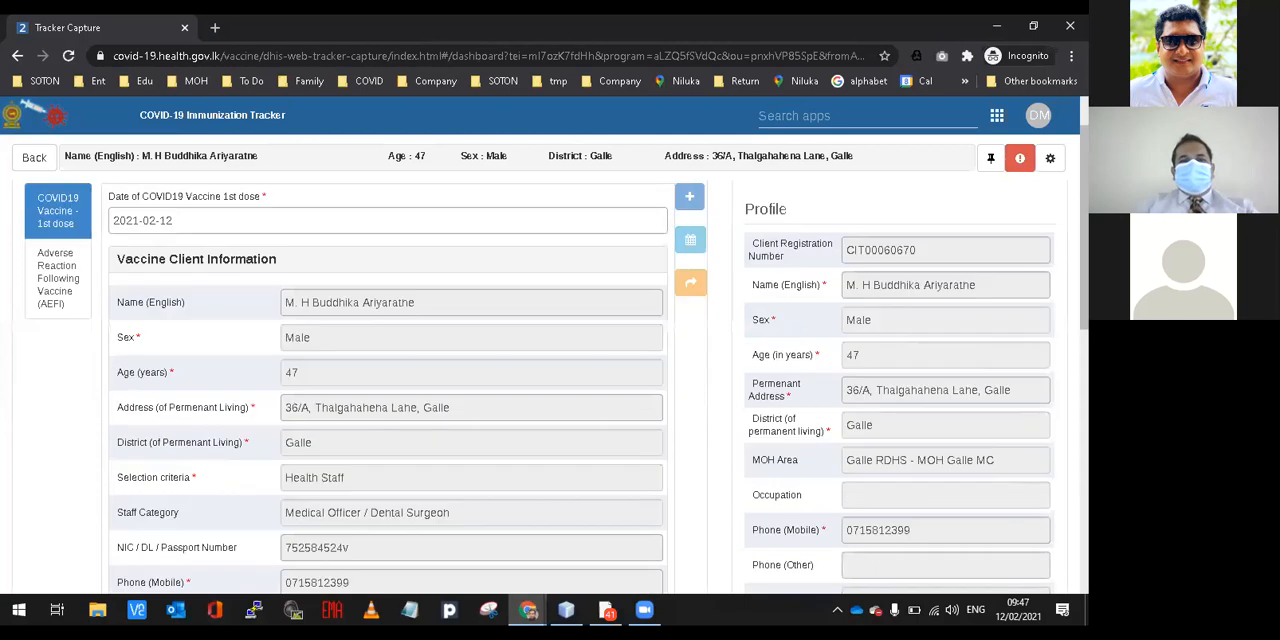
# Record the first dose as given with vaccine product COVISHIELD and batch number COVISHIELD - 4020Z025.
pyautogui.scroll(-3, 600, 400)
pyautogui.scroll(-3, 570, 407)
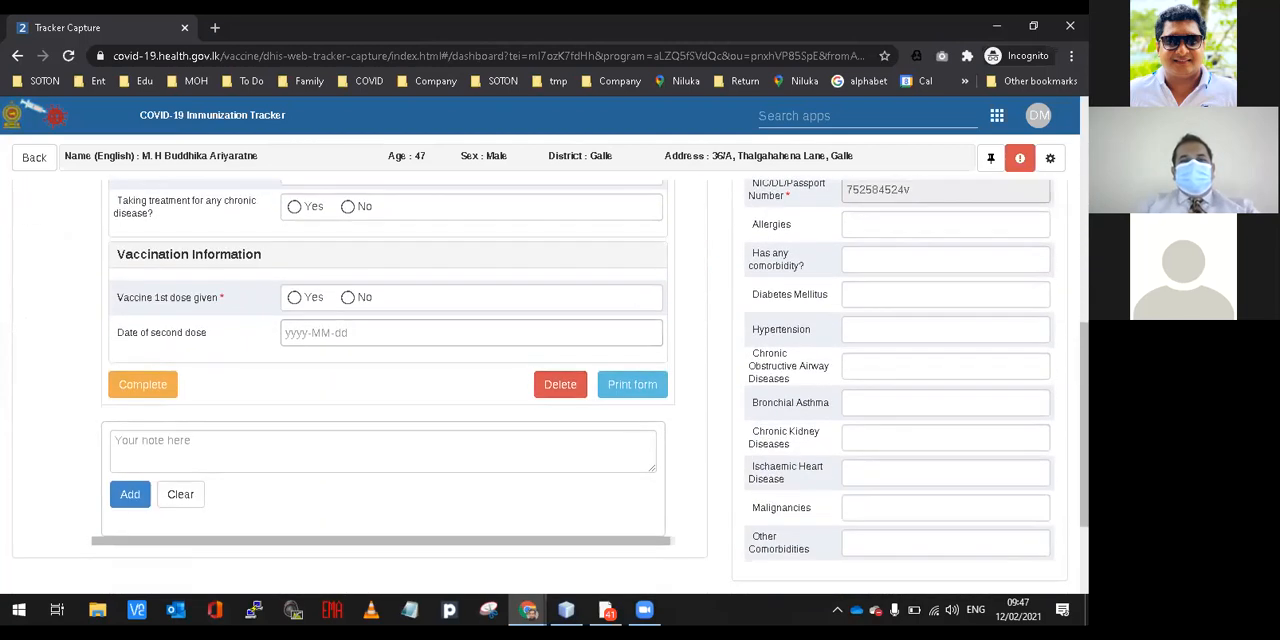
pyautogui.click(295, 295)
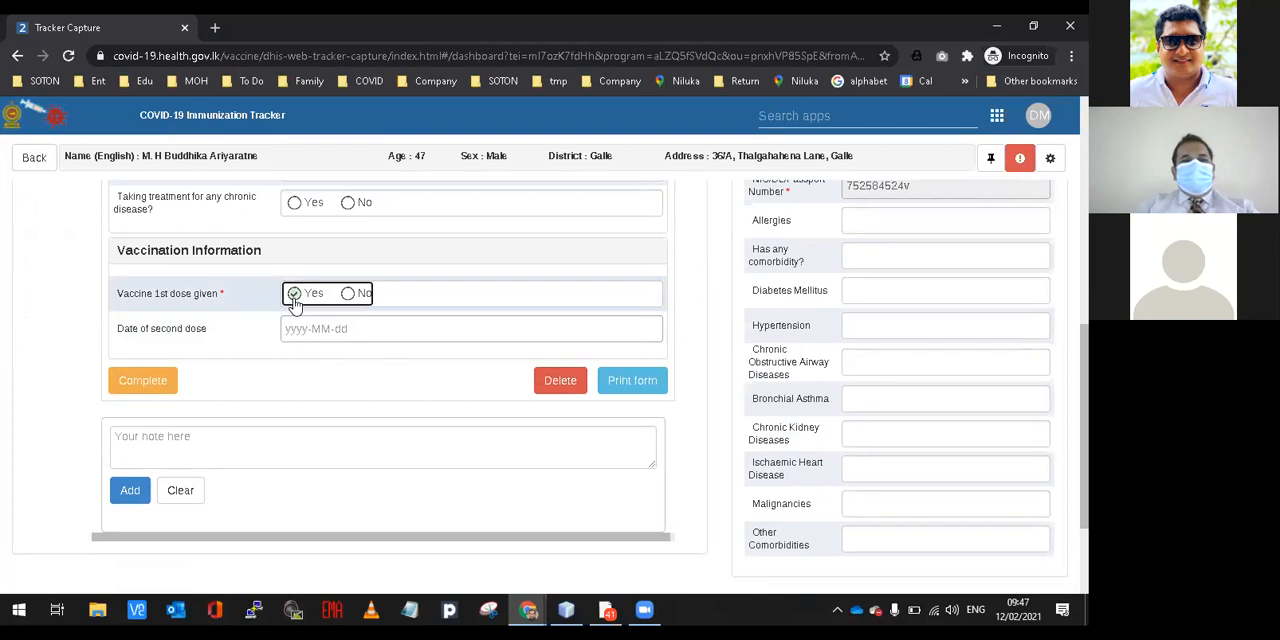
pyautogui.click(302, 327)
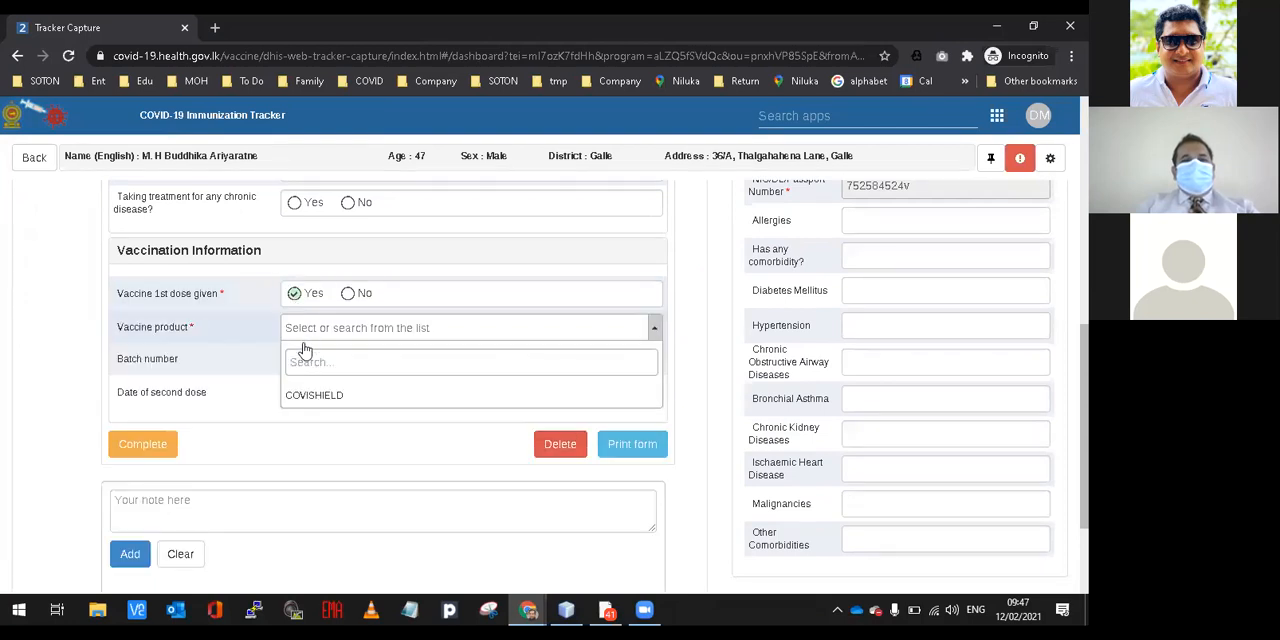
pyautogui.click(310, 389)
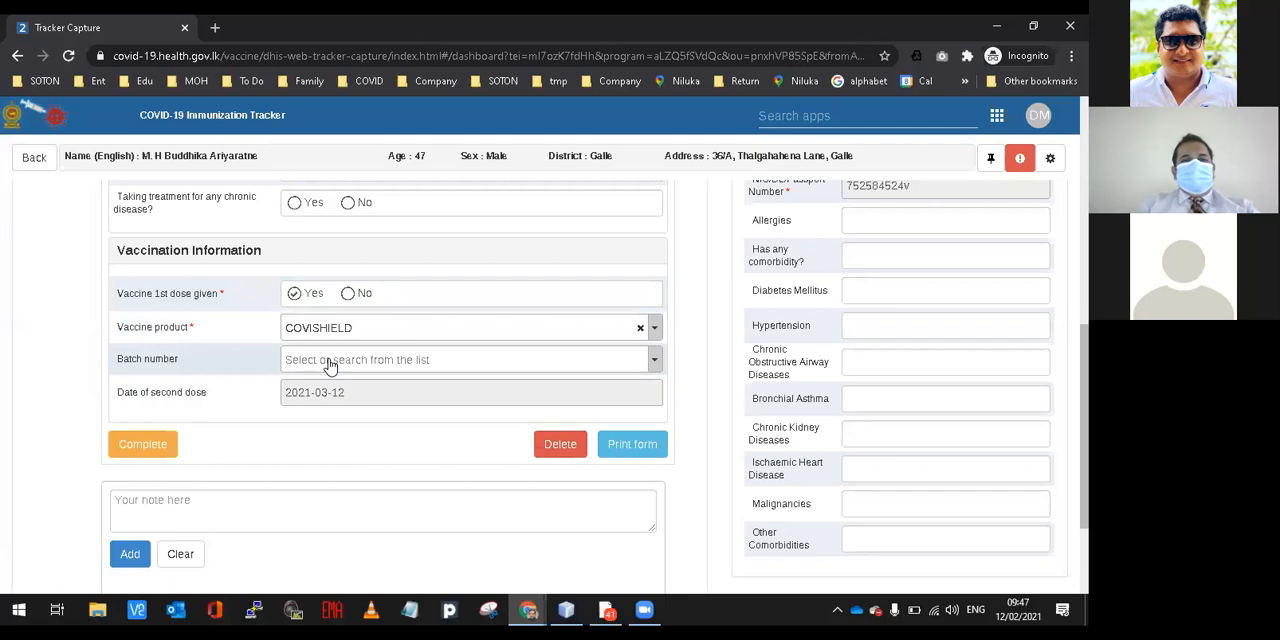
pyautogui.click(329, 362)
pyautogui.click(323, 427)
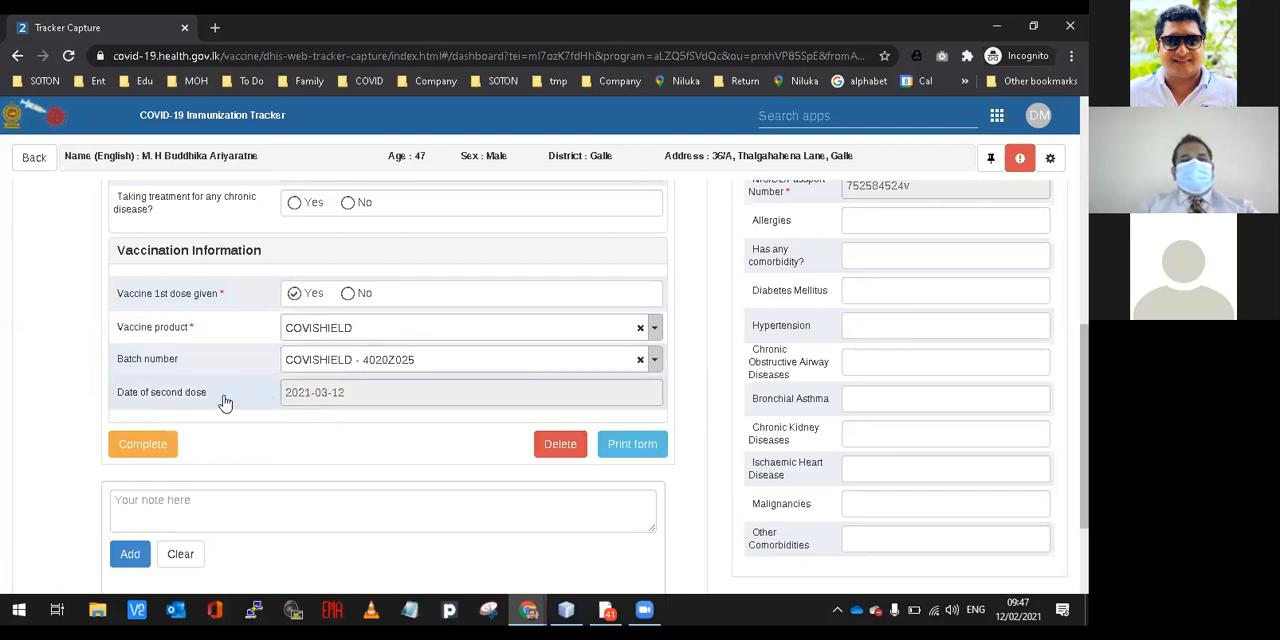
# Complete the COVID19 Vaccine 1st dose event and check the client's name in the form against the profile.
pyautogui.click(150, 448)
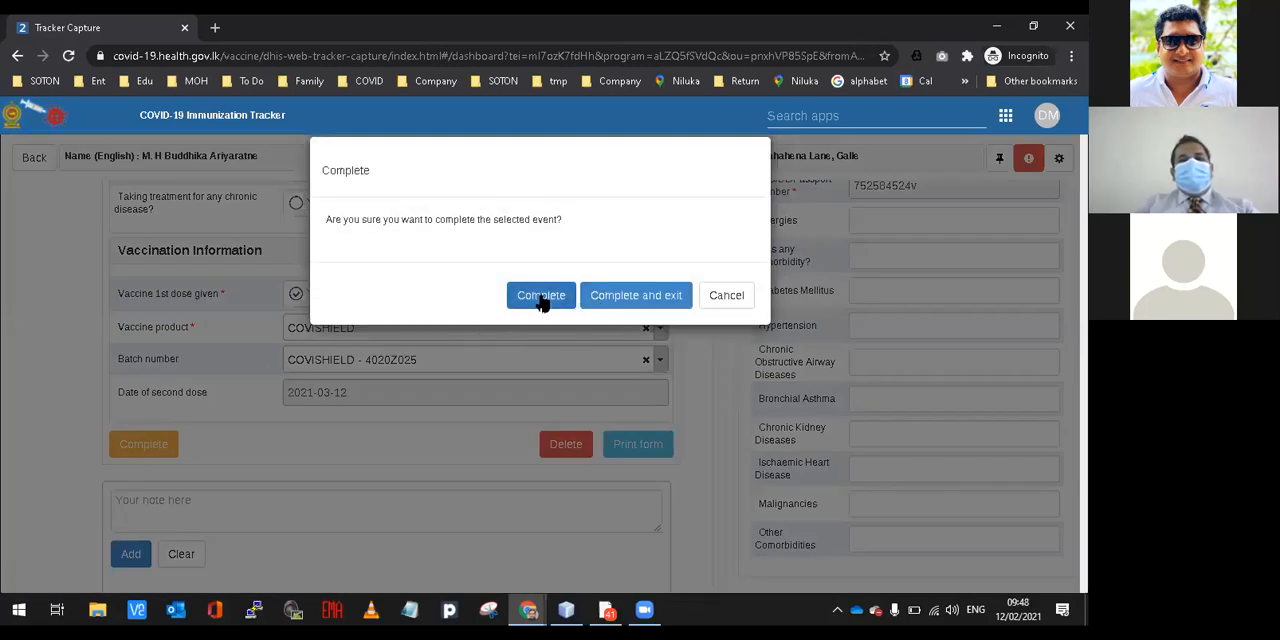
pyautogui.click(541, 300)
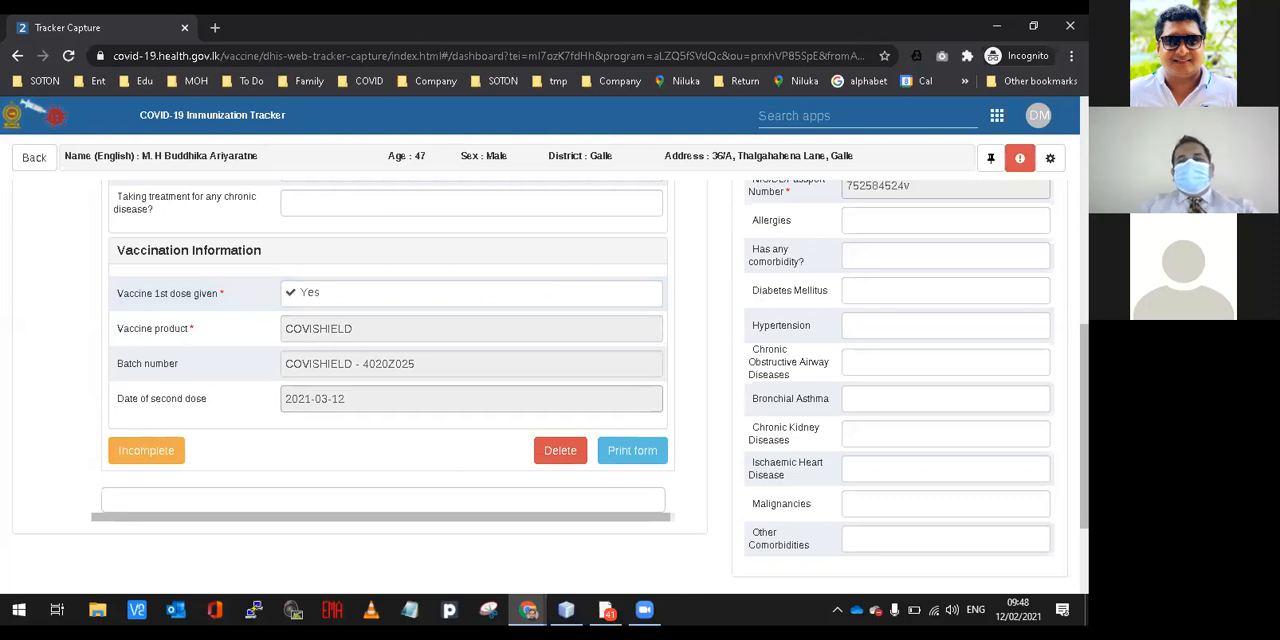
pyautogui.scroll(7, 390, 380)
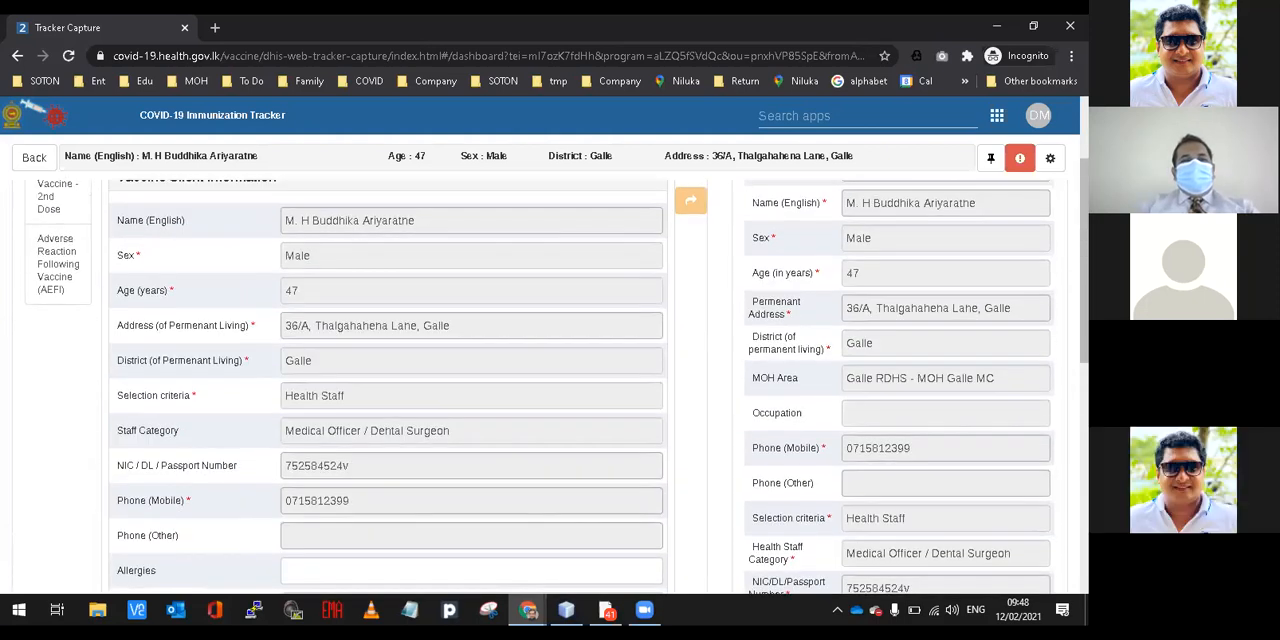
pyautogui.scroll(1, 390, 380)
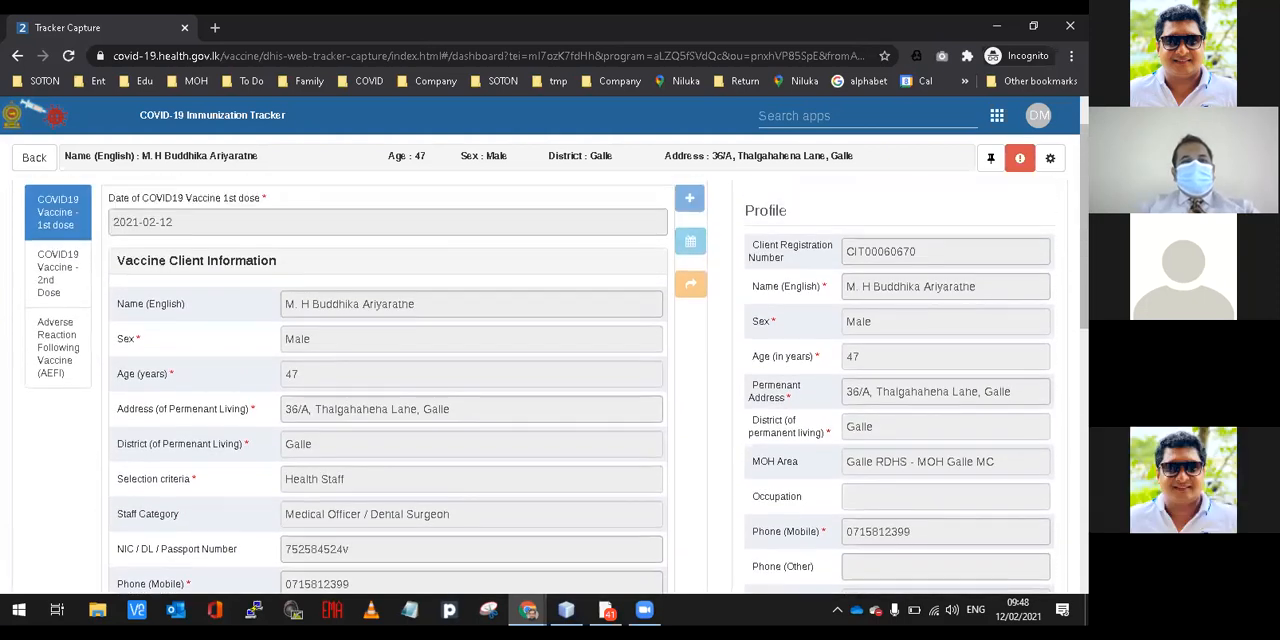
pyautogui.moveTo(285, 304); pyautogui.dragTo(418, 308)
pyautogui.click(288, 305)
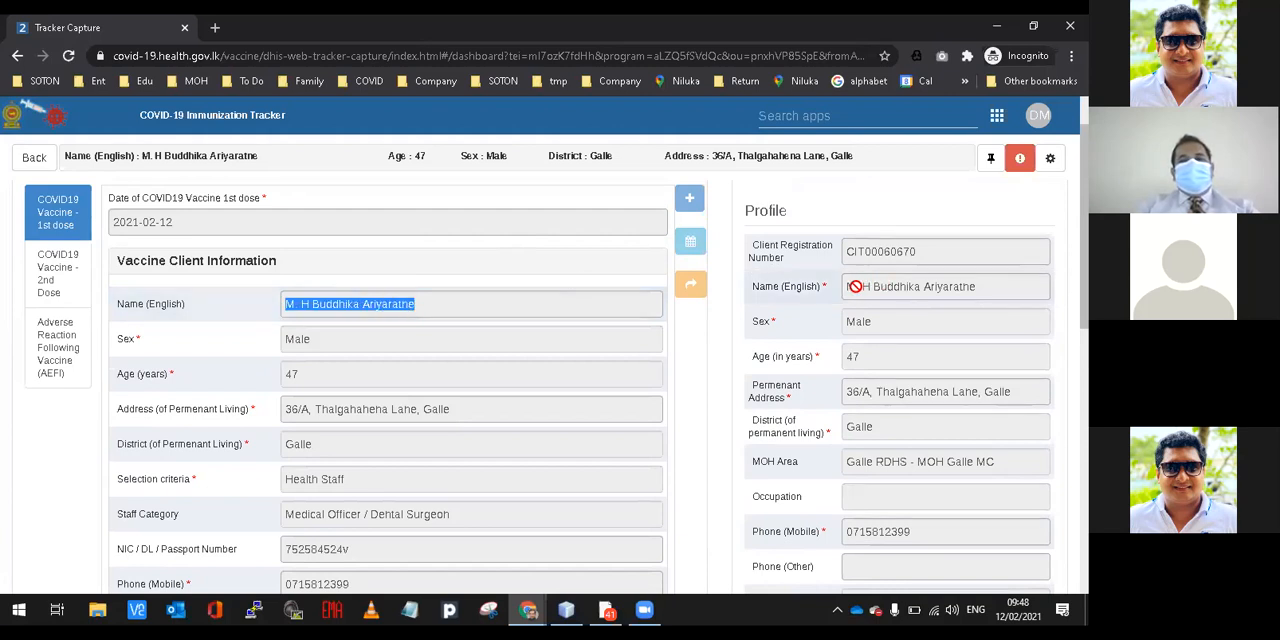
pyautogui.moveTo(848, 287); pyautogui.dragTo(951, 292)
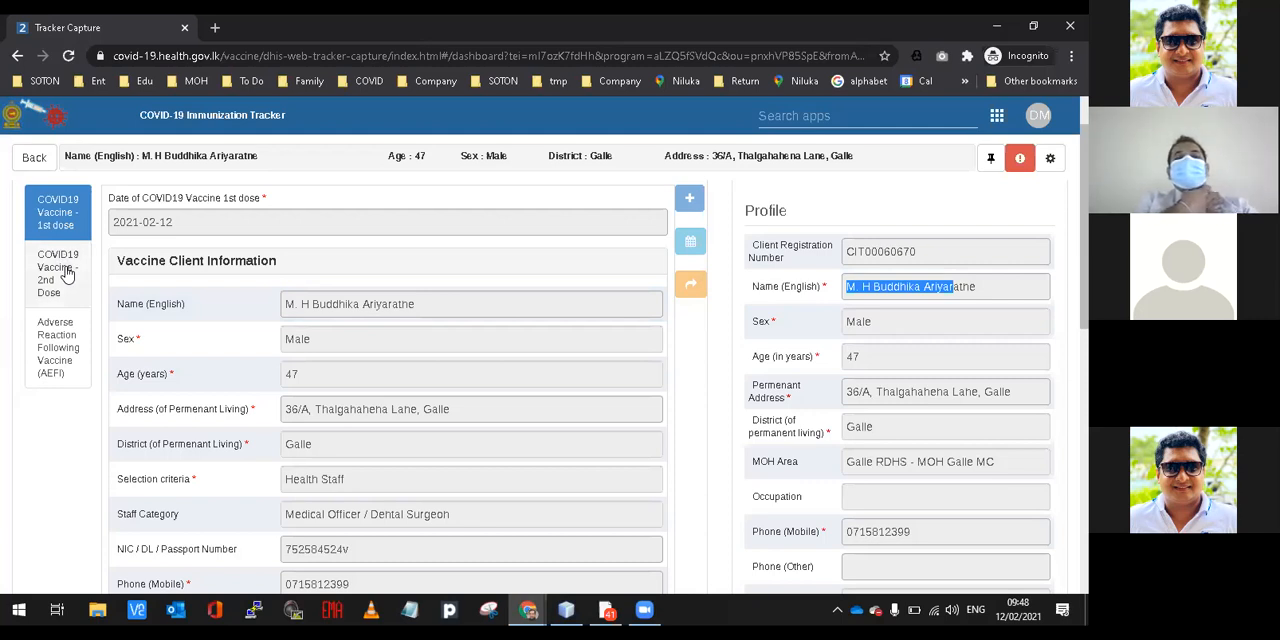
# Delete the client's existing Adverse Reaction Following Vaccine (AEFI) event.
pyautogui.click(58, 343)
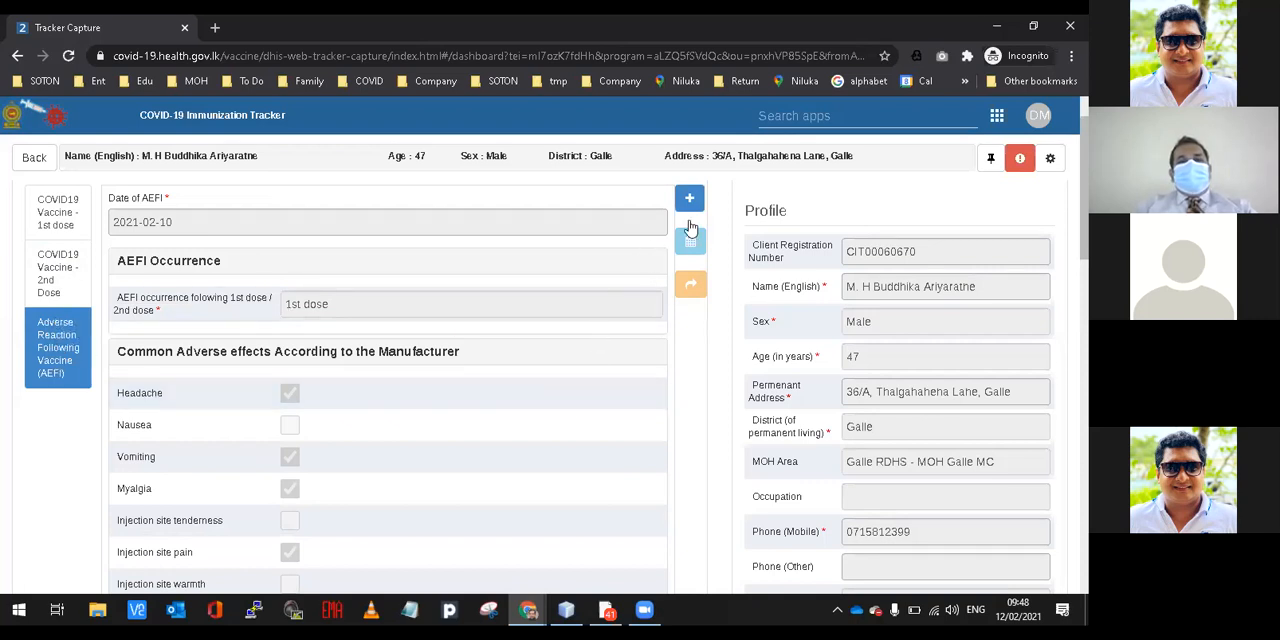
pyautogui.scroll(-10, 540, 390)
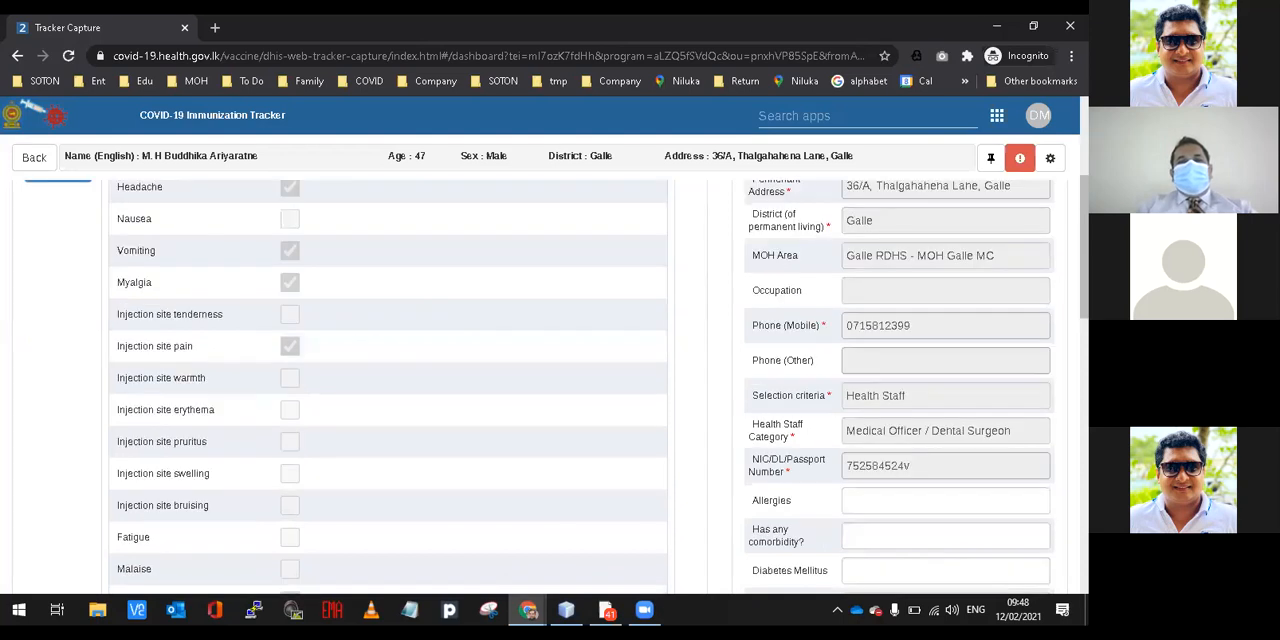
pyautogui.scroll(-3, 1024, 569)
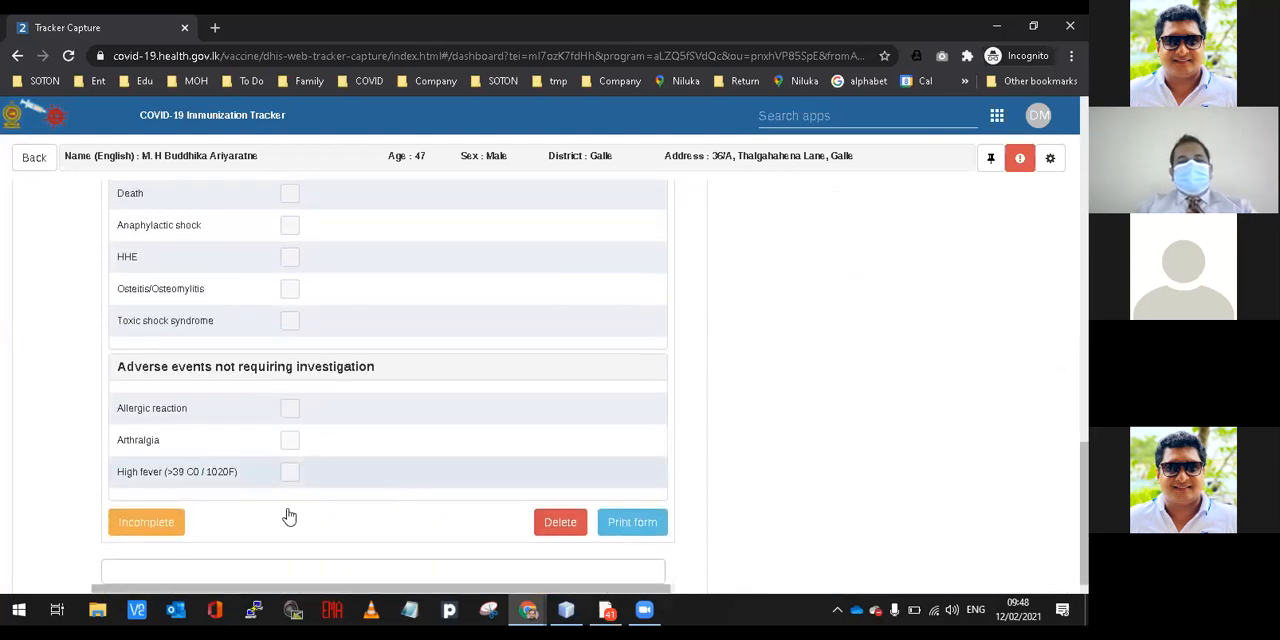
pyautogui.hotkey('alt', 'Tab')
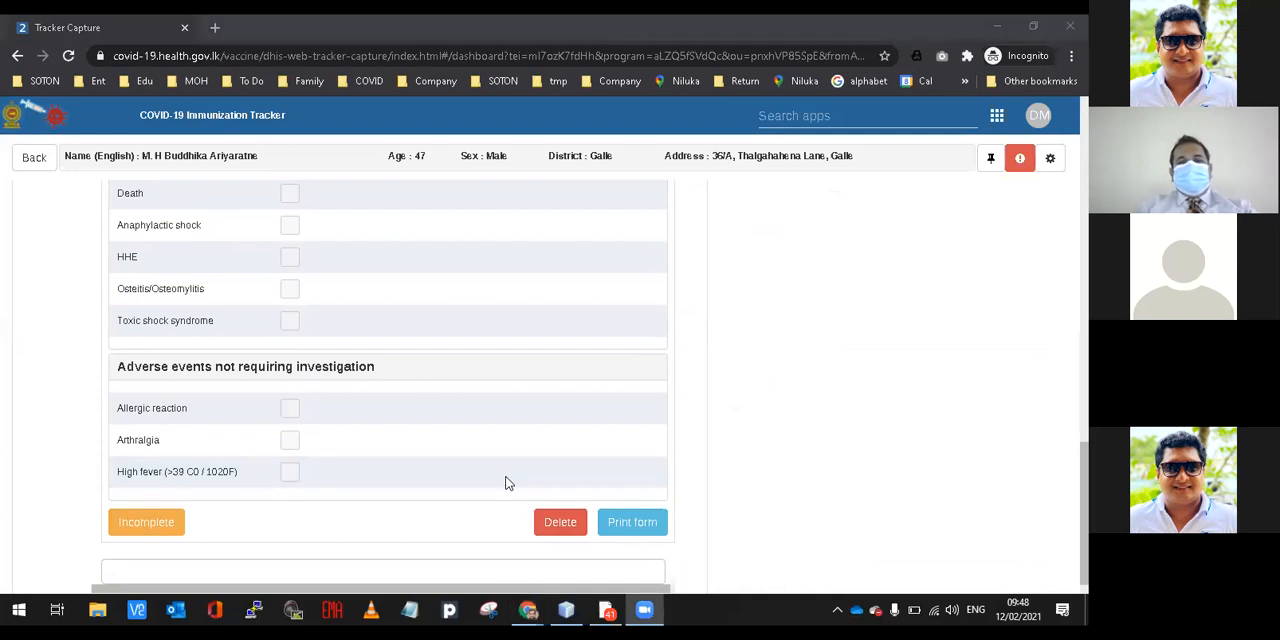
pyautogui.click(574, 523)
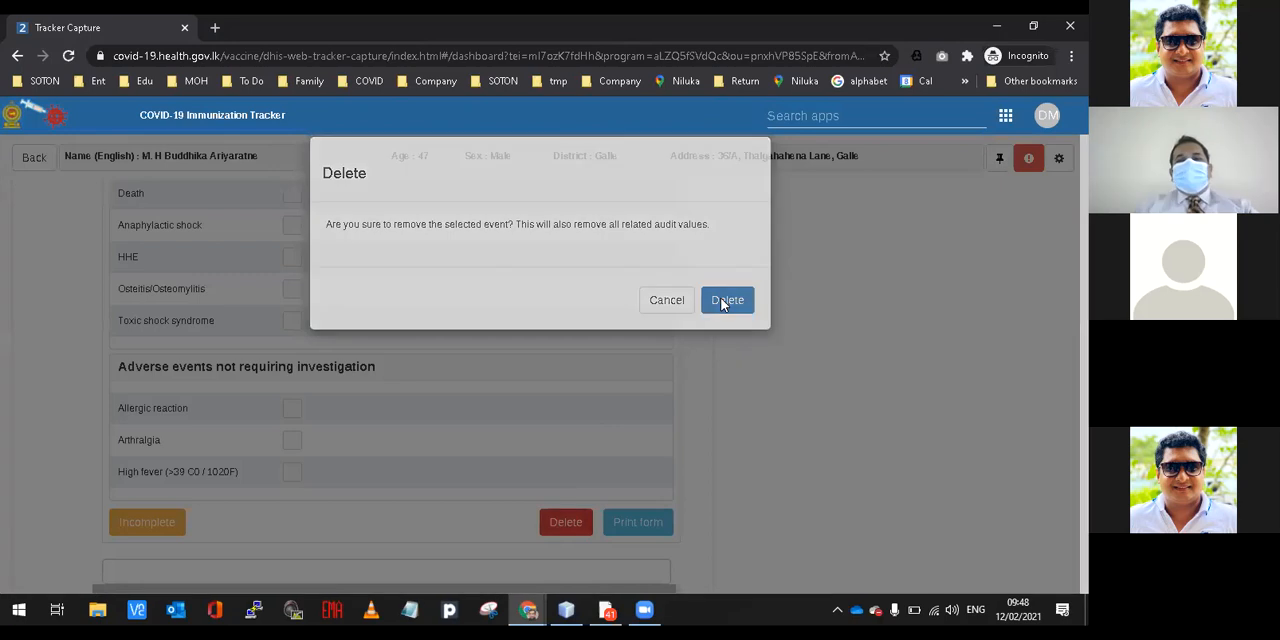
pyautogui.click(724, 300)
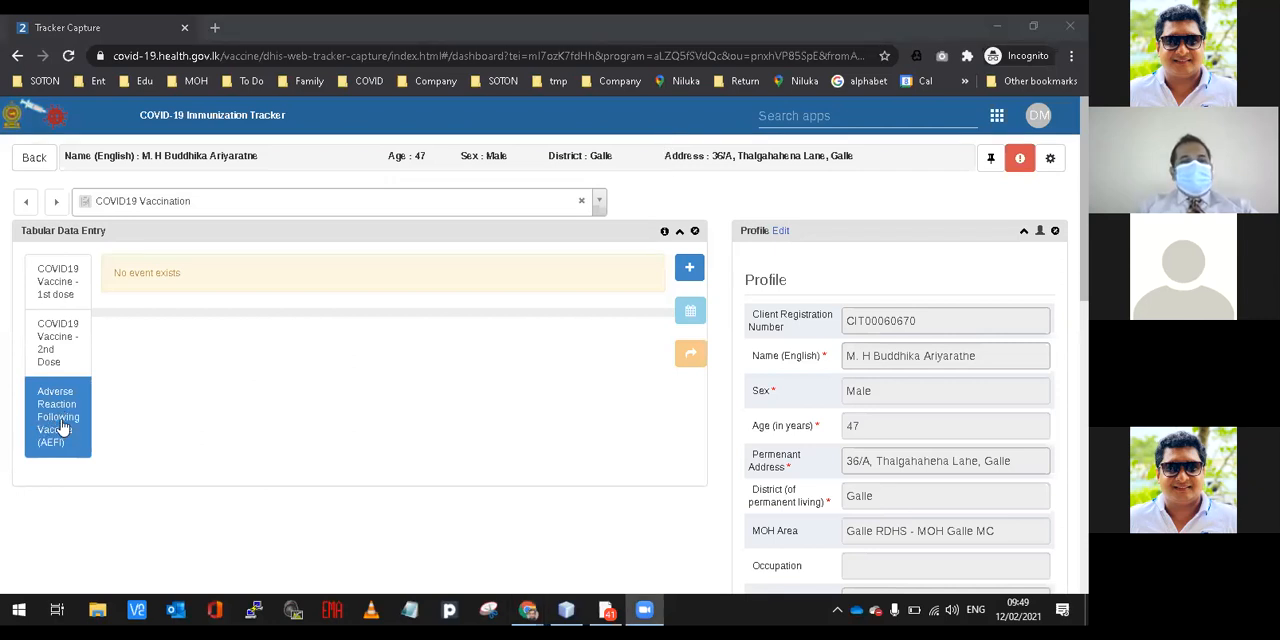
# Add a new Adverse Reaction Following Vaccine (AEFI) event dated 2021-02-11.
pyautogui.click(684, 279)
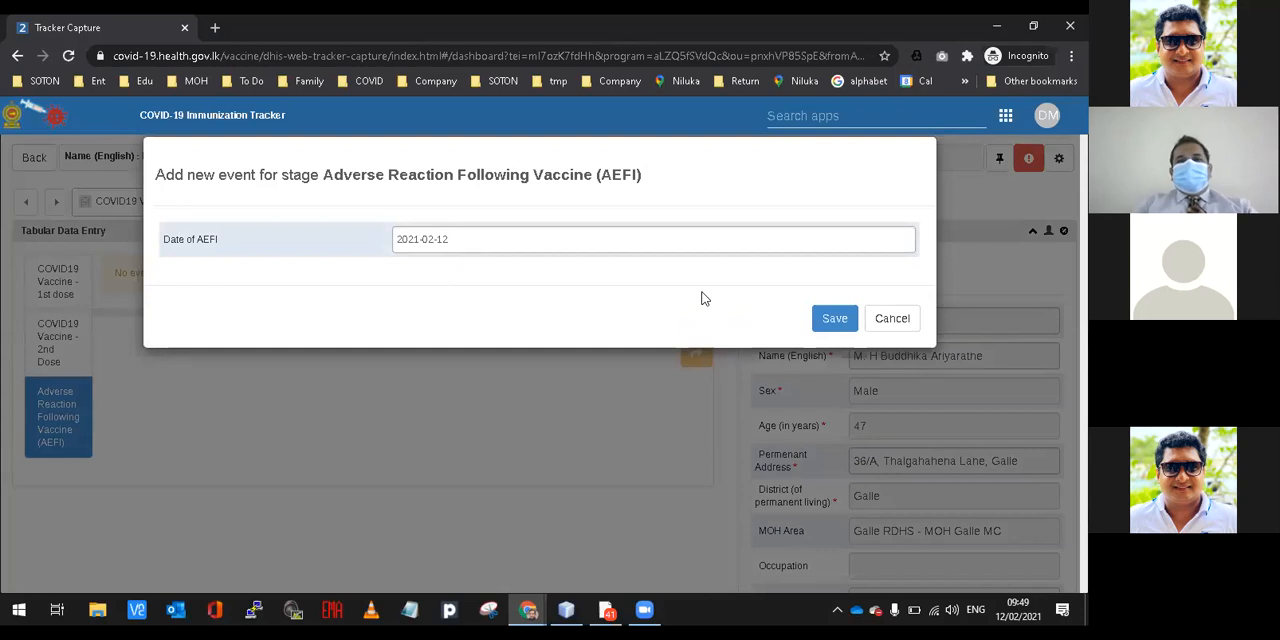
pyautogui.click(540, 241)
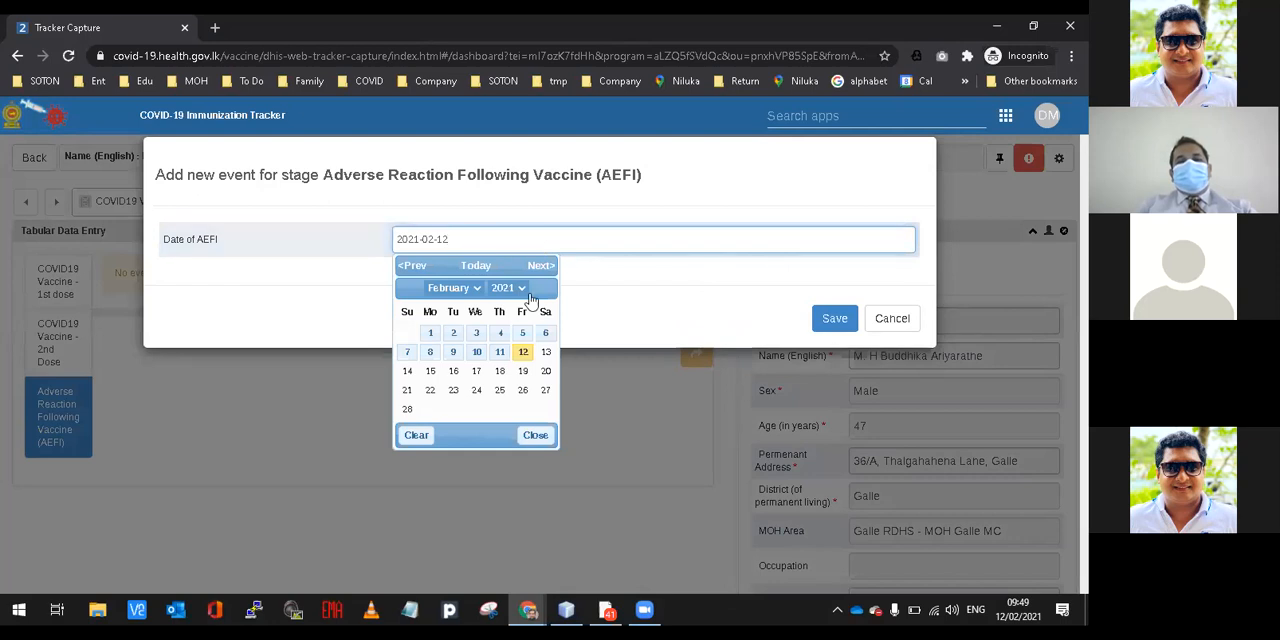
pyautogui.click(500, 352)
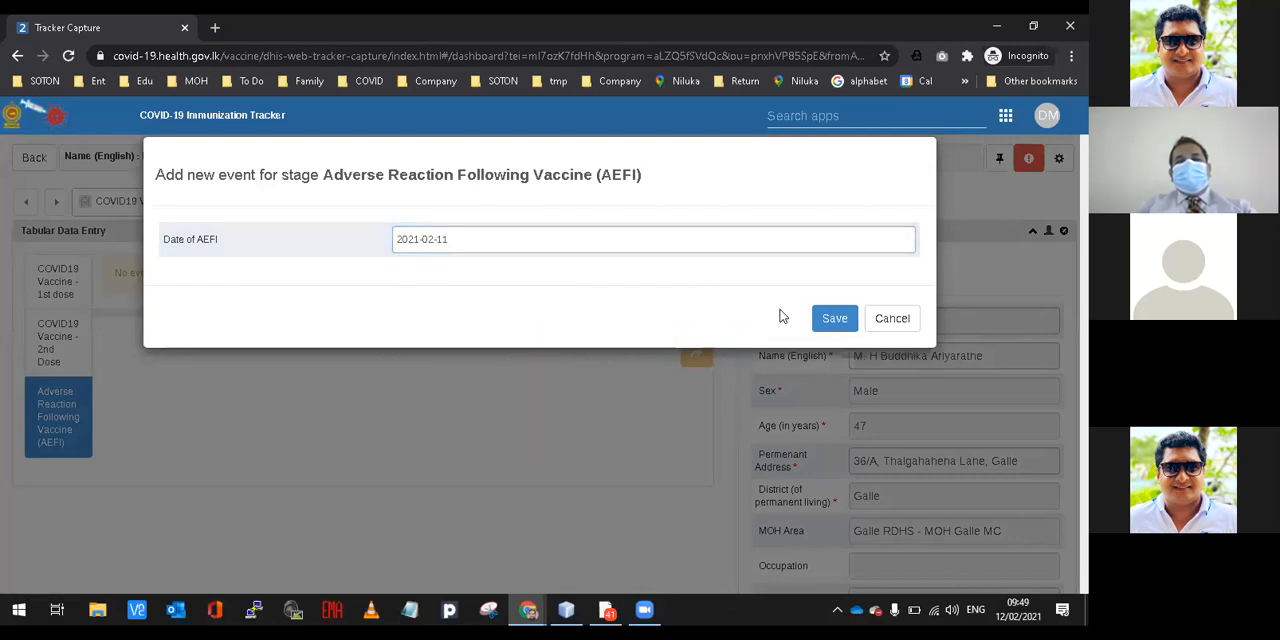
pyautogui.click(832, 318)
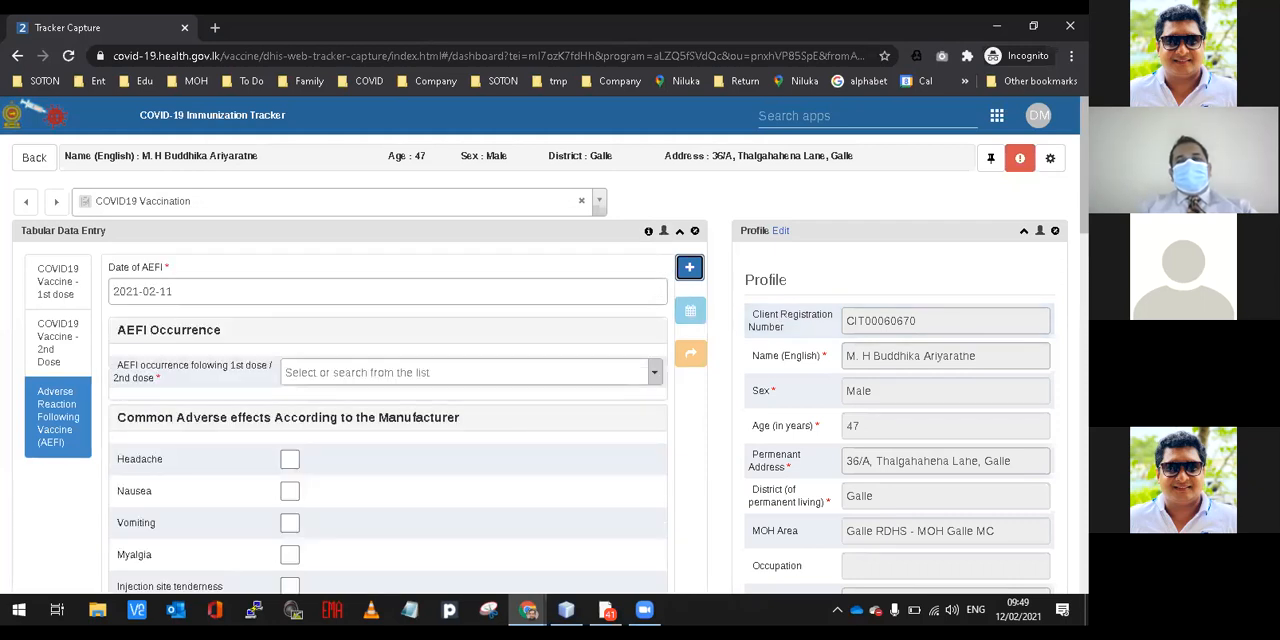
# Record the AEFI occurrence as following the 1st dose.
pyautogui.scroll(-1, 550, 400)
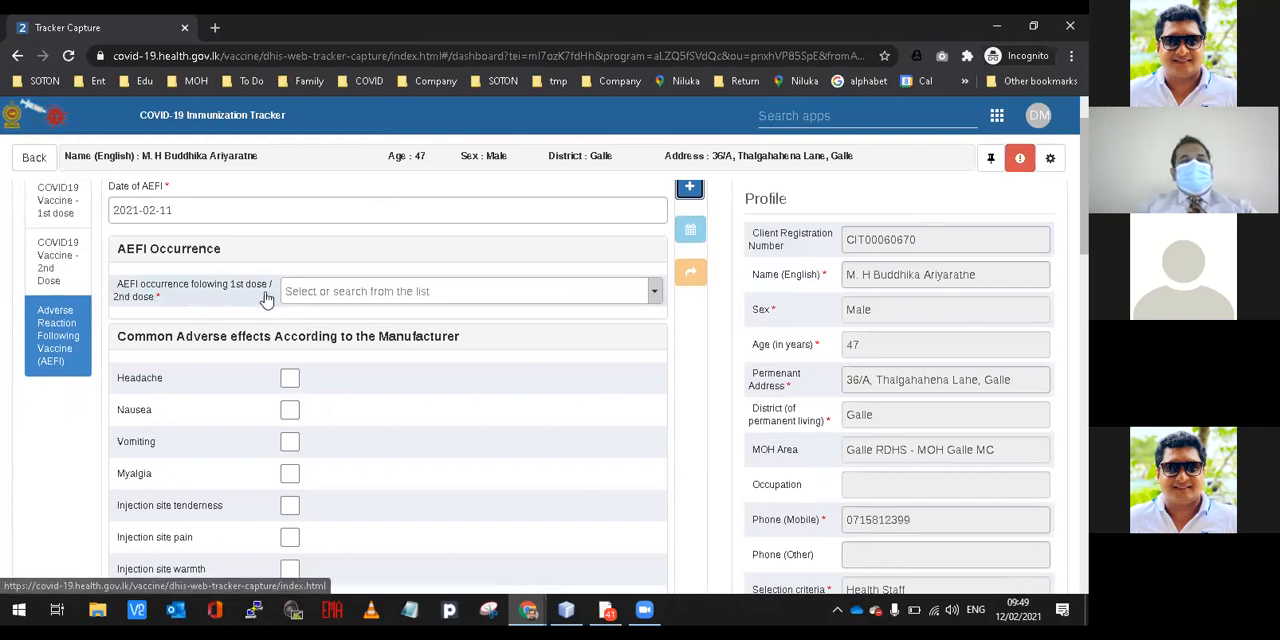
pyautogui.click(347, 298)
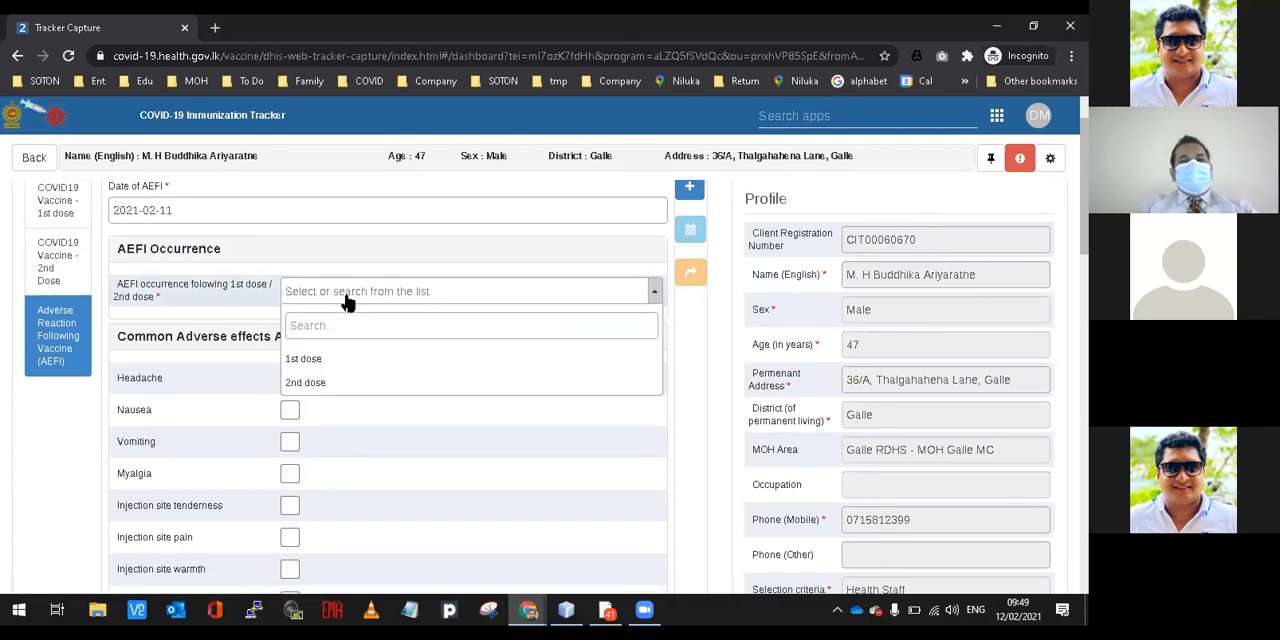
pyautogui.click(317, 366)
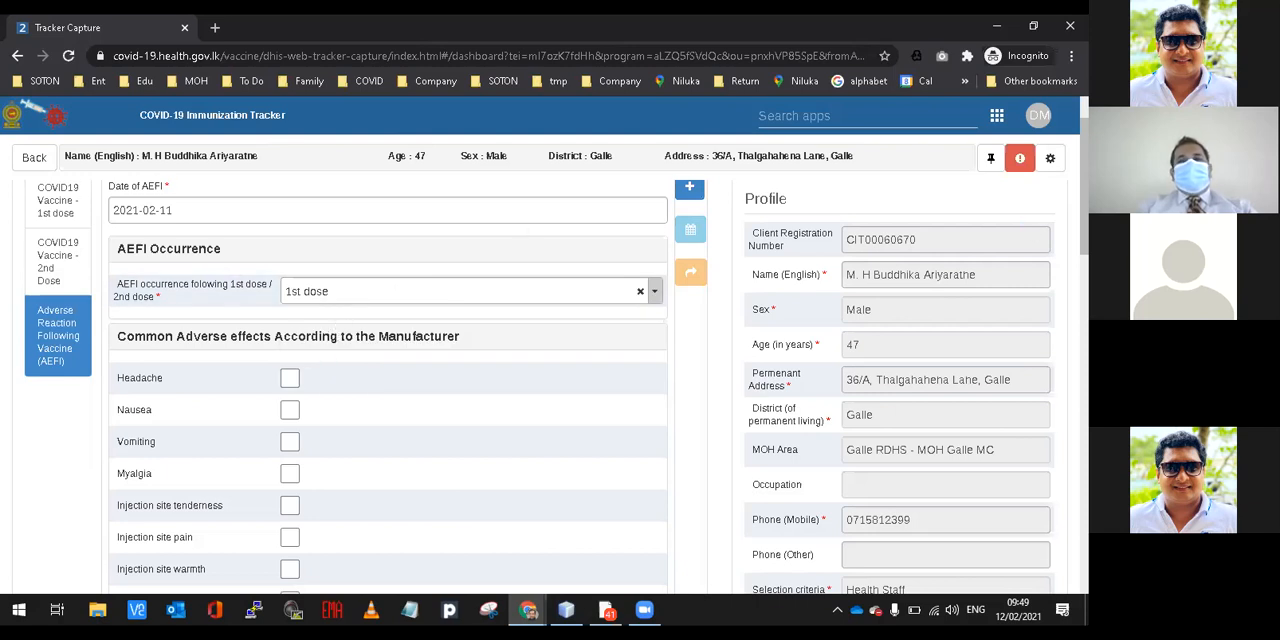
# Review the checklist of common adverse effects according to the manufacturer in the AEFI form.
pyautogui.scroll(-1, 557, 356)
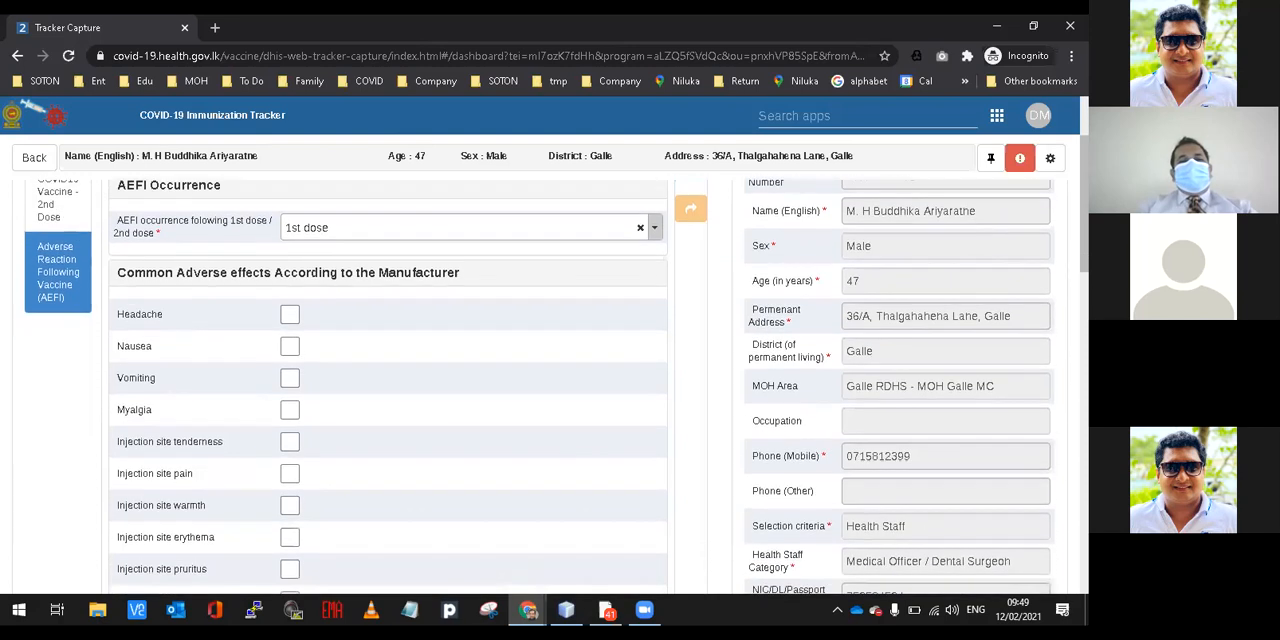
pyautogui.scroll(-1, 557, 386)
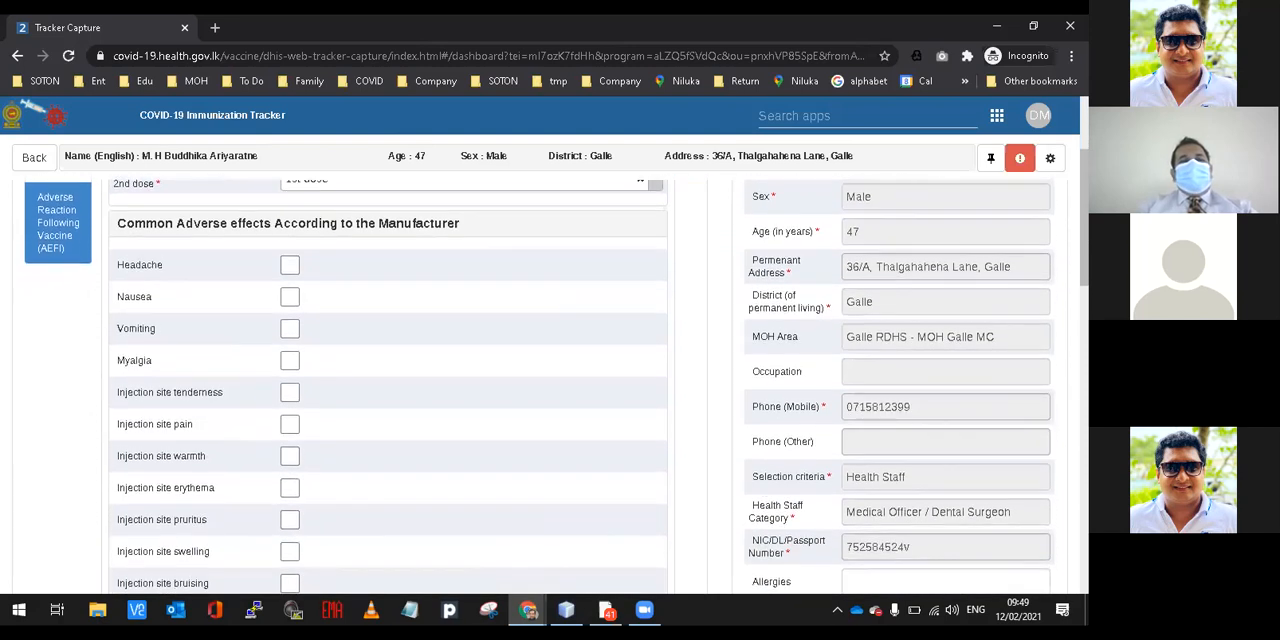
pyautogui.scroll(-1, 557, 386)
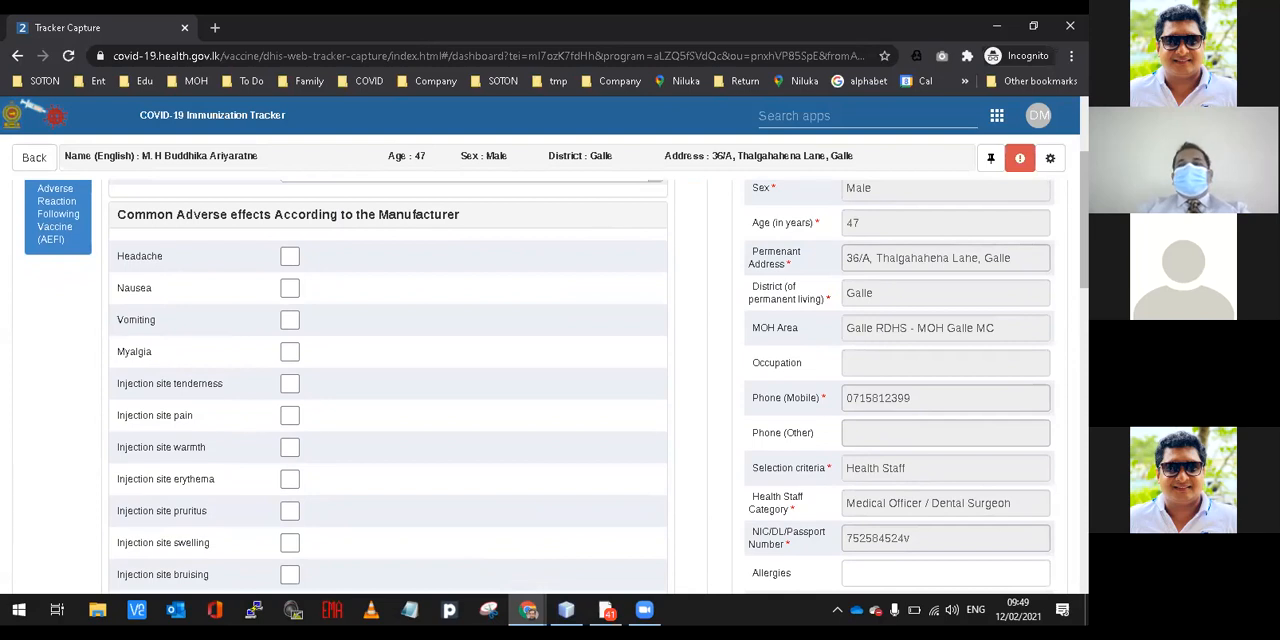
pyautogui.scroll(-1, 557, 386)
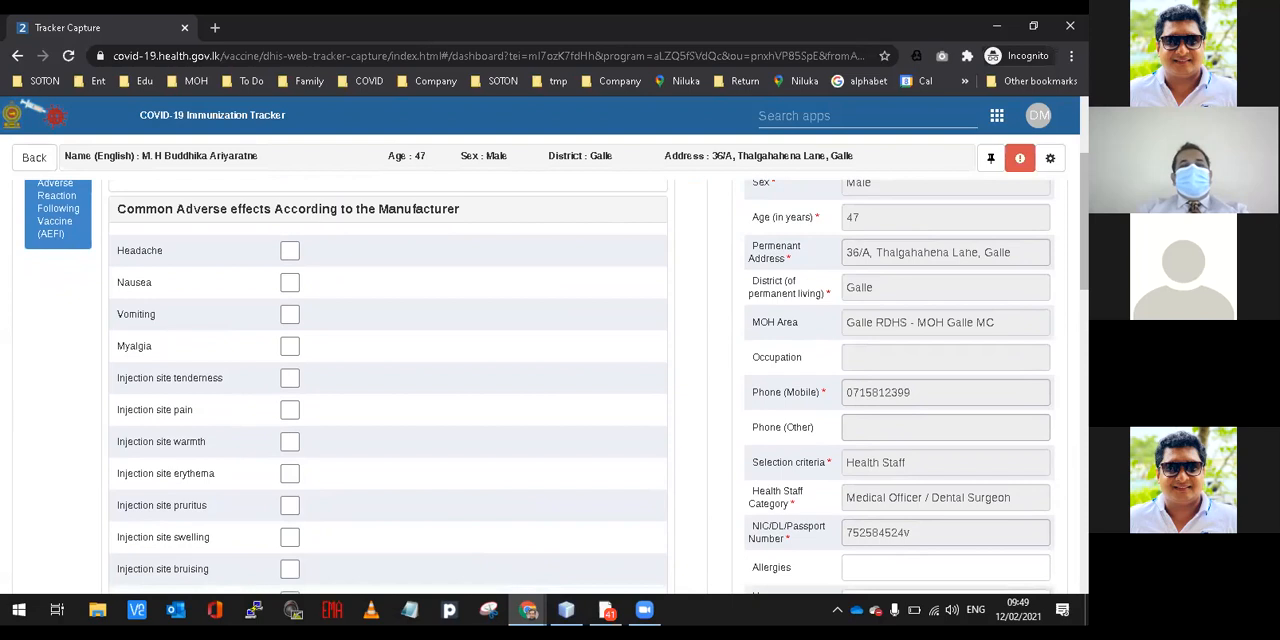
pyautogui.scroll(-1, 557, 386)
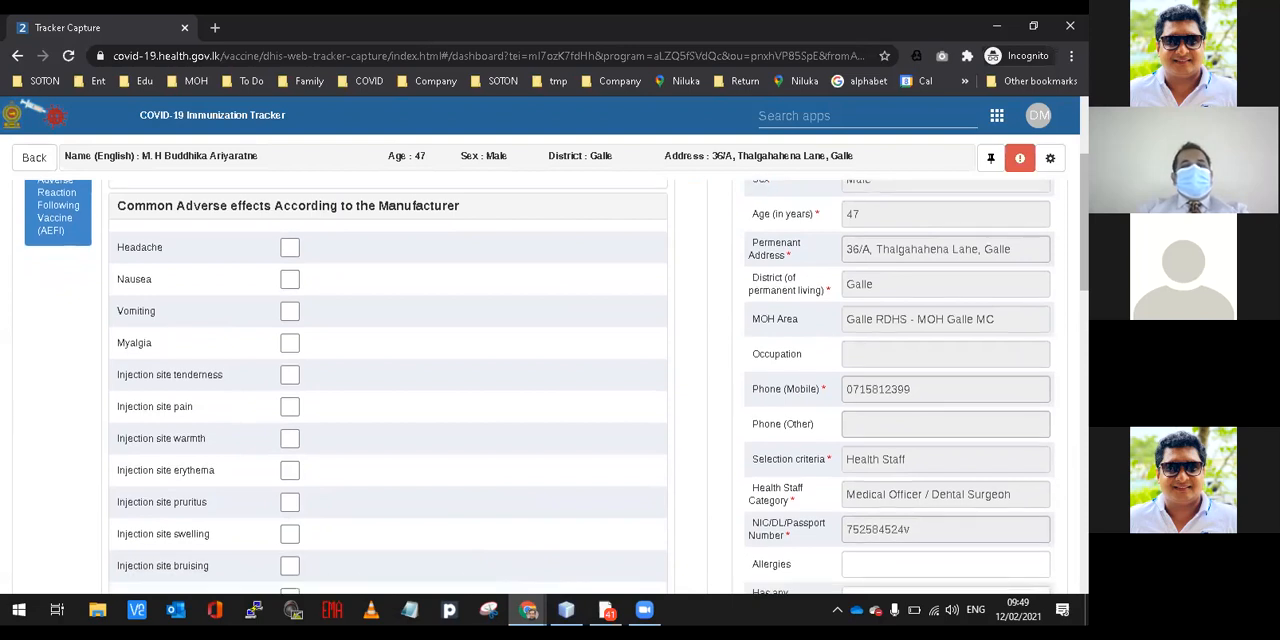
pyautogui.scroll(-1, 557, 386)
pyautogui.scroll(-3, 557, 386)
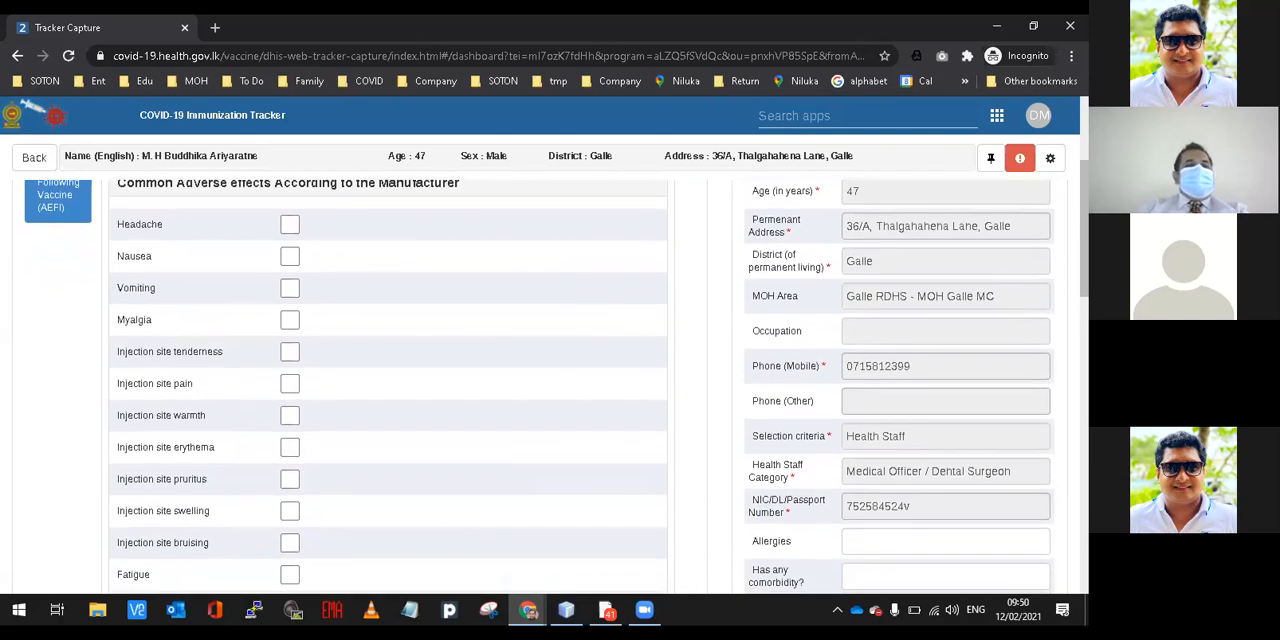
pyautogui.scroll(-1, 557, 386)
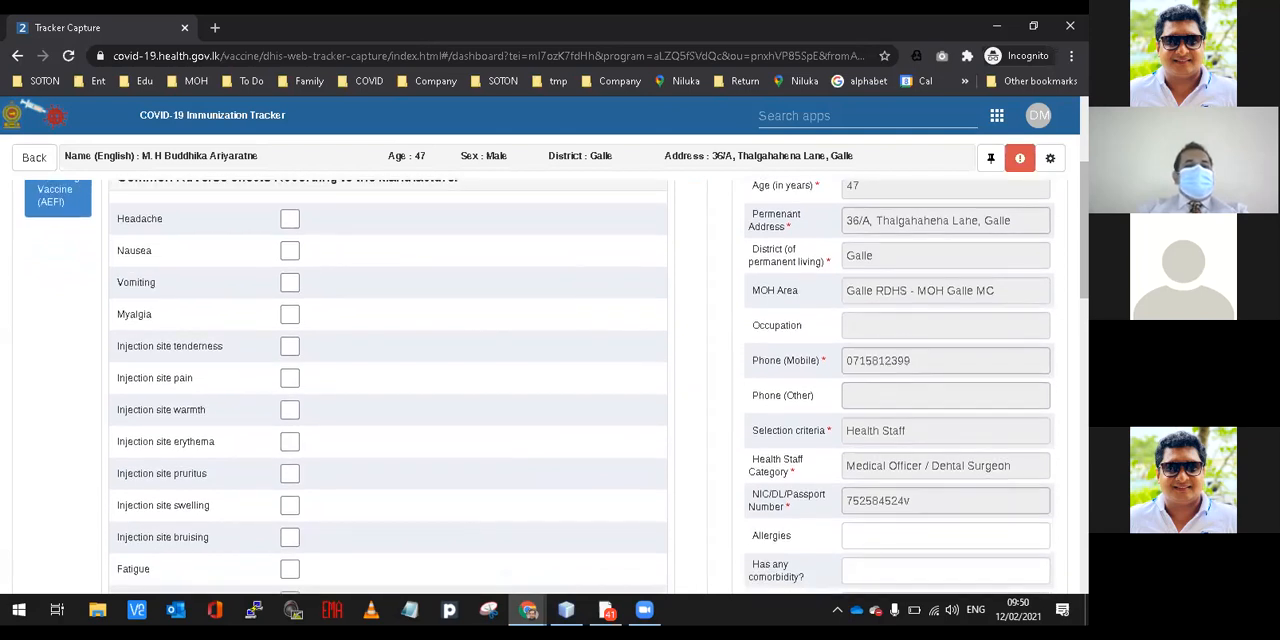
pyautogui.scroll(-1, 557, 386)
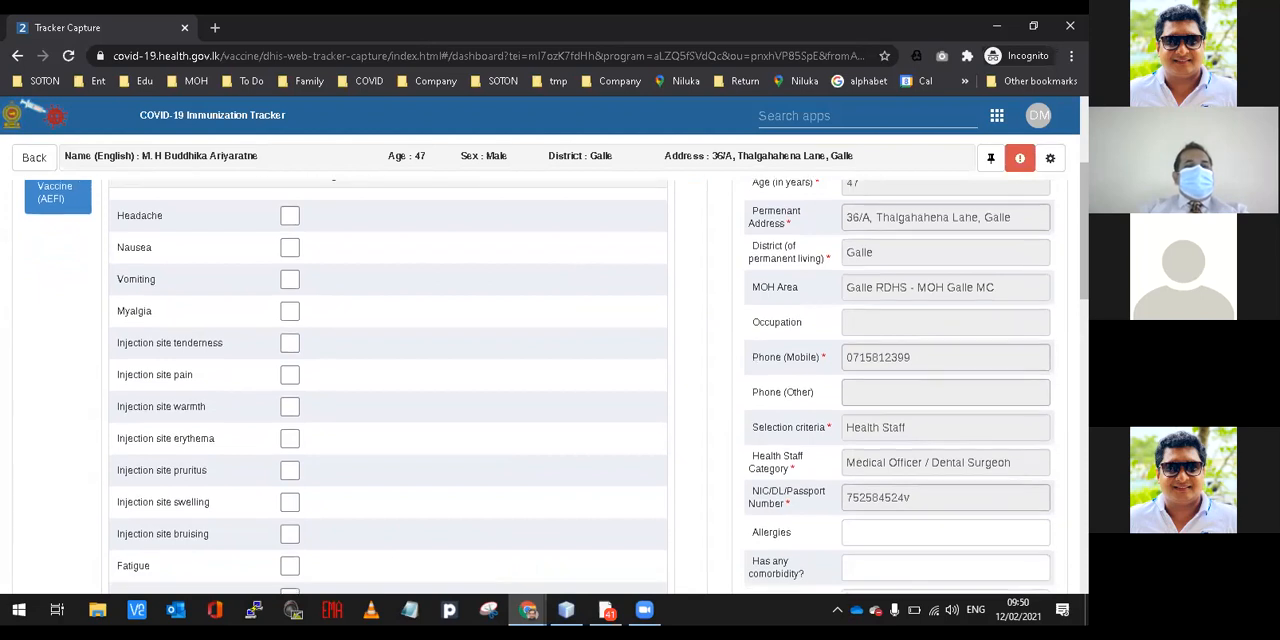
pyautogui.scroll(-5, 557, 386)
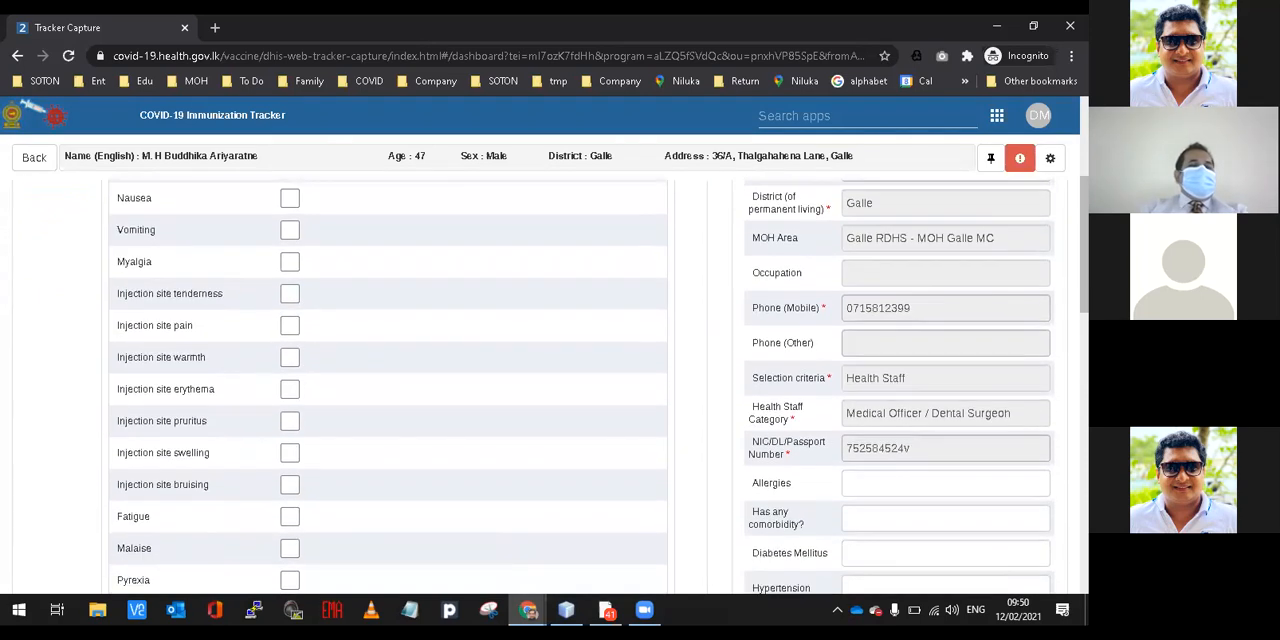
pyautogui.scroll(-5, 557, 386)
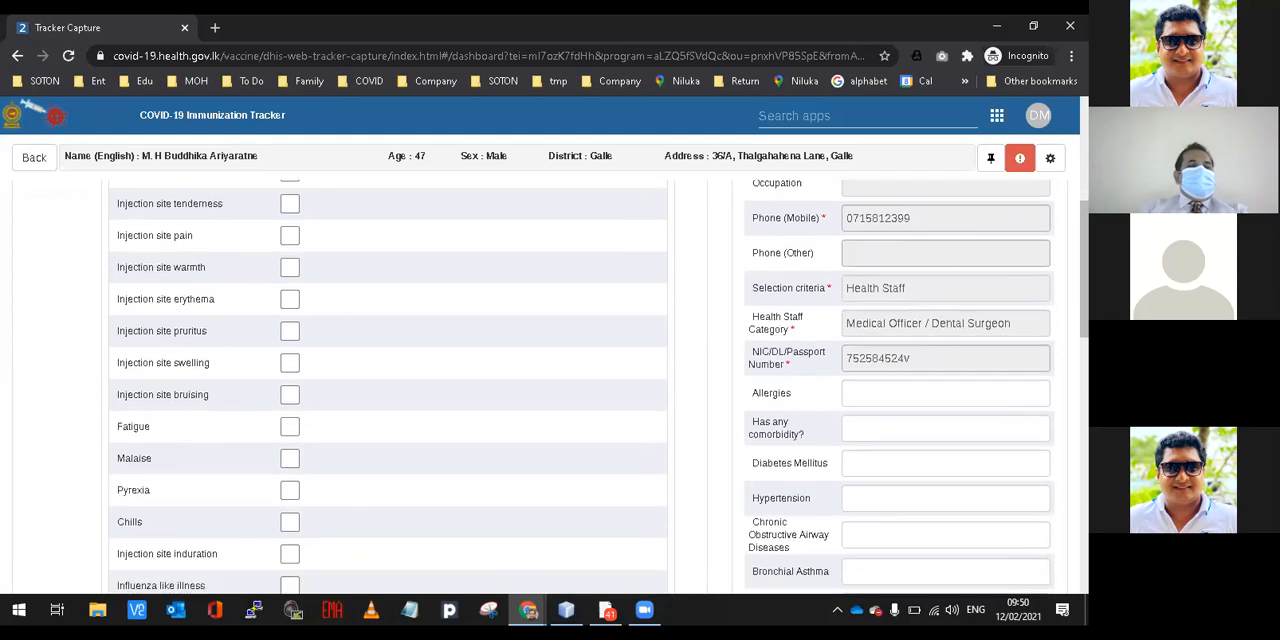
pyautogui.scroll(-5, 557, 386)
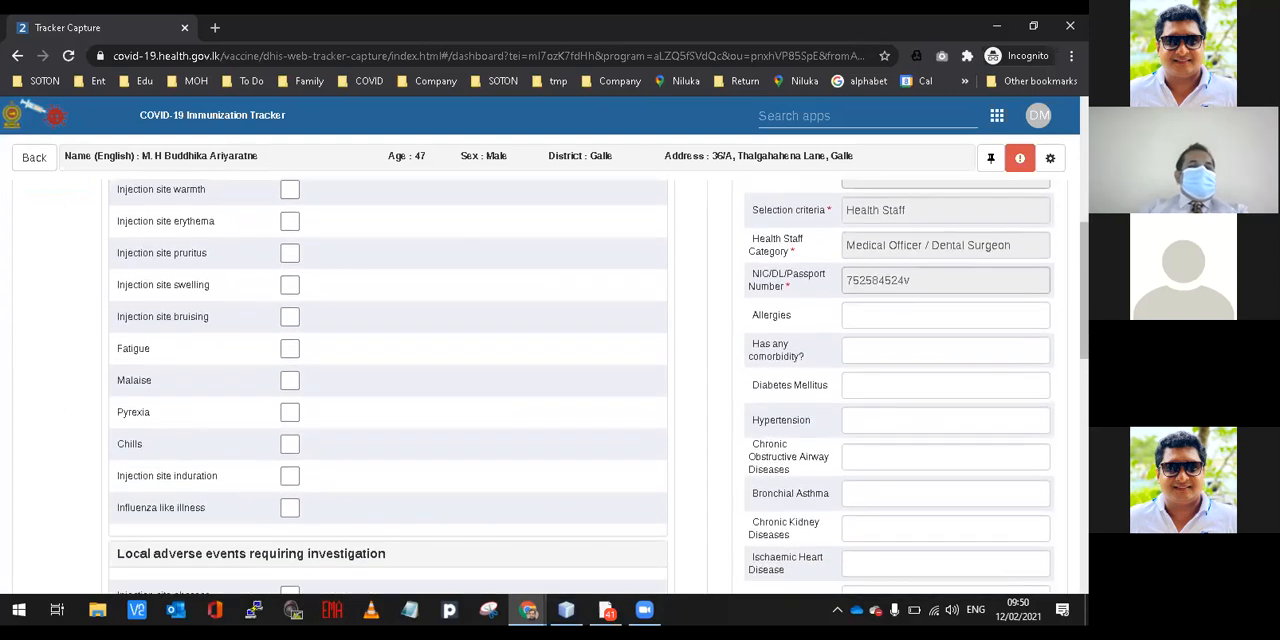
pyautogui.scroll(10, 557, 386)
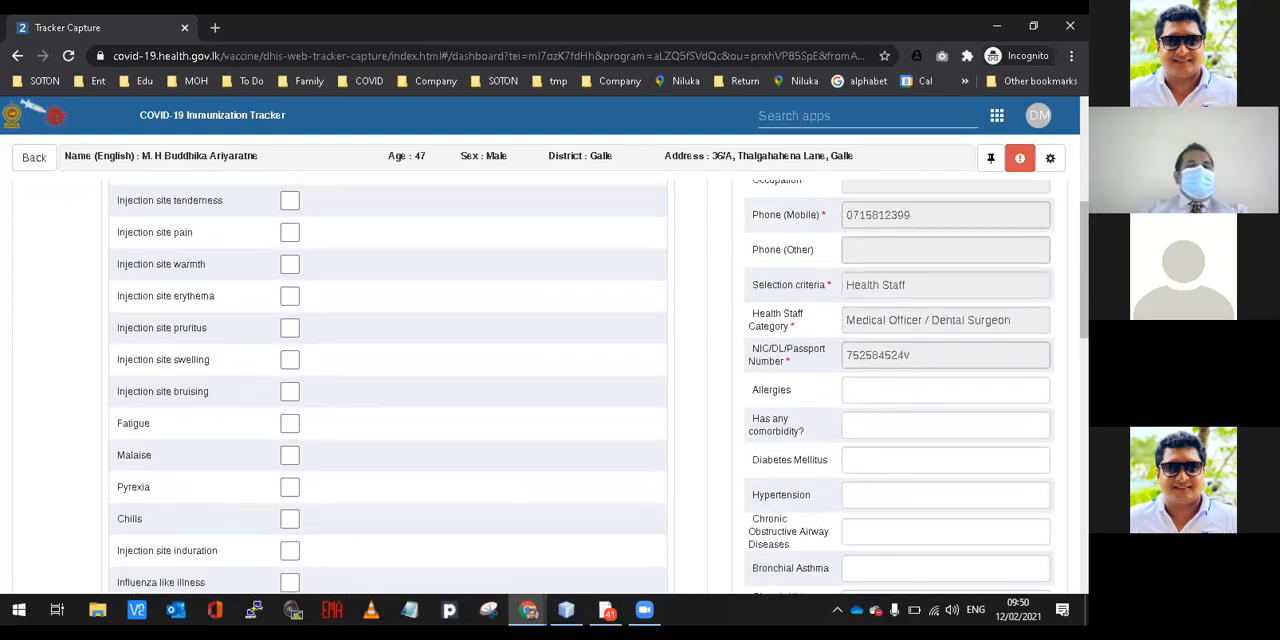
pyautogui.scroll(5, 557, 386)
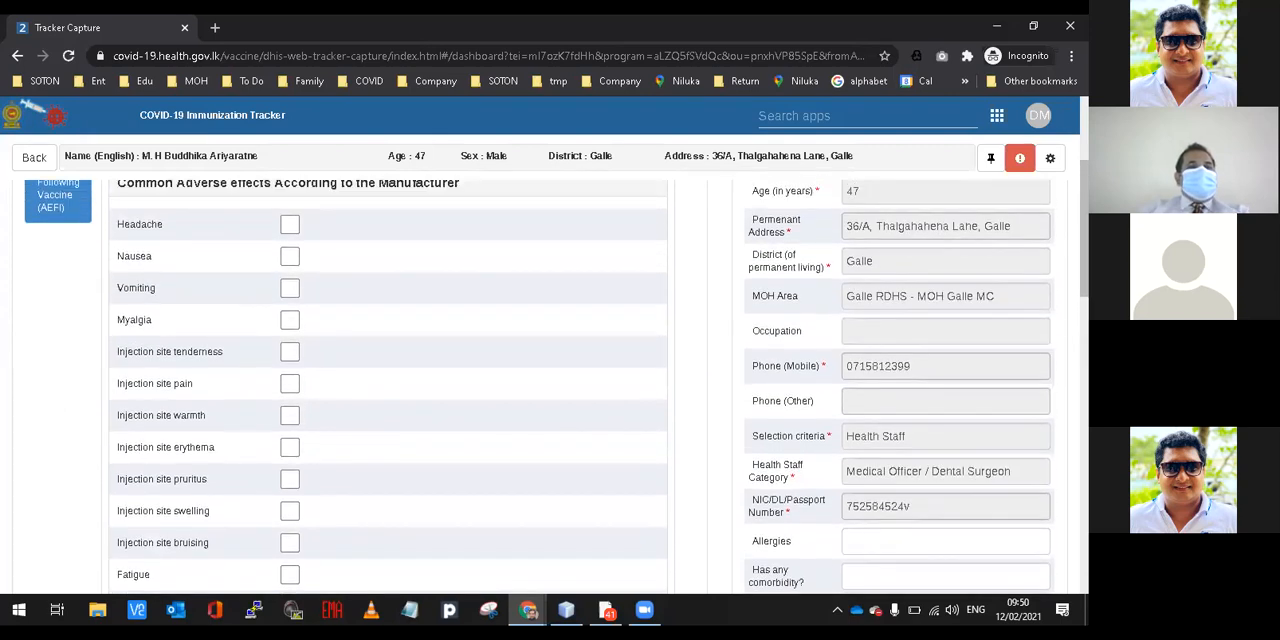
pyautogui.scroll(-1, 557, 386)
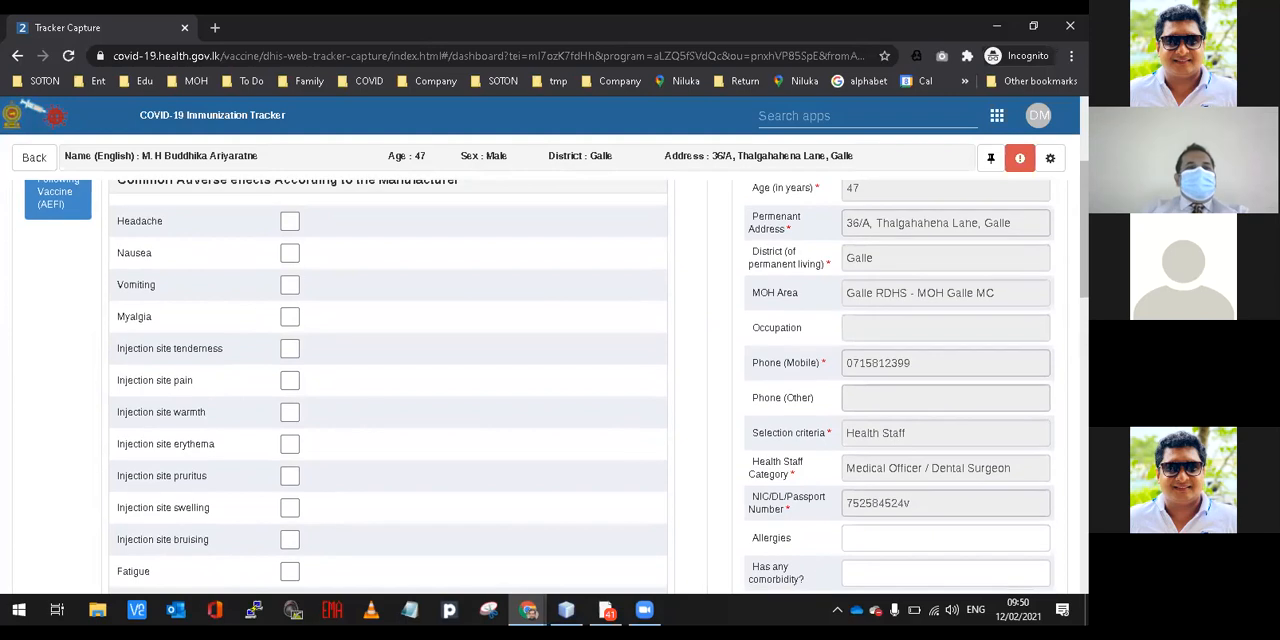
pyautogui.scroll(-6, 557, 386)
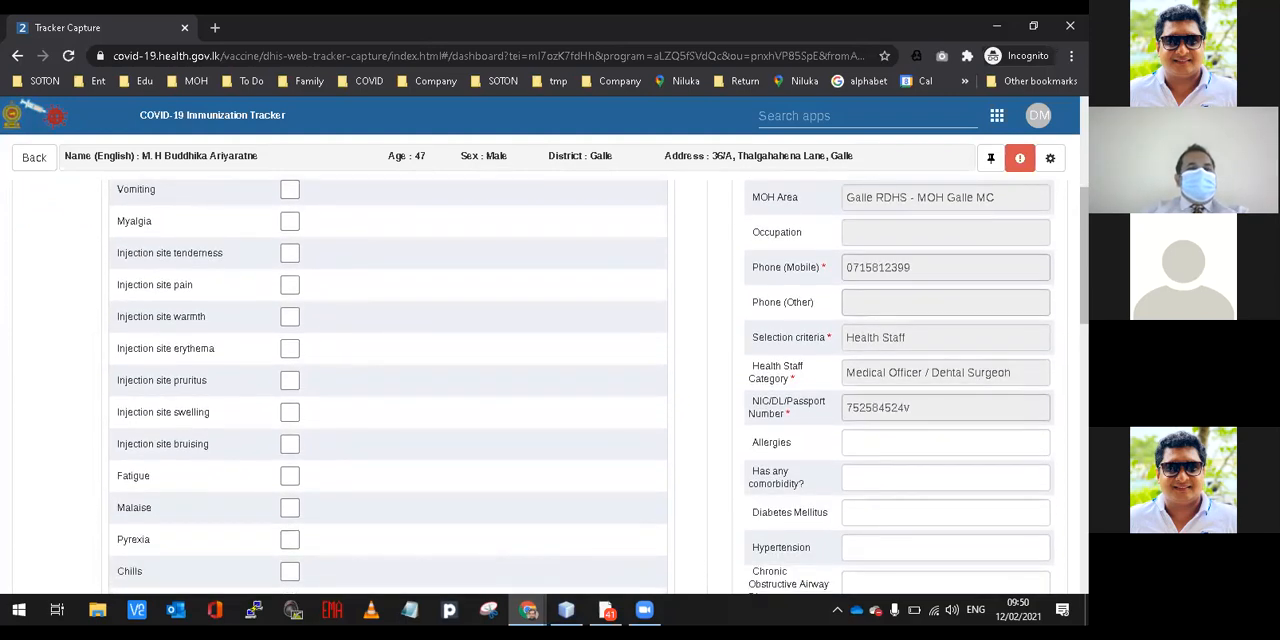
pyautogui.scroll(-5, 557, 386)
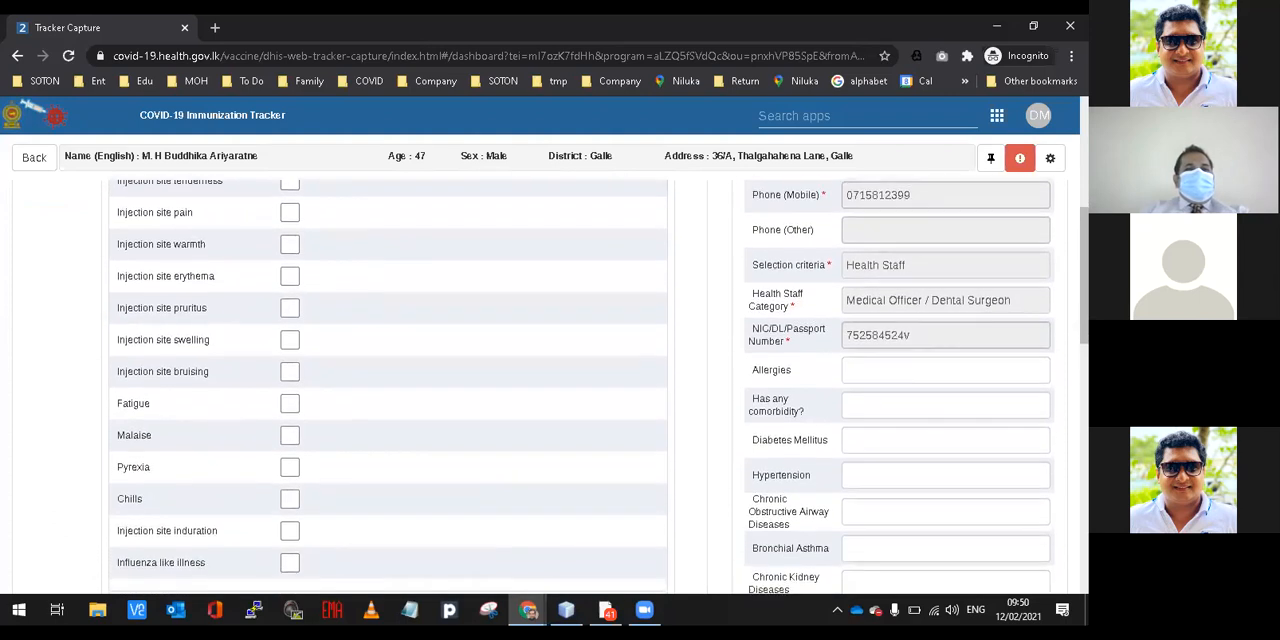
# Look over the injection-site reactions in the AEFI form and dismiss the low-battery notice.
pyautogui.scroll(-3, 557, 386)
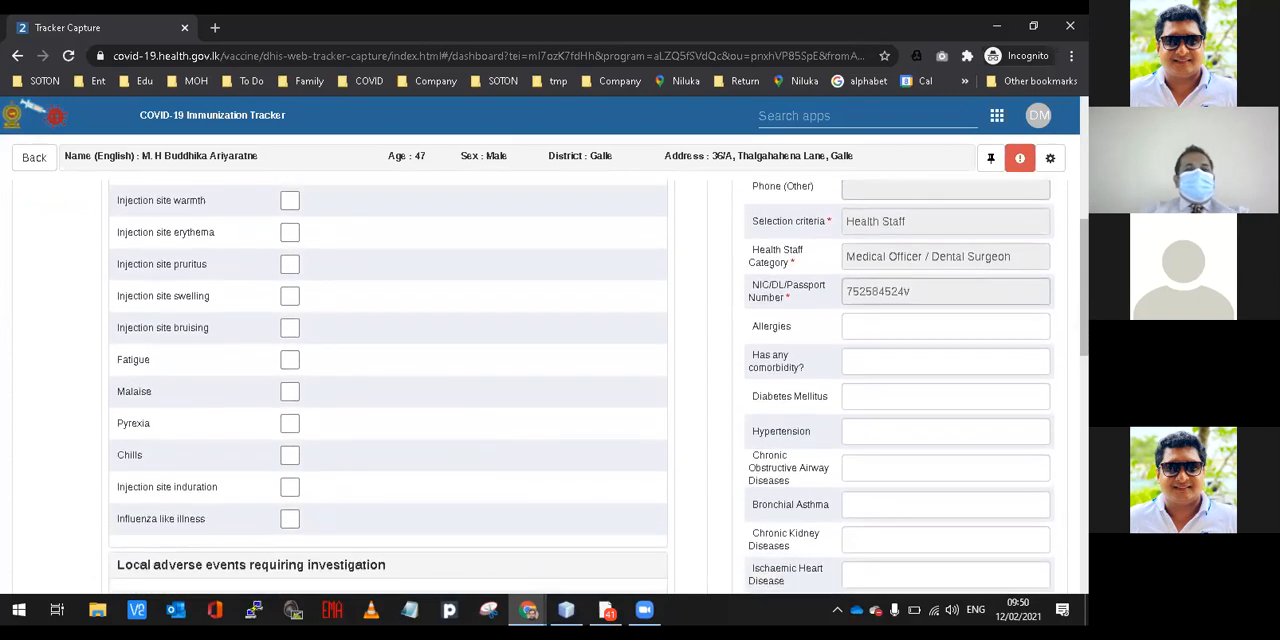
pyautogui.scroll(1, 557, 386)
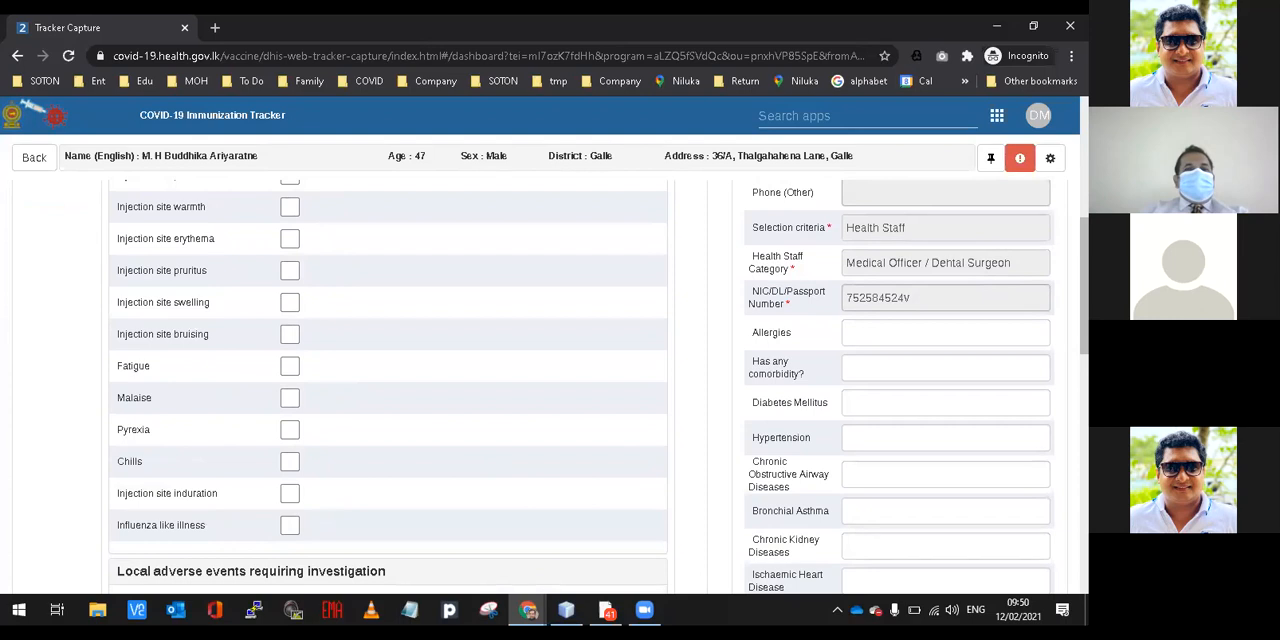
pyautogui.scroll(2, 580, 386)
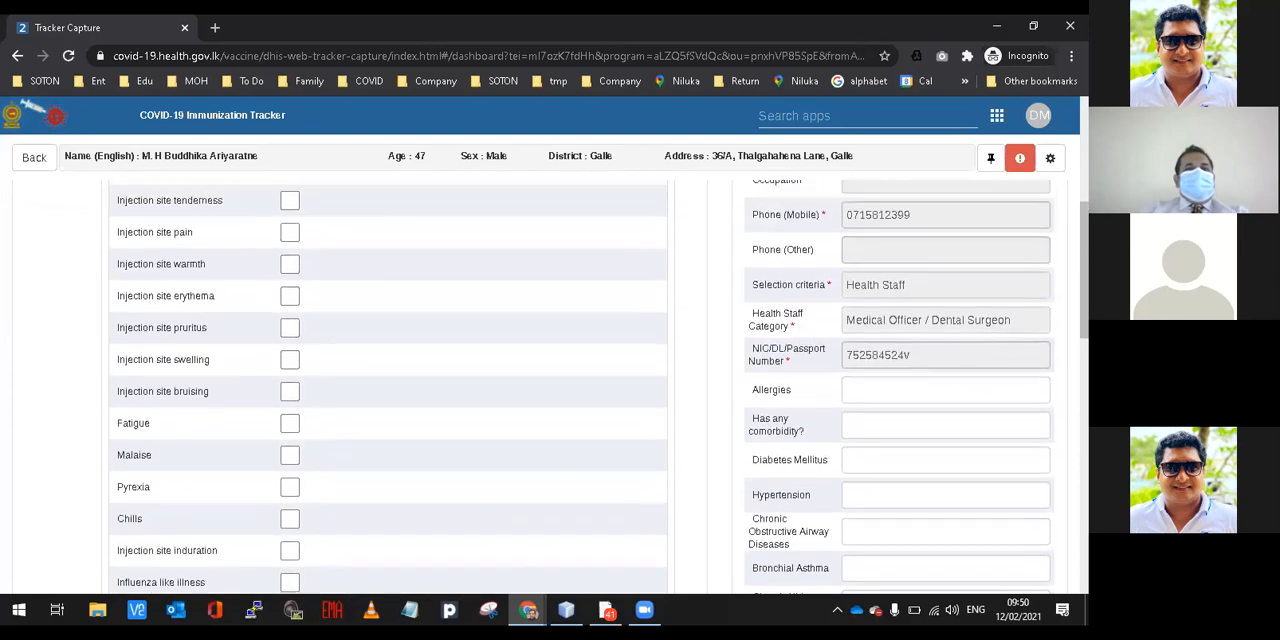
pyautogui.scroll(4, 557, 386)
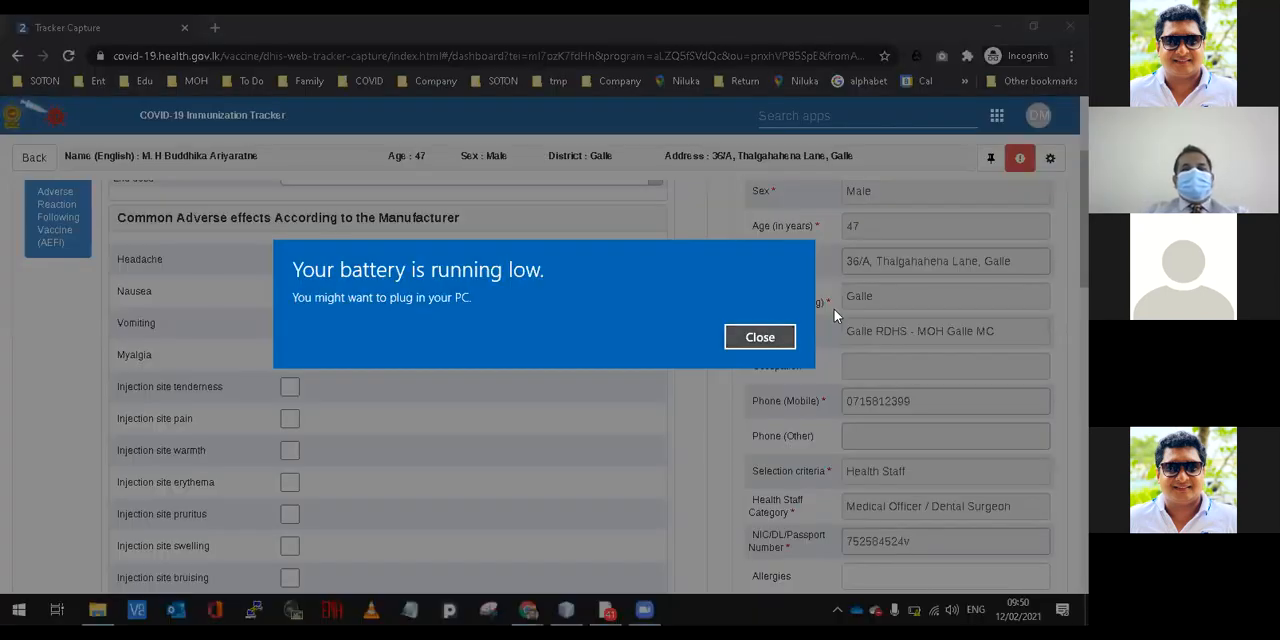
pyautogui.press('Return')
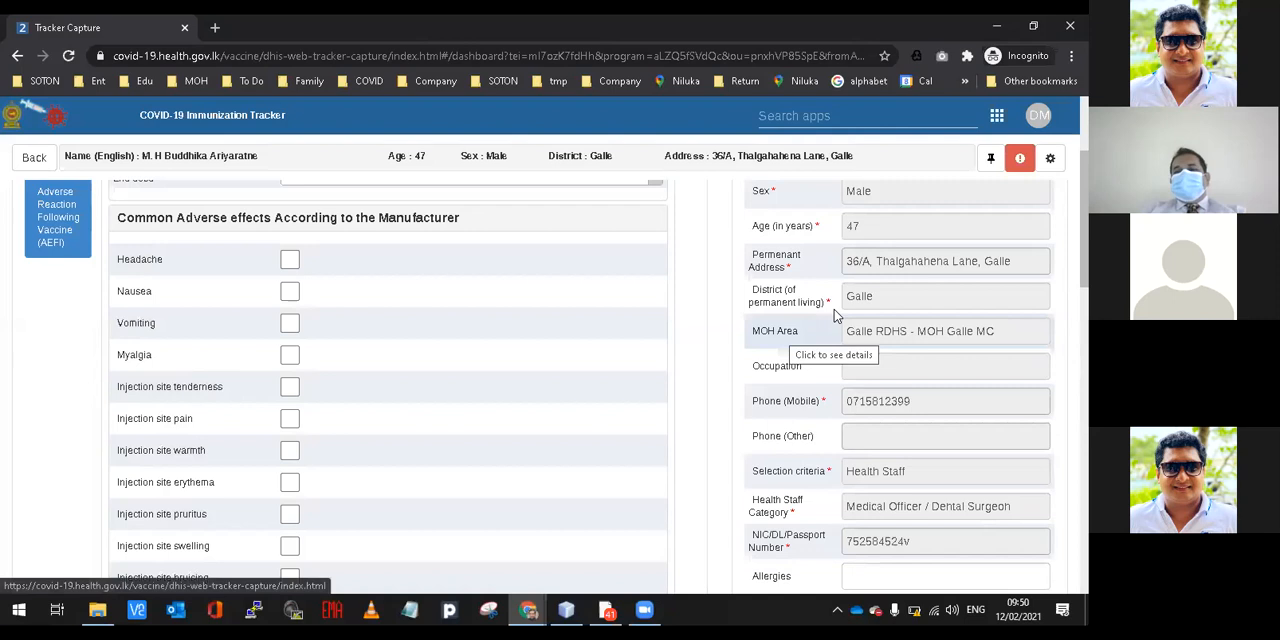
pyautogui.moveTo(922, 616)
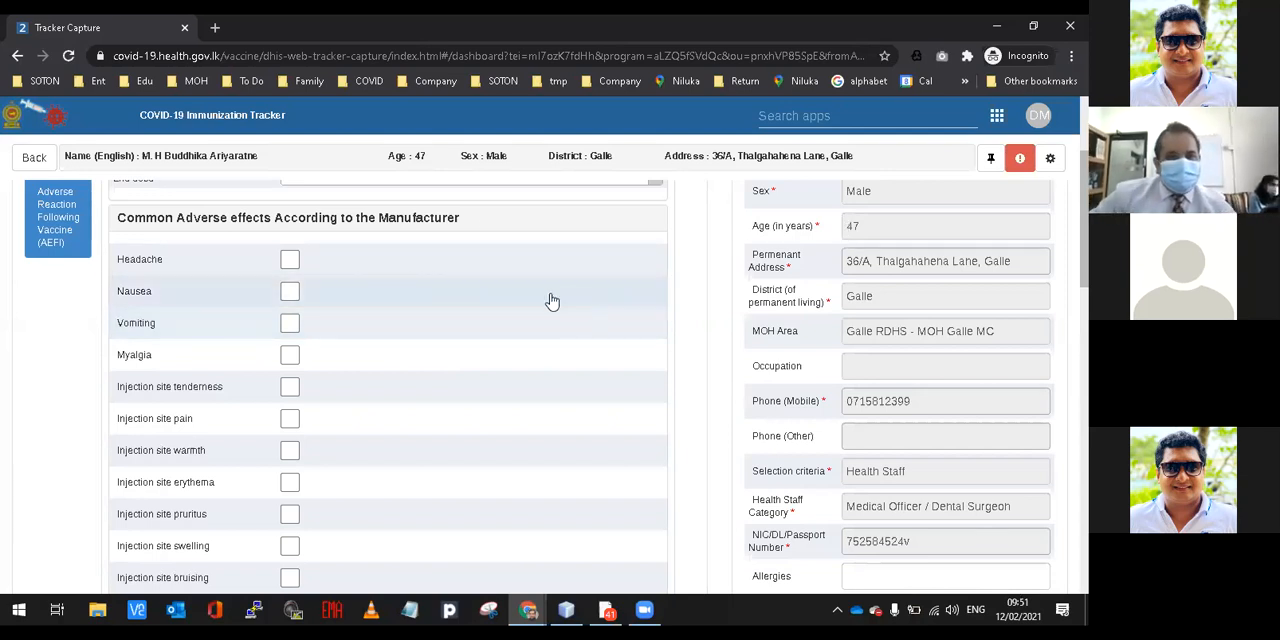
# Examine the full list of common adverse effects, from Headache to Influenza like illness, in the AEFI form.
pyautogui.scroll(-4, 546, 296)
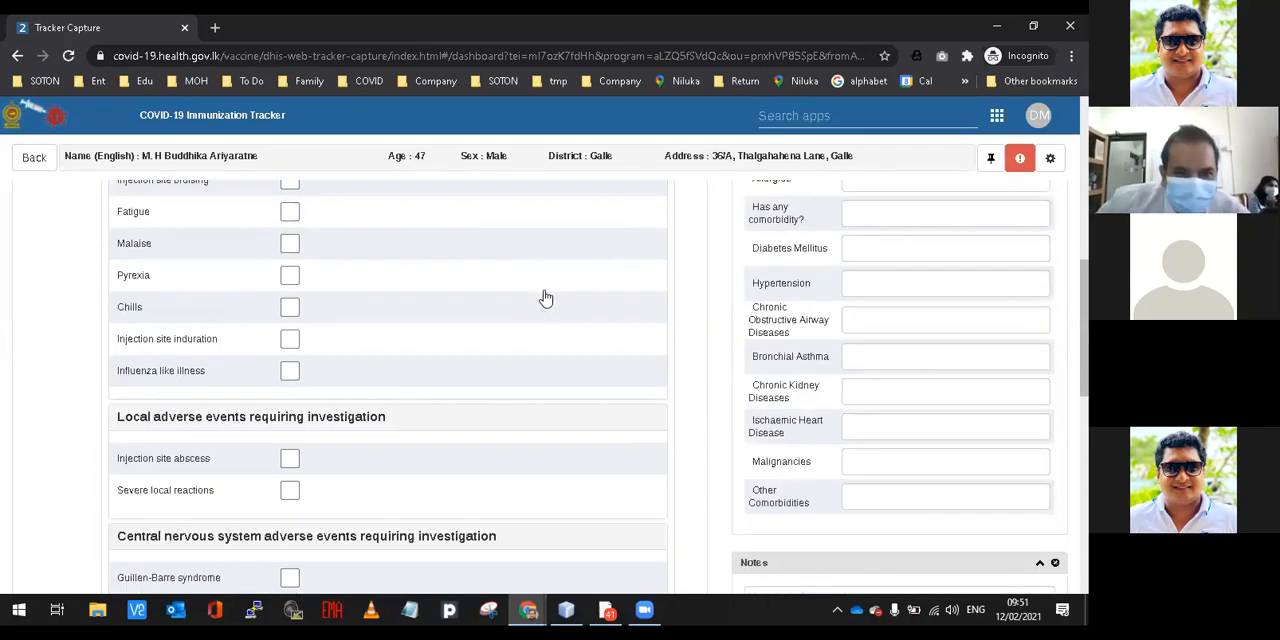
pyautogui.scroll(1, 548, 297)
pyautogui.scroll(3, 420, 296)
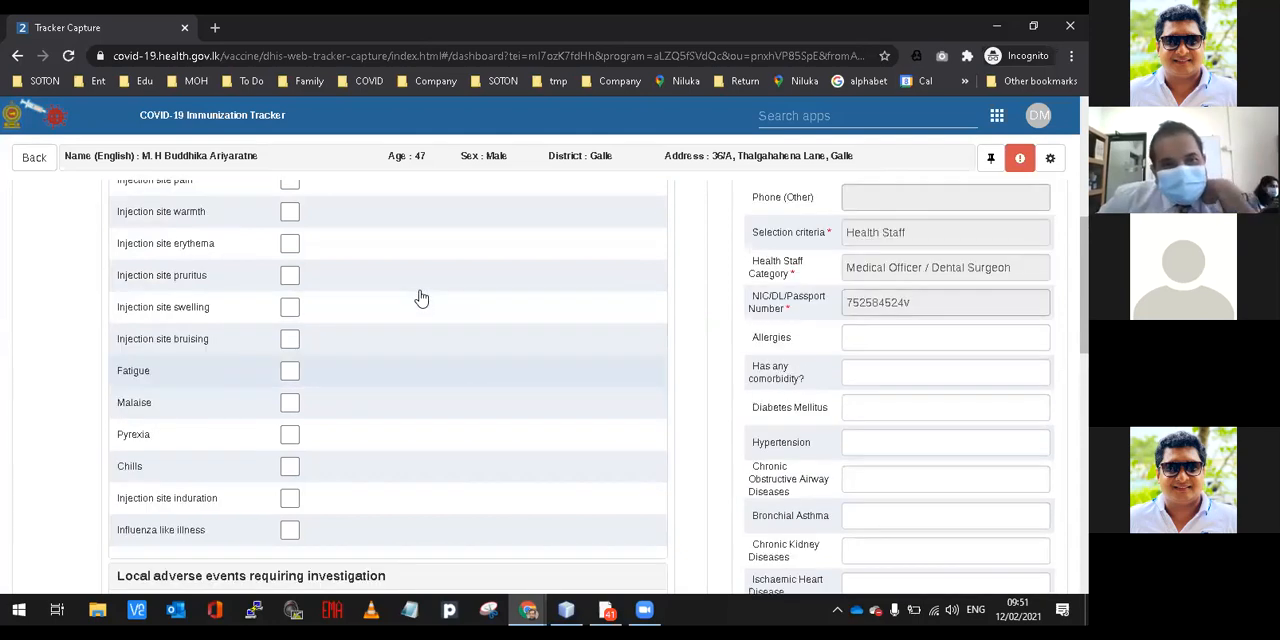
pyautogui.scroll(-3, 421, 298)
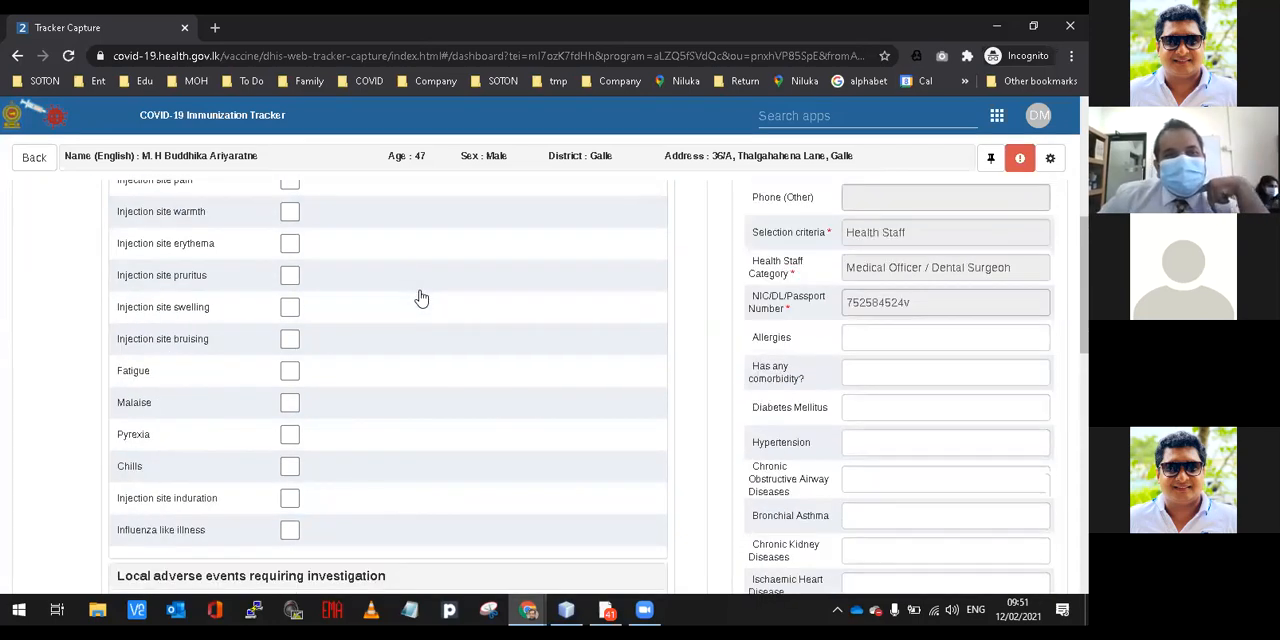
pyautogui.scroll(-2, 421, 298)
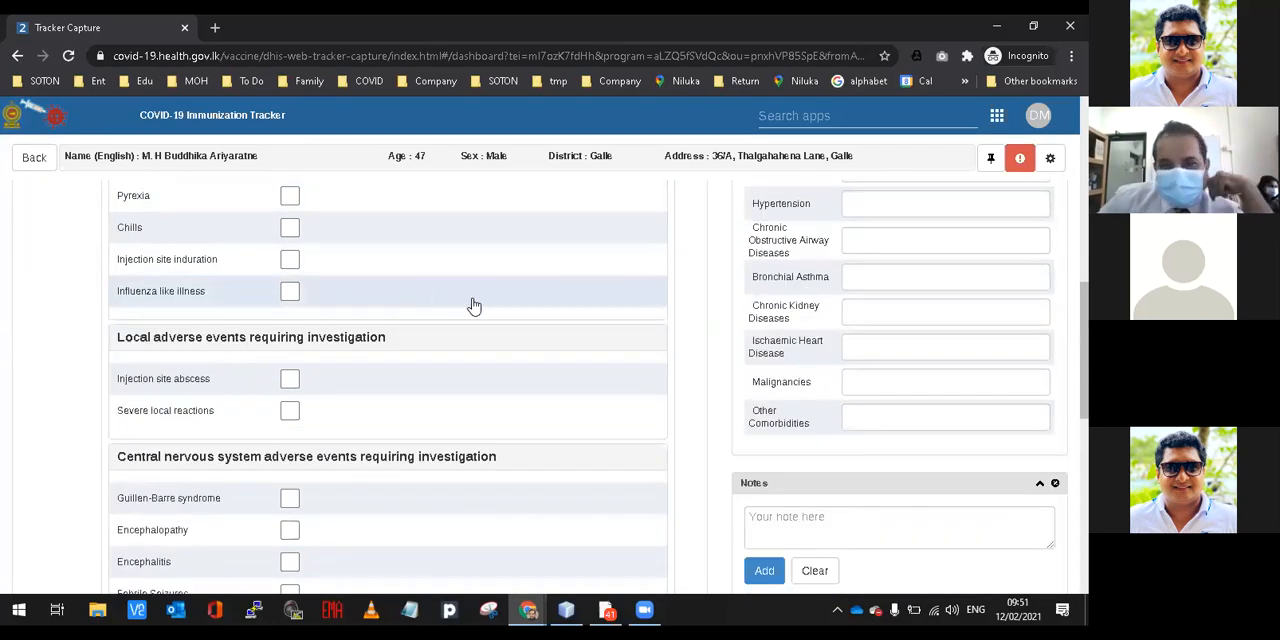
pyautogui.scroll(1, 476, 306)
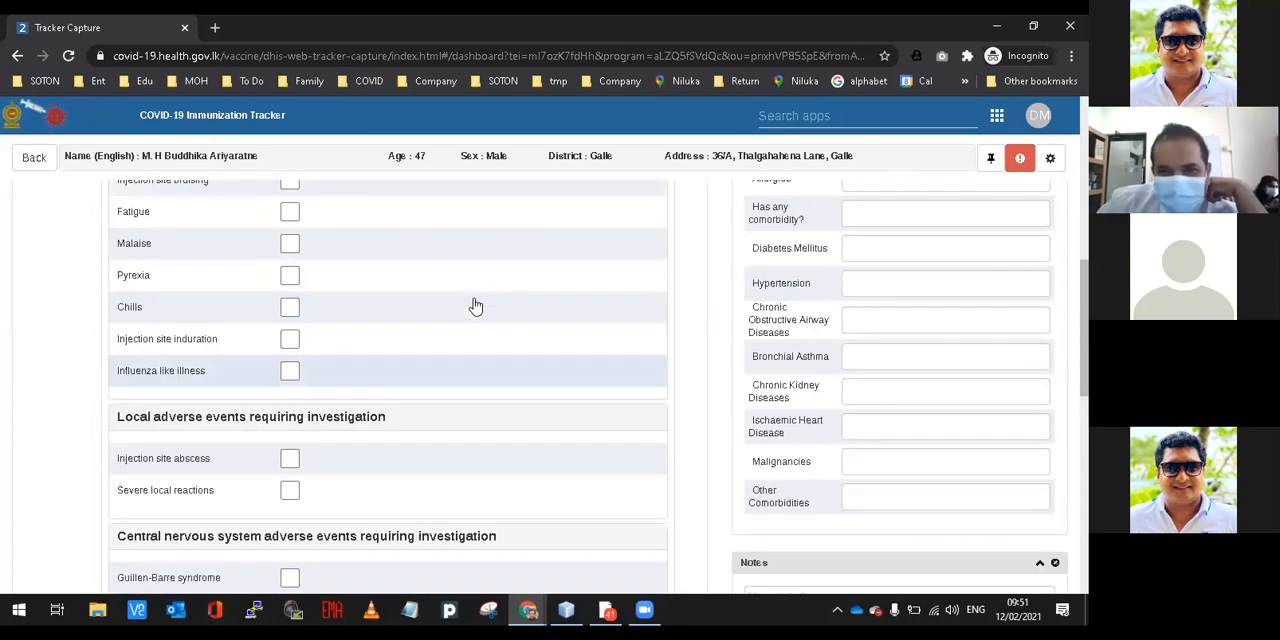
pyautogui.scroll(1, 476, 306)
pyautogui.scroll(4, 476, 306)
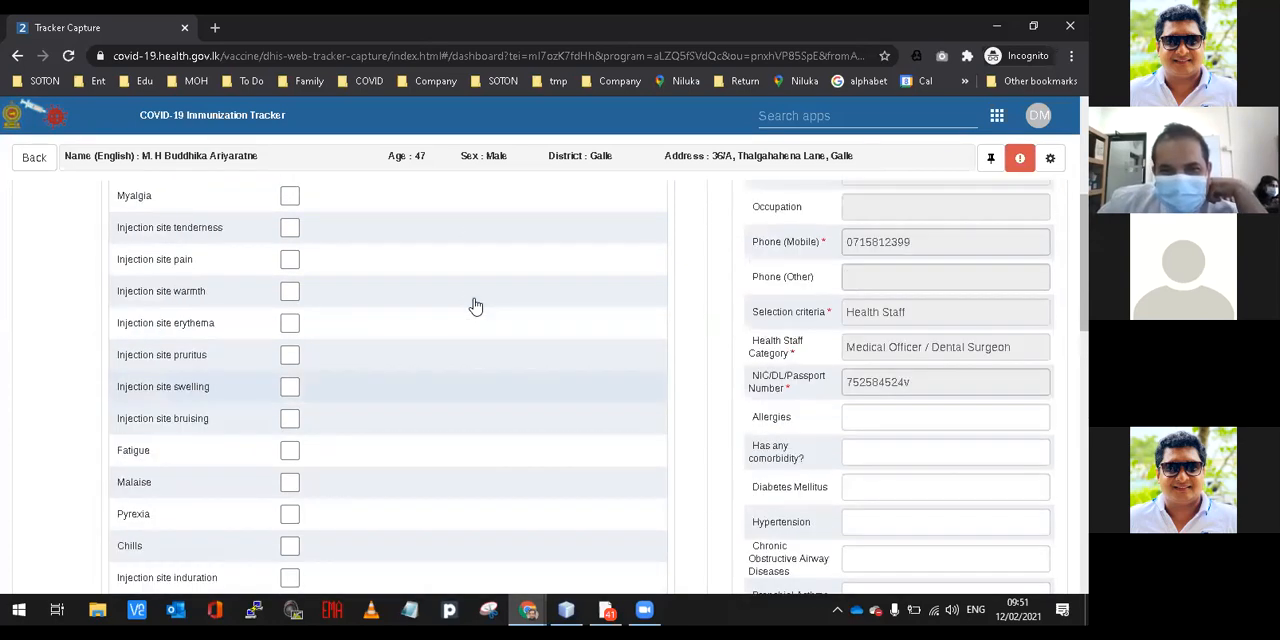
pyautogui.scroll(-1, 476, 306)
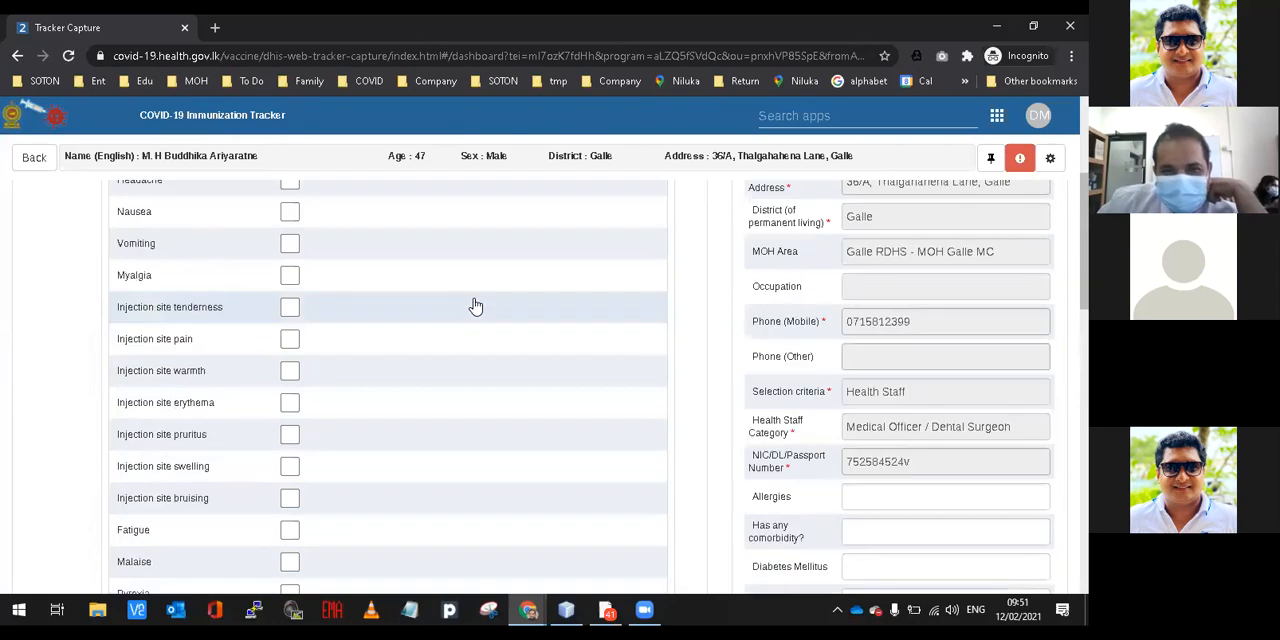
pyautogui.scroll(-2, 476, 306)
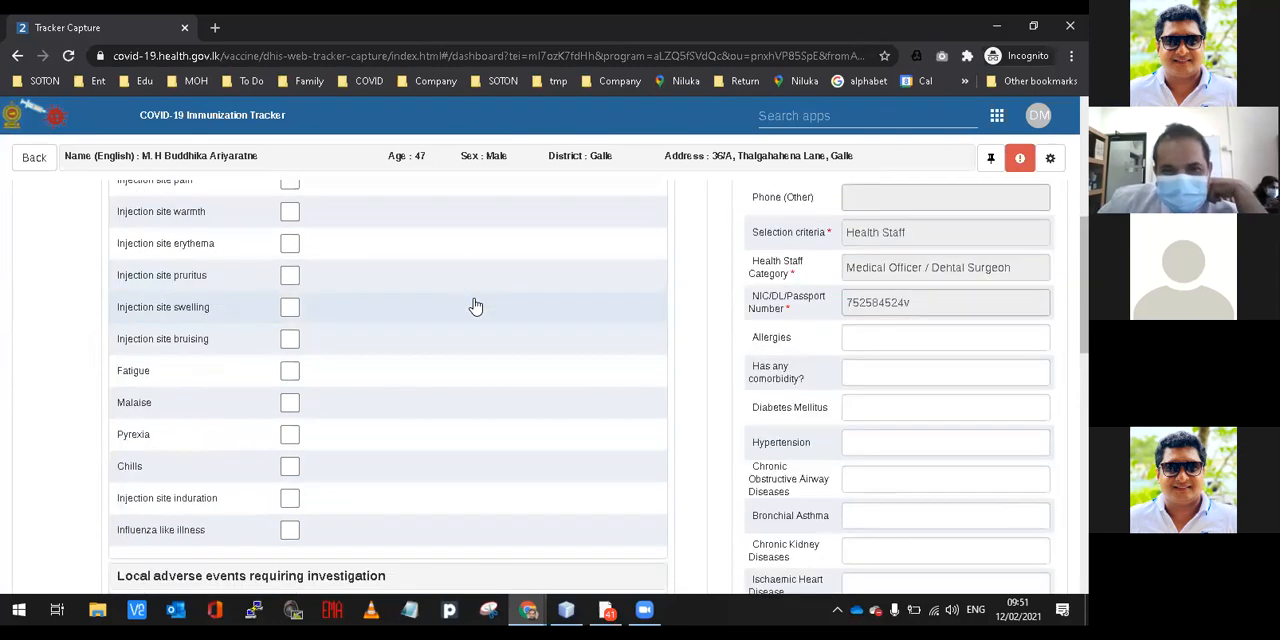
pyautogui.scroll(-3, 476, 306)
pyautogui.scroll(4, 476, 306)
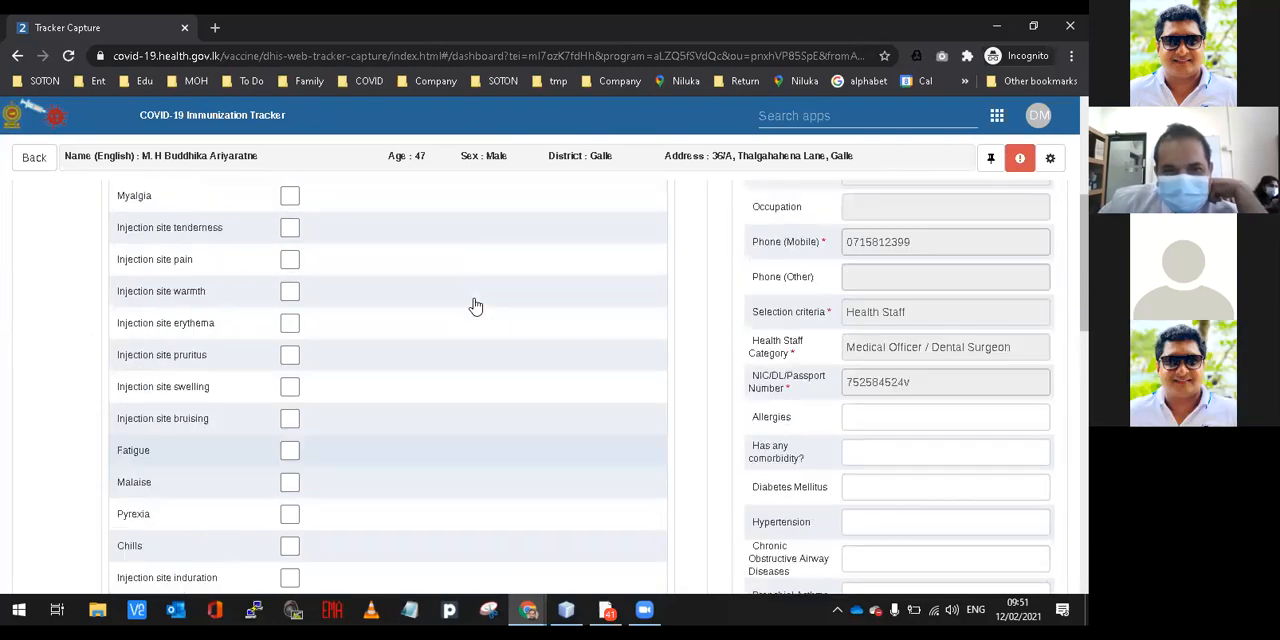
pyautogui.scroll(2, 476, 306)
pyautogui.scroll(-3, 476, 306)
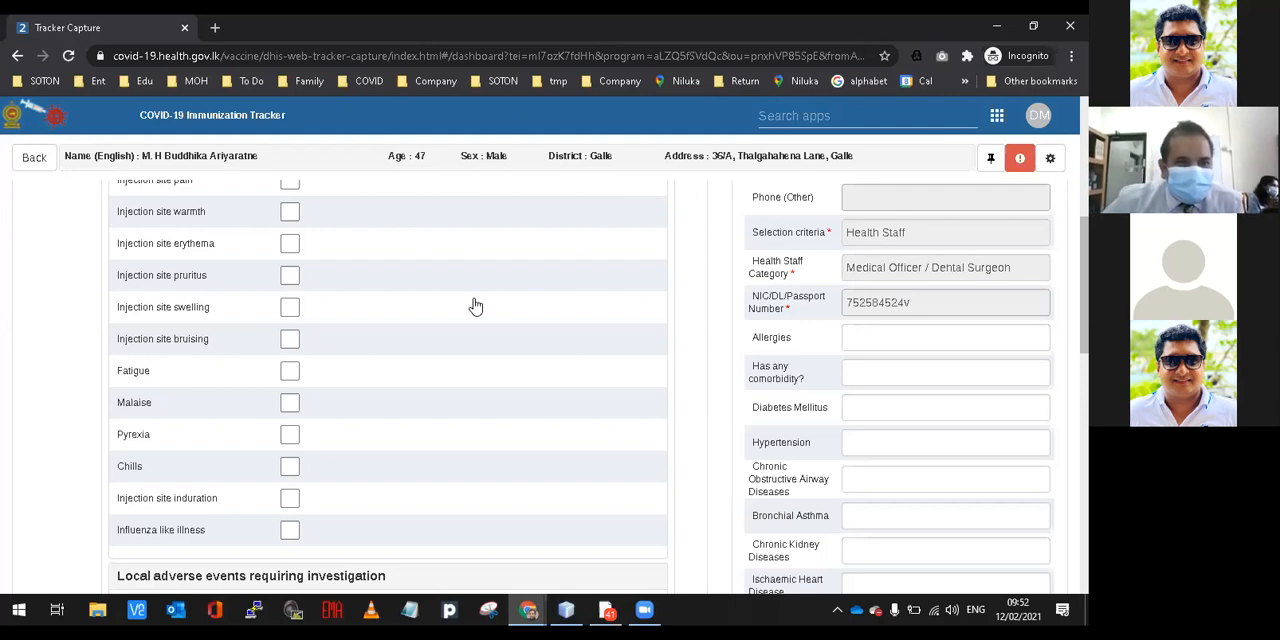
# Examine the local, central nervous system and other adverse events requiring investigation, and the events not requiring investigation.
pyautogui.scroll(-3, 475, 306)
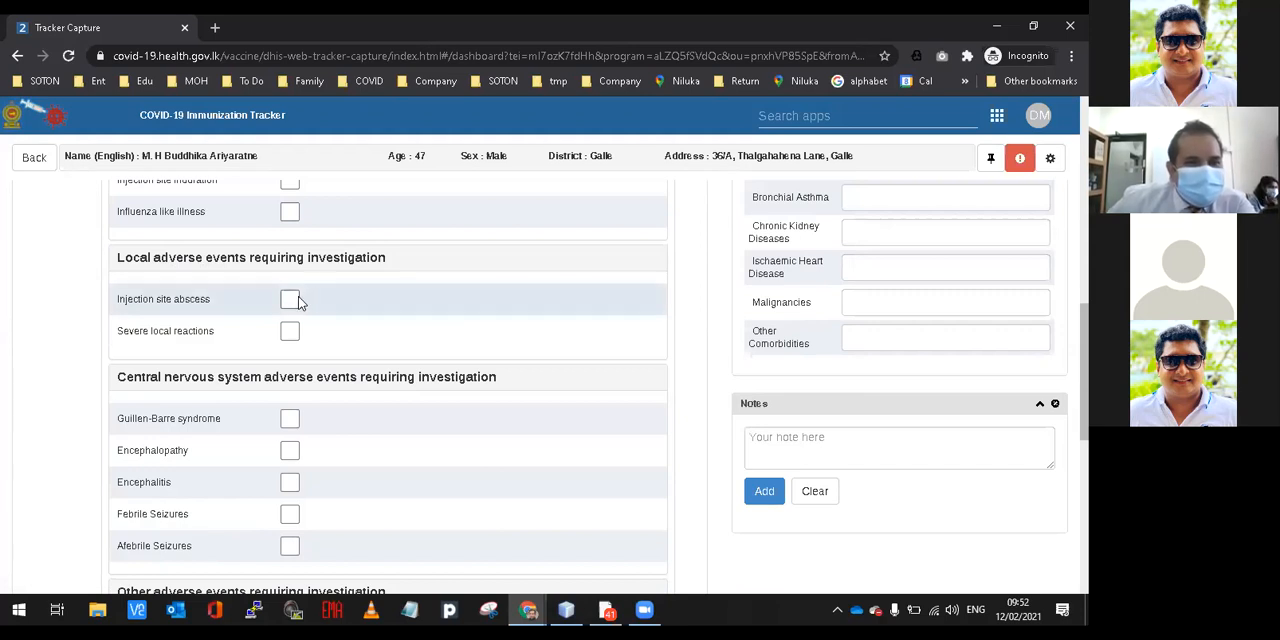
pyautogui.scroll(-1, 292, 296)
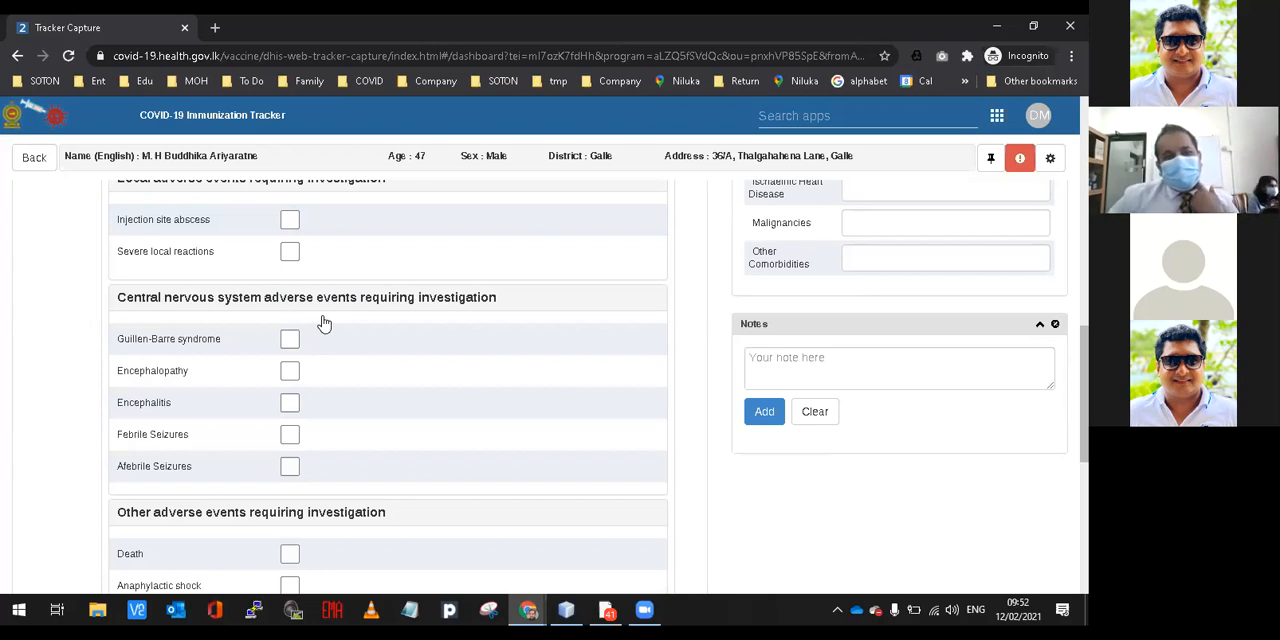
pyautogui.scroll(-1, 378, 346)
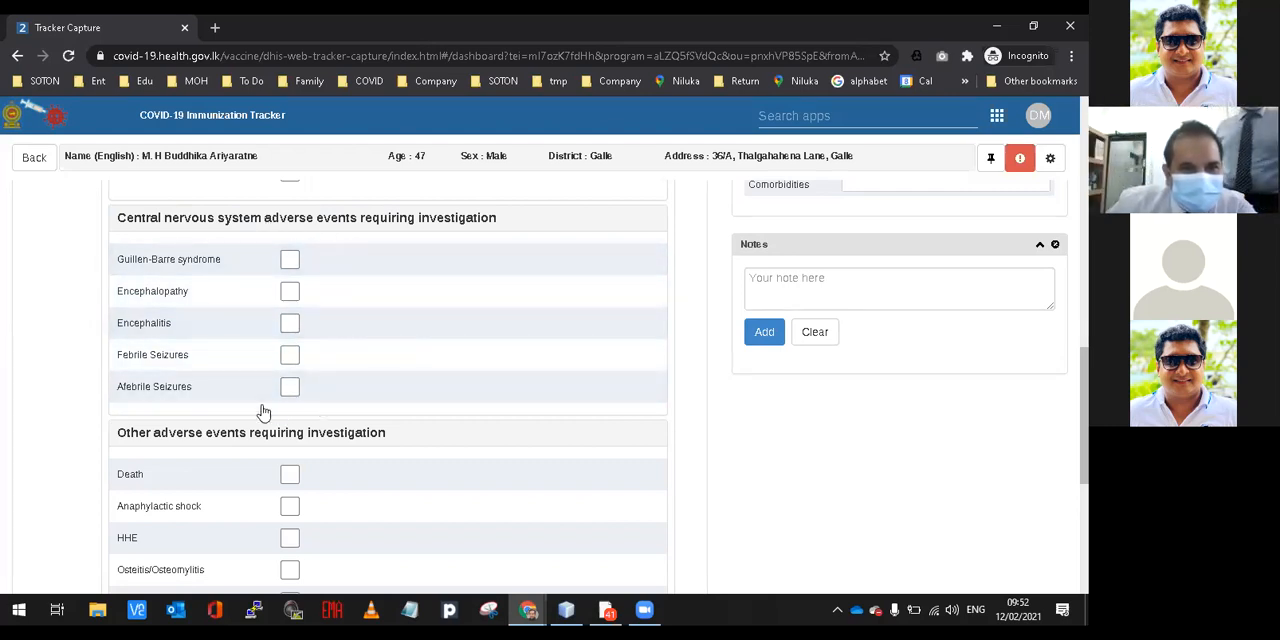
pyautogui.scroll(-1, 376, 288)
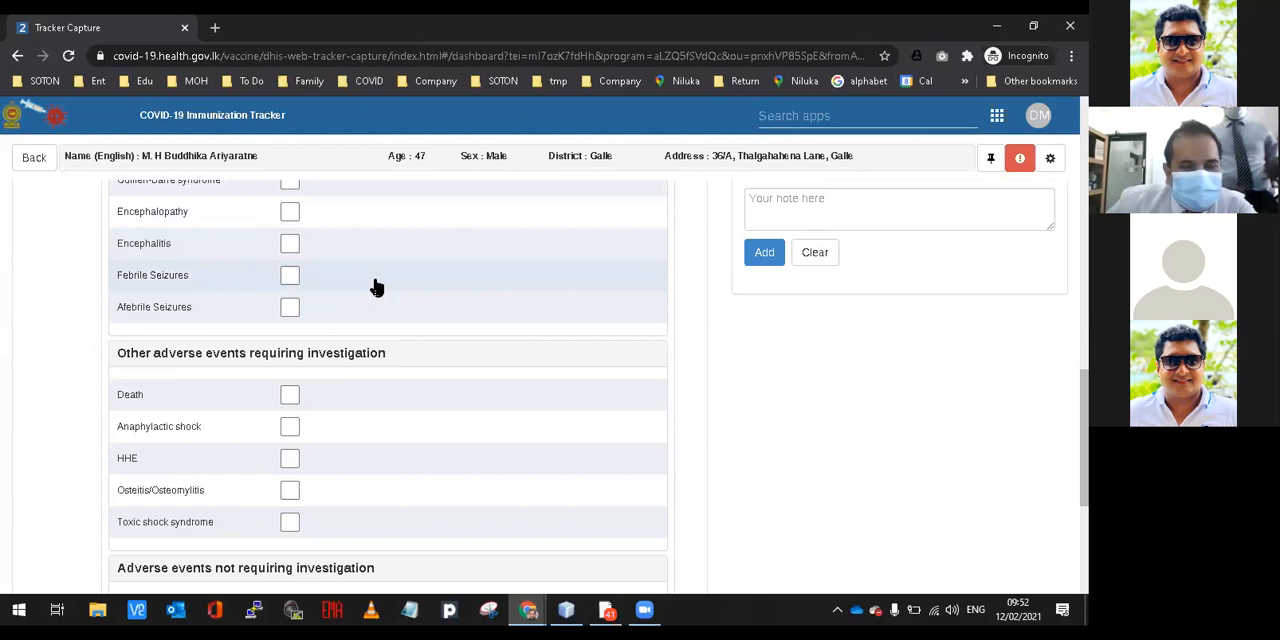
pyautogui.scroll(-1, 376, 288)
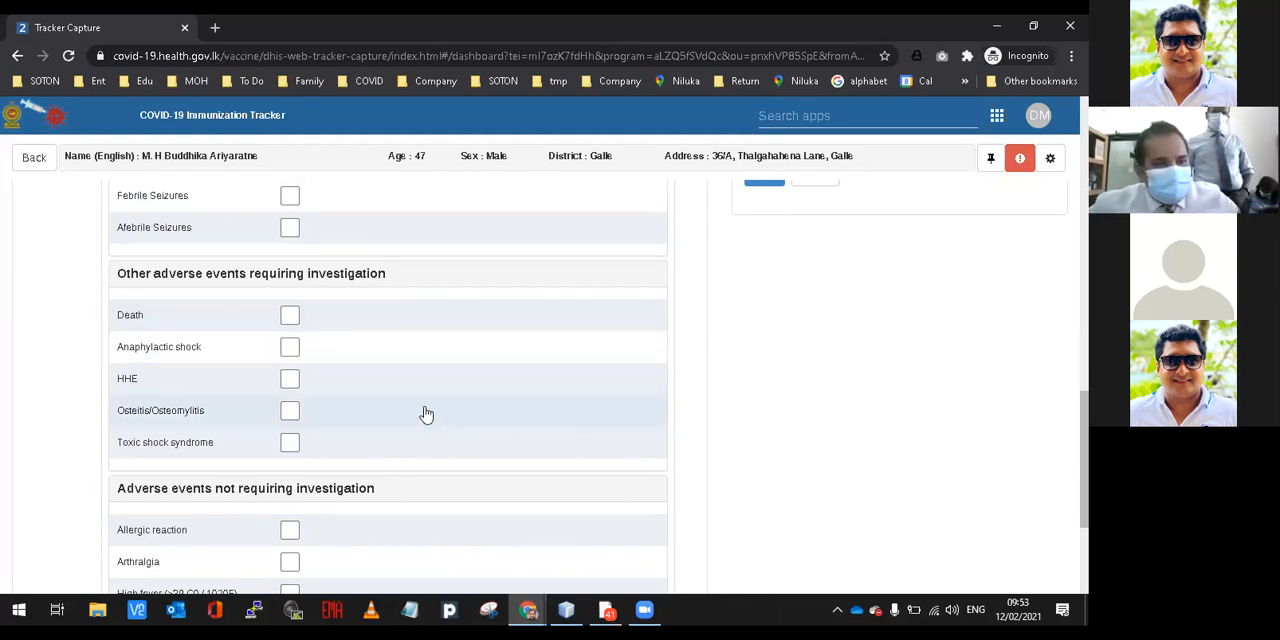
pyautogui.scroll(-1, 426, 414)
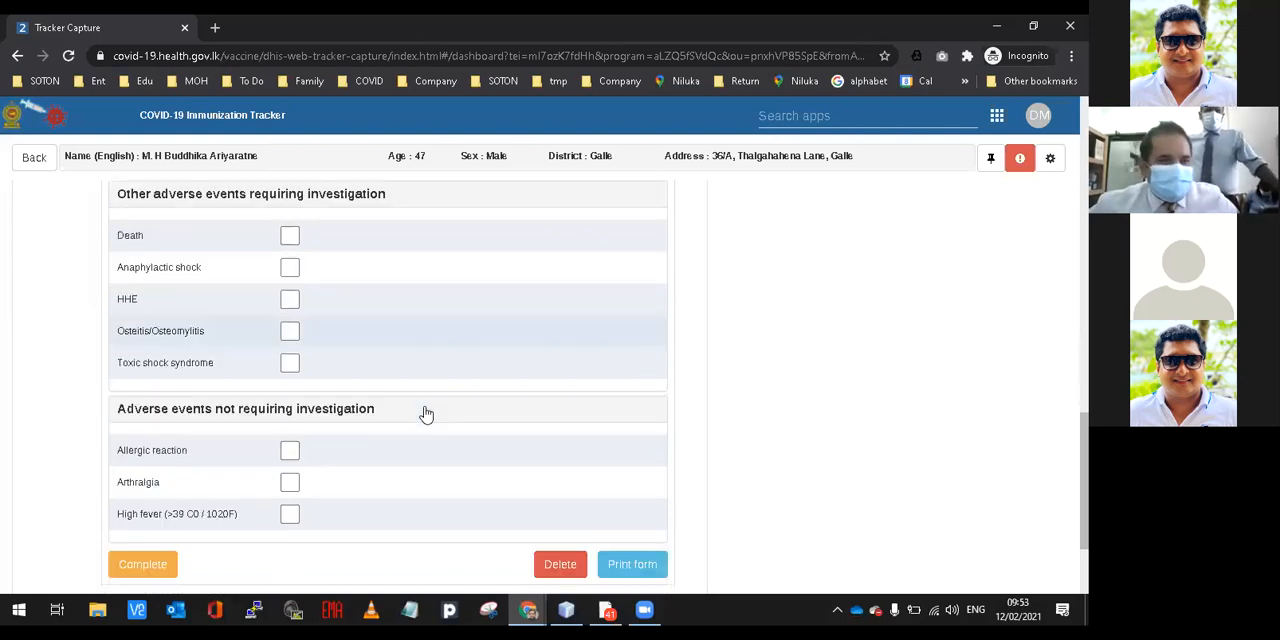
pyautogui.scroll(-1, 426, 414)
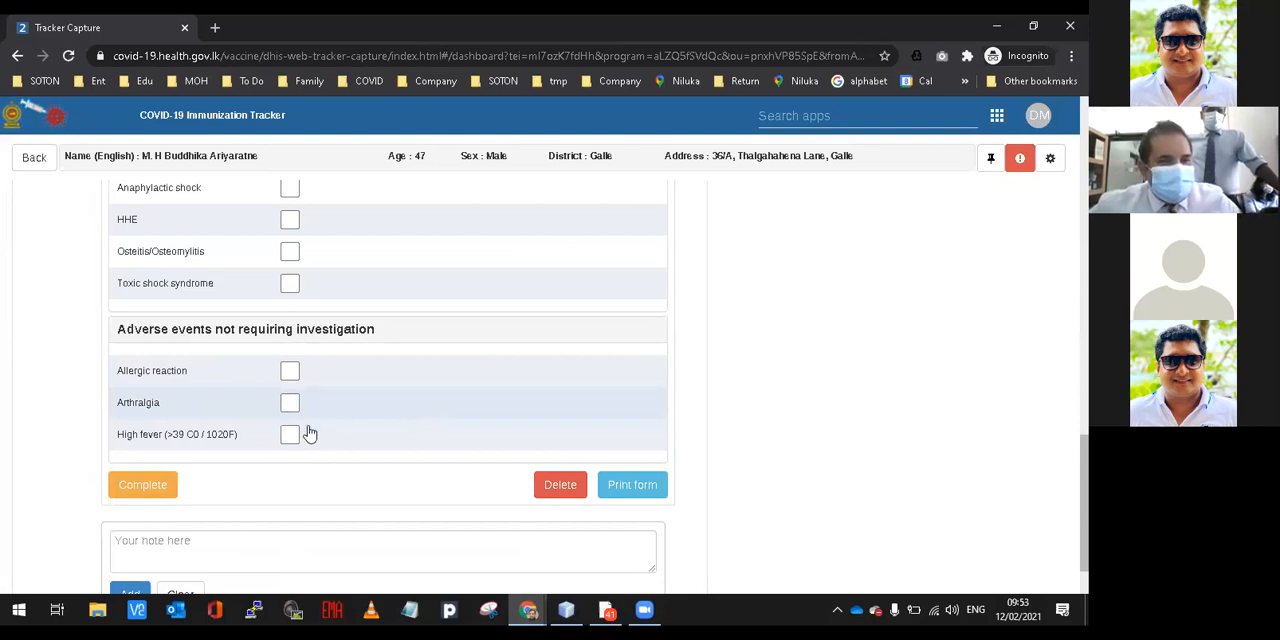
# Mark Nausea and Vomiting as the client's common adverse effects in the AEFI form.
pyautogui.scroll(15, 296, 446)
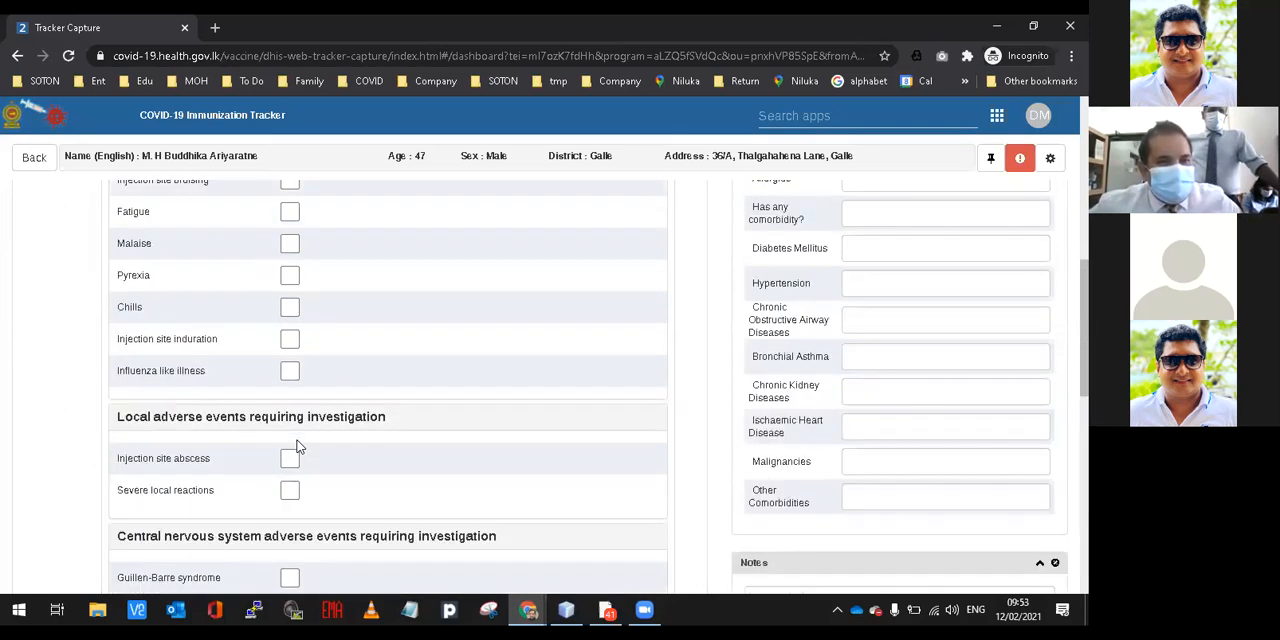
pyautogui.click(290, 293)
pyautogui.click(289, 323)
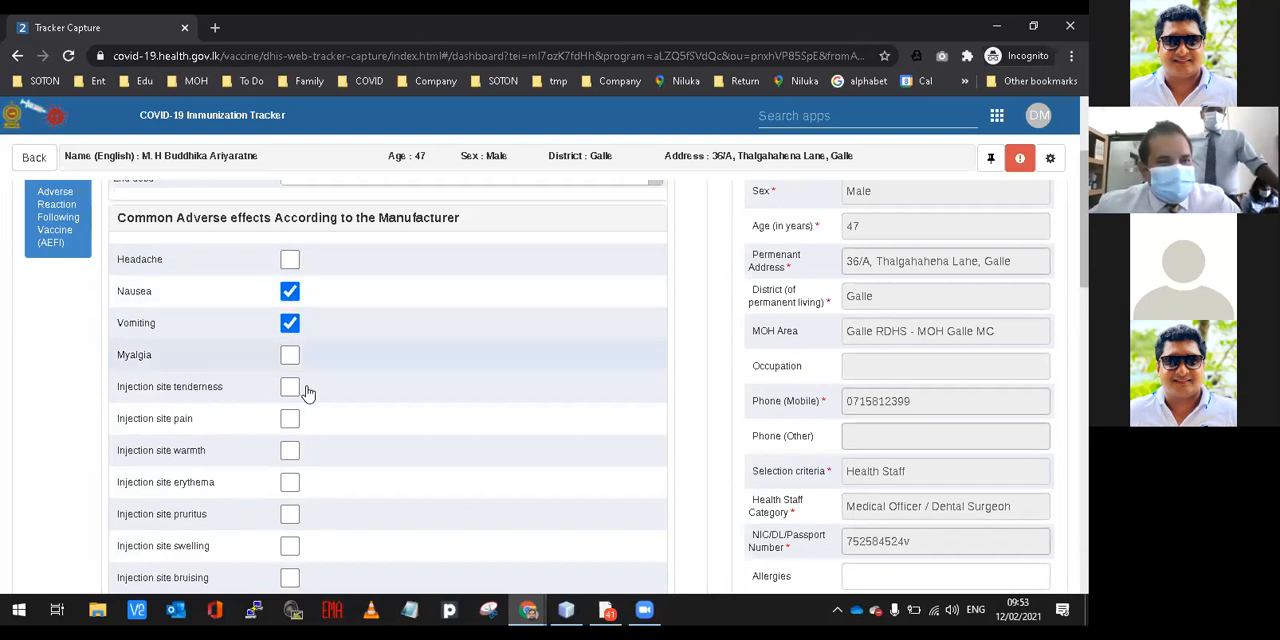
pyautogui.scroll(-15, 308, 400)
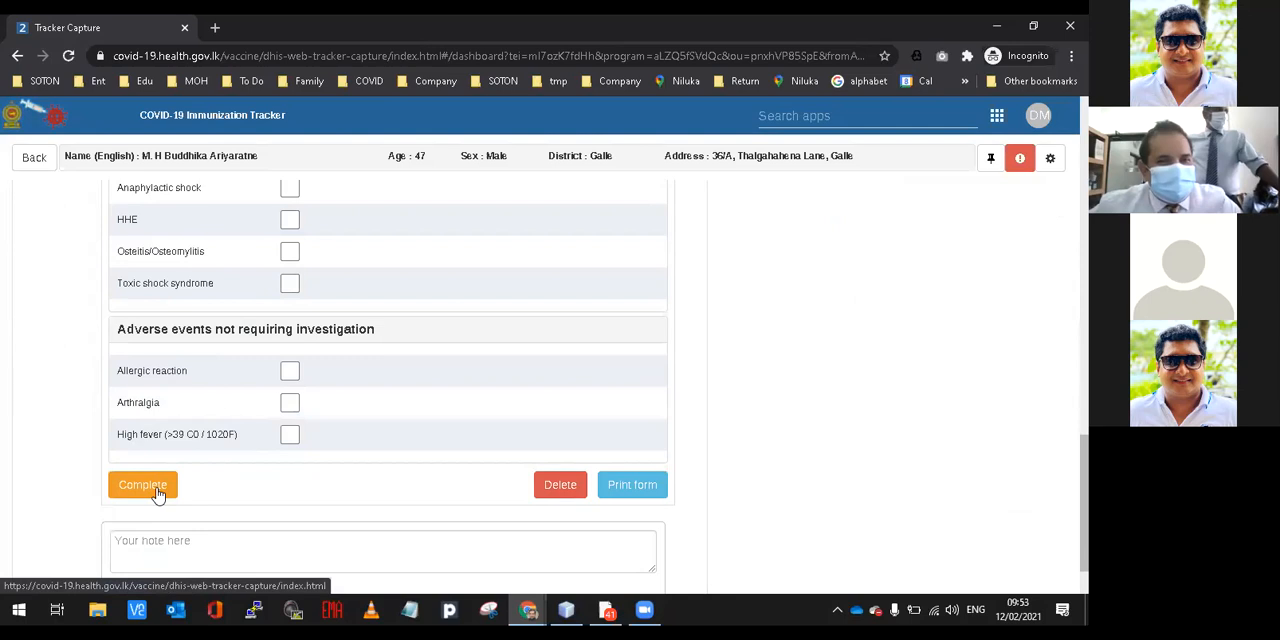
# Leave the client's AEFI record and go to the COVID-19 Immunization Tracker dashboard.
pyautogui.scroll(4, 521, 479)
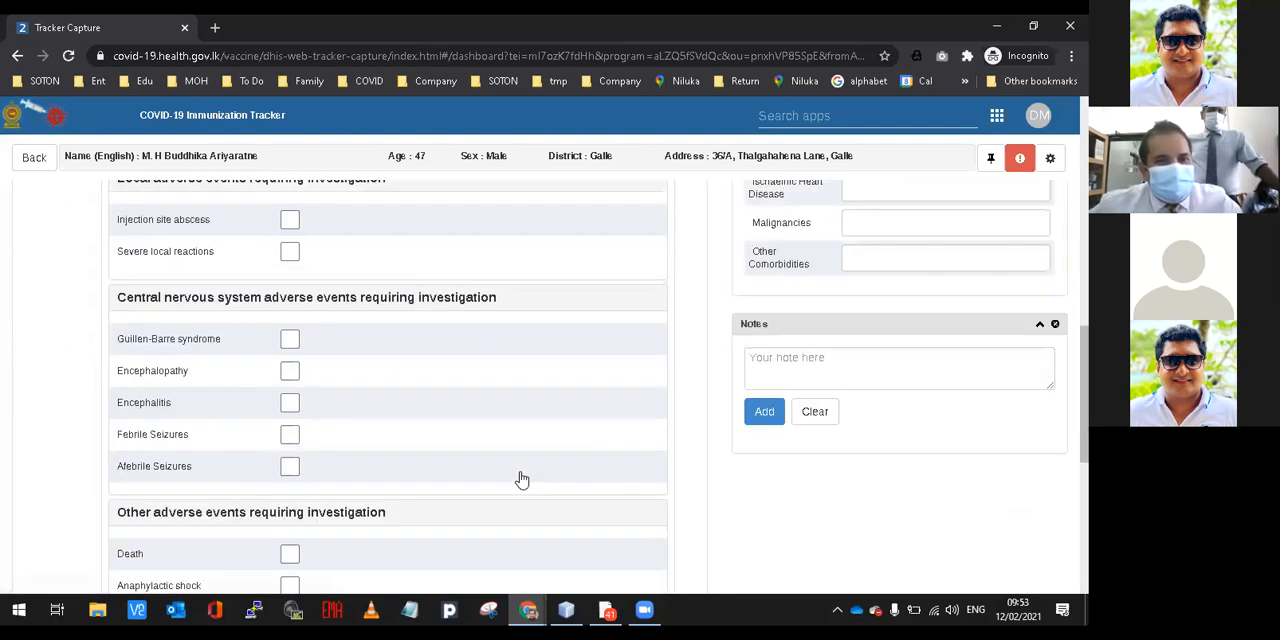
pyautogui.scroll(10, 521, 479)
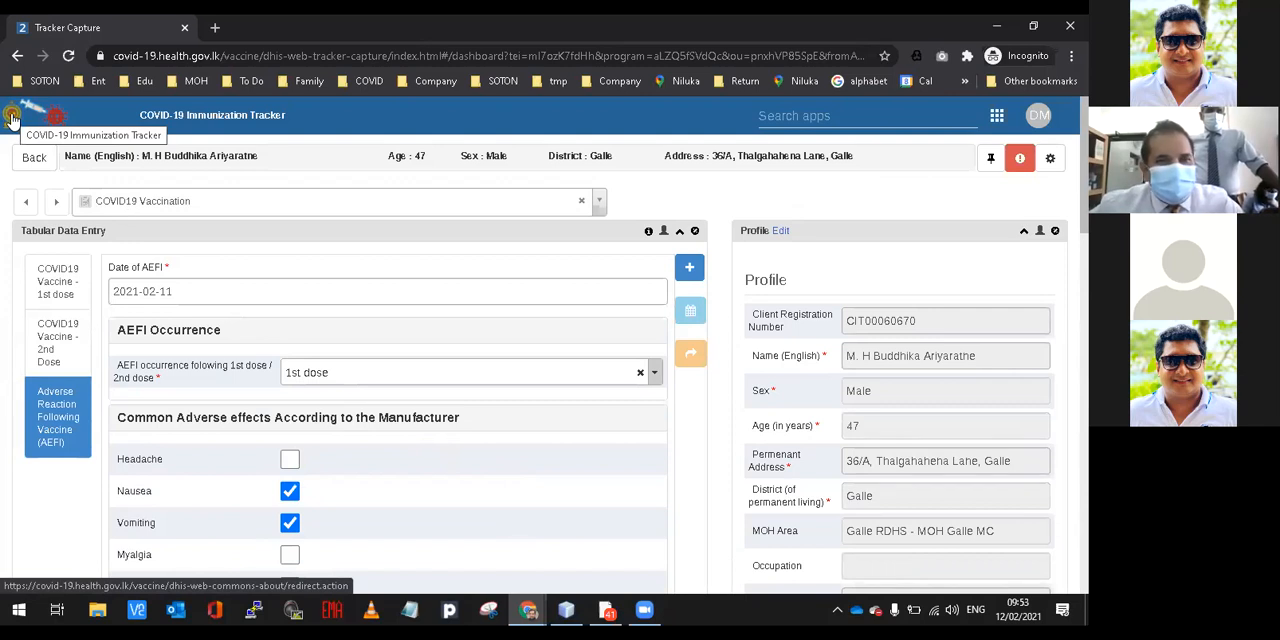
pyautogui.click(12, 118)
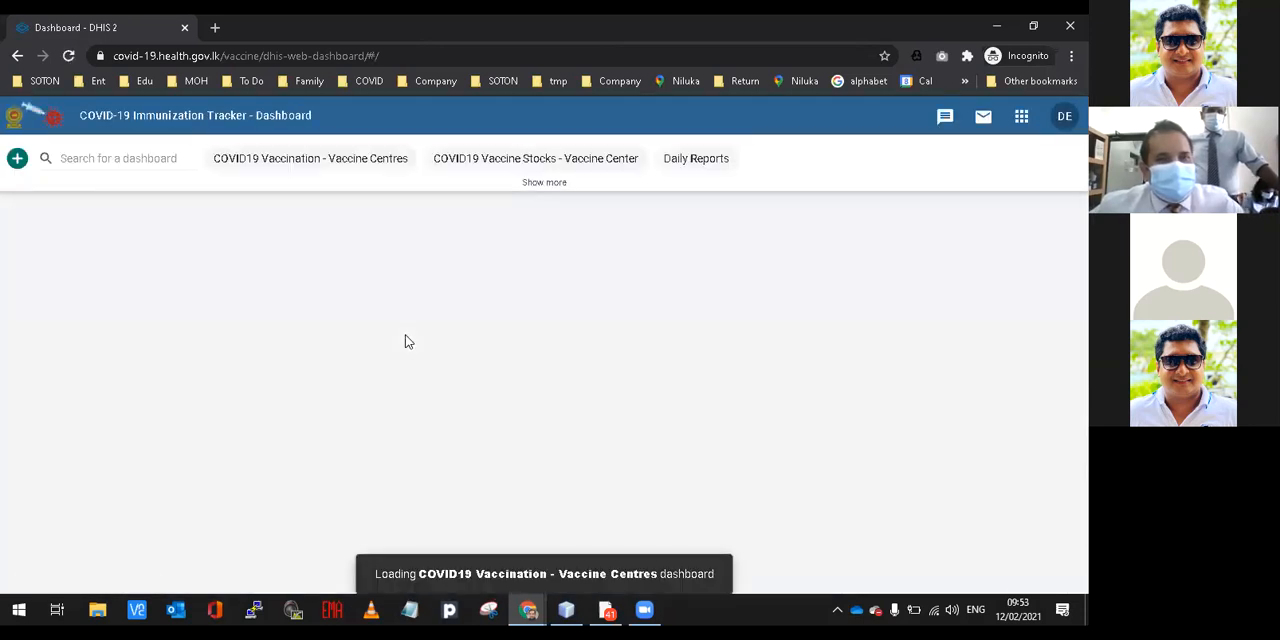
# Examine the registered persons and total, first and second dose figures on the COVID19 Vaccination - Vaccine Centres dashboard.
pyautogui.scroll(-1, 405, 342)
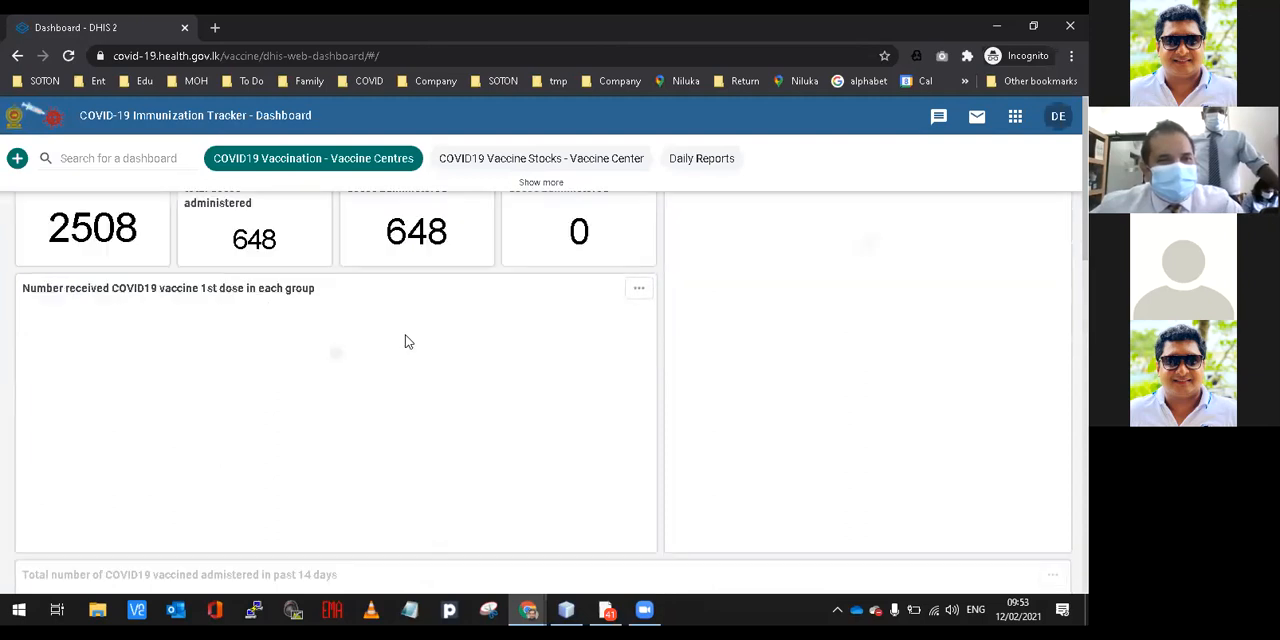
pyautogui.scroll(1, 405, 342)
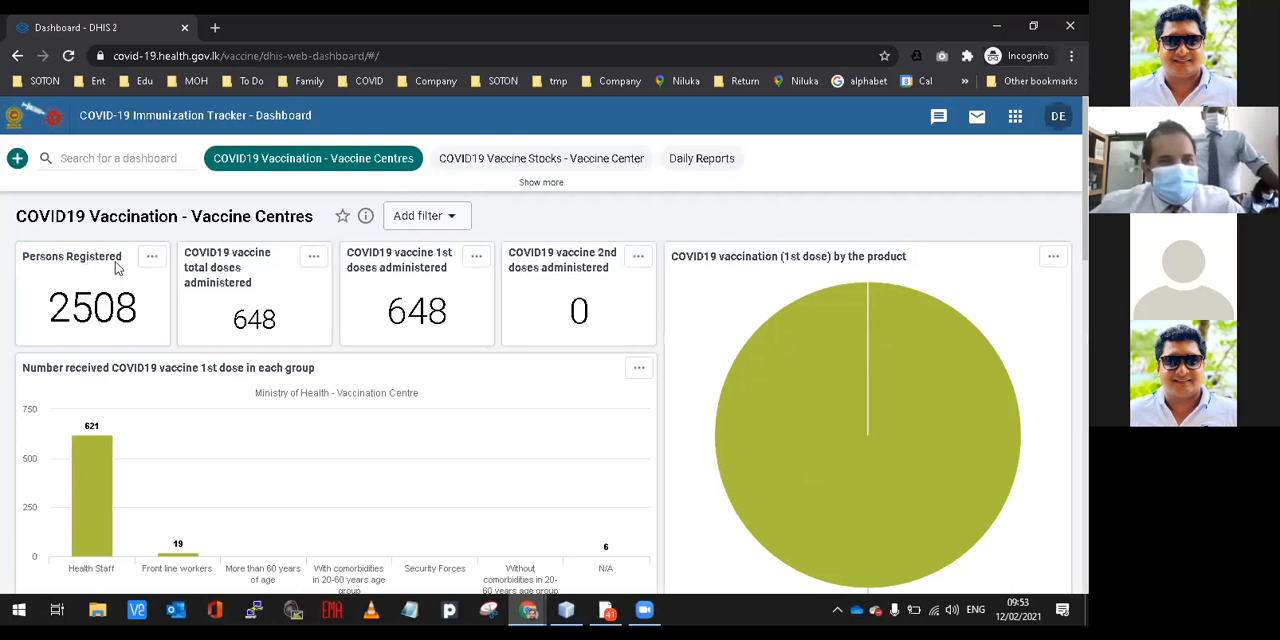
pyautogui.doubleClick(204, 252)
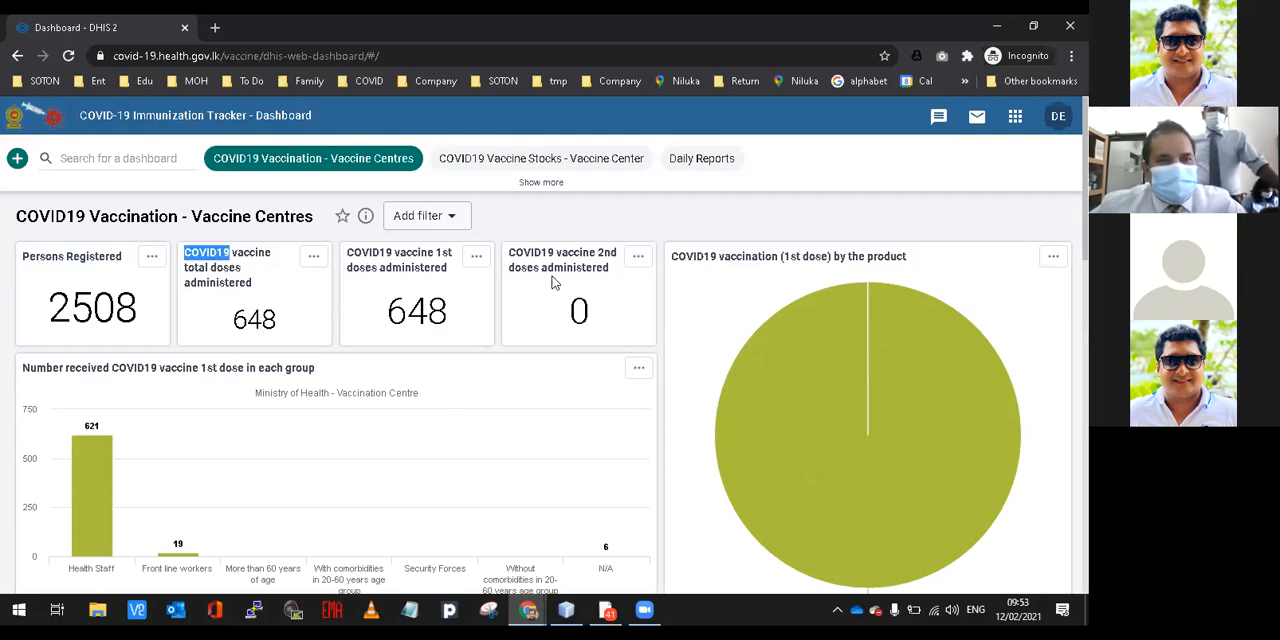
pyautogui.moveTo(556, 252); pyautogui.dragTo(570, 268)
pyautogui.click(578, 306)
# Examine the charts of first doses by recipient group and of vaccines administered in the past 14 days.
pyautogui.scroll(-2, 578, 304)
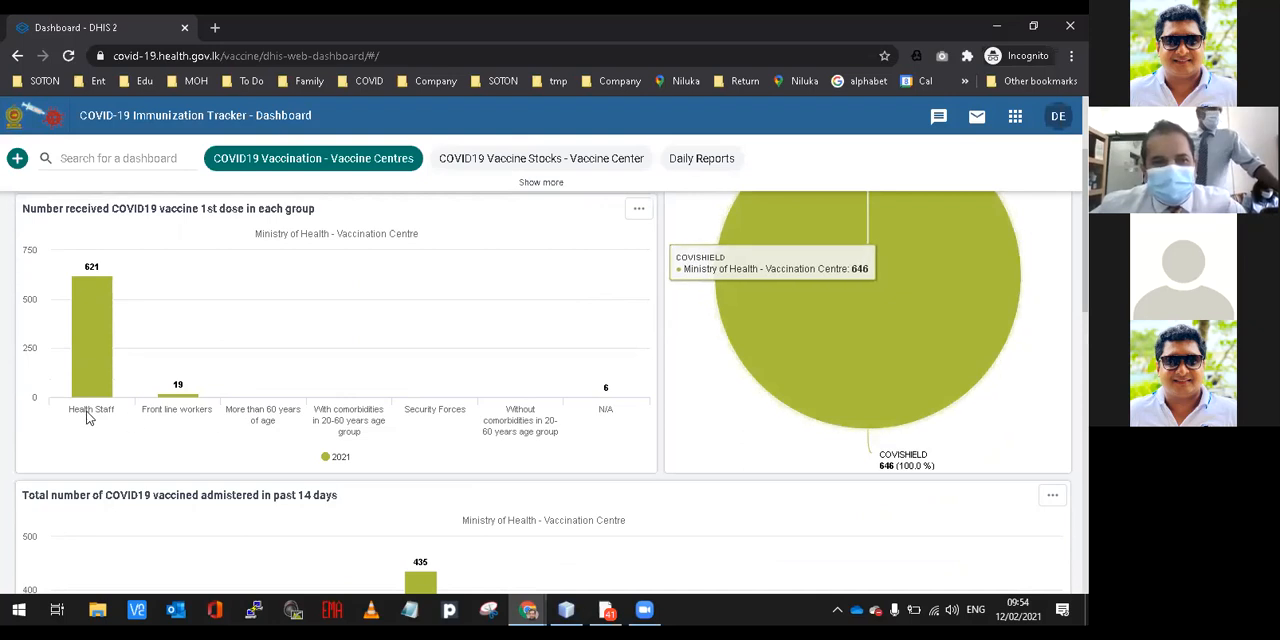
pyautogui.scroll(-4, 91, 355)
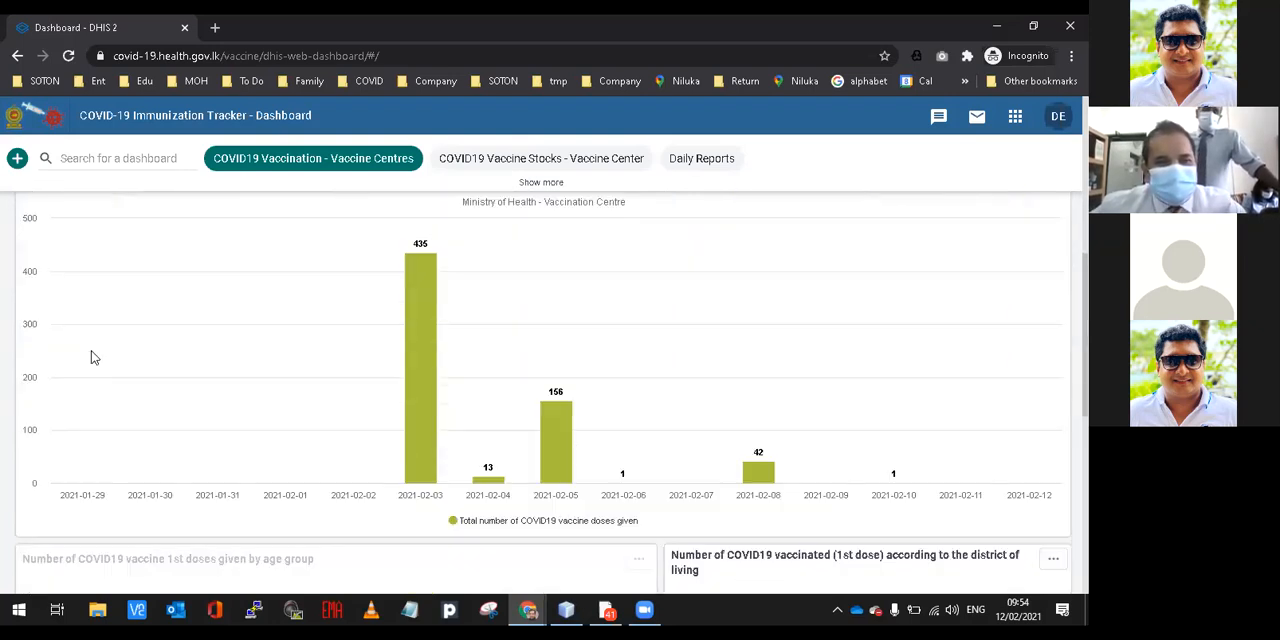
pyautogui.scroll(1, 489, 434)
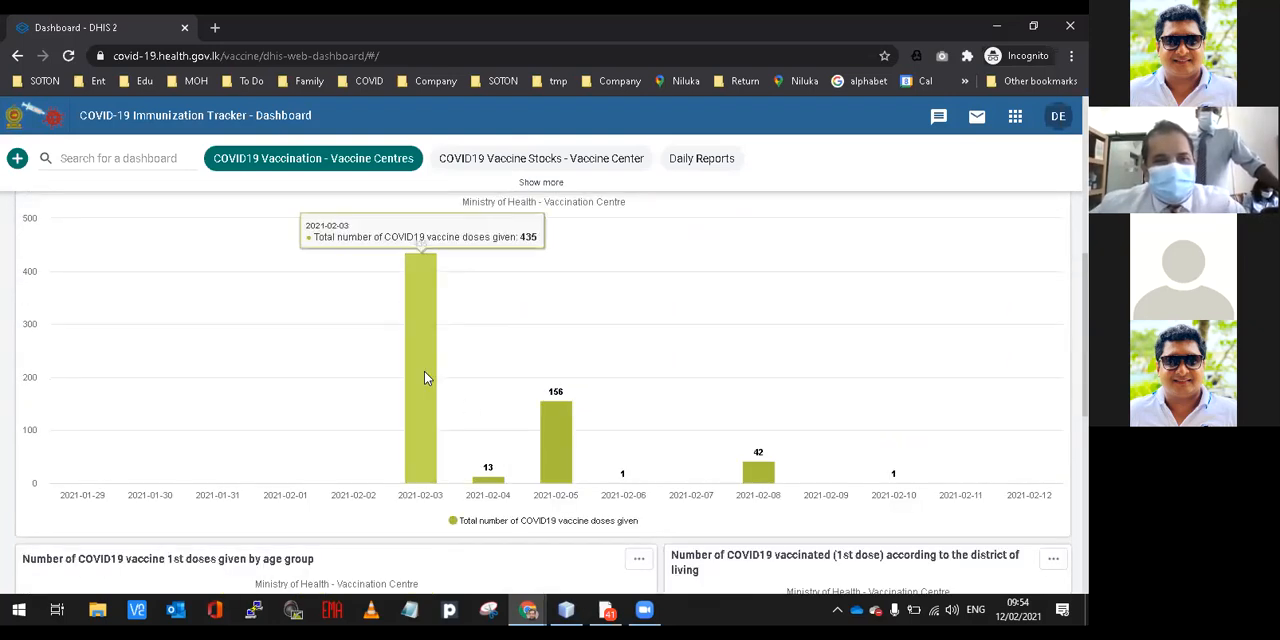
pyautogui.scroll(-1, 427, 378)
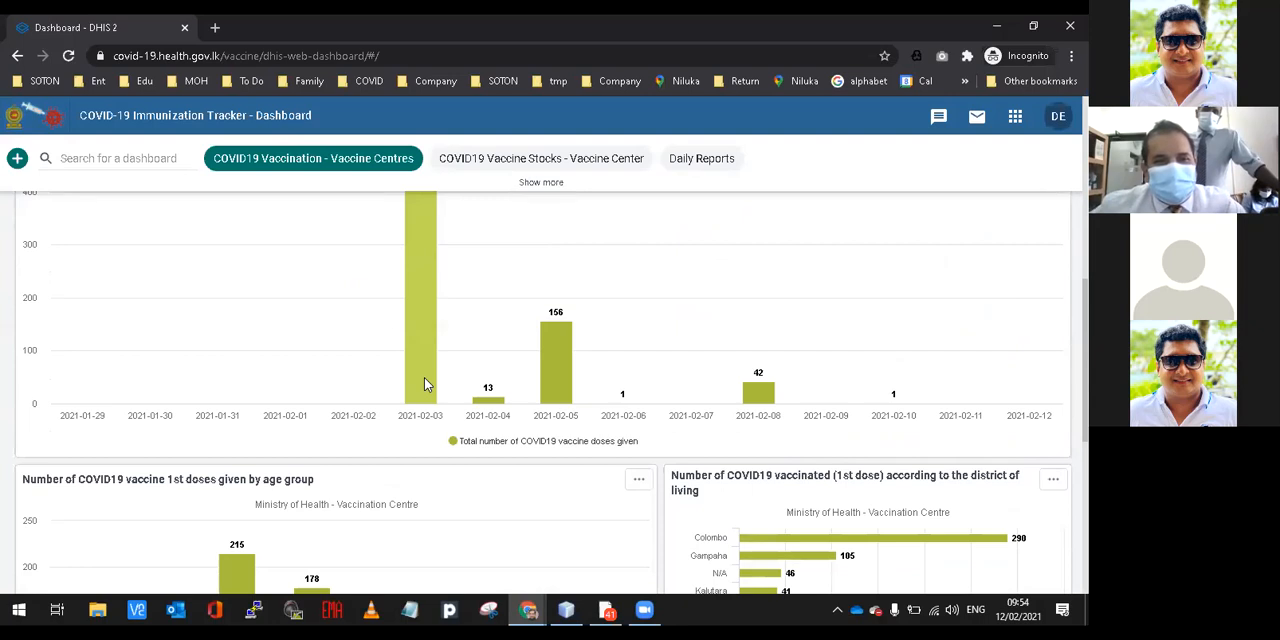
pyautogui.scroll(1, 424, 377)
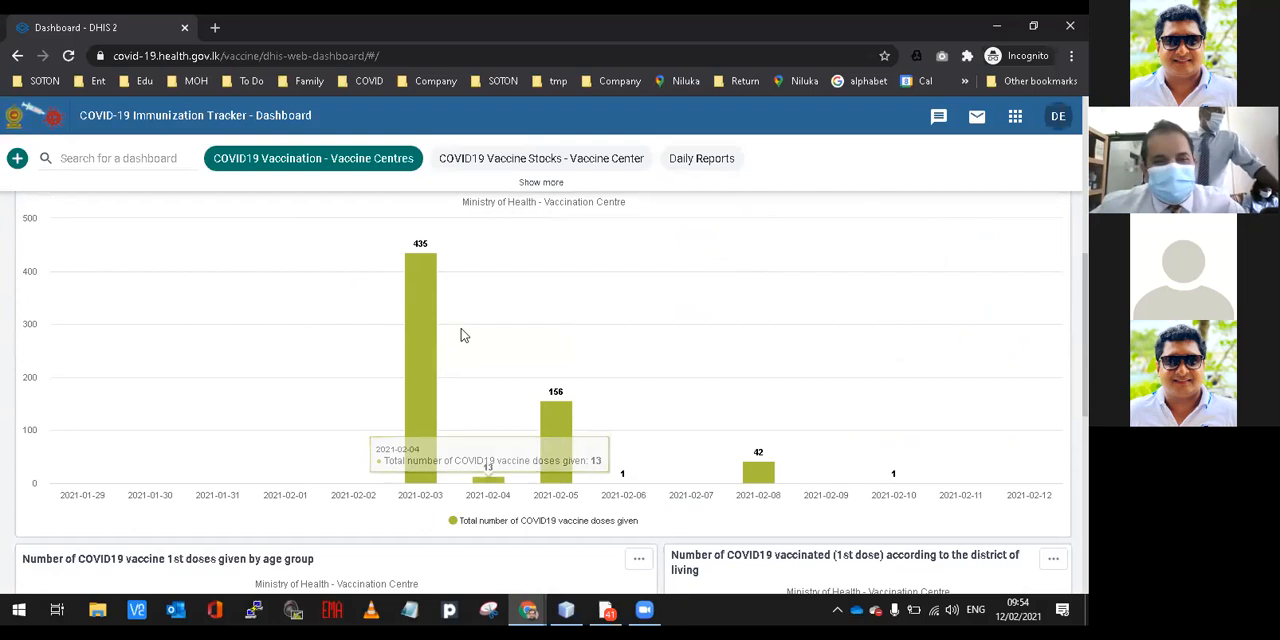
pyautogui.scroll(-3, 558, 433)
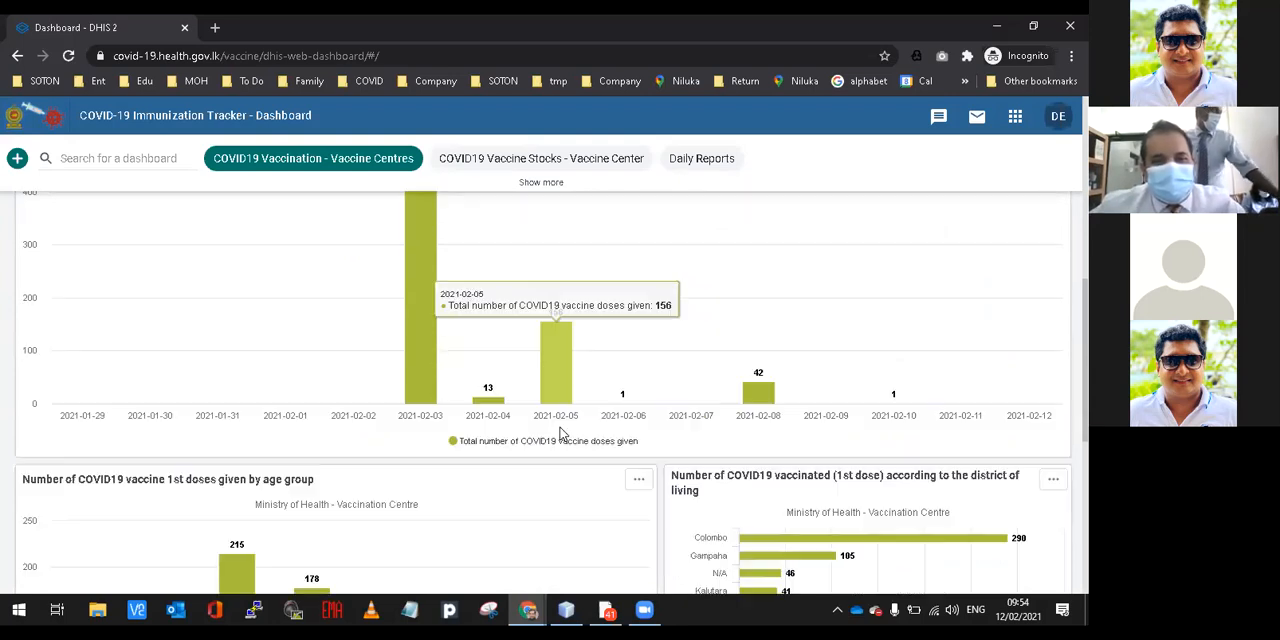
# Examine the first-dose charts by age group and district of living, and the COV-1 to COV-2 dropout tables.
pyautogui.scroll(-1, 560, 433)
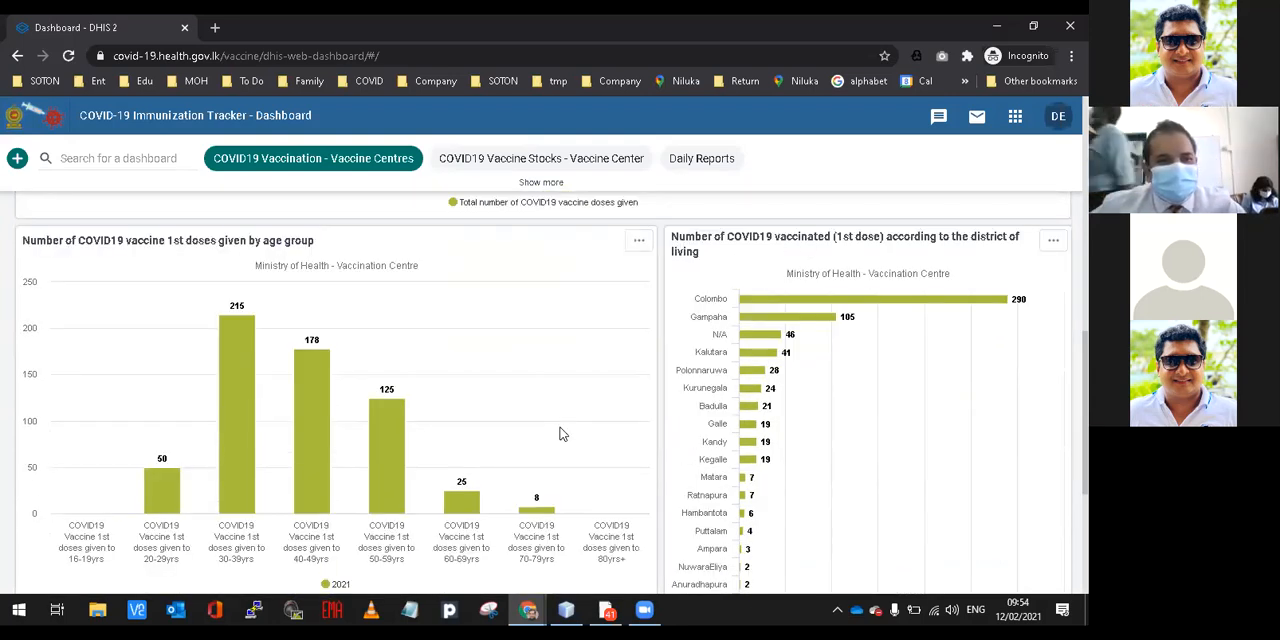
pyautogui.scroll(1, 560, 433)
pyautogui.scroll(-1, 218, 330)
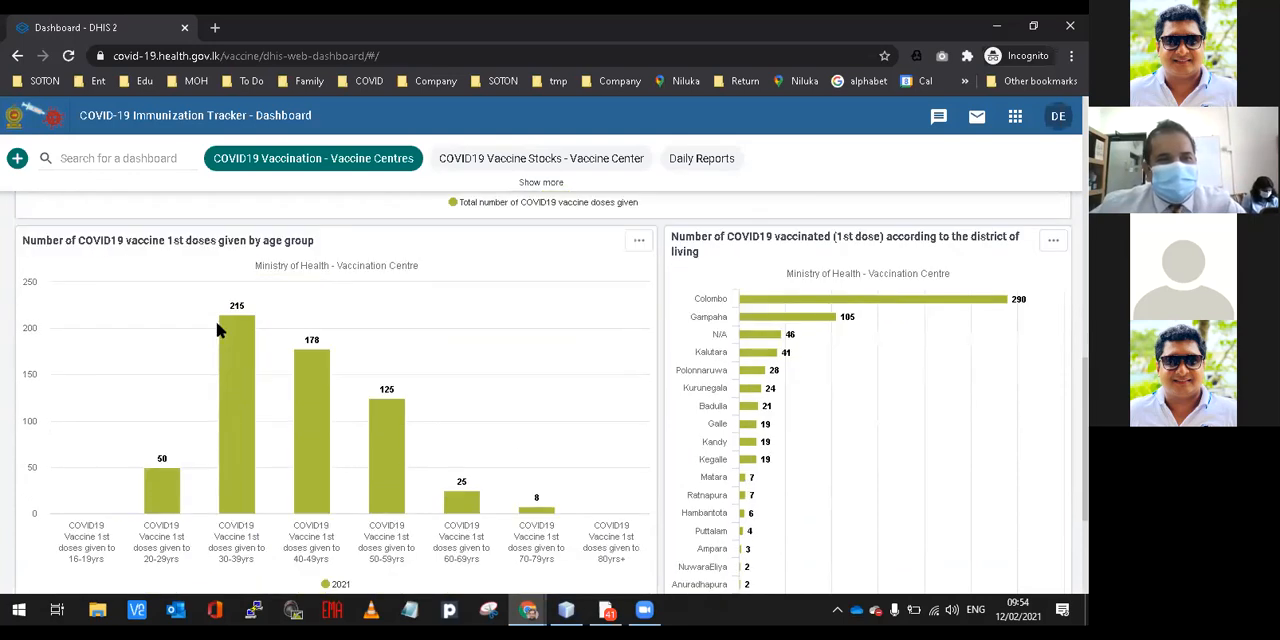
pyautogui.scroll(-1, 225, 310)
pyautogui.scroll(-1, 234, 291)
pyautogui.scroll(-1, 392, 324)
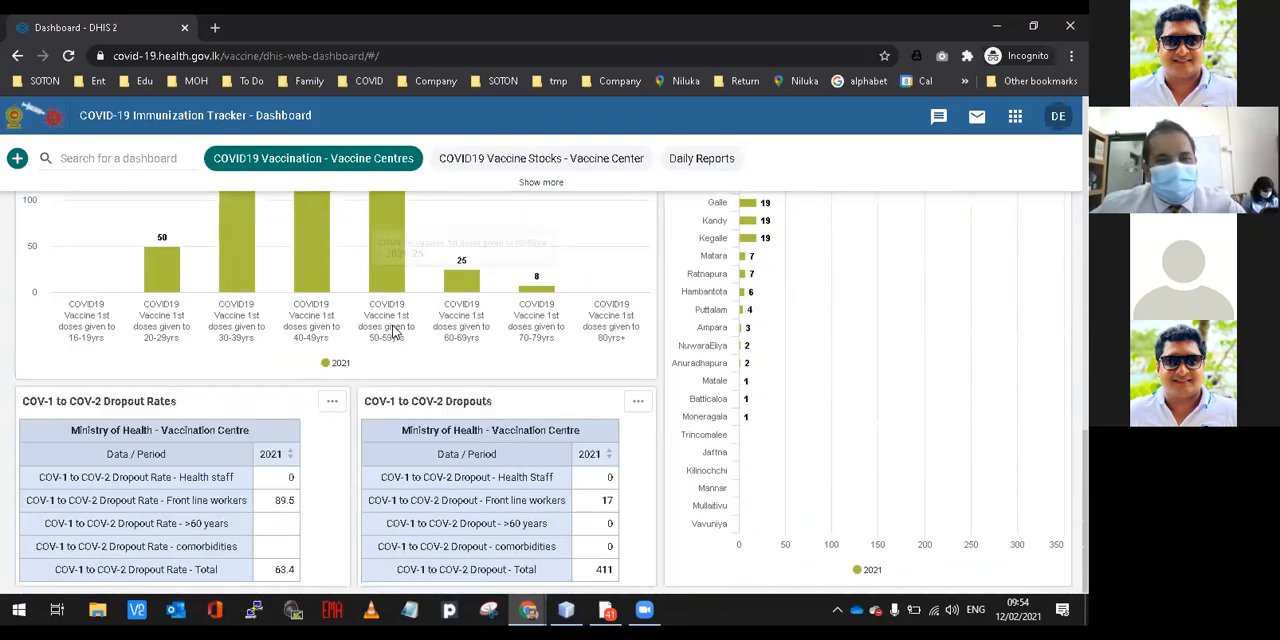
pyautogui.scroll(5, 392, 331)
pyautogui.scroll(4, 393, 332)
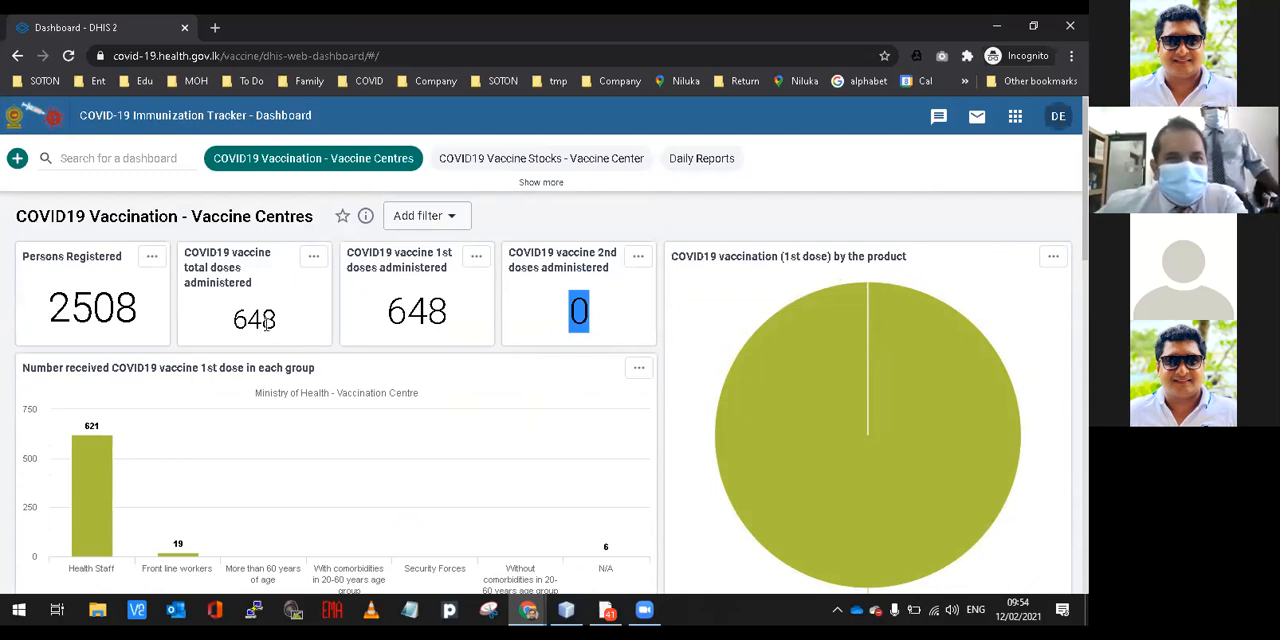
# Open the Daily Reports dashboard and examine its aggregated statistics and the List of Vaccine Recipients - Today.
pyautogui.click(668, 162)
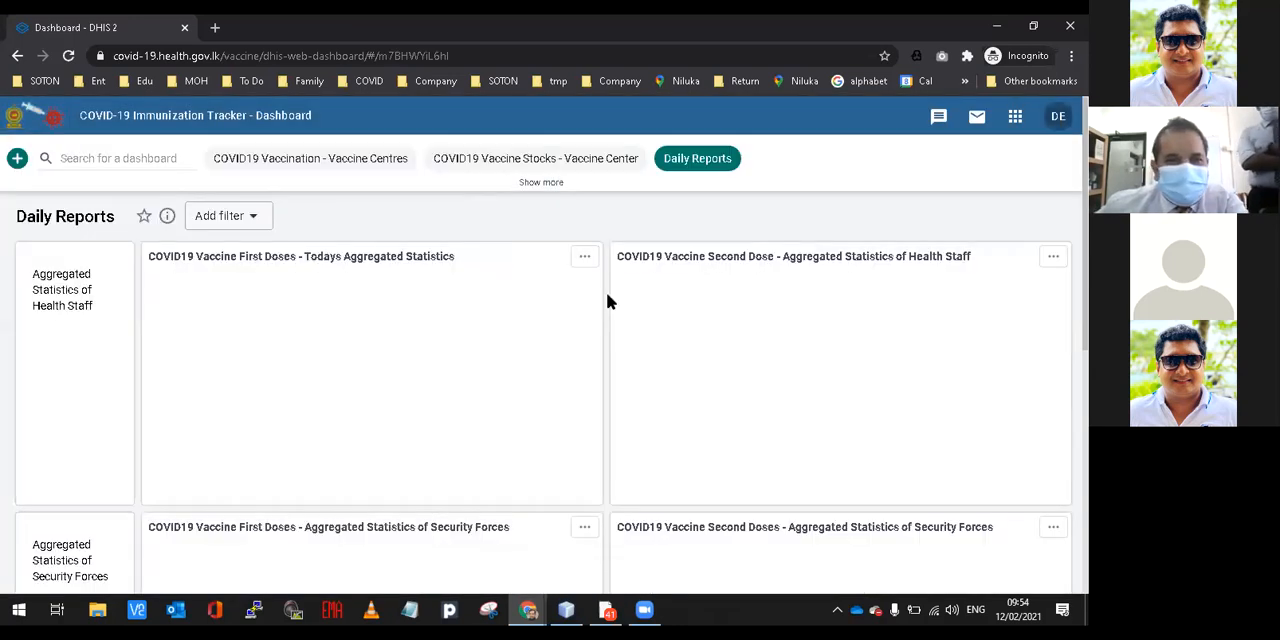
pyautogui.scroll(-4, 608, 300)
pyautogui.scroll(2, 608, 300)
pyautogui.scroll(-3, 606, 300)
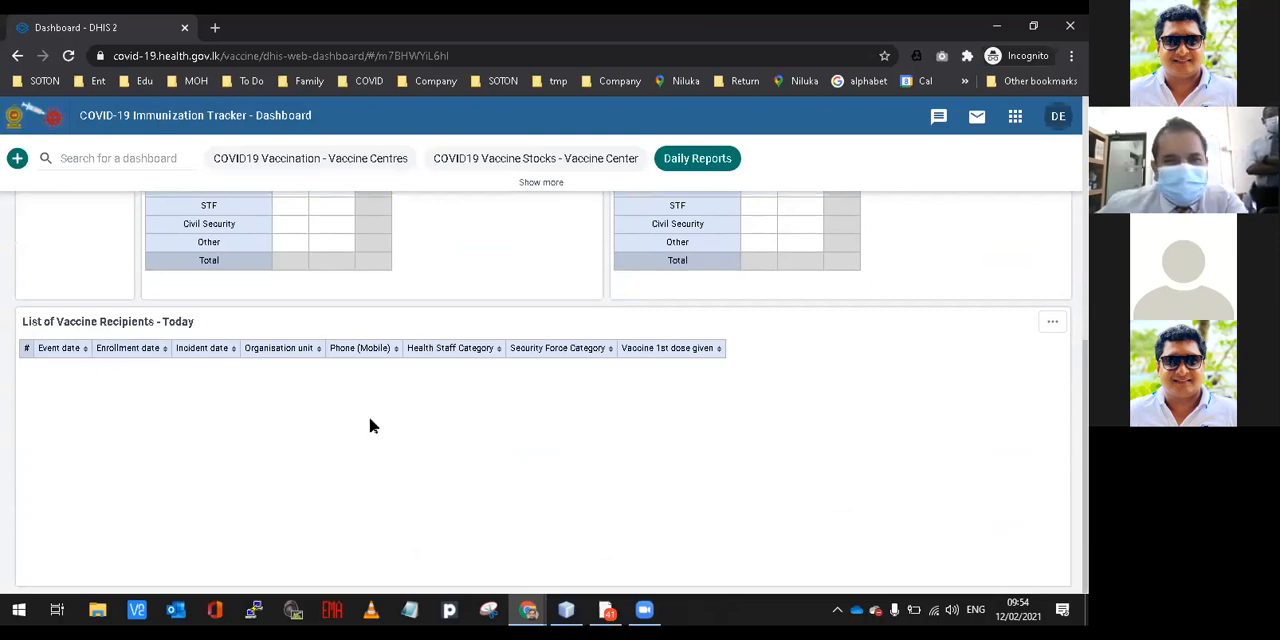
pyautogui.press('Tab')
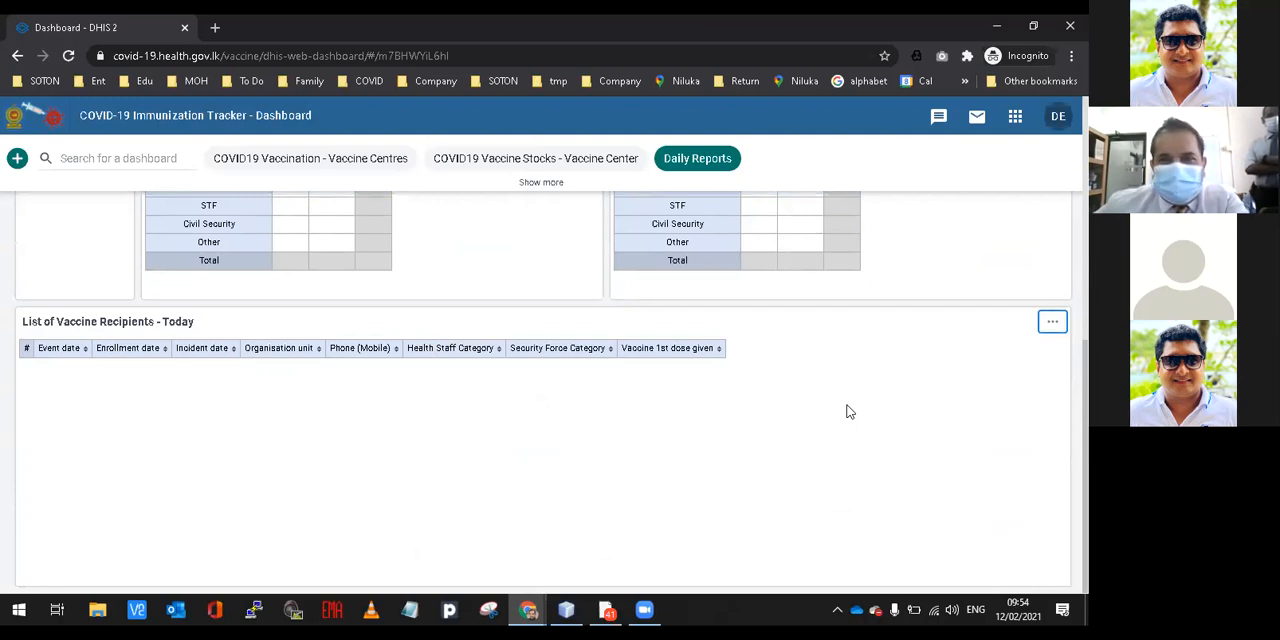
pyautogui.moveTo(91, 321); pyautogui.dragTo(196, 321)
pyautogui.click(196, 321)
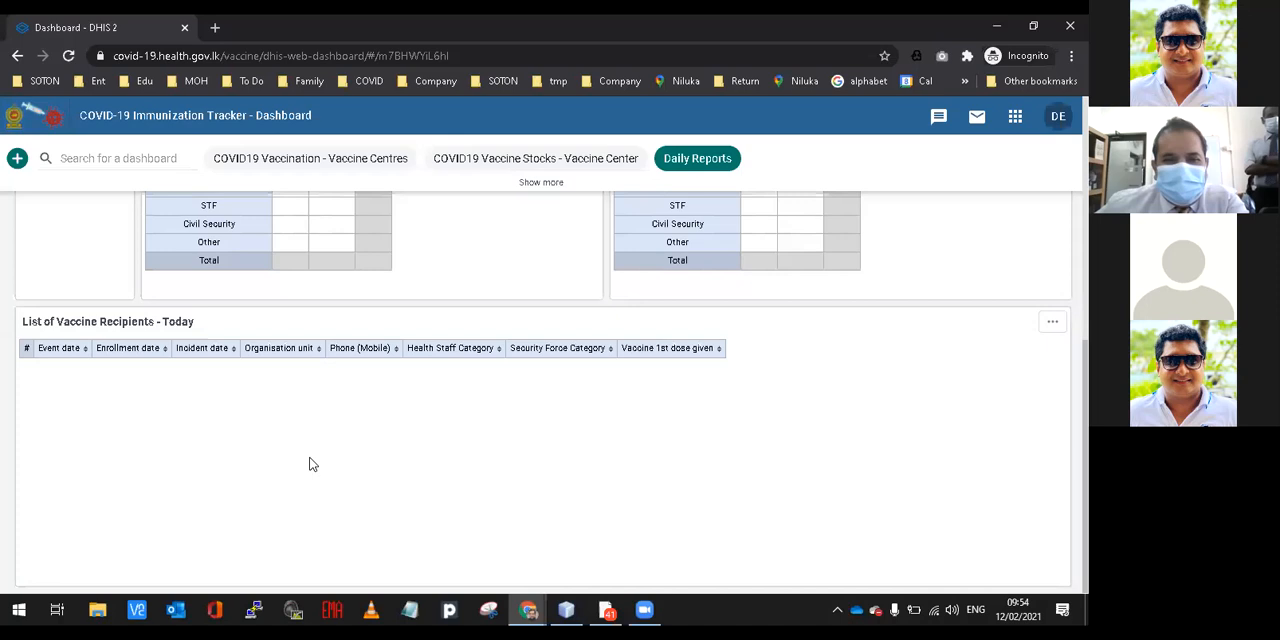
# Go to the dashboard home and review the Daily Reports tables for Health Staff, Security Forces and today's recipients again.
pyautogui.scroll(3, 310, 464)
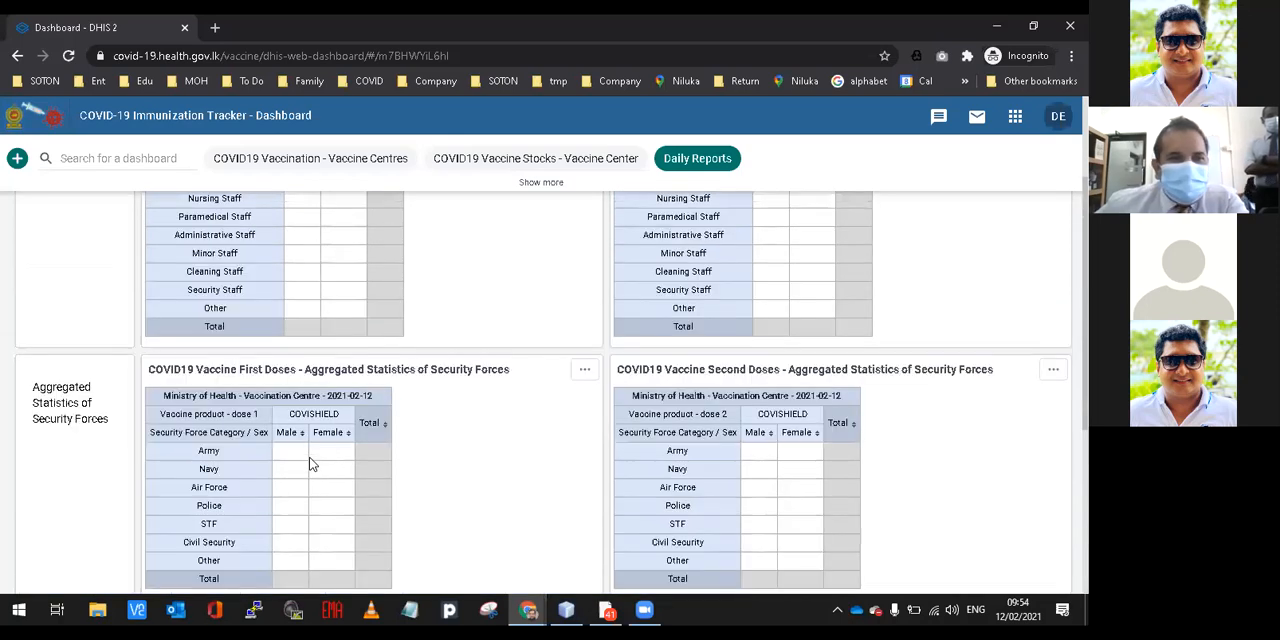
pyautogui.scroll(2, 310, 464)
pyautogui.click(14, 118)
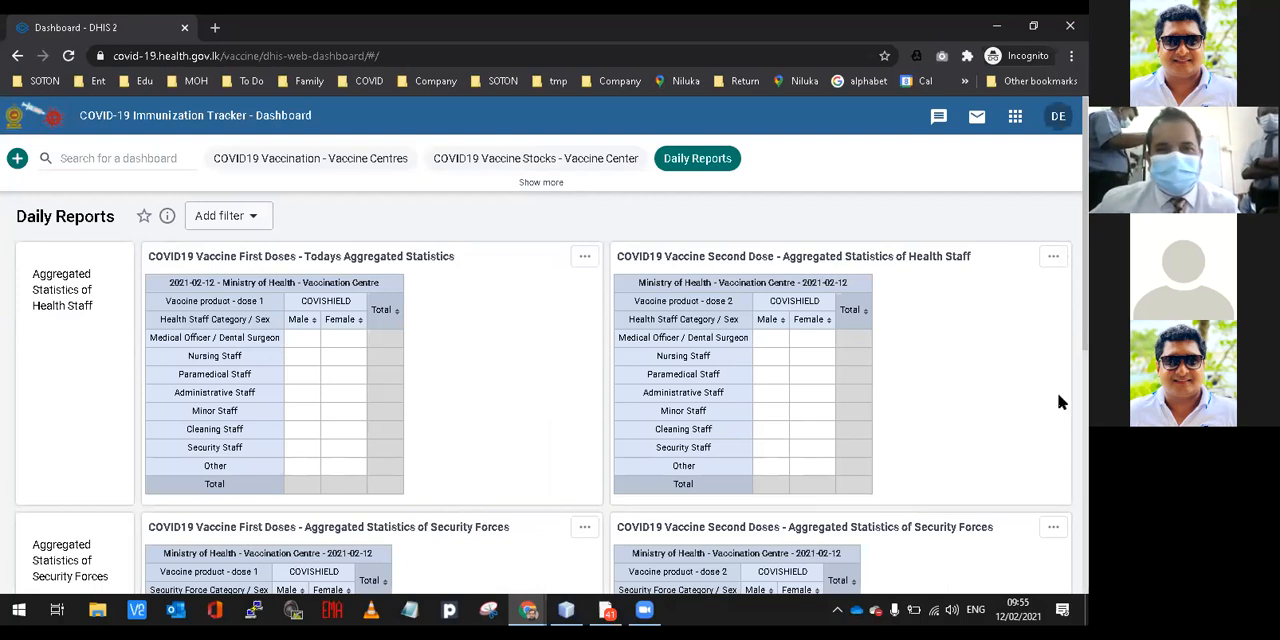
pyautogui.scroll(-5, 1012, 420)
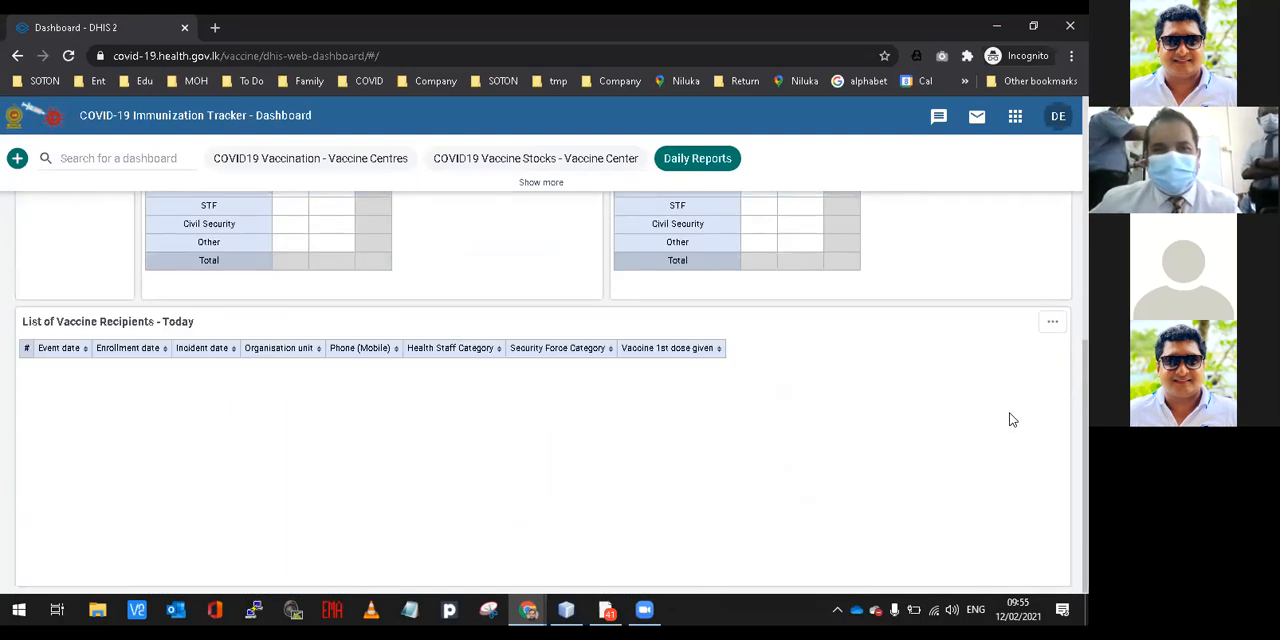
pyautogui.scroll(5, 1012, 420)
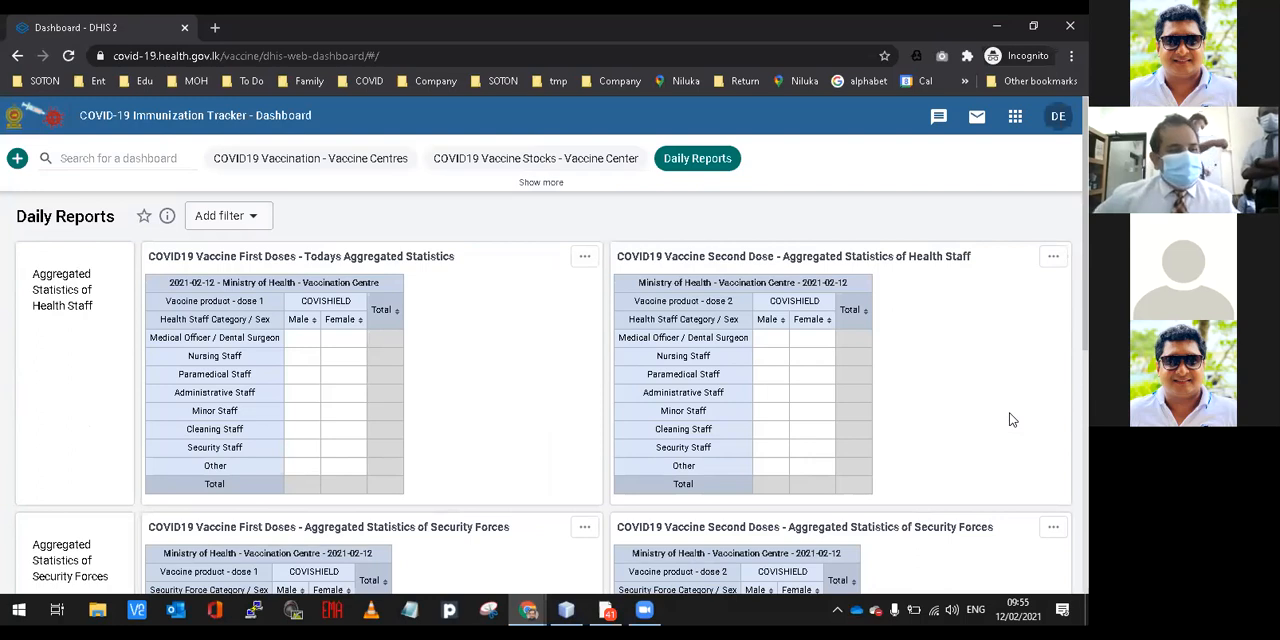
pyautogui.scroll(-4, 573, 429)
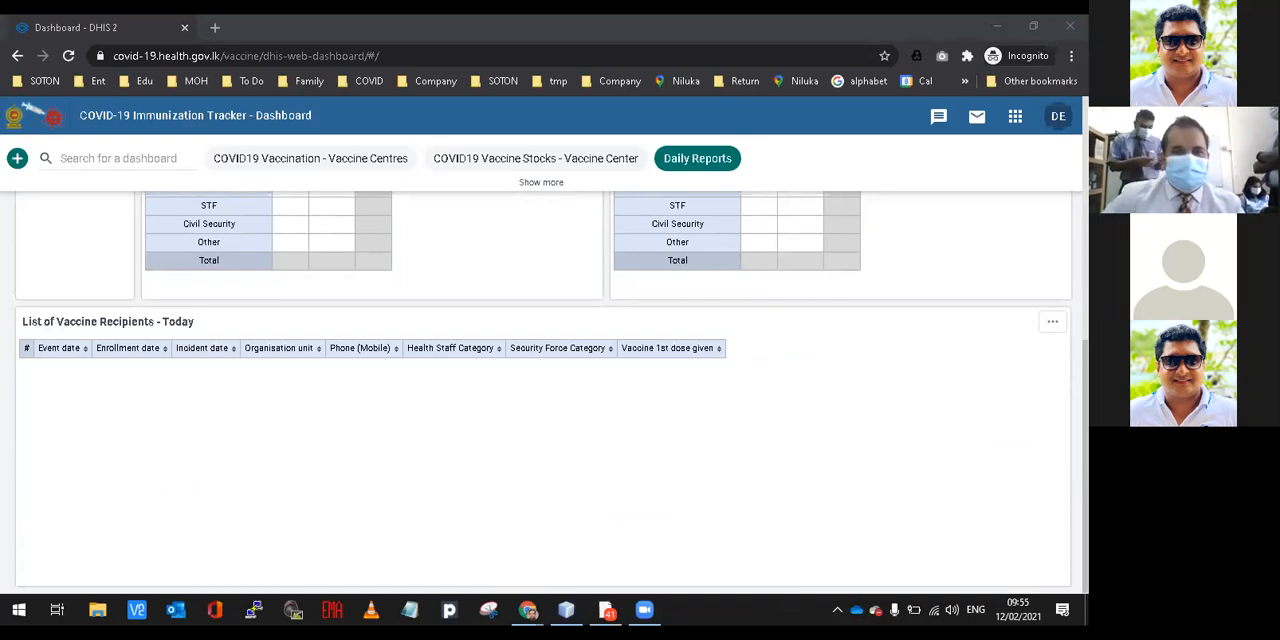
# Switch to Gmail and copy the Digital Health - Information Unit recipient with its e-mail address from the new message.
pyautogui.moveTo(528, 600)
pyautogui.click(482, 528)
pyautogui.click(134, 30)
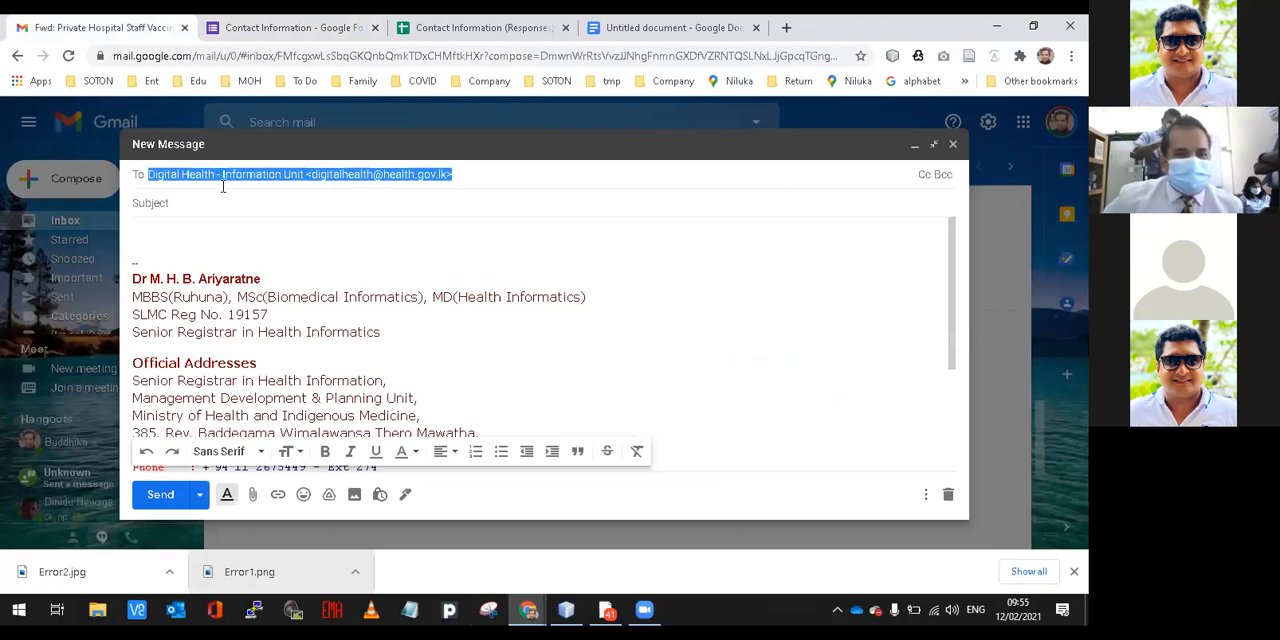
pyautogui.rightClick(223, 186)
pyautogui.click(313, 259)
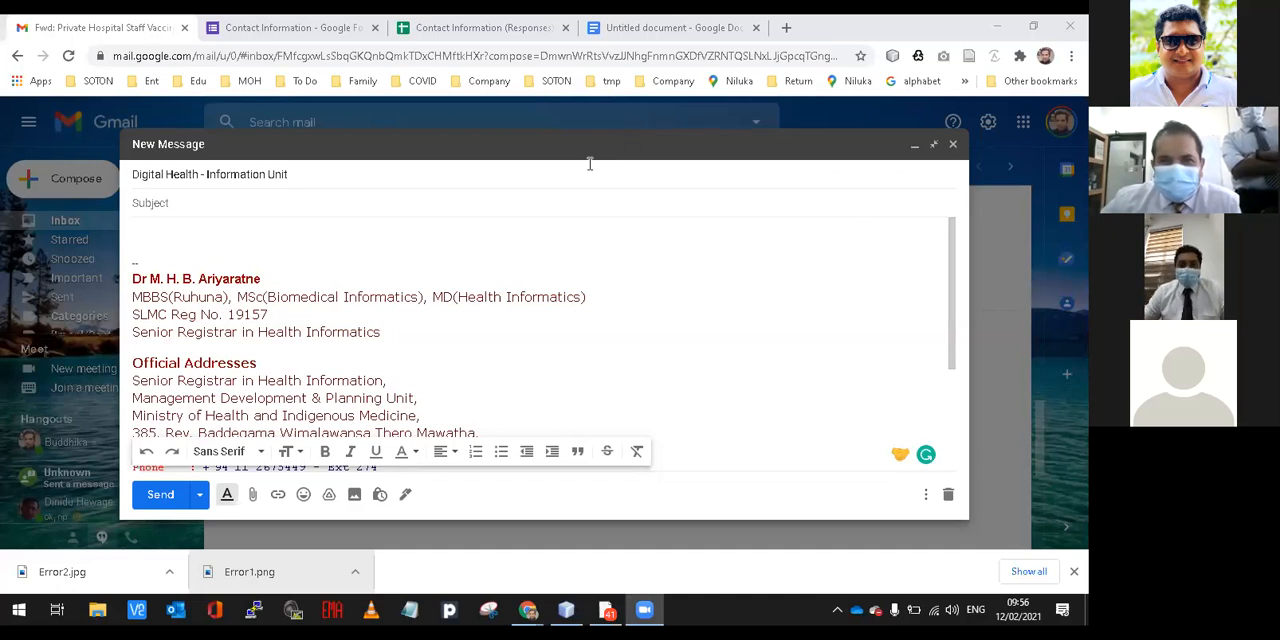
# Reload the Contact Information form in Google Forms, check its responses, and return to its questions.
pyautogui.click(258, 28)
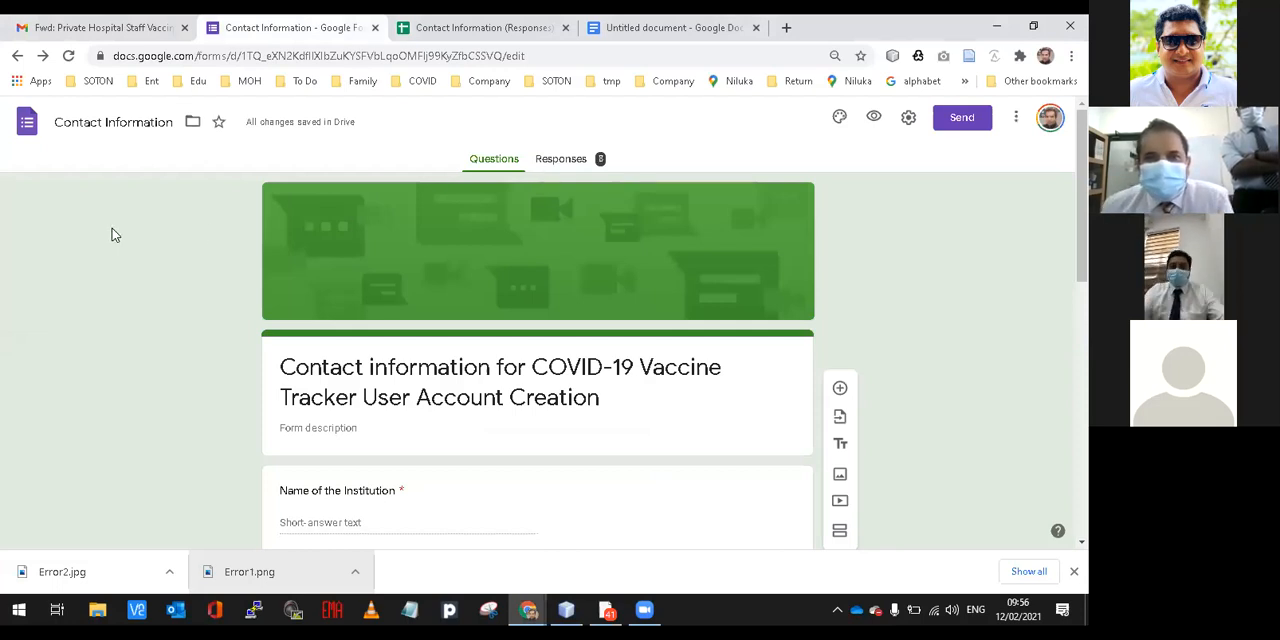
pyautogui.click(68, 56)
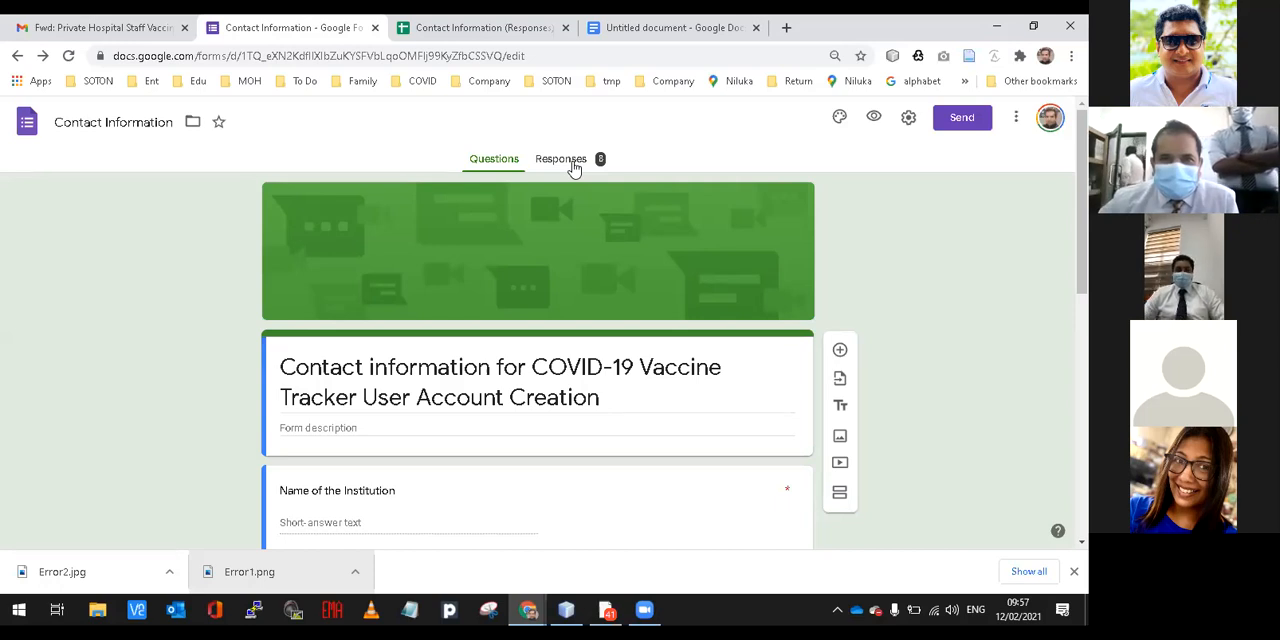
pyautogui.click(572, 164)
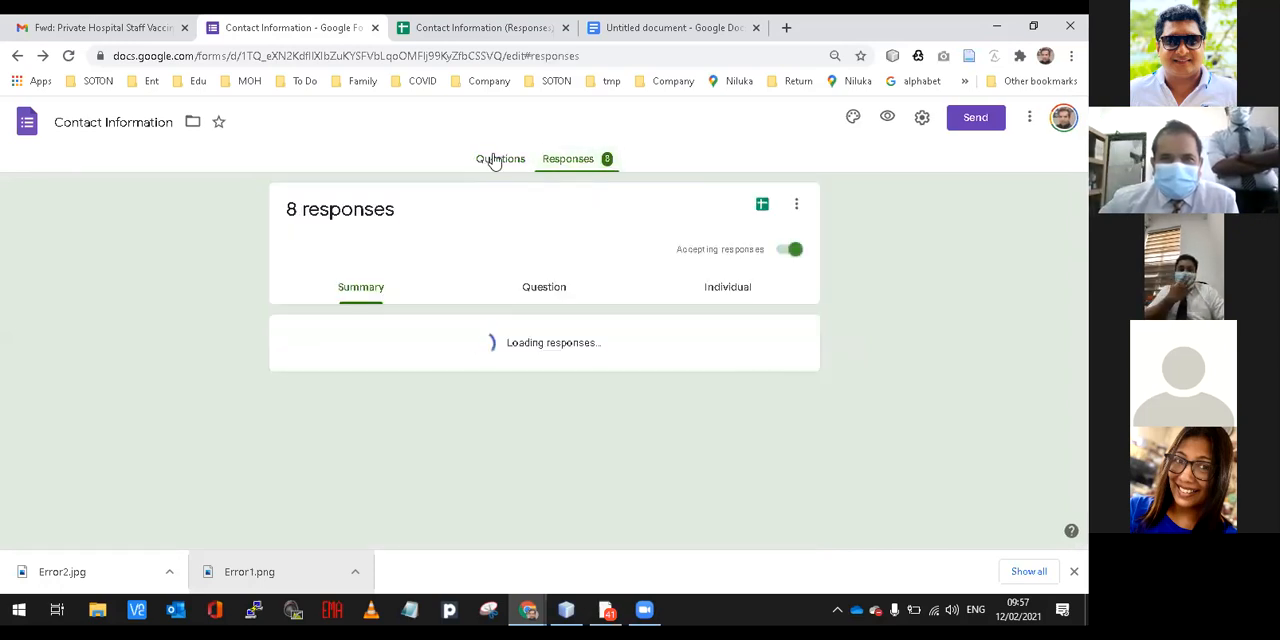
pyautogui.click(493, 160)
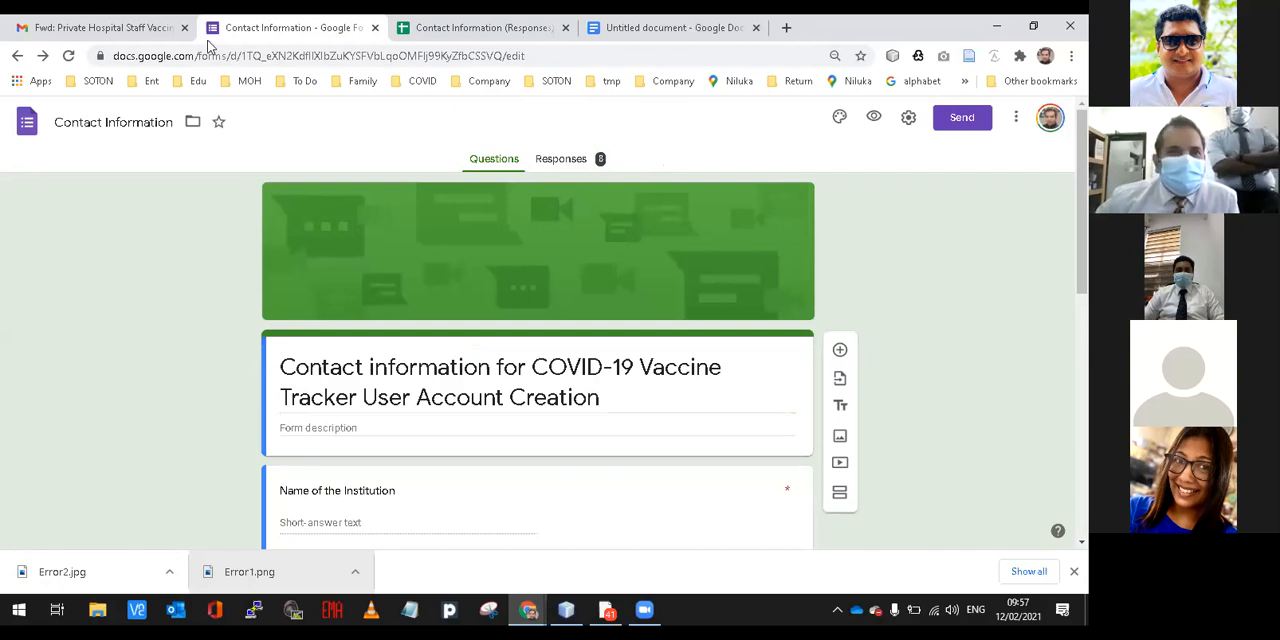
# Return to Gmail, minimize the new message, and go back from the opened email to the inbox.
pyautogui.click(132, 28)
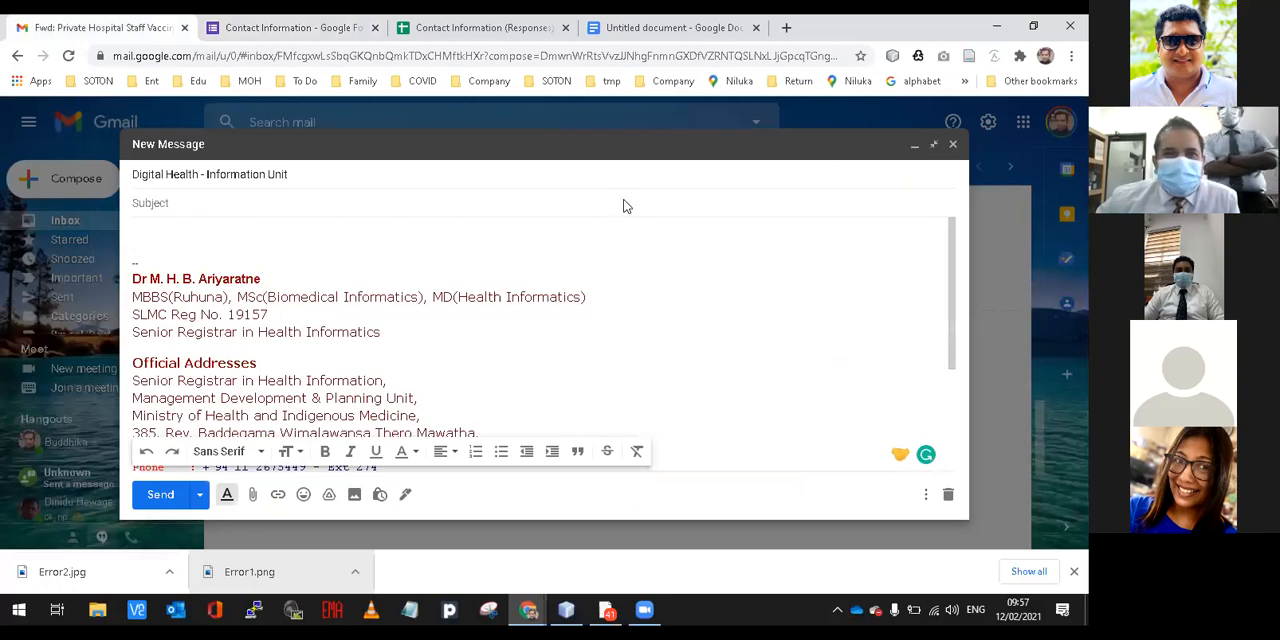
pyautogui.scroll(13, 299, 292)
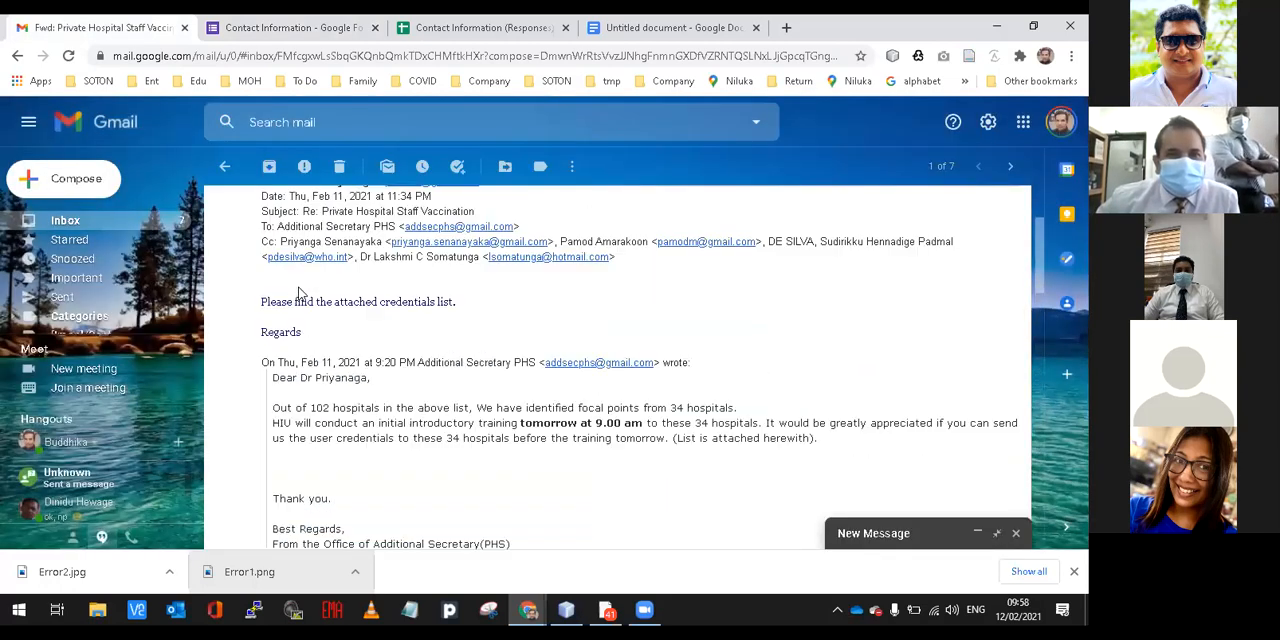
pyautogui.scroll(1, 299, 292)
pyautogui.click(226, 168)
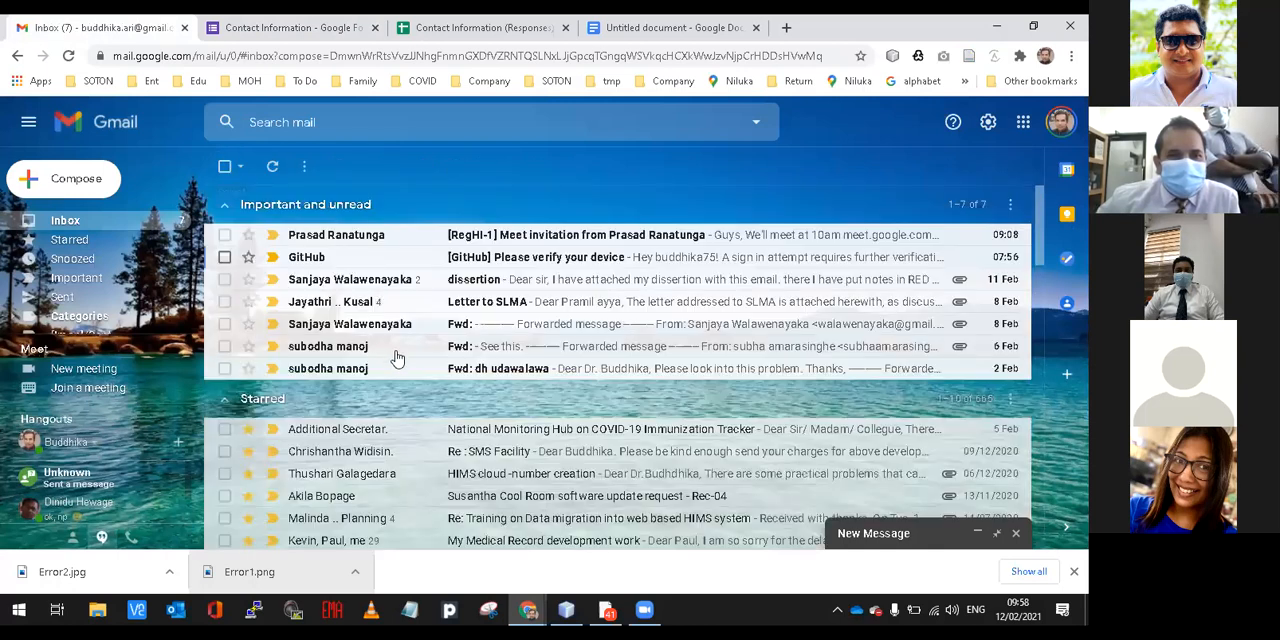
# Open the forwarded Private Hospital Staff Vaccination email from the inbox and read through its quoted messages.
pyautogui.scroll(-1, 397, 358)
pyautogui.scroll(-1, 352, 417)
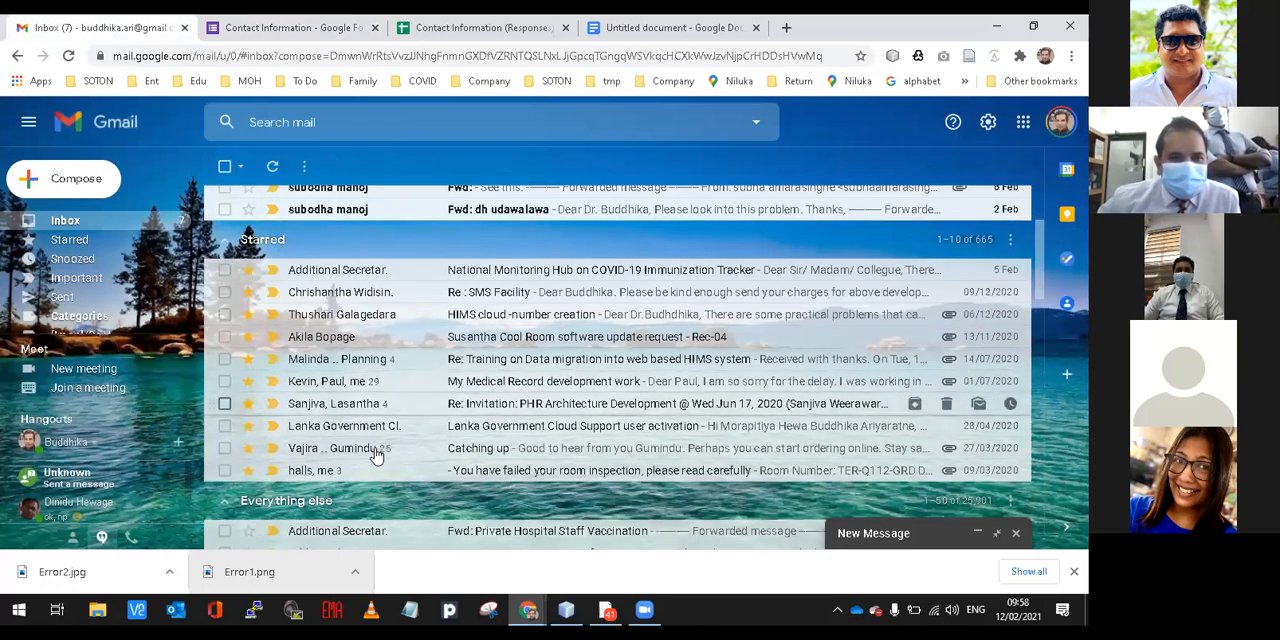
pyautogui.scroll(-1, 375, 455)
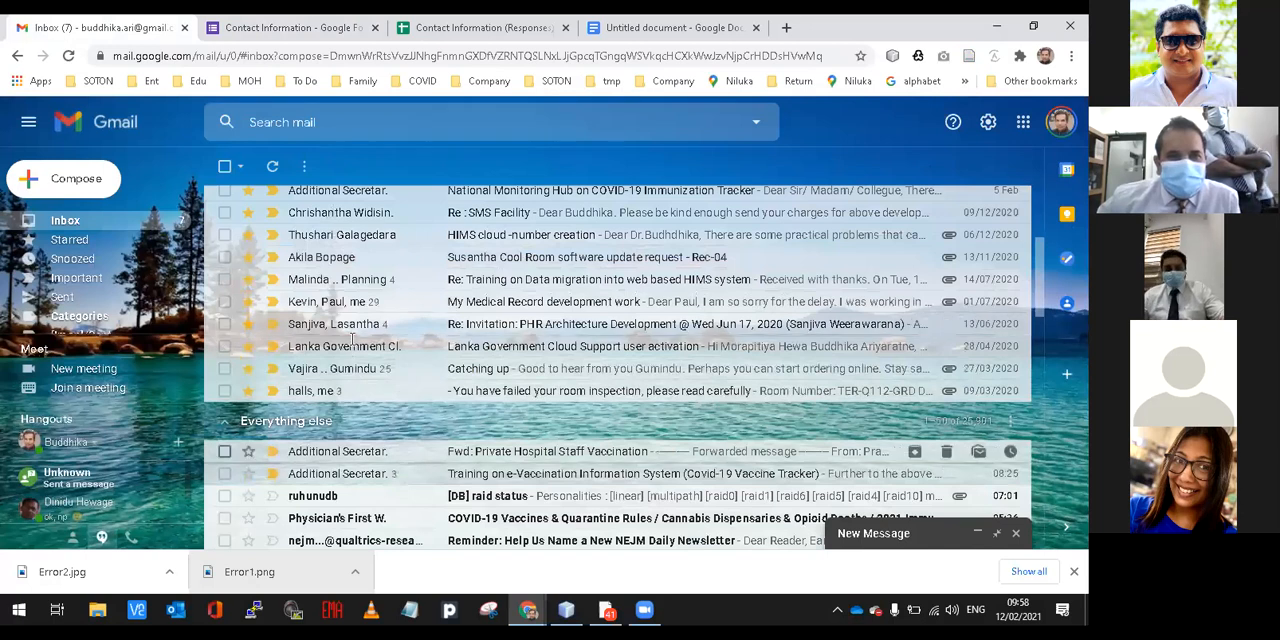
pyautogui.click(340, 451)
pyautogui.scroll(-1, 241, 198)
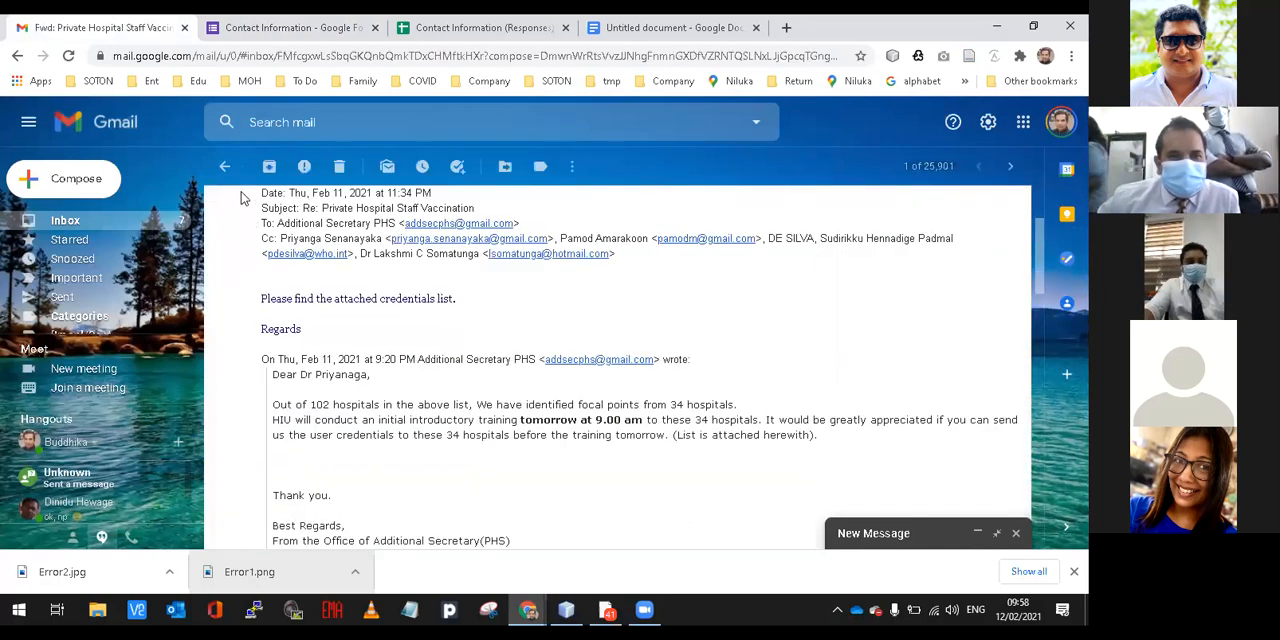
pyautogui.scroll(-2, 241, 198)
pyautogui.scroll(-2, 366, 380)
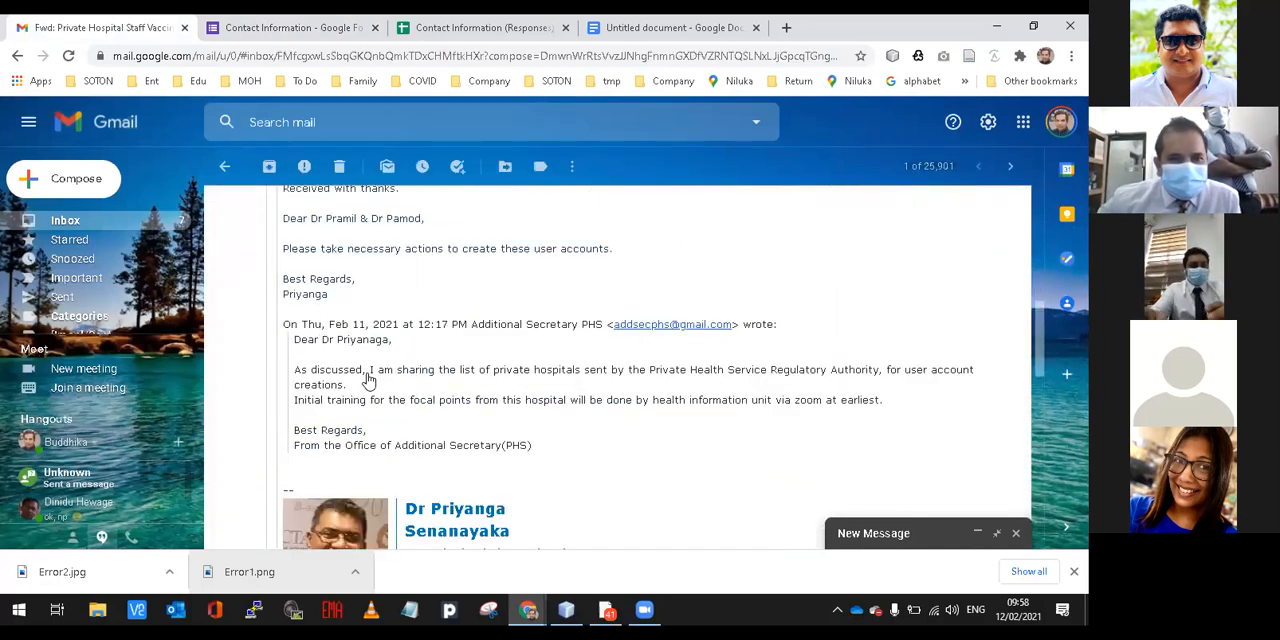
pyautogui.scroll(-5, 369, 381)
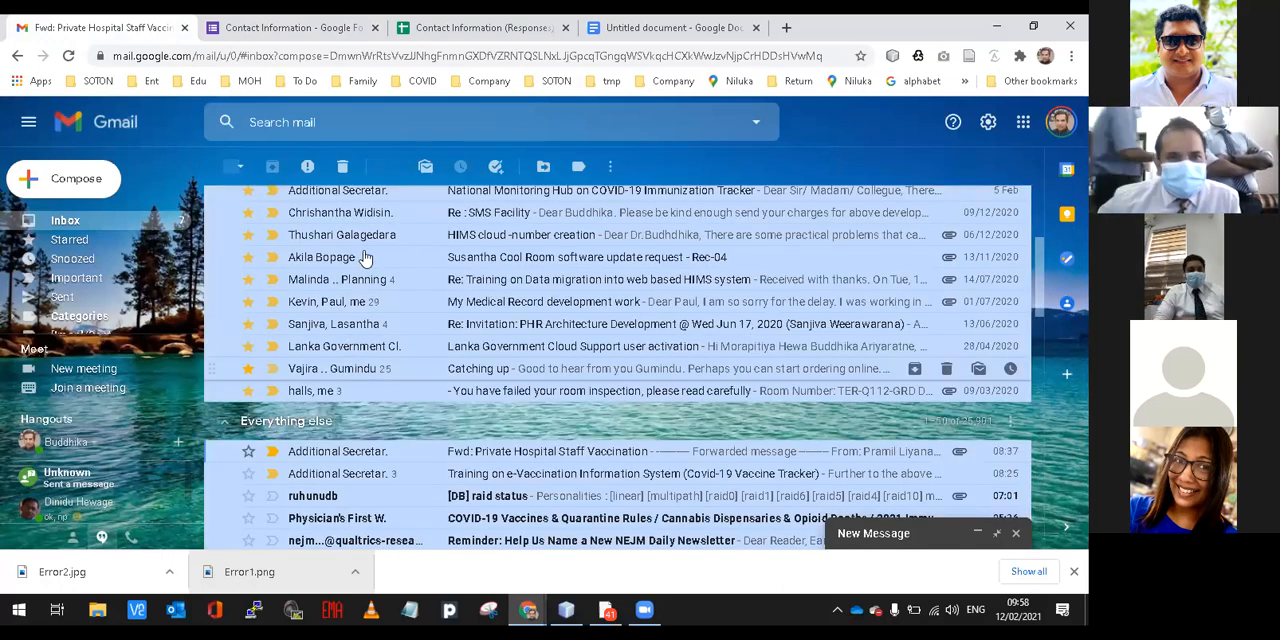
# Open the Training on e-Vaccination Information System (Covid-19 Vaccine Tracker) email and expand its earliest message down to the resource links.
pyautogui.scroll(-1, 360, 321)
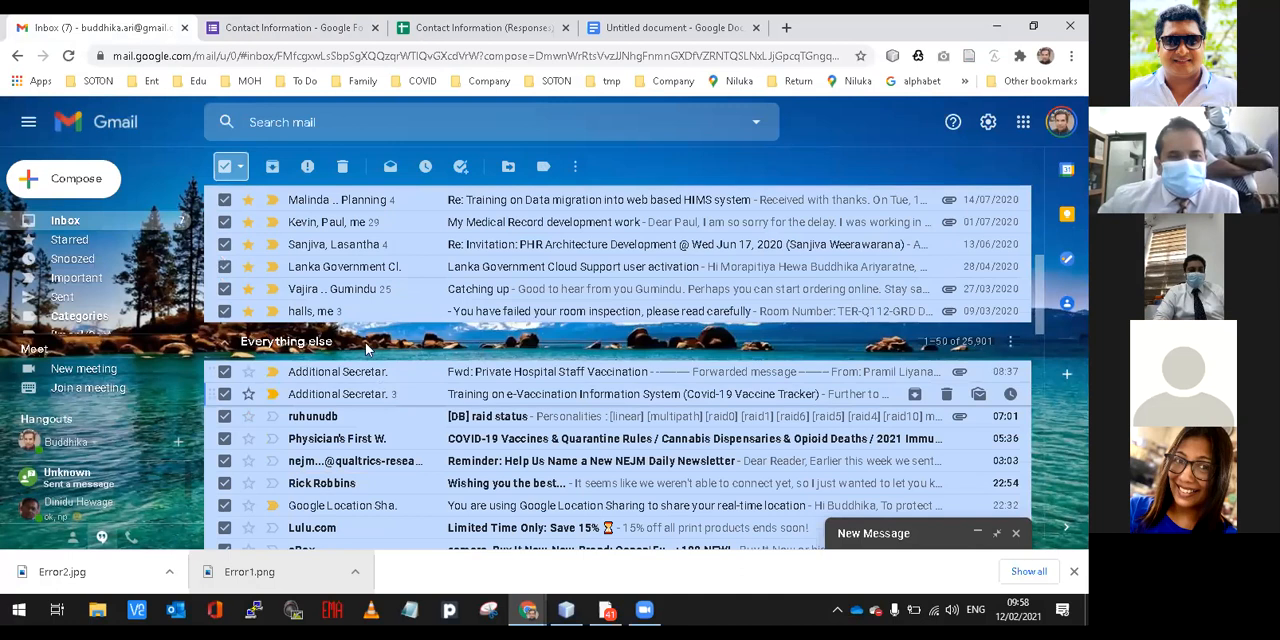
pyautogui.scroll(-1, 356, 278)
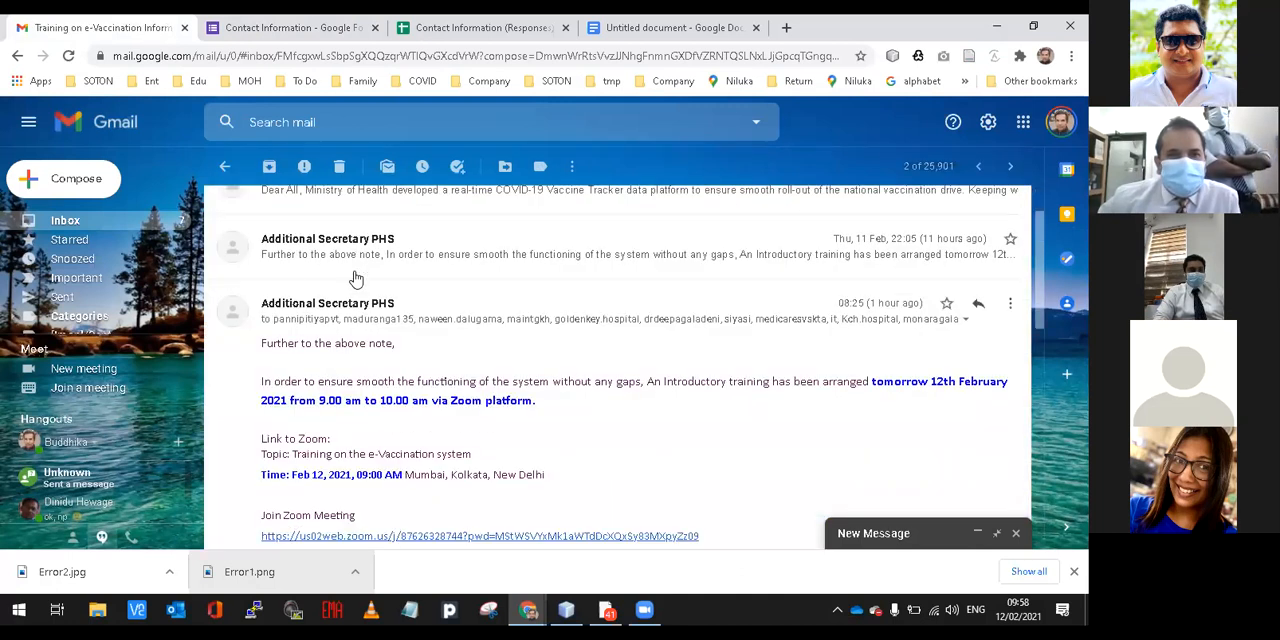
pyautogui.scroll(-1, 356, 278)
pyautogui.scroll(1, 443, 277)
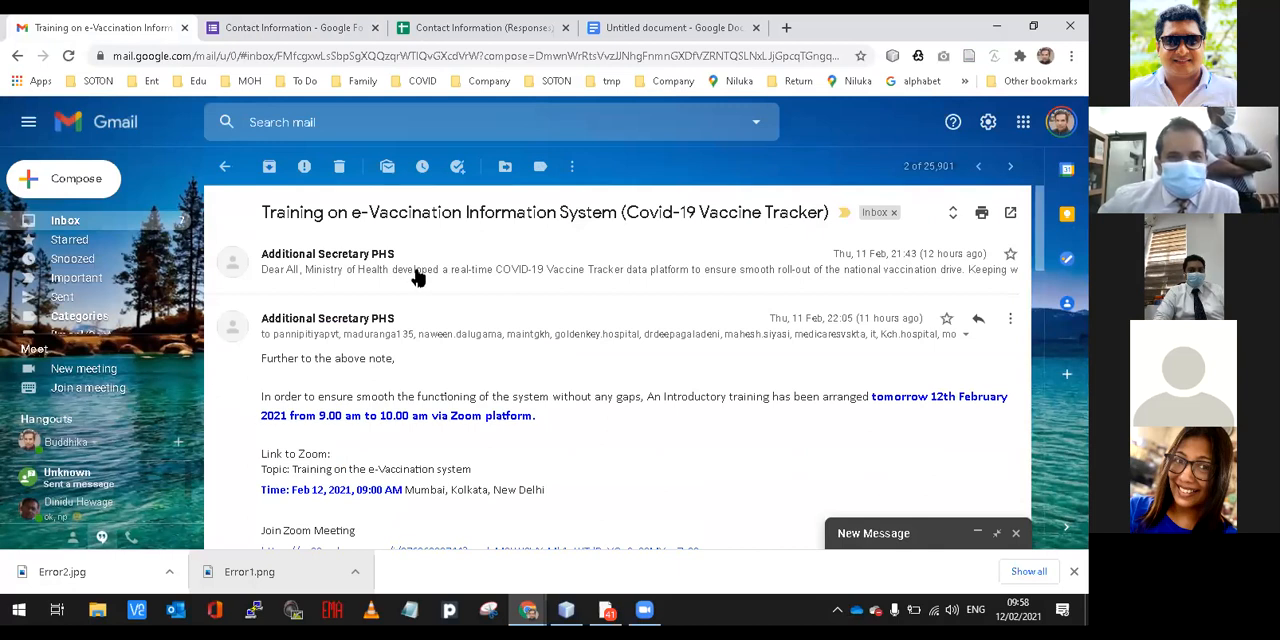
pyautogui.click(418, 278)
pyautogui.scroll(-4, 416, 290)
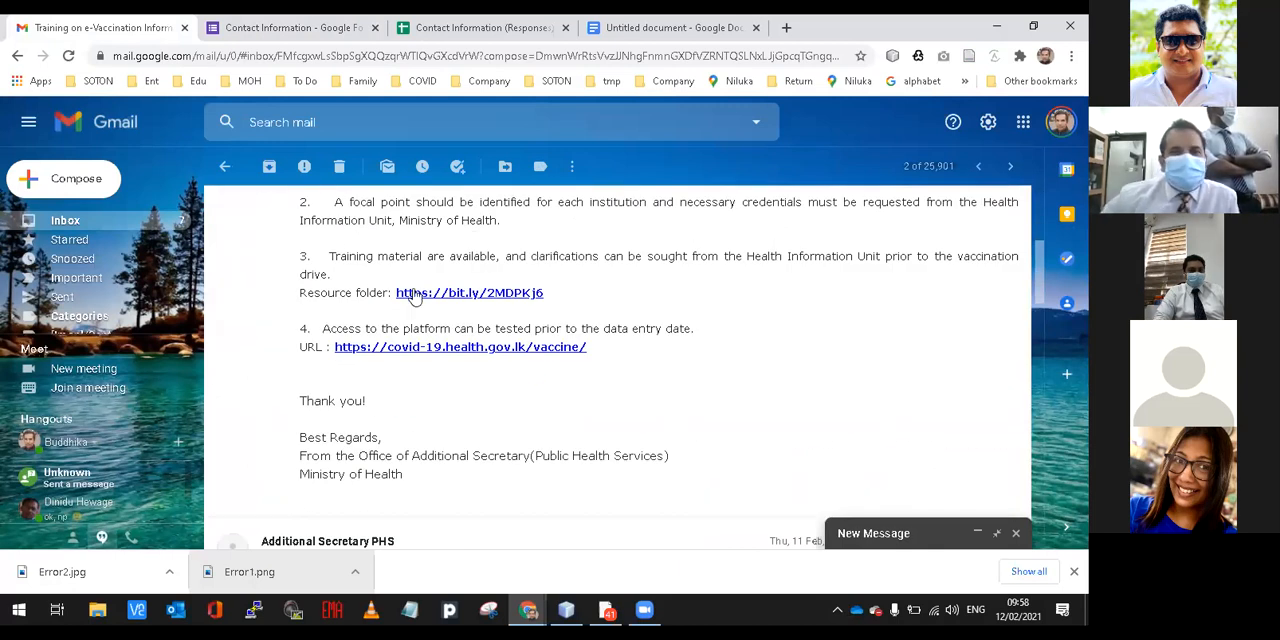
# Copy the resource folder link address from the training email and look over the message's listed requirements.
pyautogui.rightClick(521, 293)
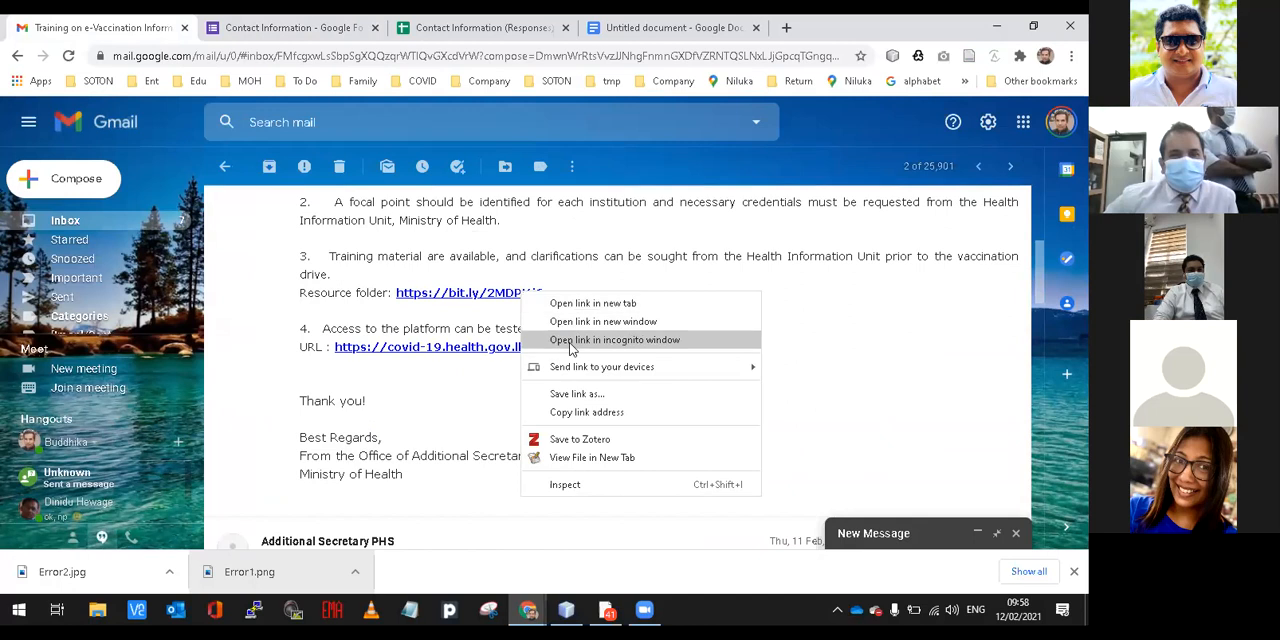
pyautogui.click(590, 413)
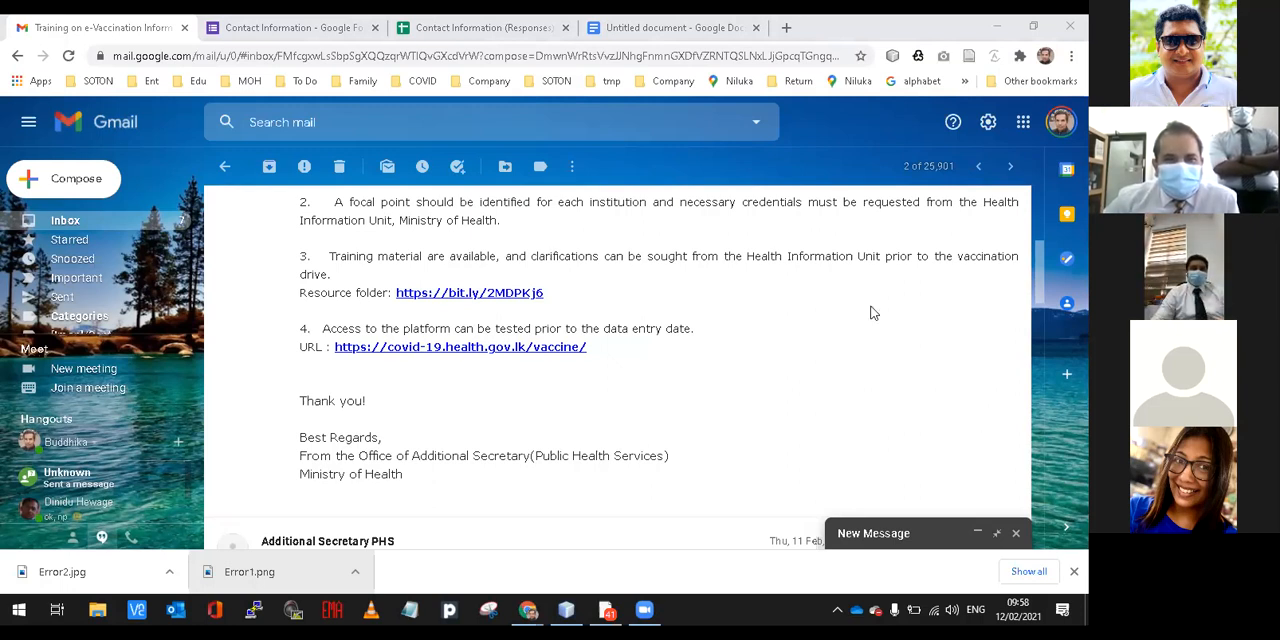
pyautogui.click(815, 258)
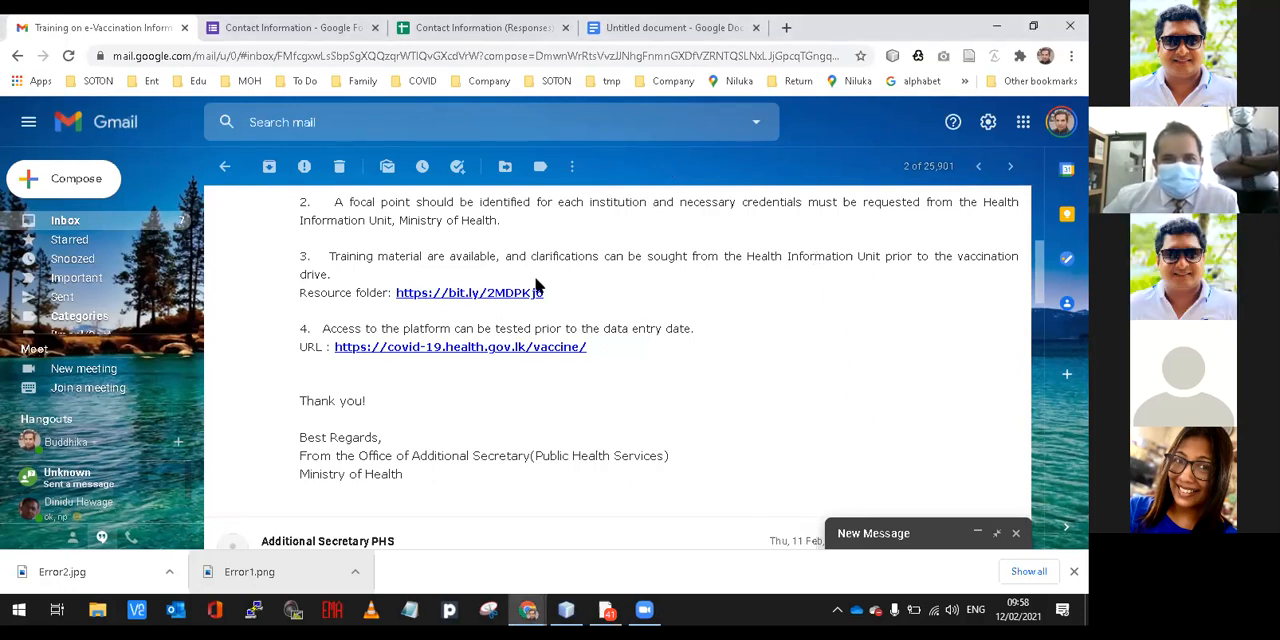
pyautogui.scroll(3, 590, 260)
pyautogui.scroll(-1, 560, 305)
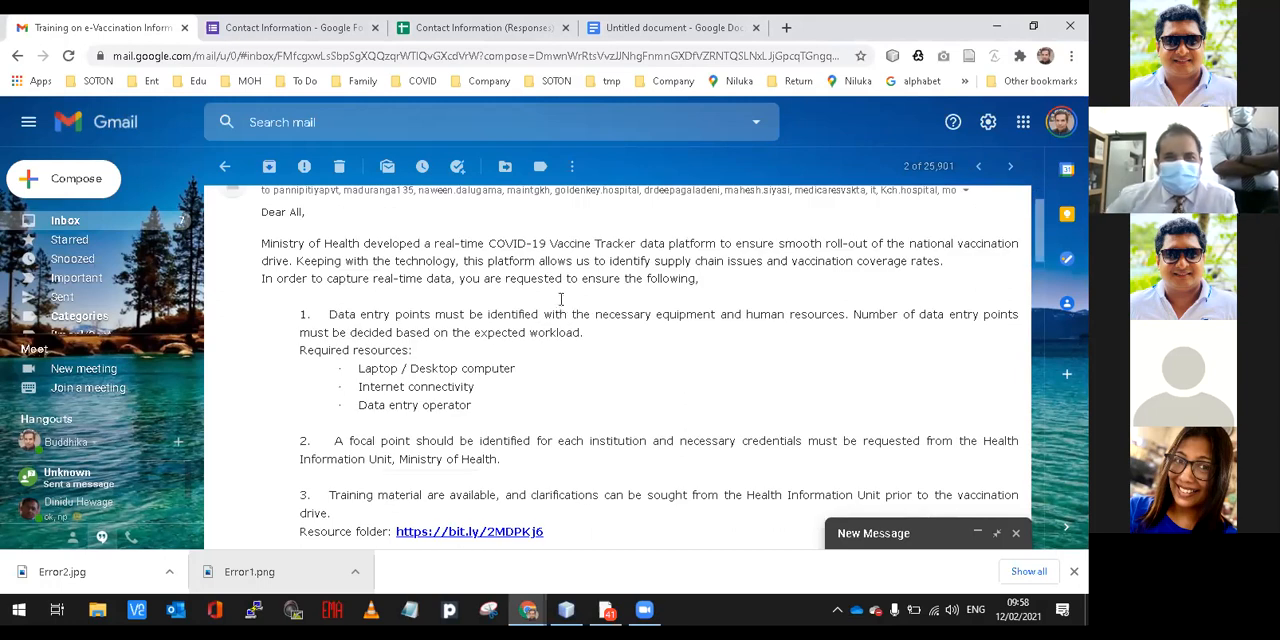
# Check the Contact Information (Responses) spreadsheet in Google Sheets, and reload the Contact Information form in Google Forms.
pyautogui.click(480, 30)
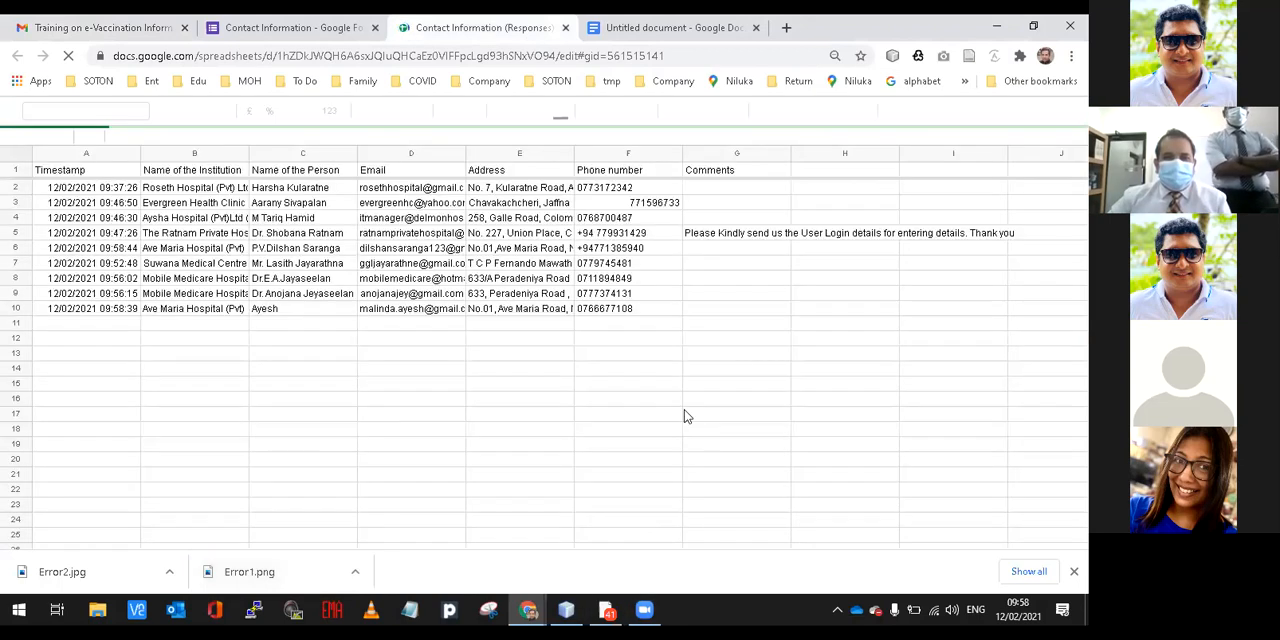
pyautogui.click(310, 28)
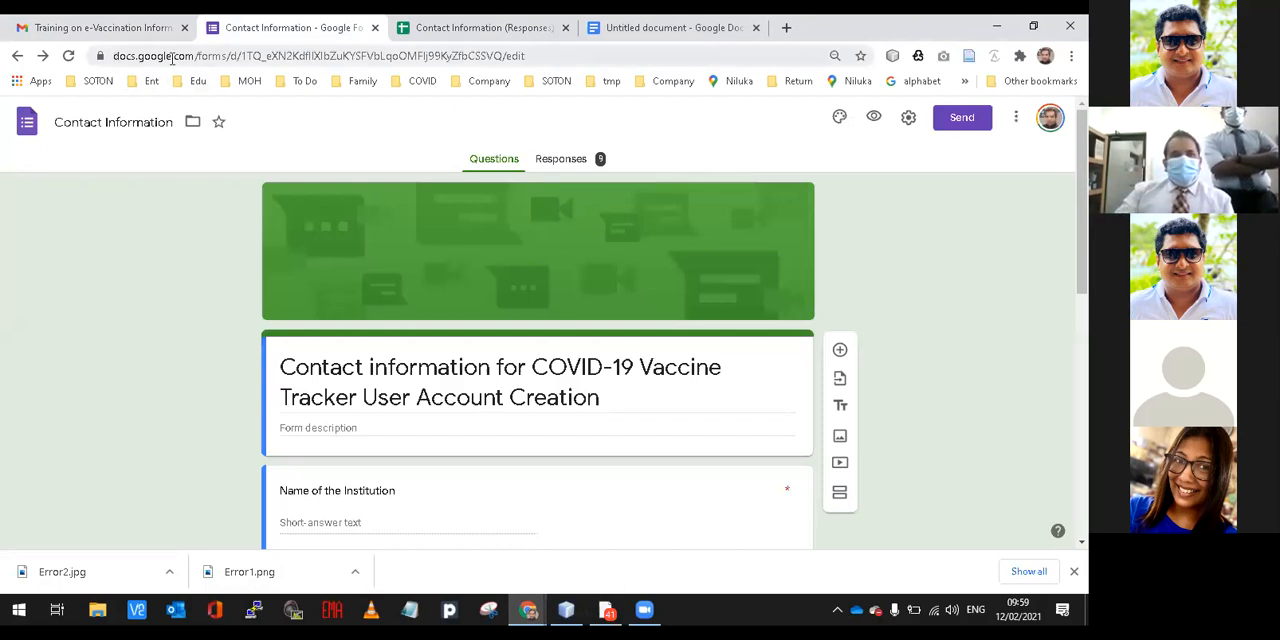
pyautogui.click(68, 55)
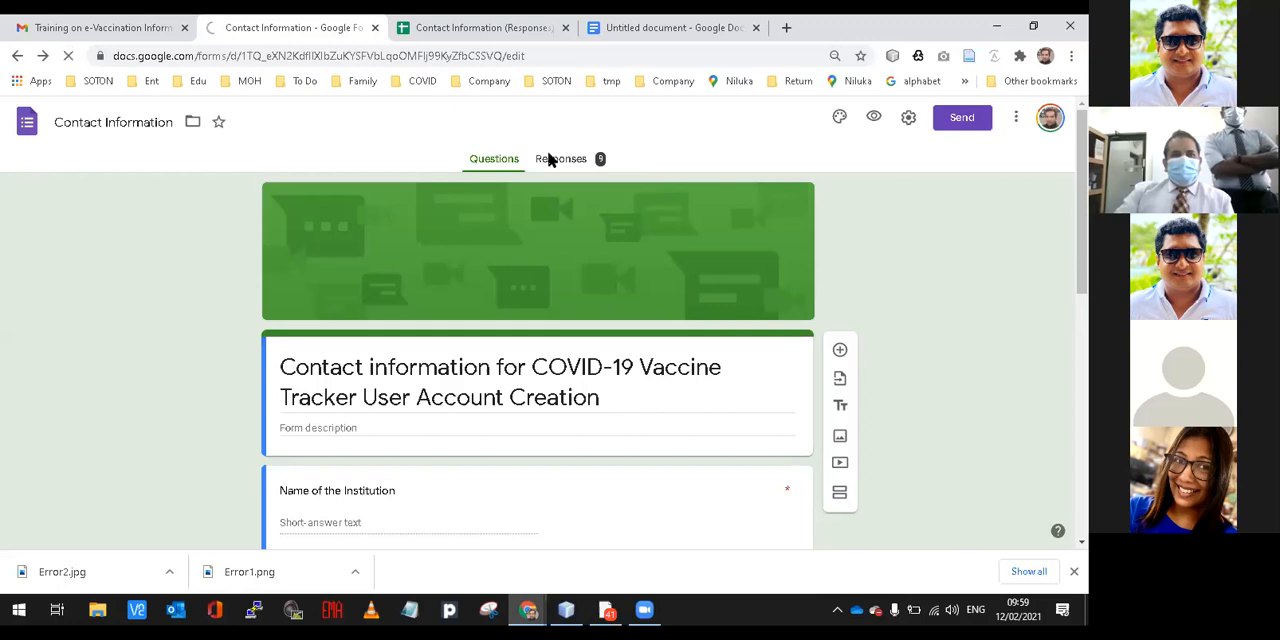